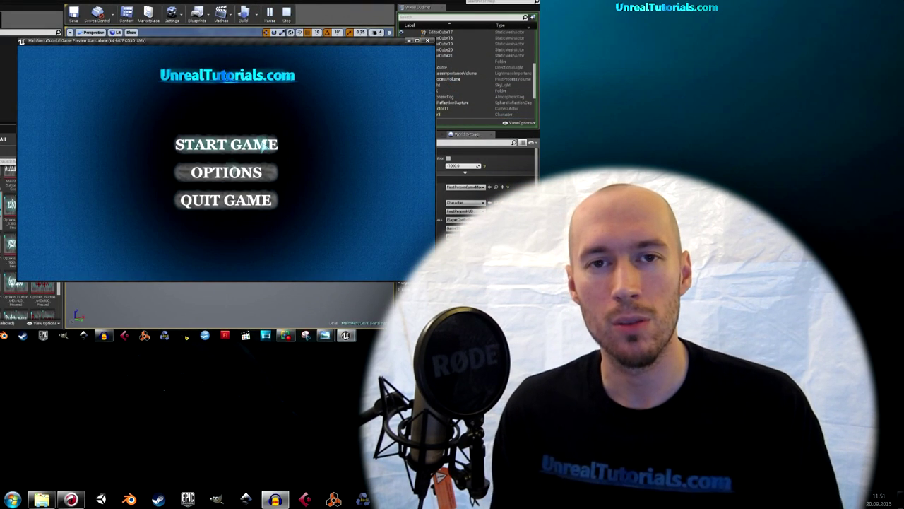
Test the 640x480 and 1280x720 resolution options, then start the game into the first-person level
left_click(218, 181)
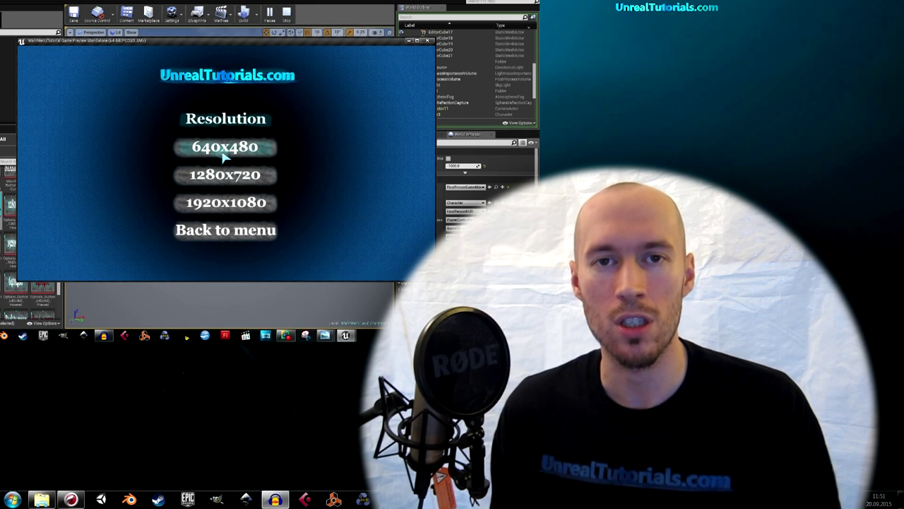
left_click(223, 154)
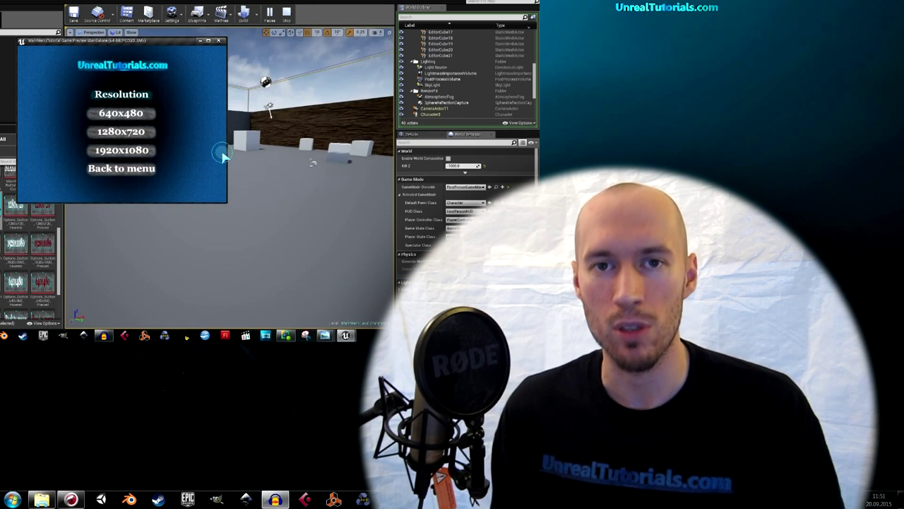
left_click(129, 172)
left_click(134, 133)
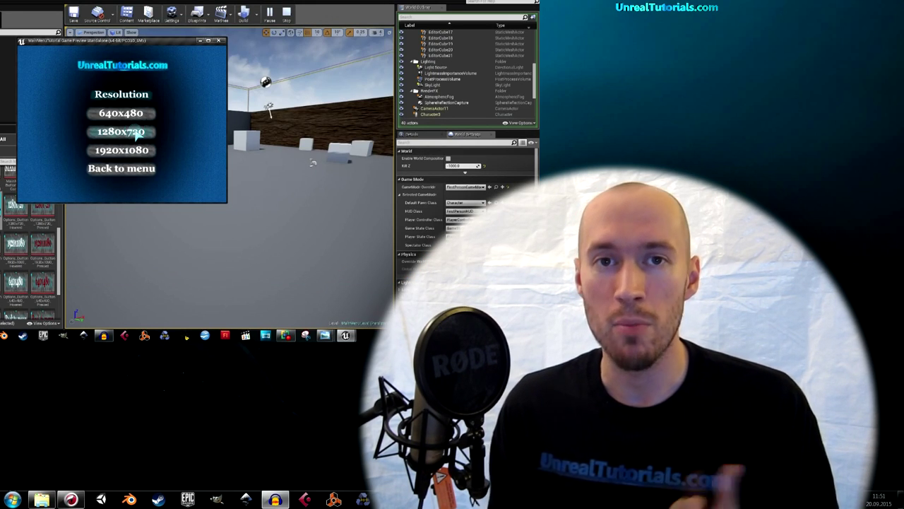
left_click(131, 131)
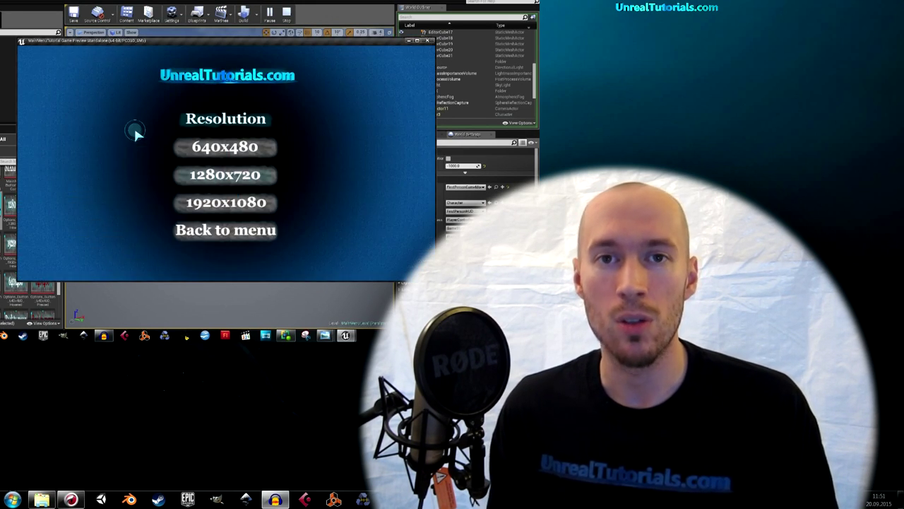
left_click(240, 229)
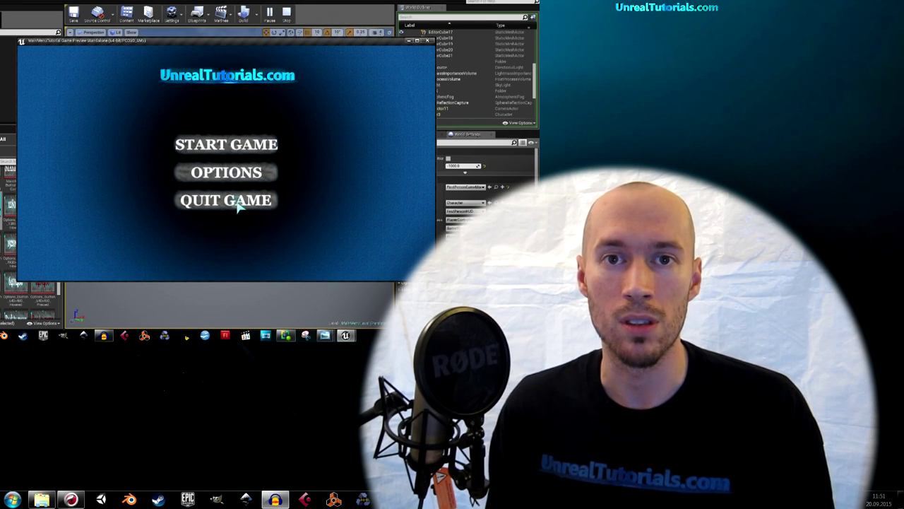
left_click(231, 151)
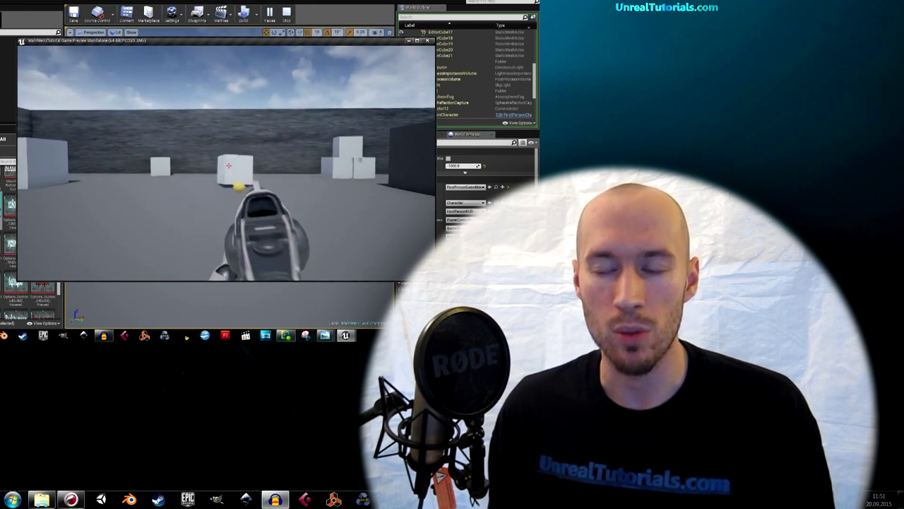
key("Escape")
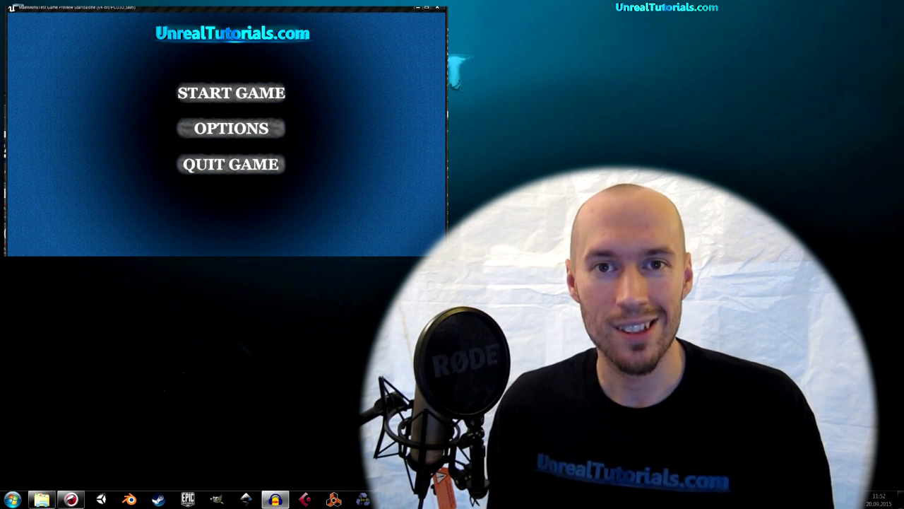
Show the Options resolution menu in the standalone game, then close the preview with Esc
left_click(231, 128)
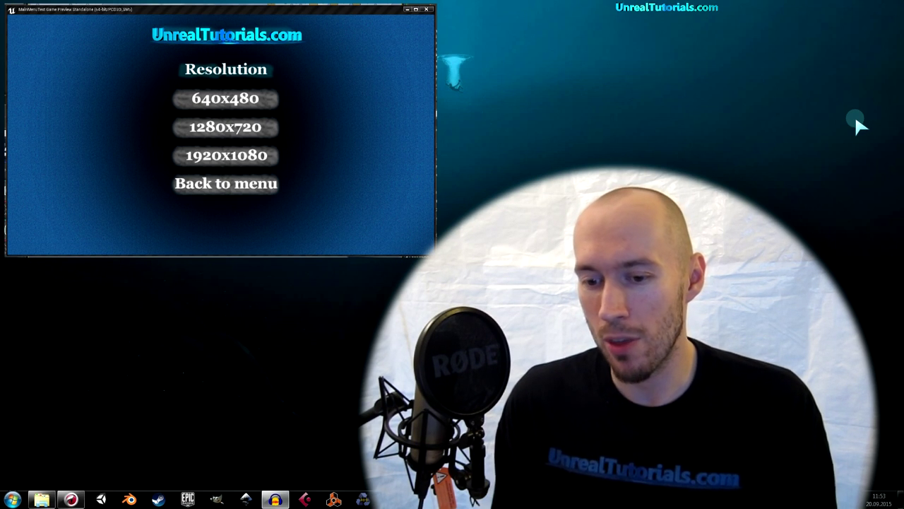
key("Escape")
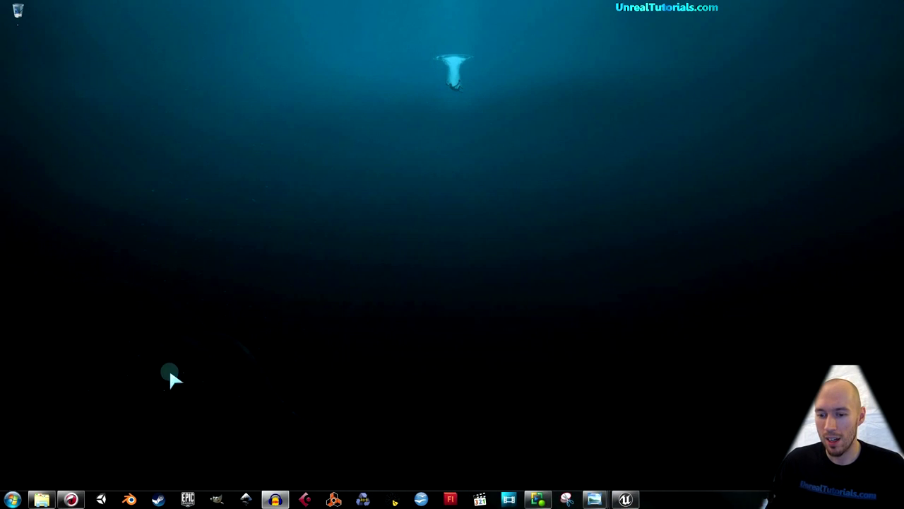
Enlarge the package folder window and inspect the music and two background image files
left_click(42, 499)
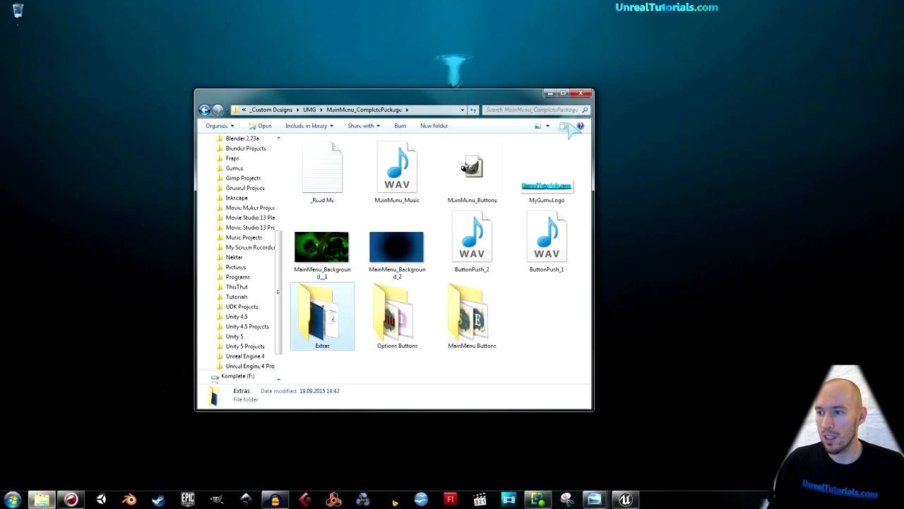
left_click_drag(599, 93, 717, 81)
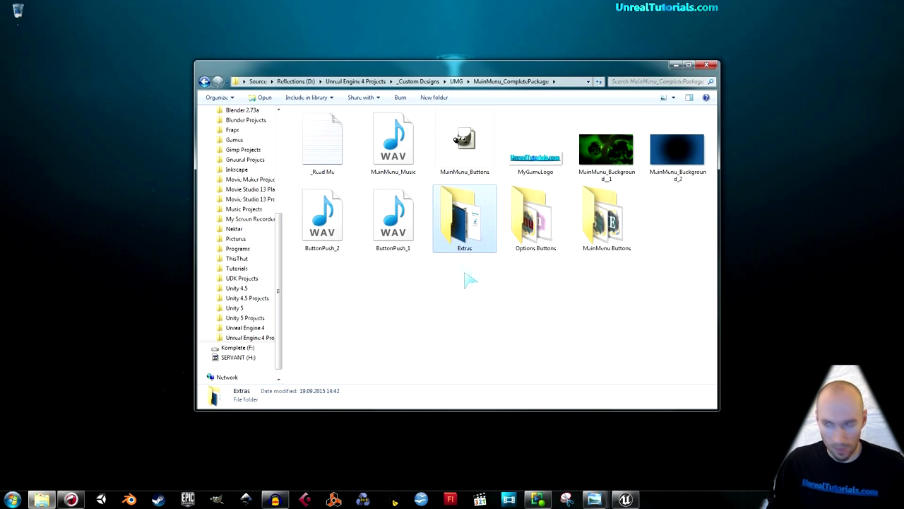
scroll(473, 276, "up", 2, "ctrl")
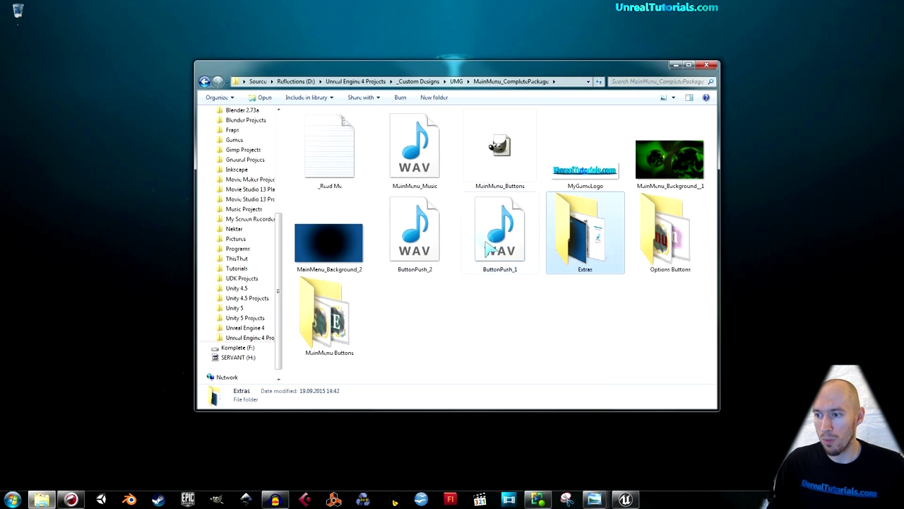
left_click(422, 171)
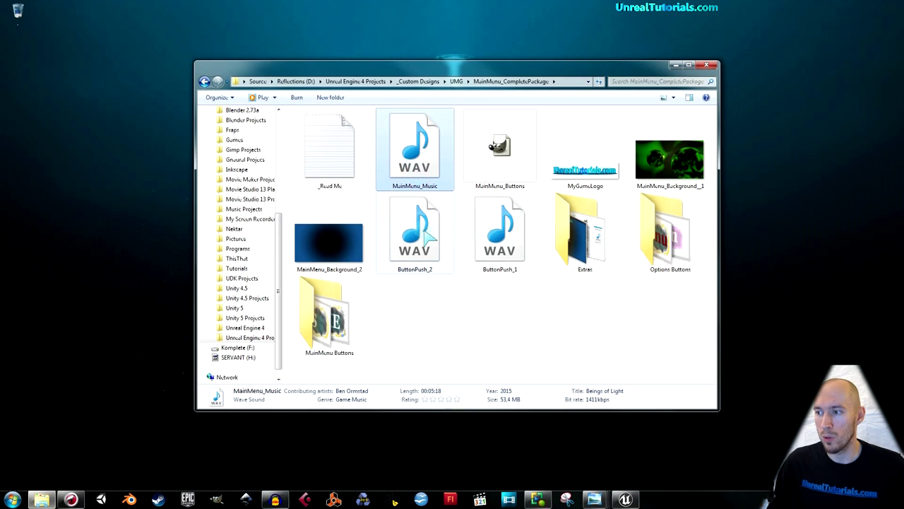
left_click(363, 240)
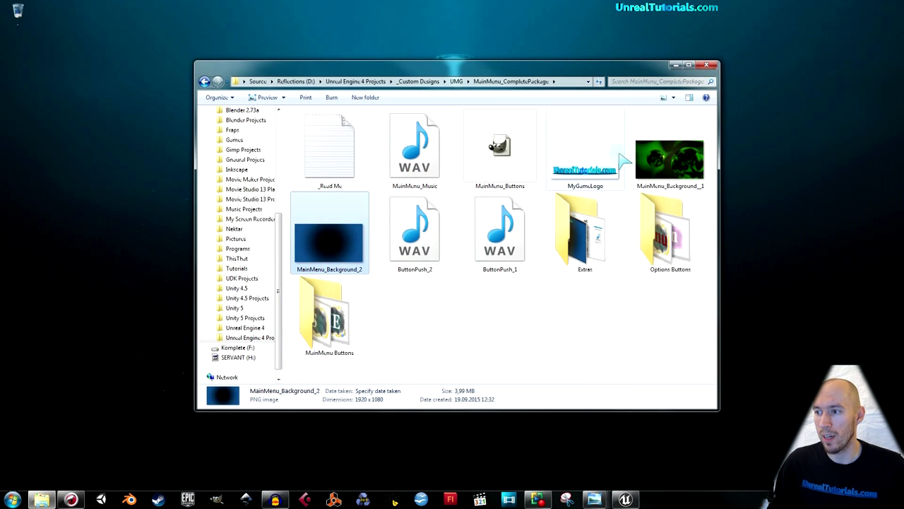
left_click(663, 161)
left_click(534, 294)
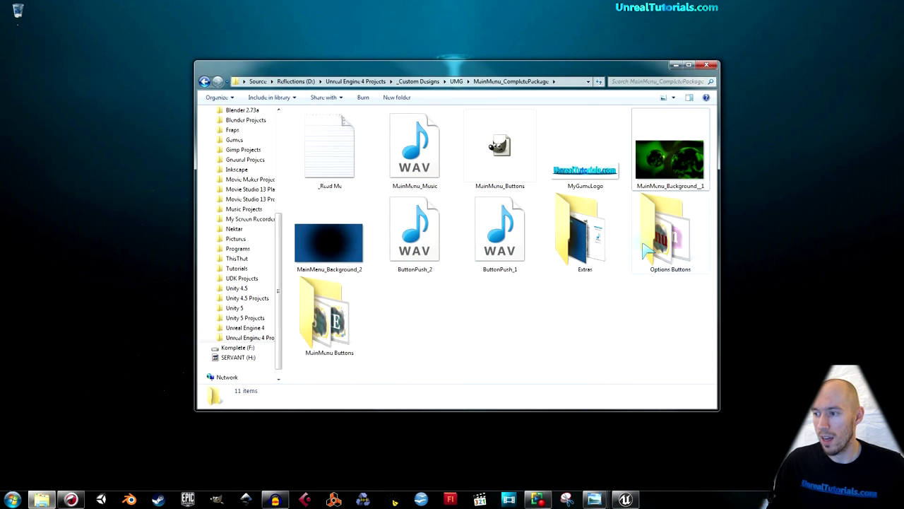
Browse the MainMenu Buttons and Options Buttons subfolders, returning to the package folder each time
double_click(338, 351)
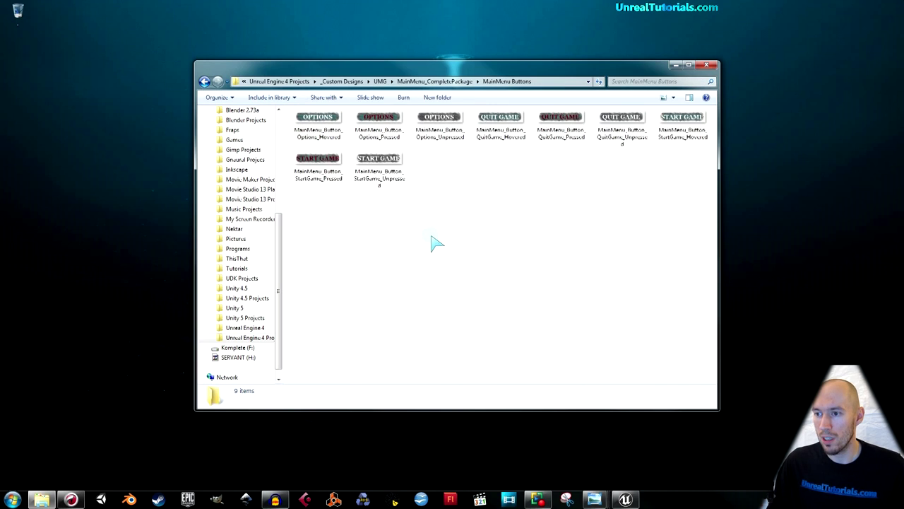
scroll(438, 245, "up", 2, "ctrl")
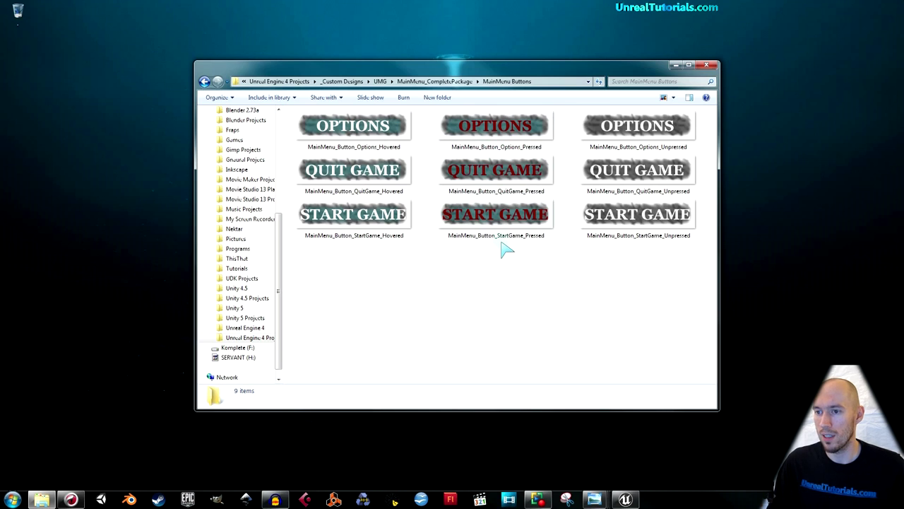
left_click(435, 82)
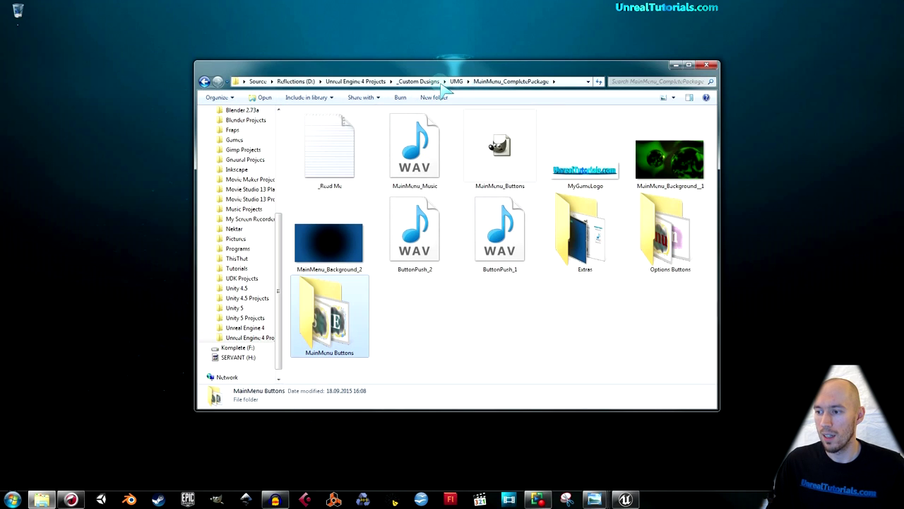
double_click(661, 244)
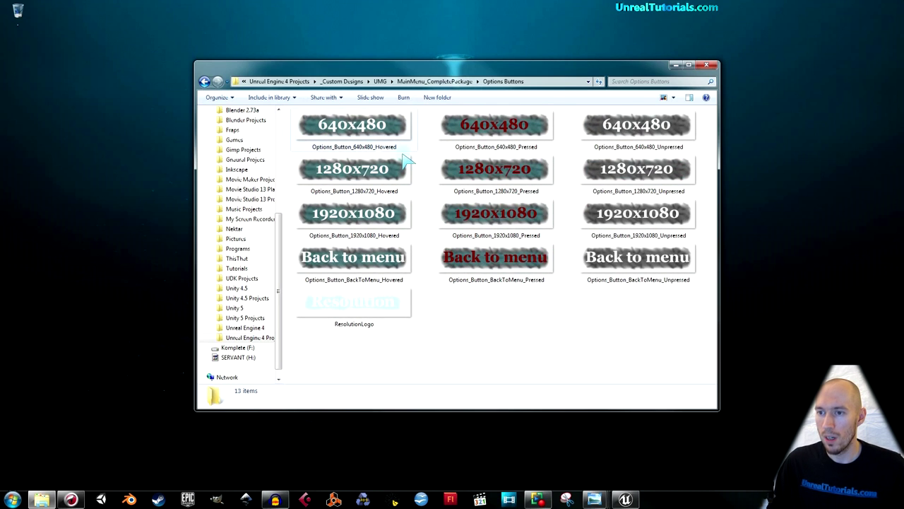
left_click(204, 81)
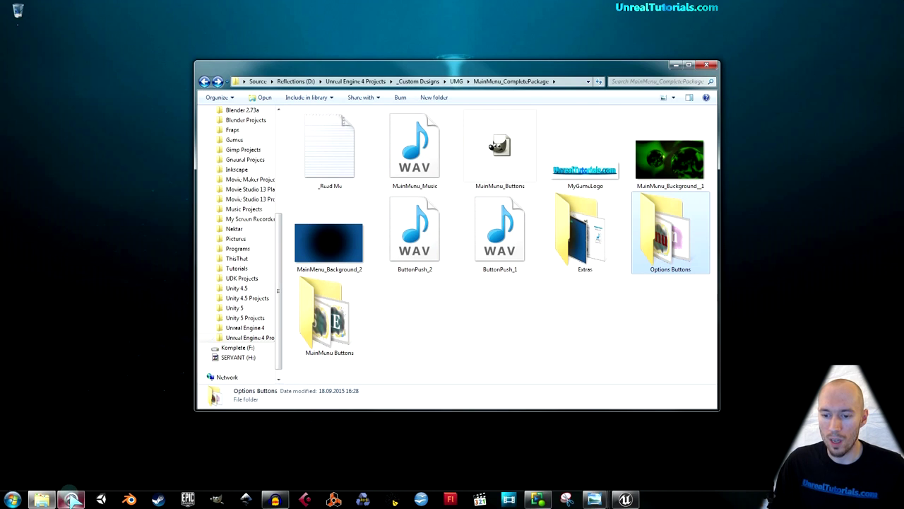
left_click(70, 498)
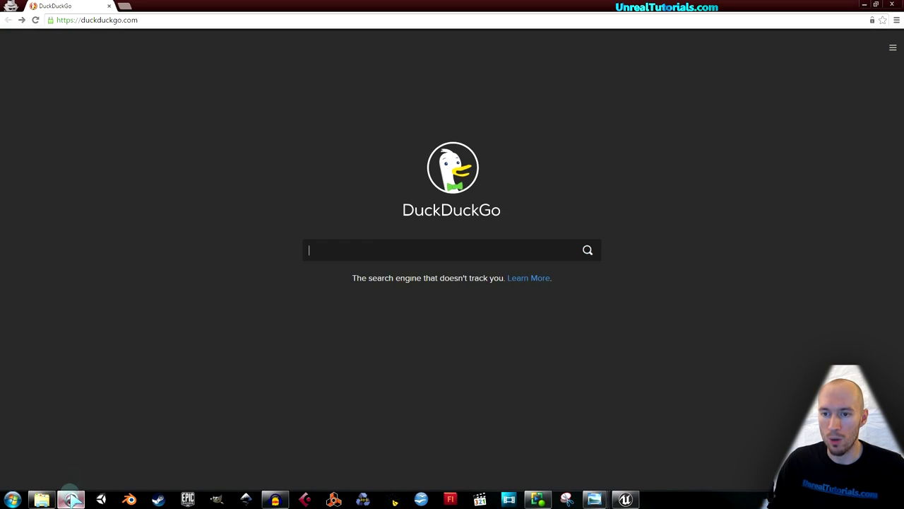
Go to unrealtutorials.com in the browser
left_click(171, 20)
type("unrealtutori")
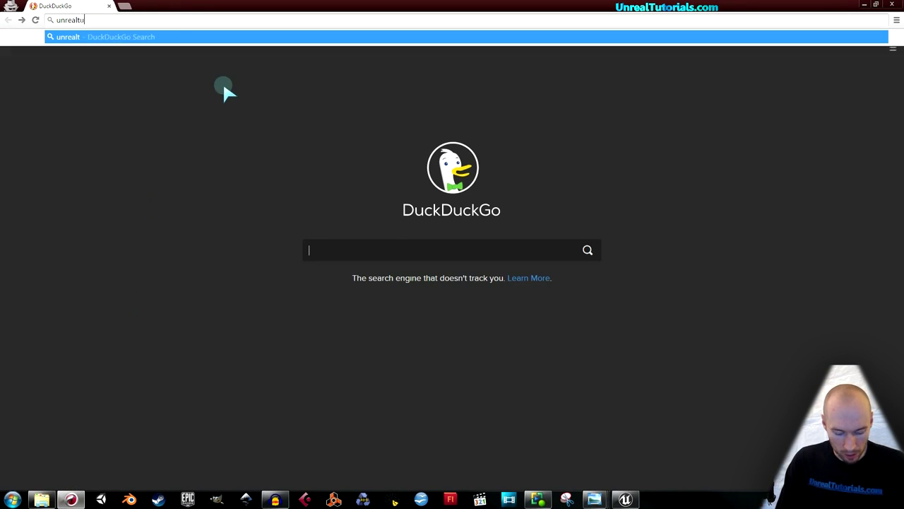
type("als.com")
key("Return")
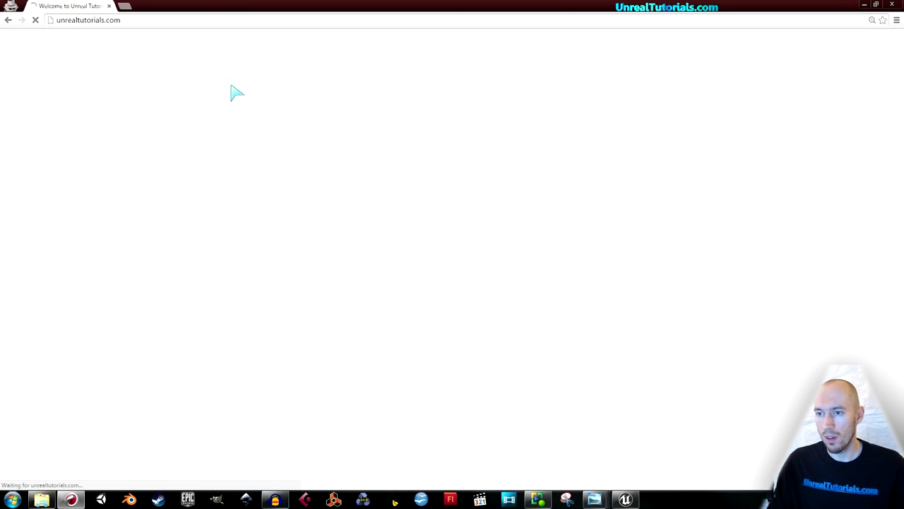
Open the Textures download page and start downloading the Main Menu package zip
scroll(495, 198, "up", 3, "ctrl")
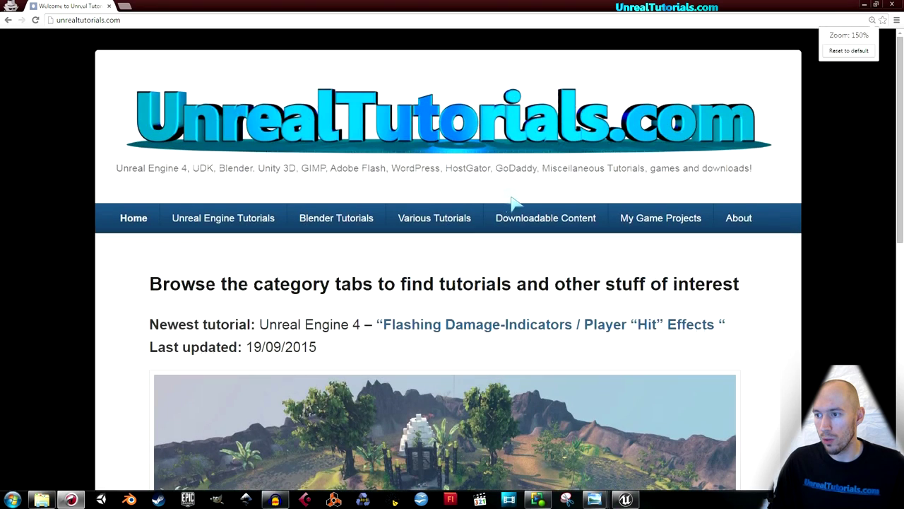
mouse_move(534, 225)
left_click(509, 355)
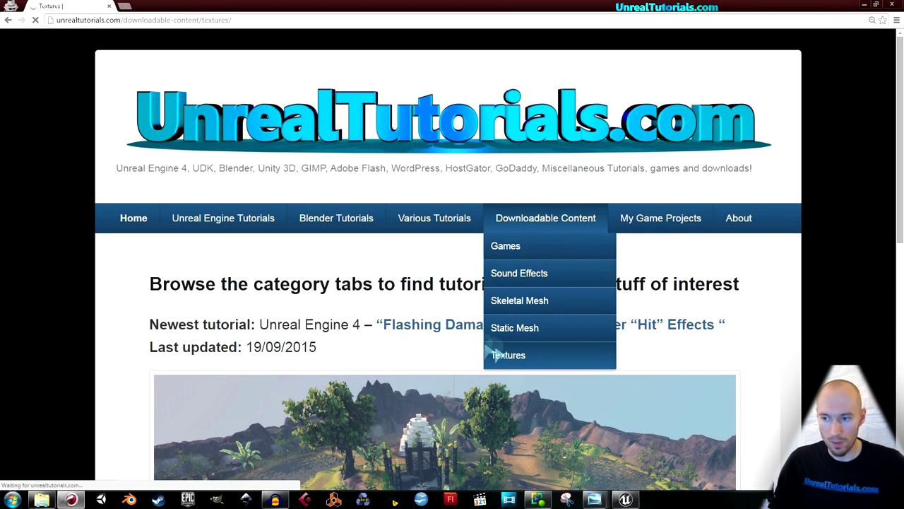
scroll(82, 227, "down", 2)
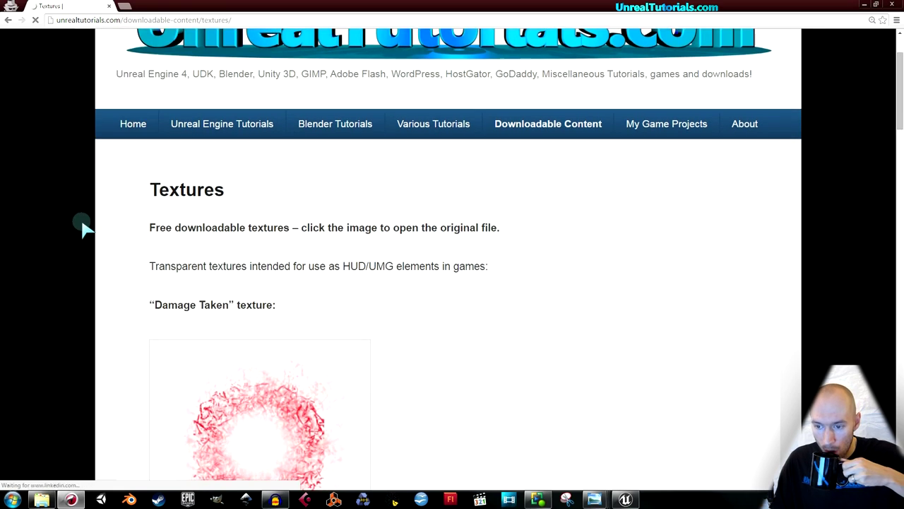
scroll(82, 228, "down", 10)
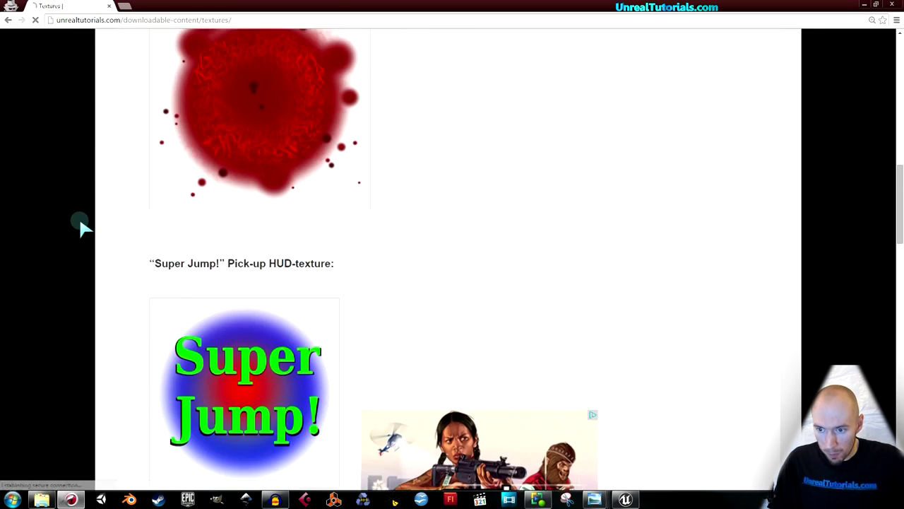
scroll(82, 227, "down", 8)
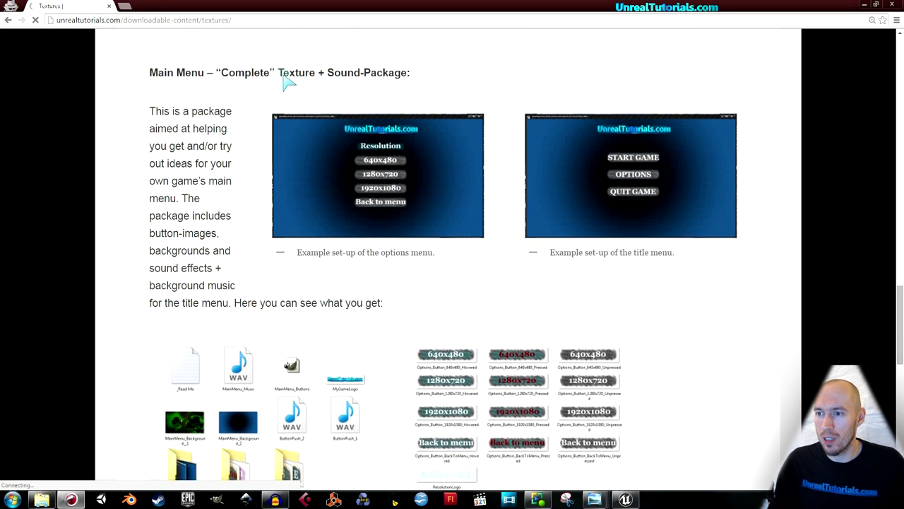
scroll(426, 145, "down", 7)
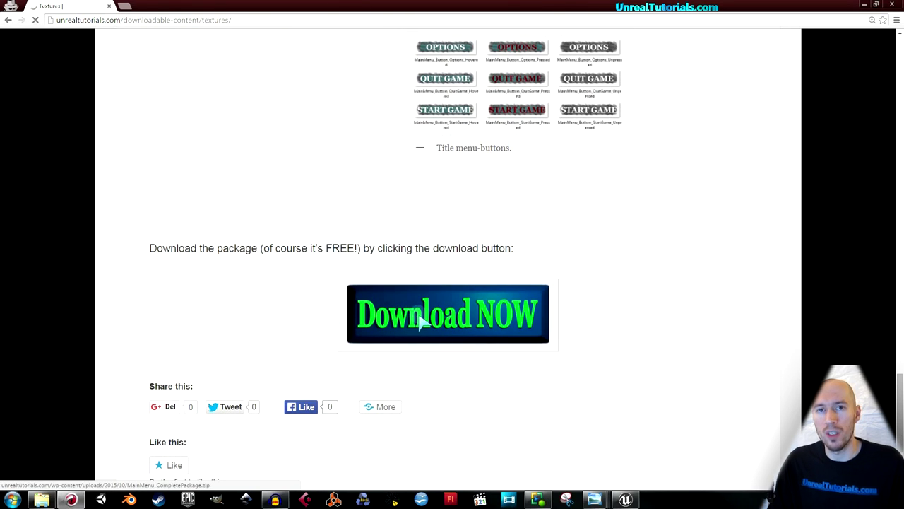
left_click(382, 314)
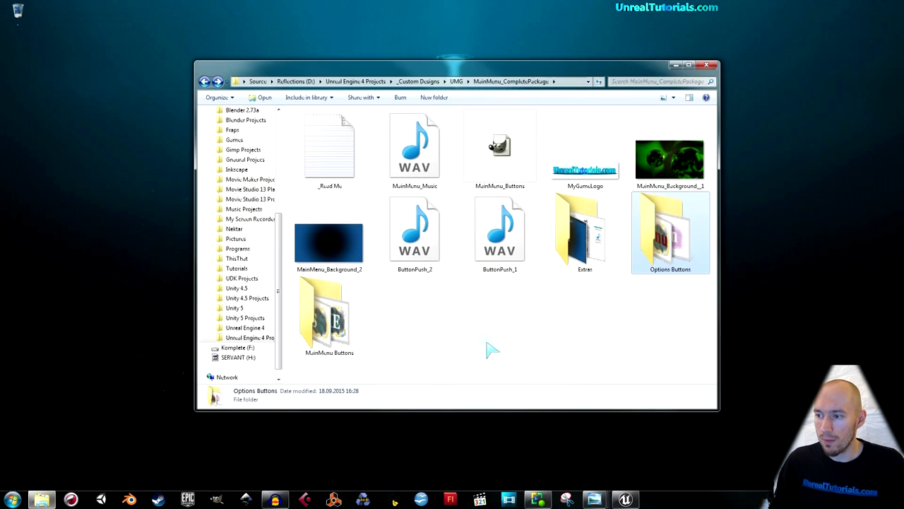
Clear the folder selection and minimize the Explorer window to return to Unreal
left_click(546, 315)
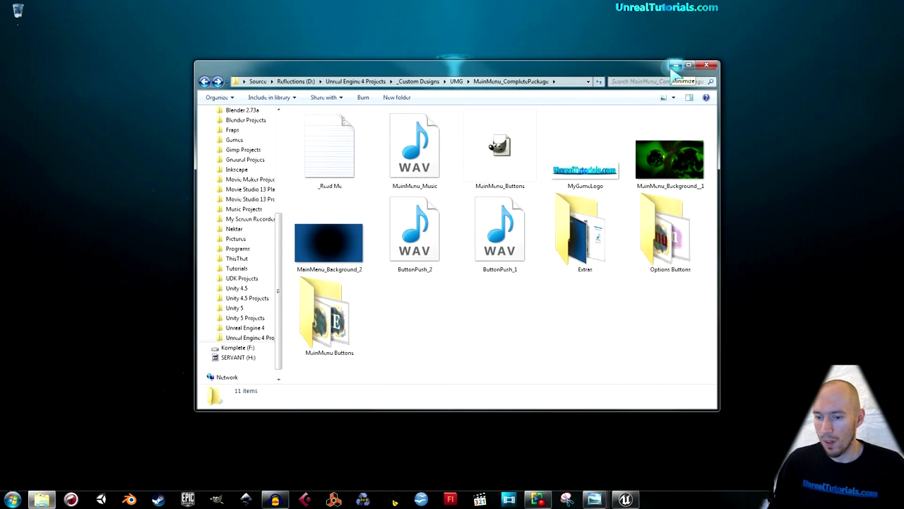
left_click(674, 66)
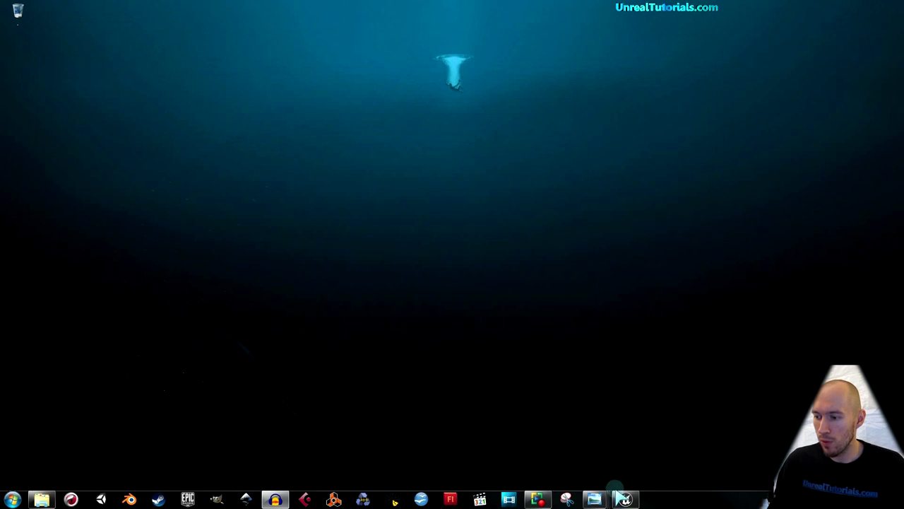
mouse_move(626, 499)
left_click(592, 436)
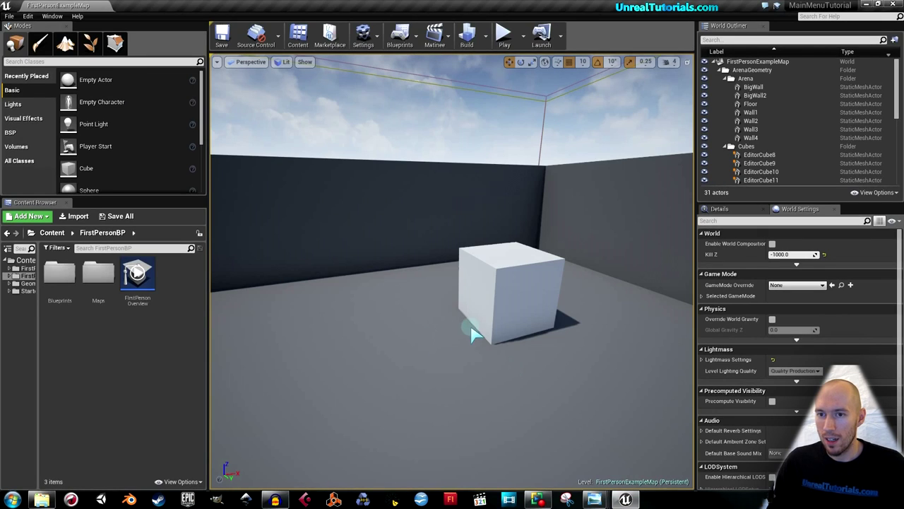
Delete the First Person Template text label from the level and widen the Content folder tree
right_click_drag(498, 328, 498, 328)
right_click_drag(433, 197, 432, 196)
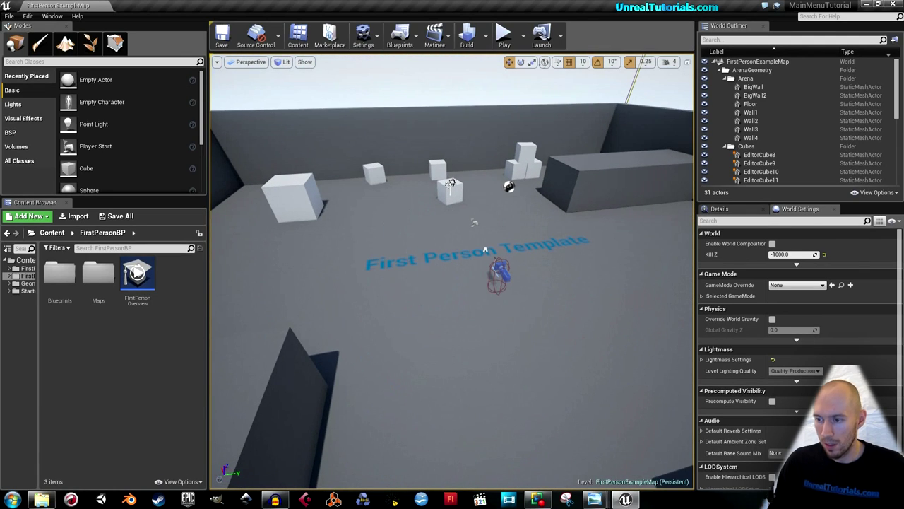
left_click(428, 262)
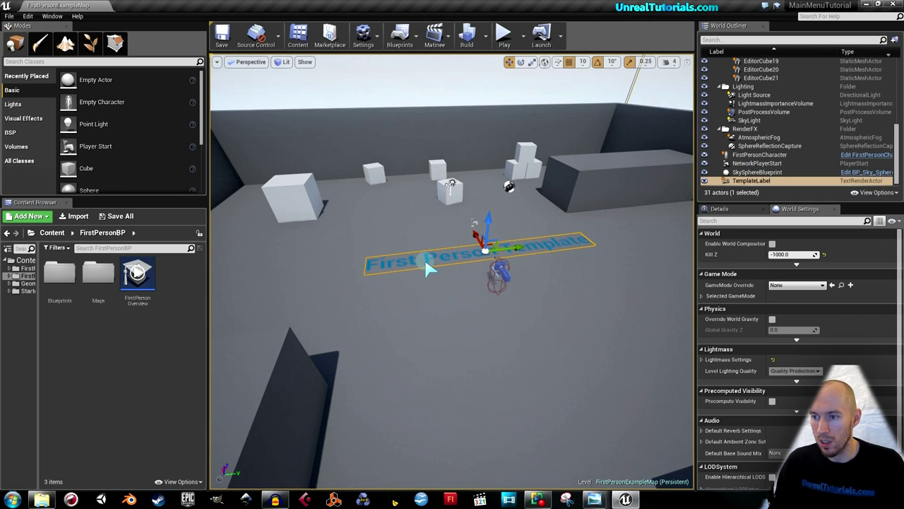
key("Delete")
right_click_drag(444, 227, 369, 252)
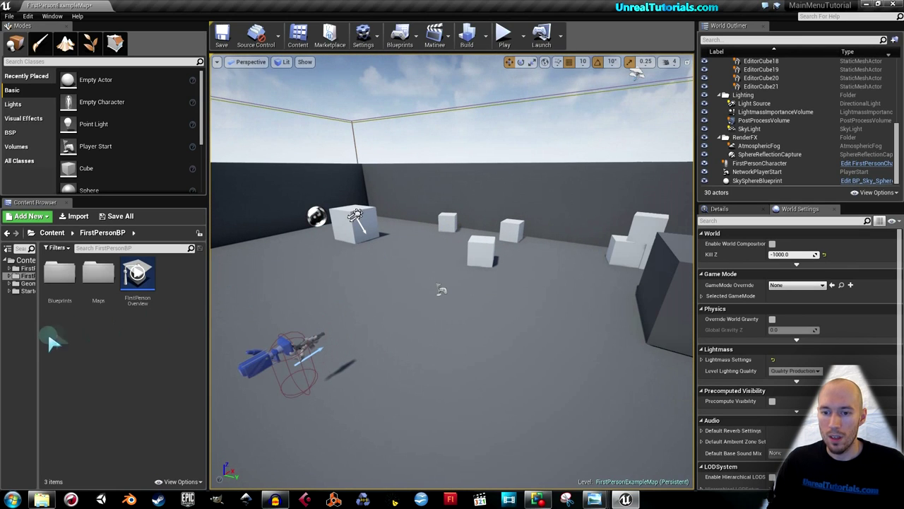
left_click_drag(39, 344, 84, 339)
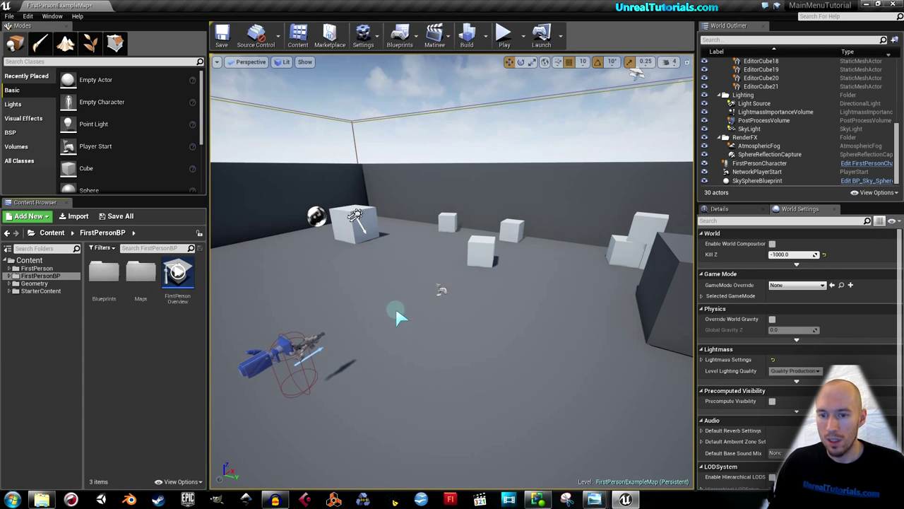
left_click(31, 261)
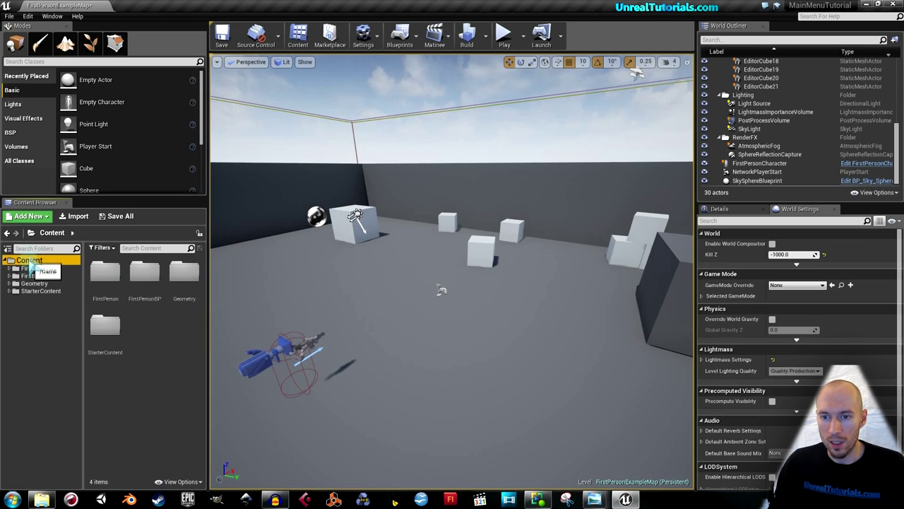
Create a new folder named MainMenu under Content and open it
left_click(29, 216)
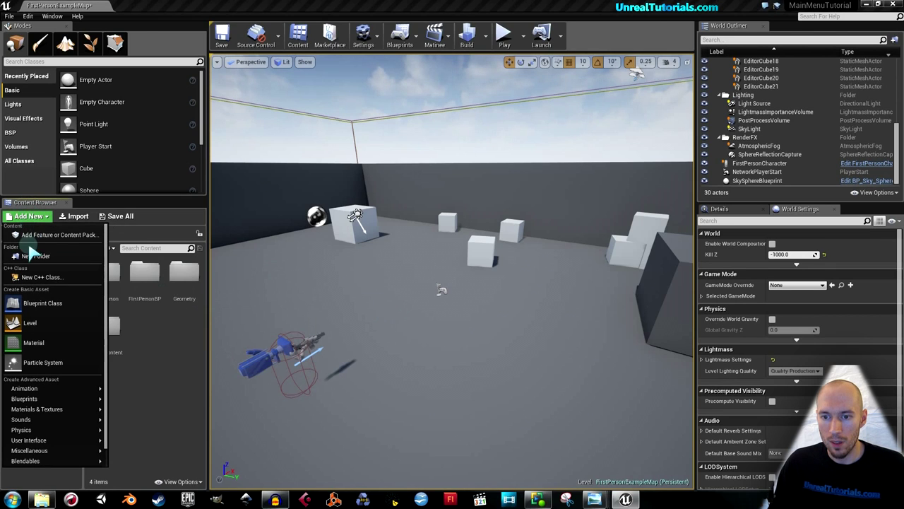
left_click(35, 256)
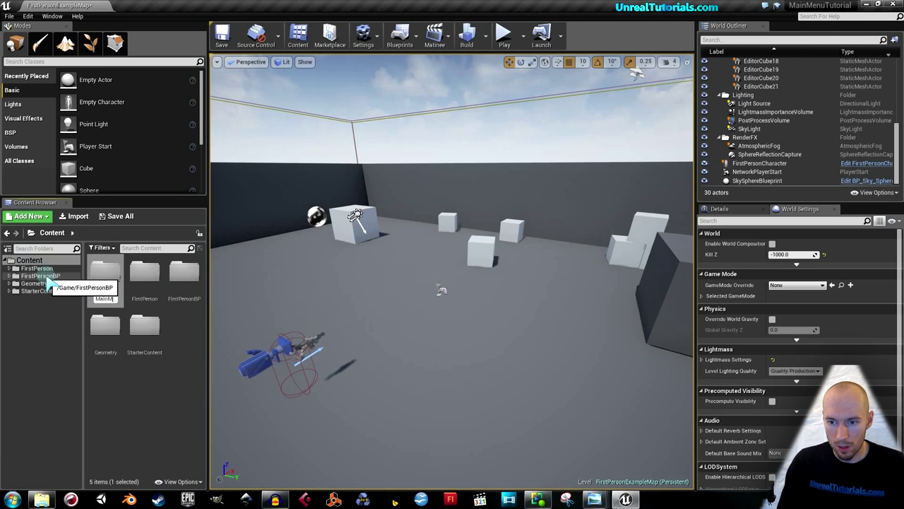
type("MainMenu")
key("Return")
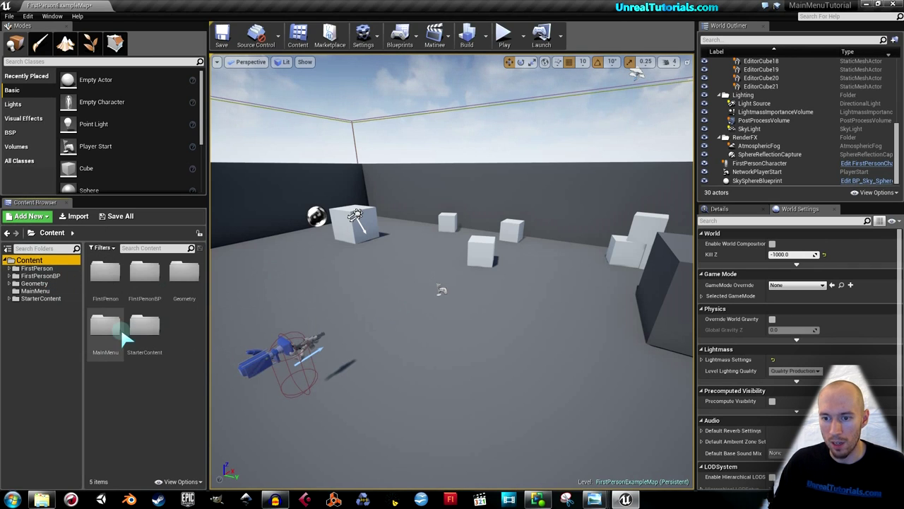
double_click(117, 336)
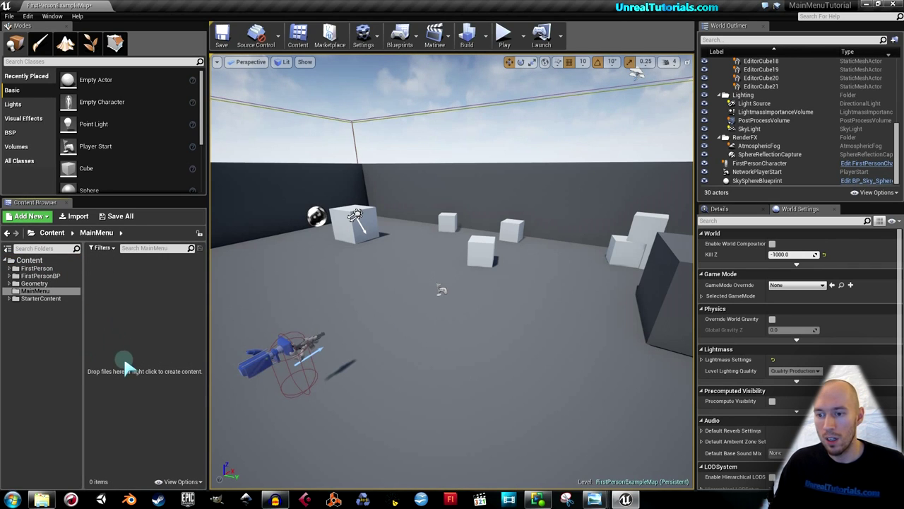
left_click(41, 499)
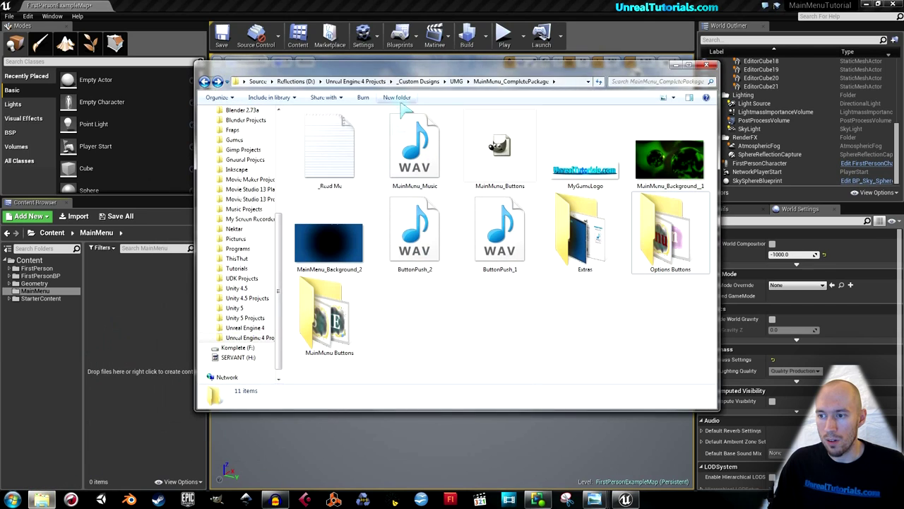
Import MainMenu_Music, ButtonPush_1, ButtonPush_2 and both background images into the MainMenu folder
left_click_drag(430, 76, 494, 74)
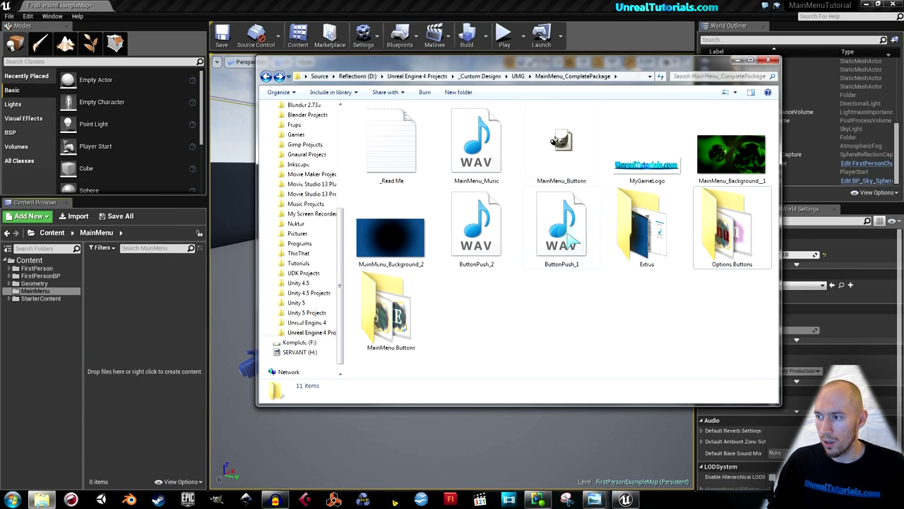
left_click(503, 160)
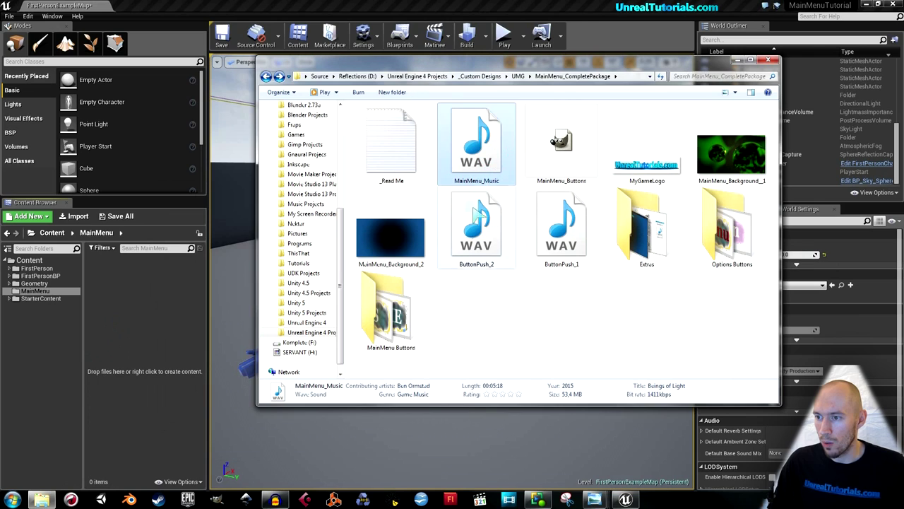
left_click(499, 226, "ctrl")
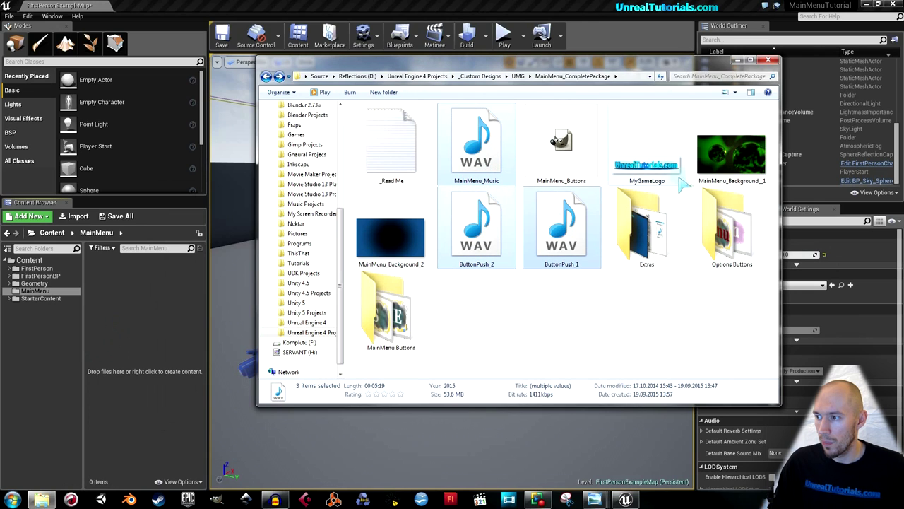
left_click(707, 170, "ctrl")
left_click(410, 244, "ctrl")
left_click_drag(410, 244, 158, 325)
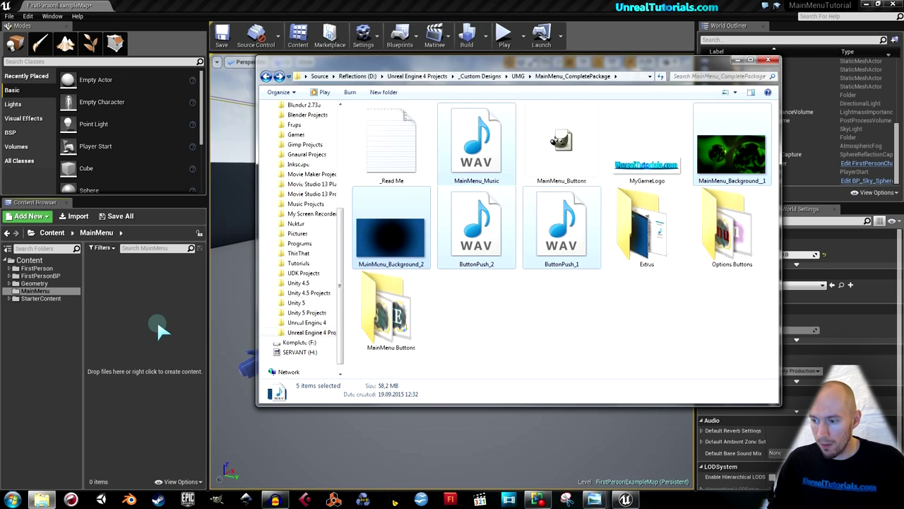
left_click_drag(157, 319, 150, 291)
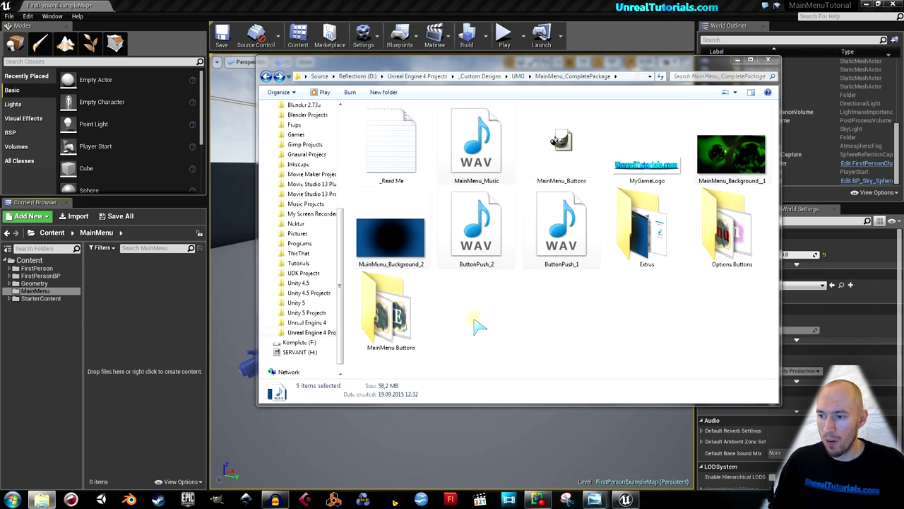
left_click_drag(175, 371, 180, 339)
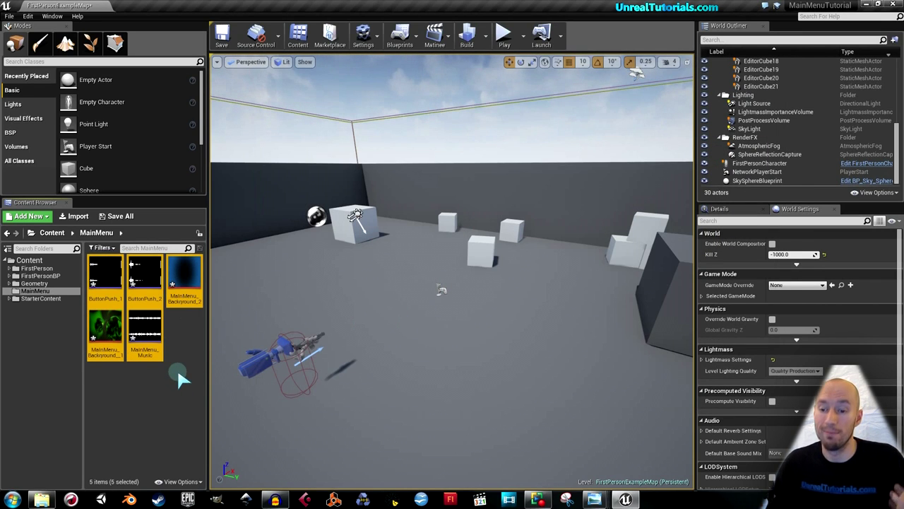
left_click(148, 338)
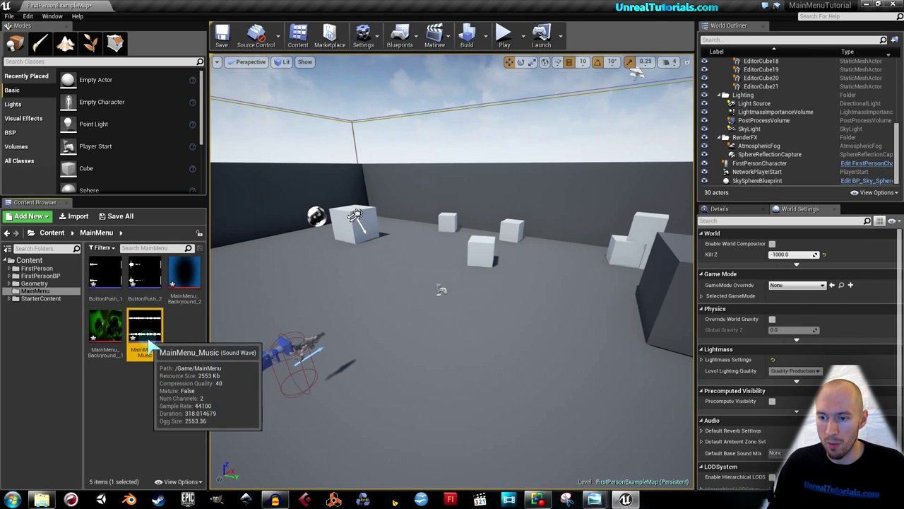
left_click(154, 379)
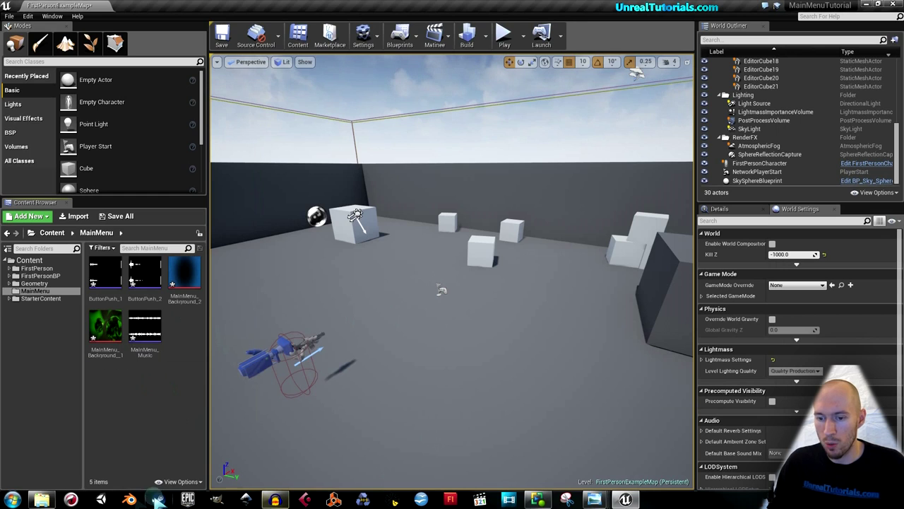
left_click(32, 502)
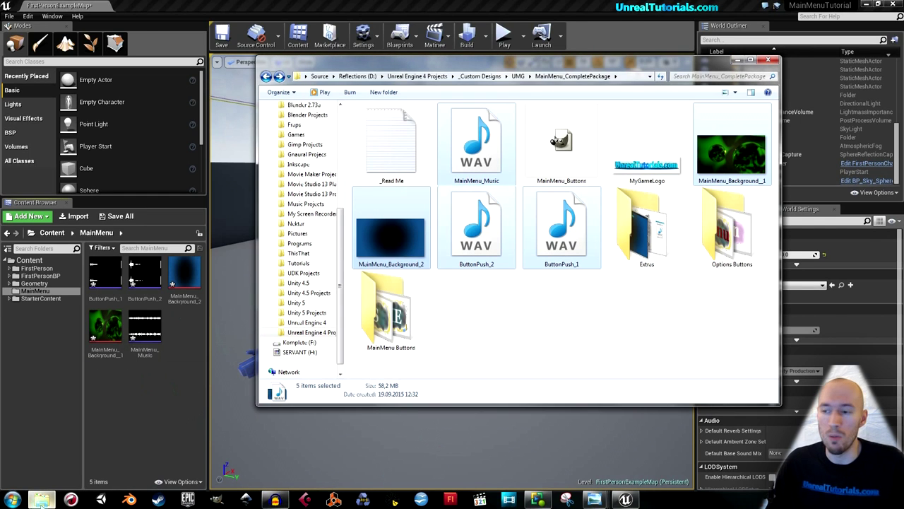
Import all 13 Options Buttons images into the MainMenu folder
left_click(439, 344)
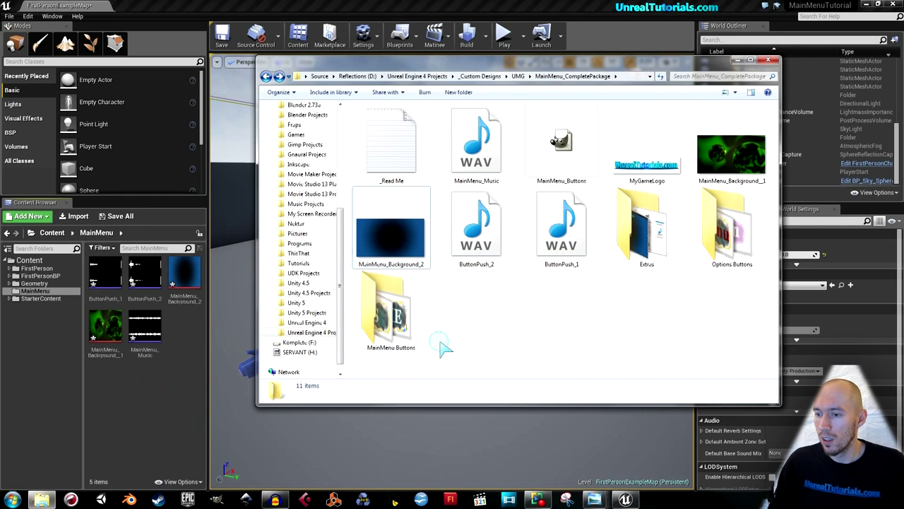
double_click(737, 248)
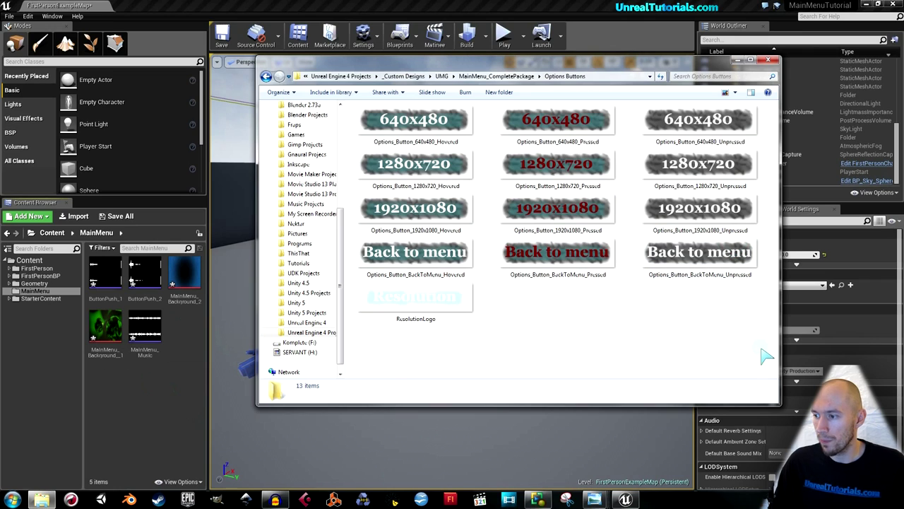
key("ctrl+a")
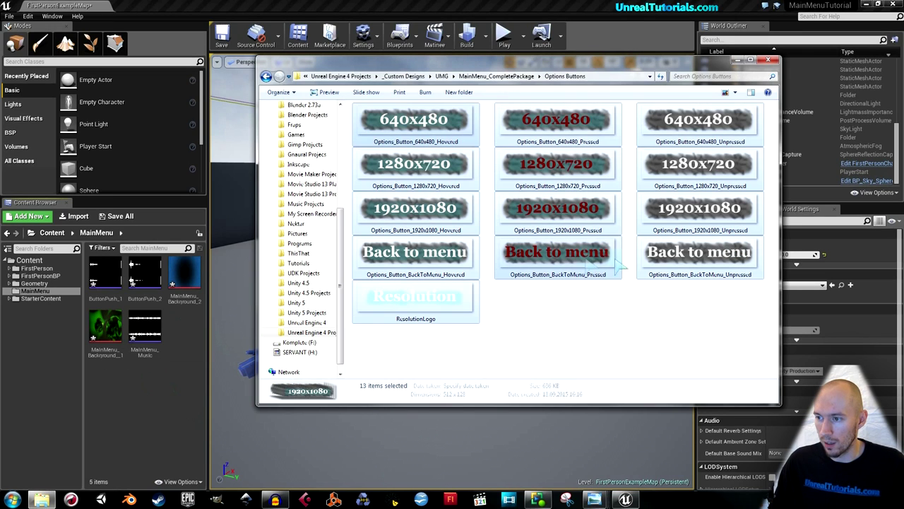
left_click_drag(435, 263, 177, 414)
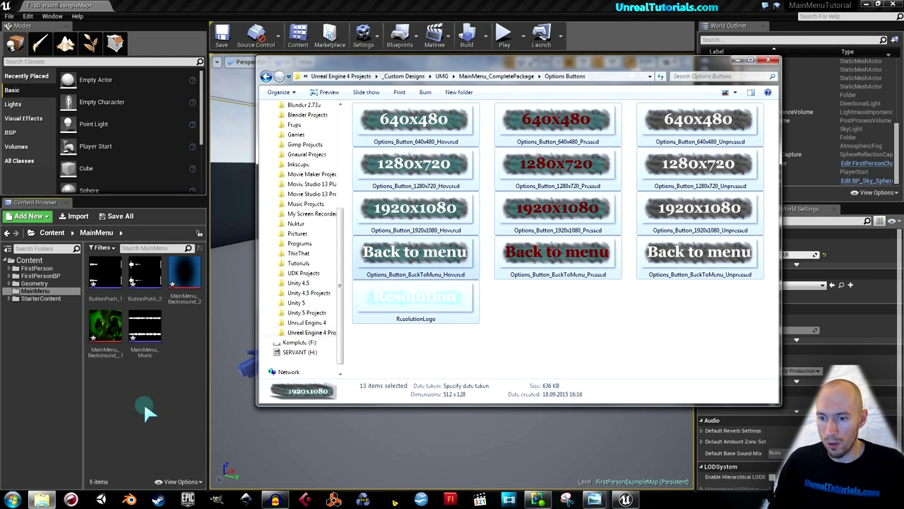
left_click_drag(141, 400, 142, 399)
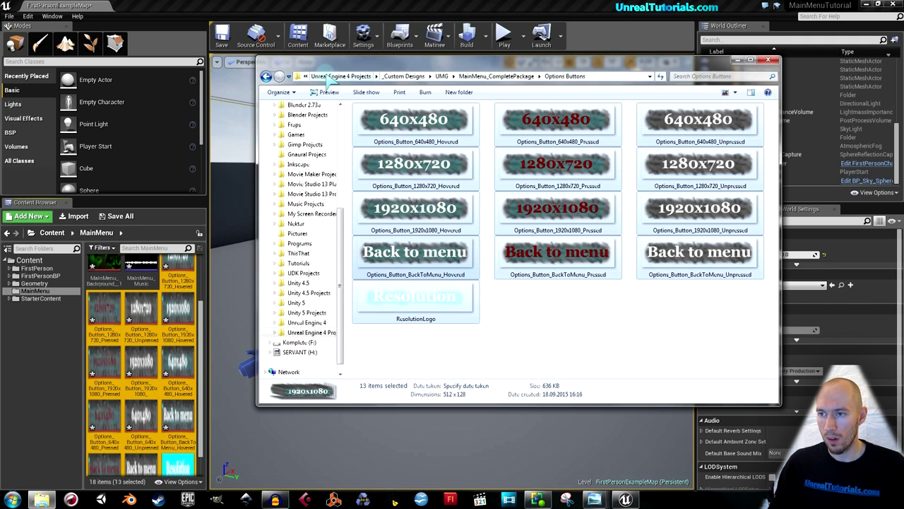
Import the nine MainMenu Buttons images into the MainMenu folder
left_click(497, 77)
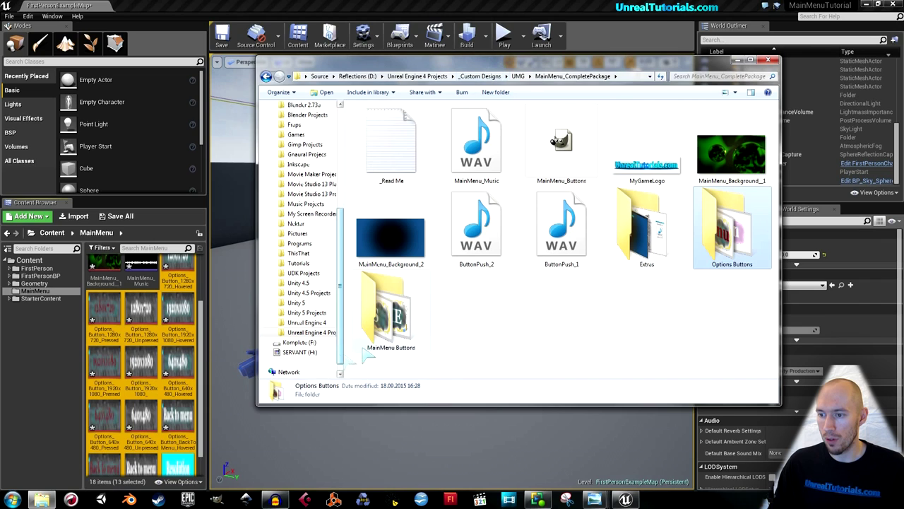
double_click(378, 337)
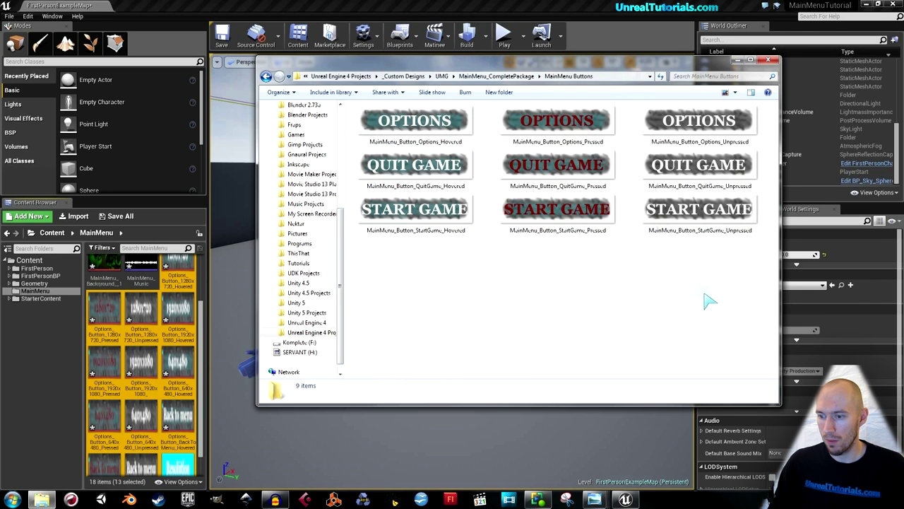
left_click_drag(730, 305, 353, 105)
left_click_drag(416, 125, 164, 378)
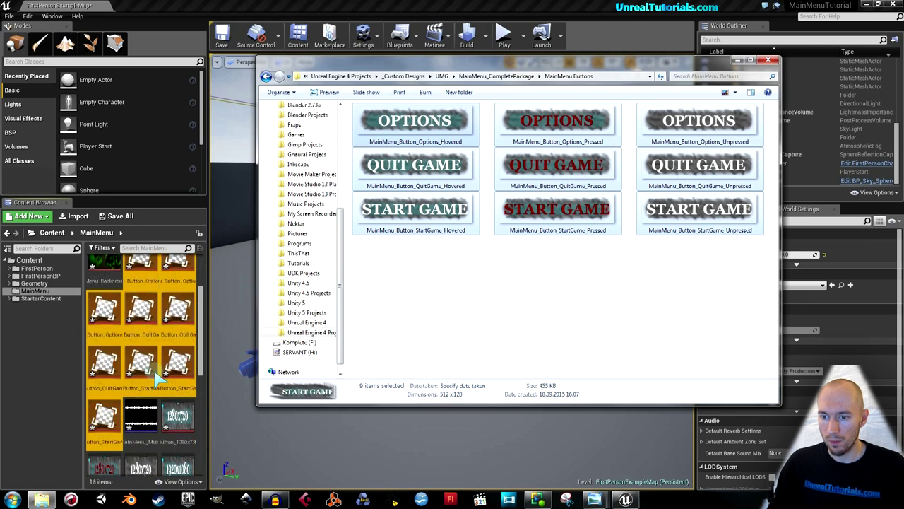
left_click(497, 76)
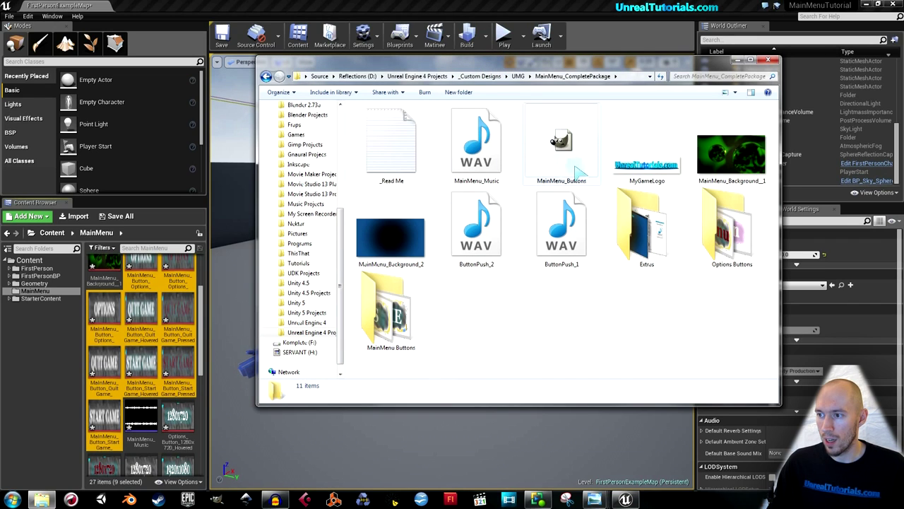
left_click(558, 155)
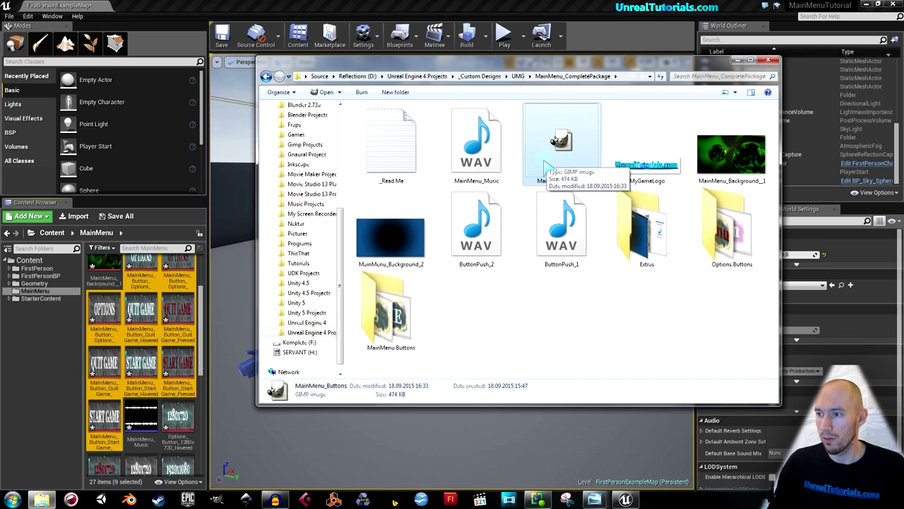
Save all 27 imported MainMenu assets and the modified level with Save All
left_click(737, 61)
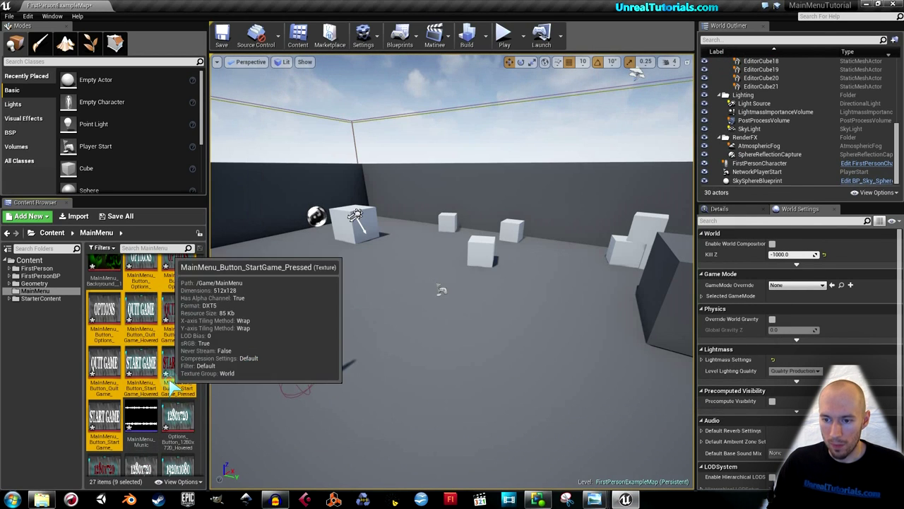
left_click(171, 381)
scroll(177, 385, "down", 3)
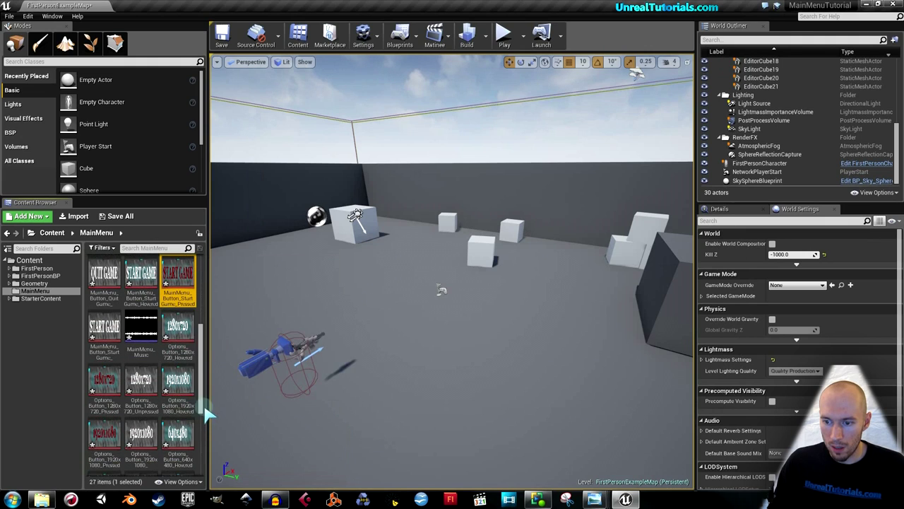
left_click_drag(202, 408, 208, 340)
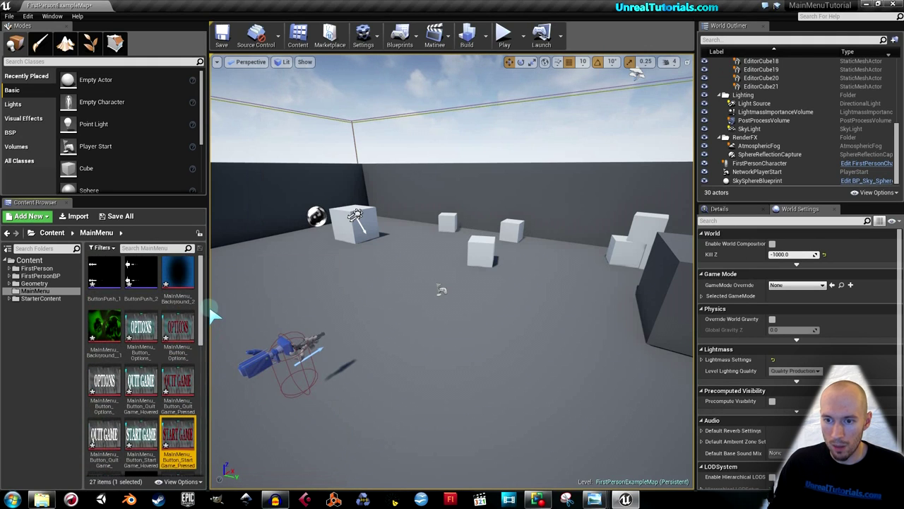
left_click(119, 216)
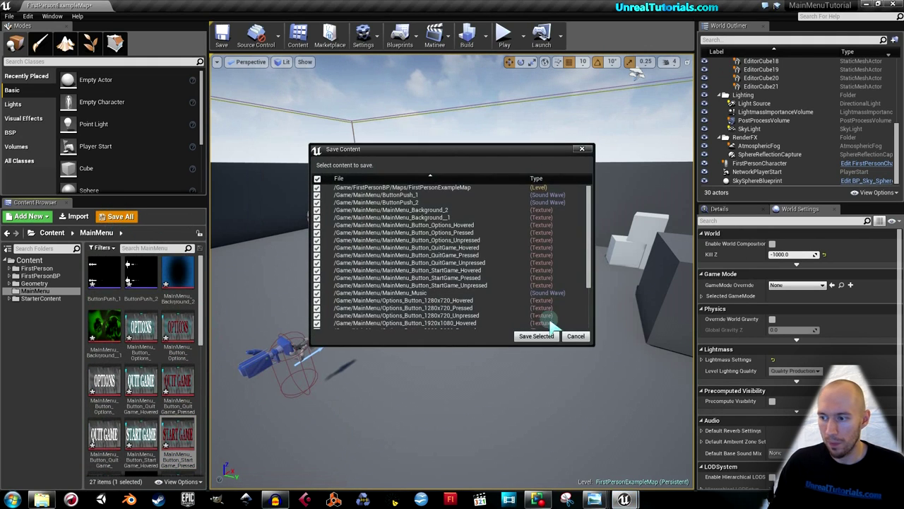
left_click(537, 336)
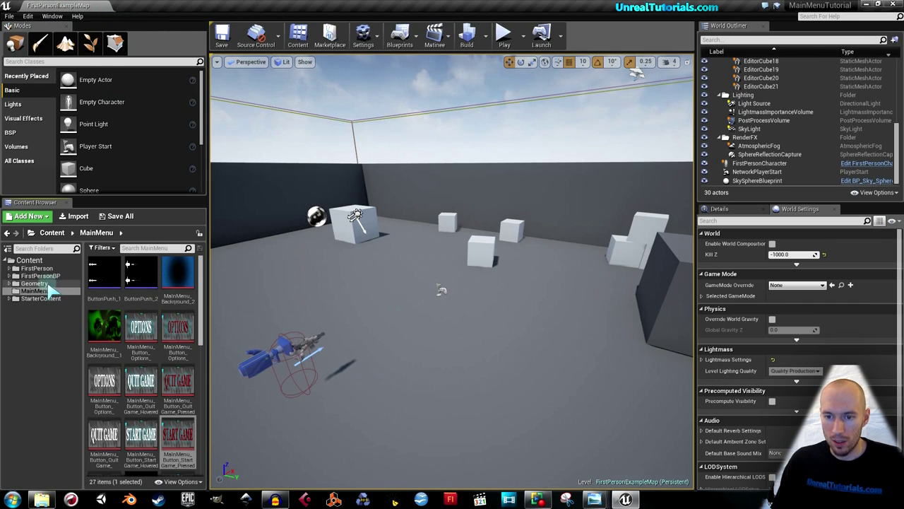
left_click(10, 298)
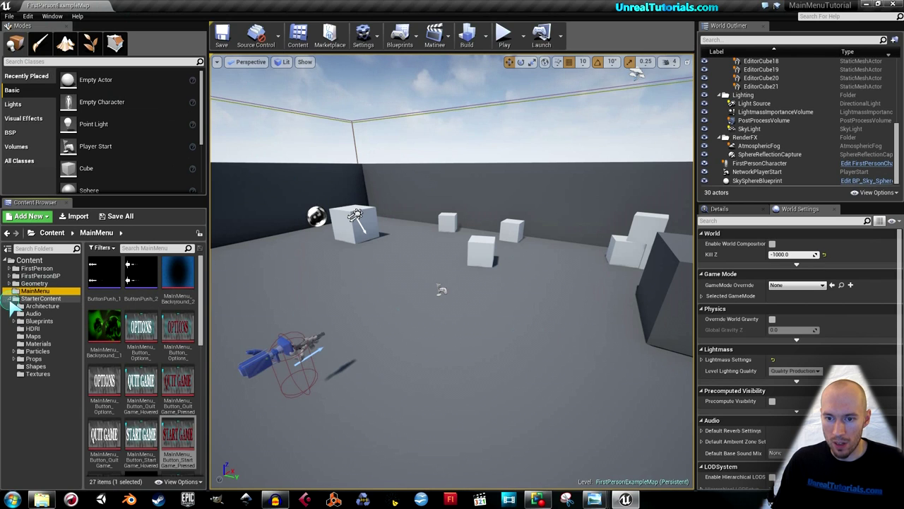
Drag M_Metal_Rust from StarterContent Materials onto the level's back wall
left_click(38, 343)
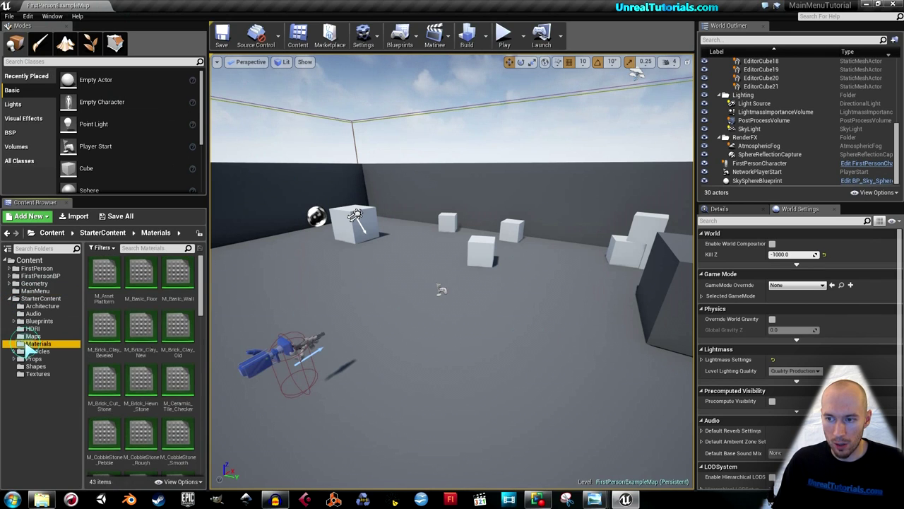
left_click_drag(202, 304, 557, 199)
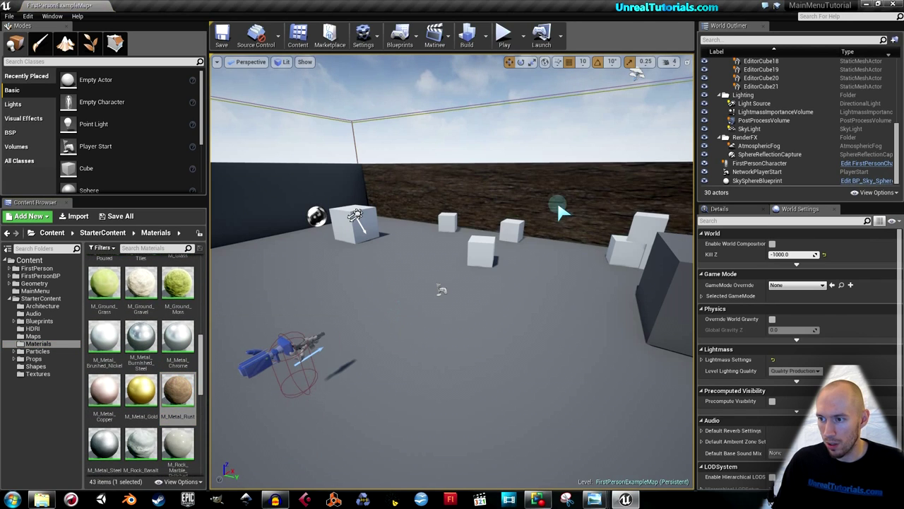
mouse_move(459, 269)
left_mouse_down()
mouse_move(509, 262)
mouse_move(458, 261)
left_mouse_up()
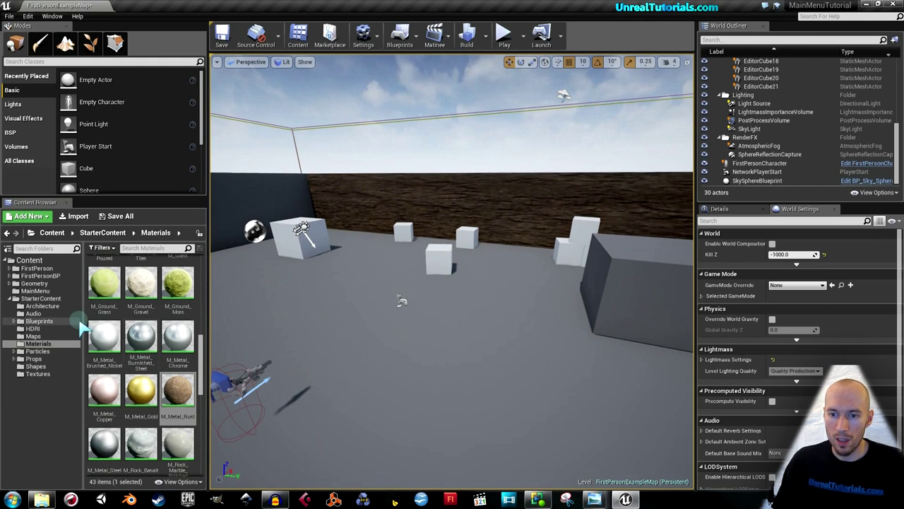
left_click(36, 260)
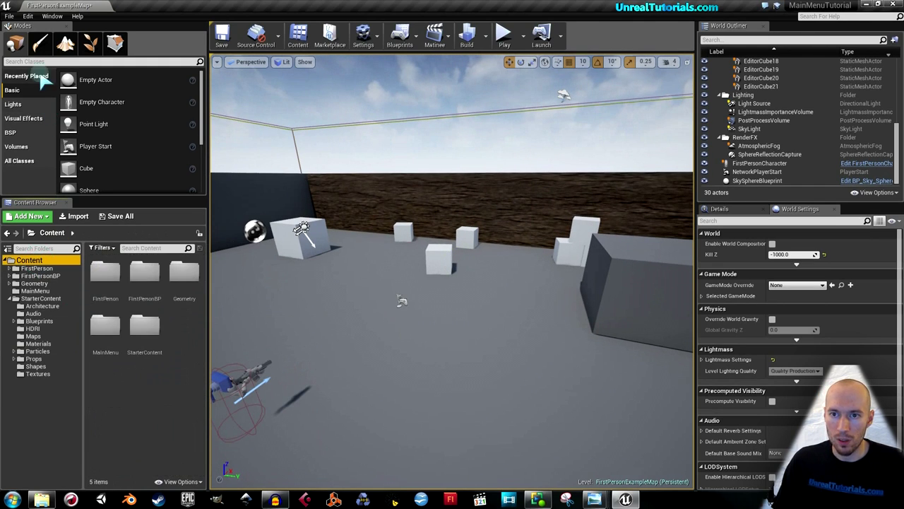
left_click(10, 16)
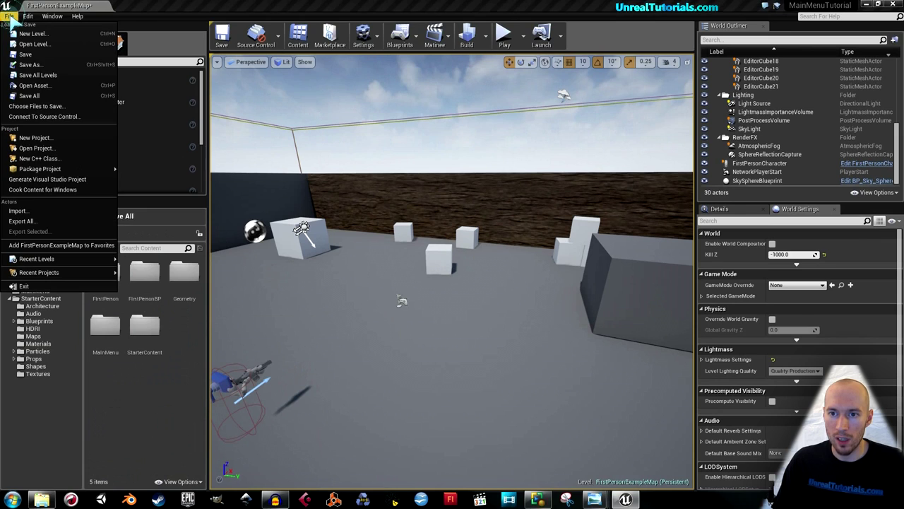
Save the level as 'MainMenuLevel' in the FirstPersonBP/Maps folder
left_click(28, 65)
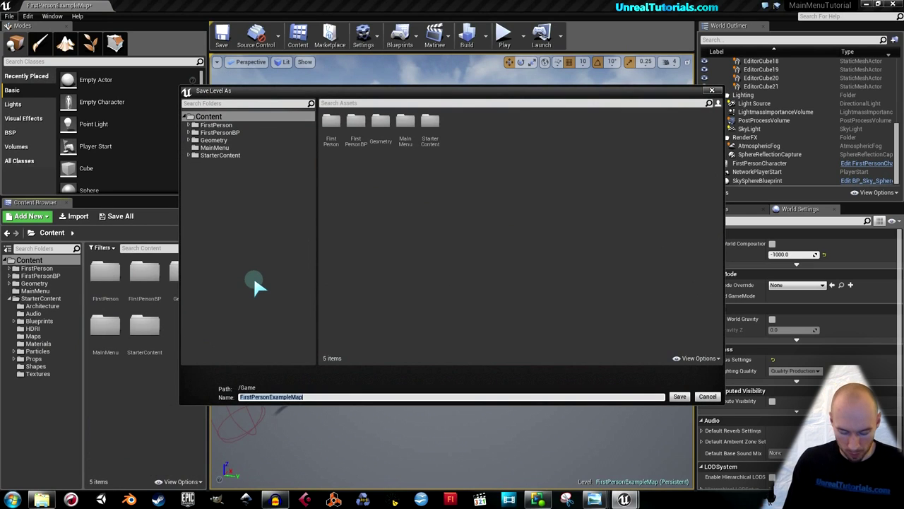
type("MainMenuLevel")
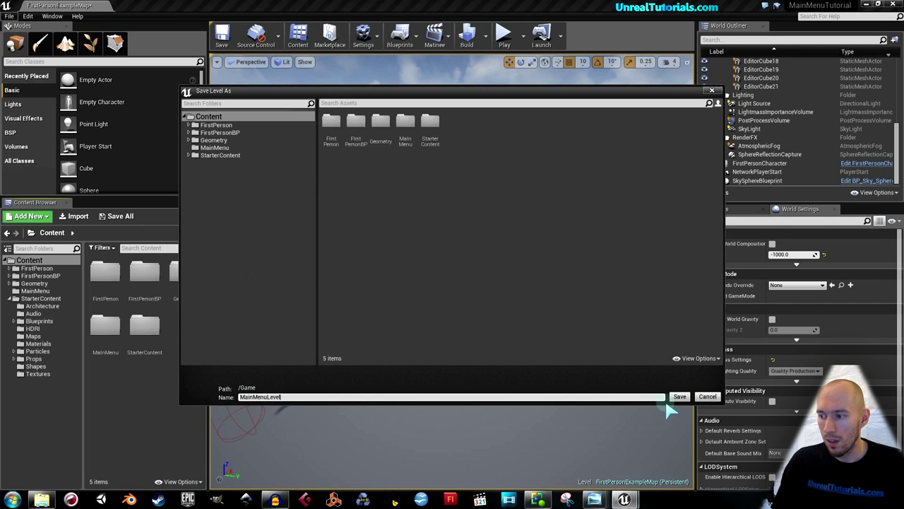
left_click(188, 126)
left_click(188, 125)
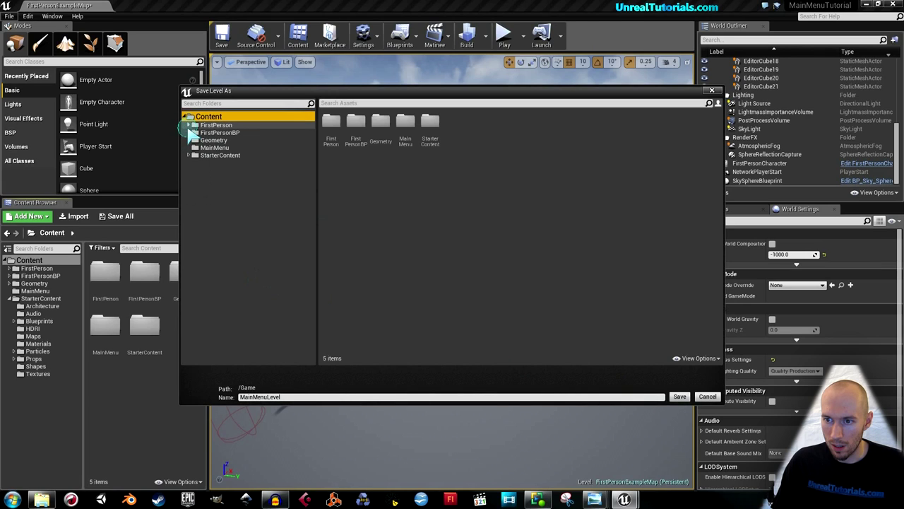
left_click(191, 133)
left_click(209, 148)
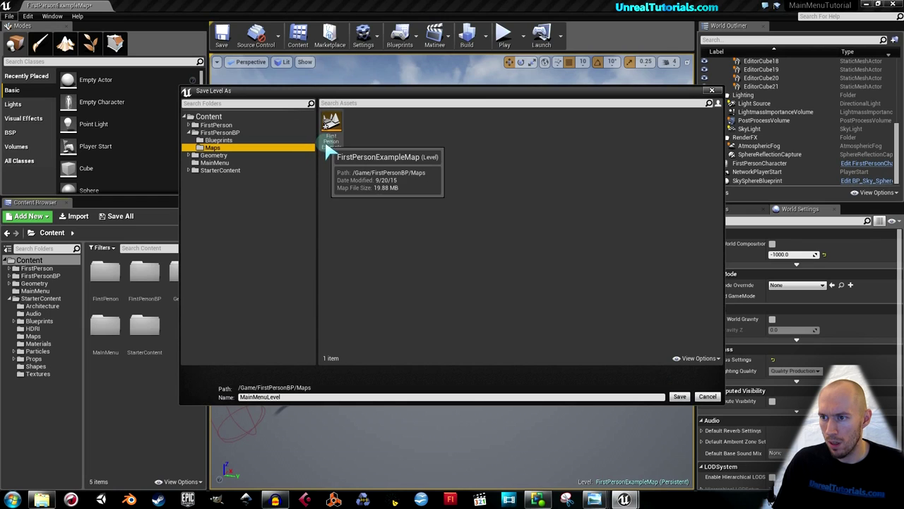
left_click(679, 397)
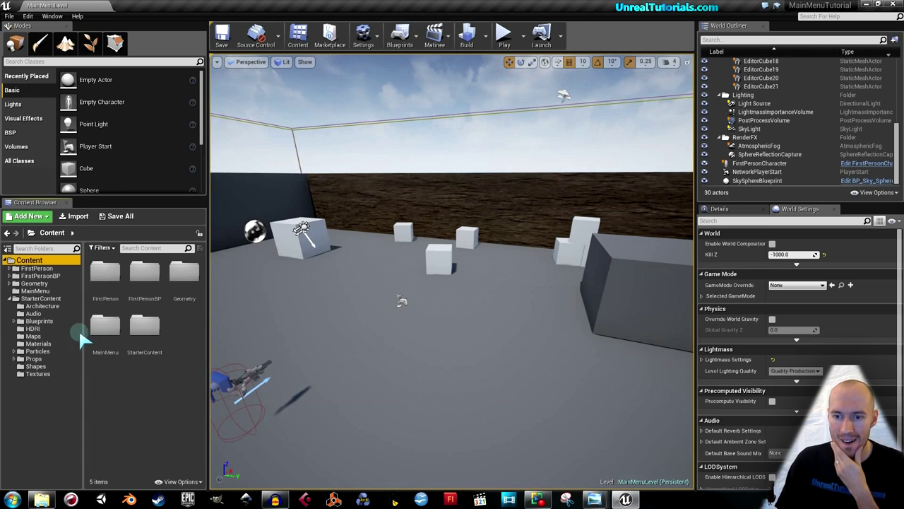
Load FirstPersonExampleMap from the FirstPersonBP Maps folder in the Content Browser
left_click(33, 291)
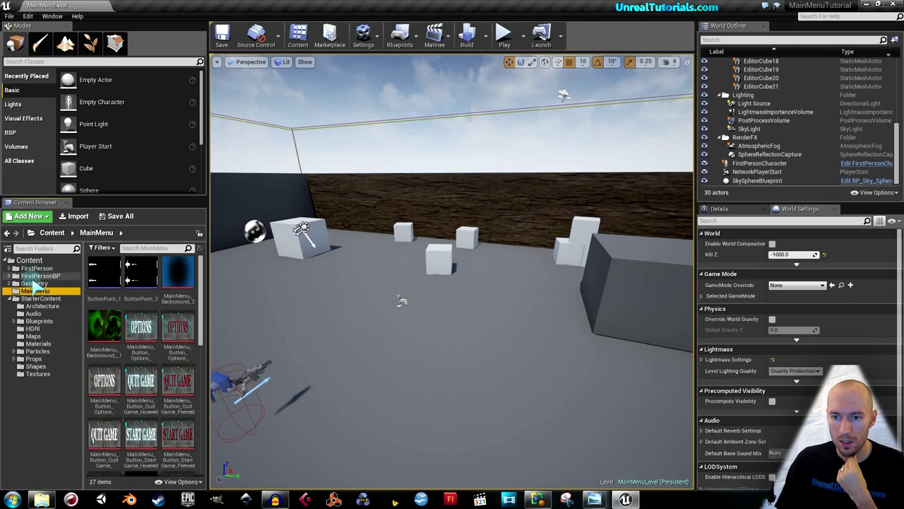
left_click(40, 276)
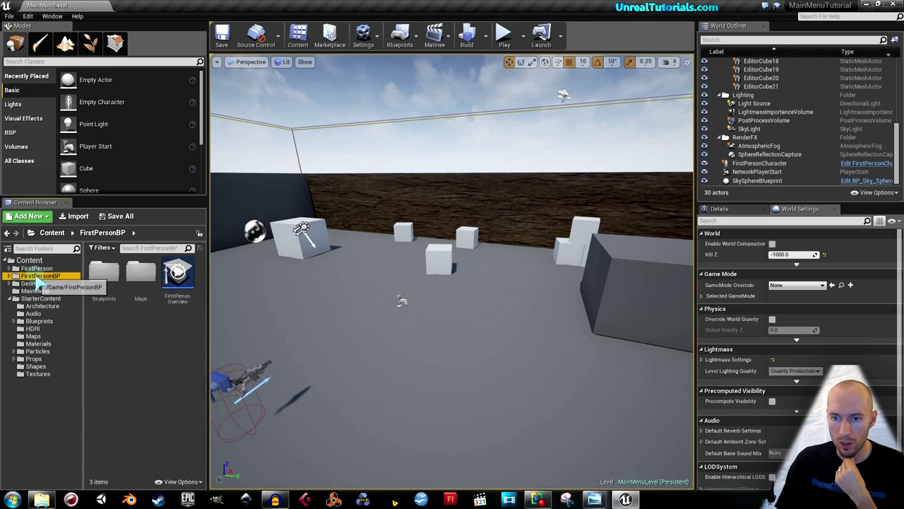
double_click(145, 282)
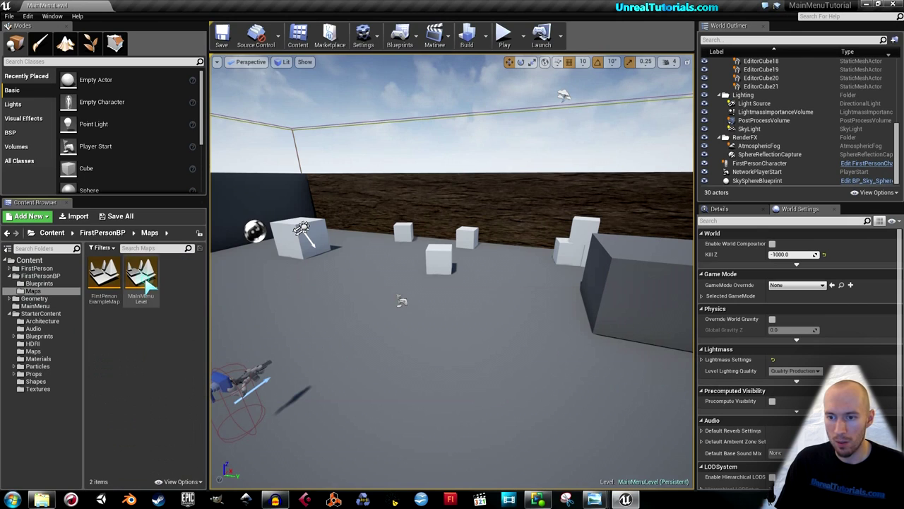
left_click(110, 283)
double_click(107, 280)
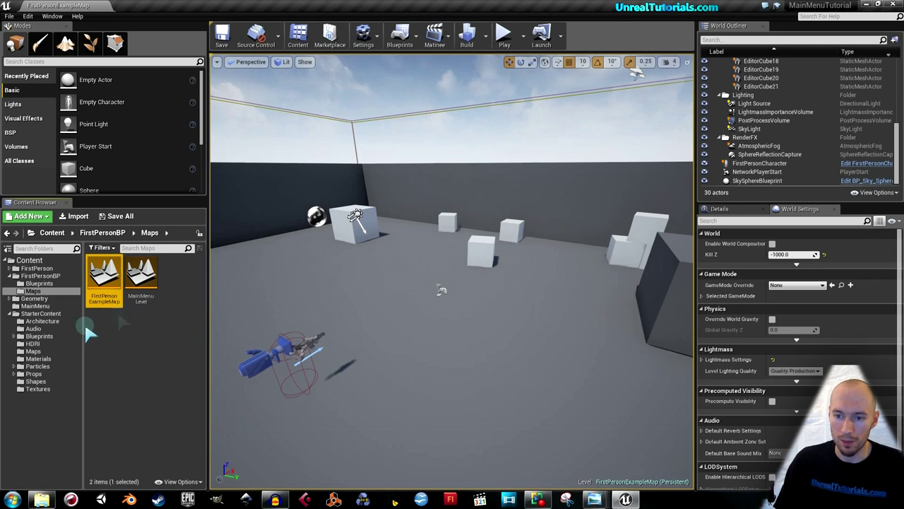
left_click(36, 360)
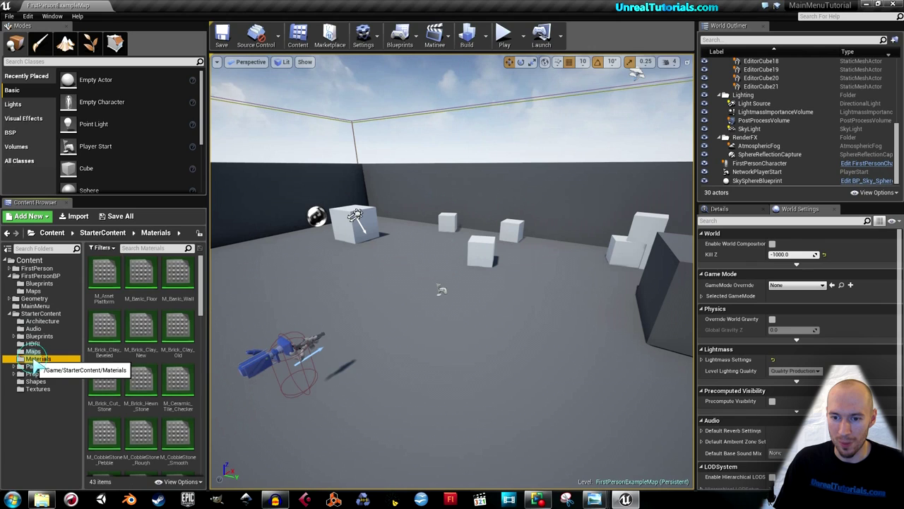
Apply M_Metal_Steel to FirstPersonExampleMap's back wall and save the map
left_click_drag(202, 299, 202, 407)
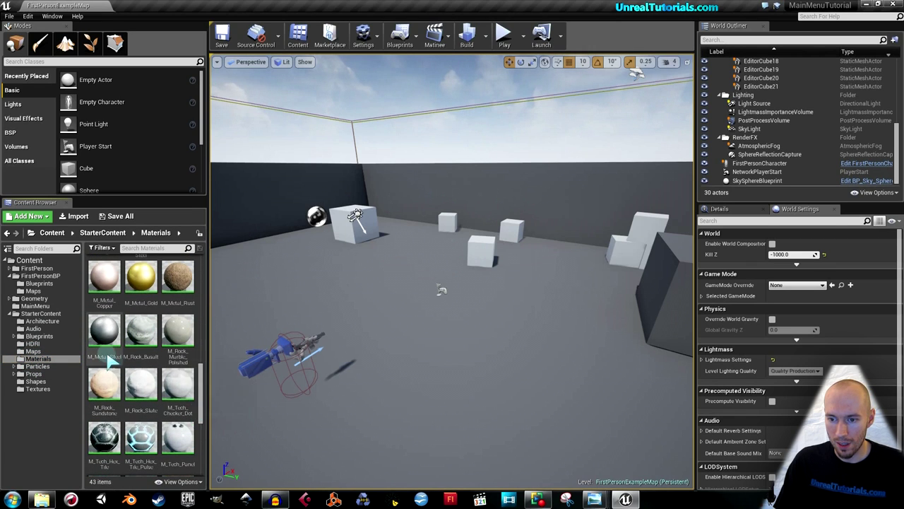
left_click_drag(140, 329, 551, 211)
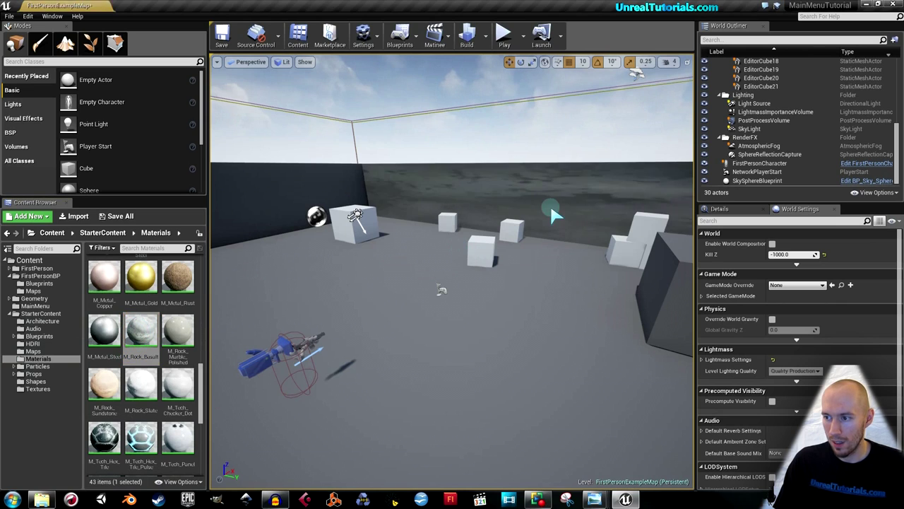
left_click_drag(104, 330, 509, 203)
left_click_drag(104, 330, 261, 223)
right_click_drag(238, 252, 353, 249)
left_click_drag(88, 338, 584, 250)
right_click_drag(584, 250, 523, 250)
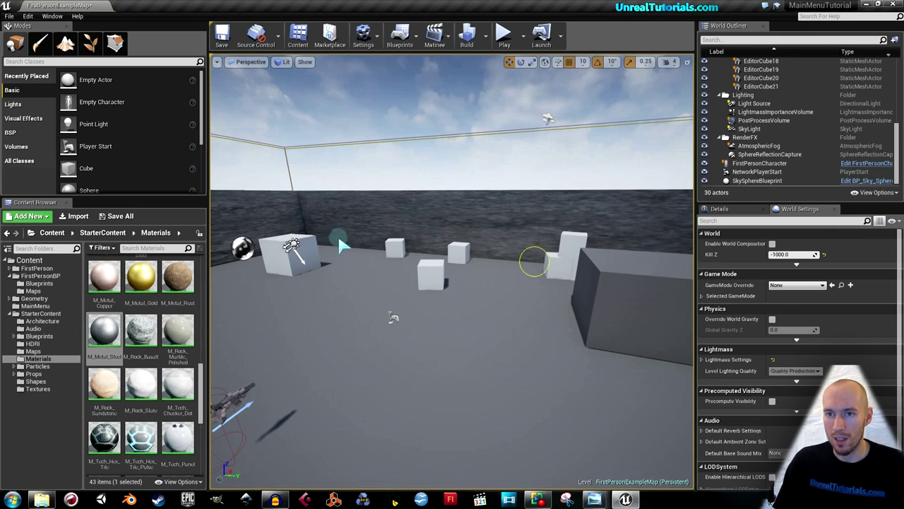
left_click(222, 34)
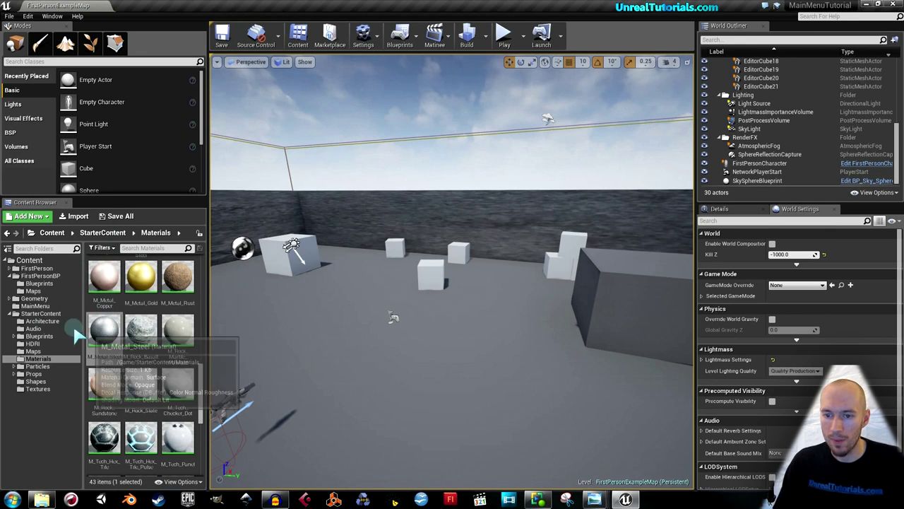
left_click(33, 292)
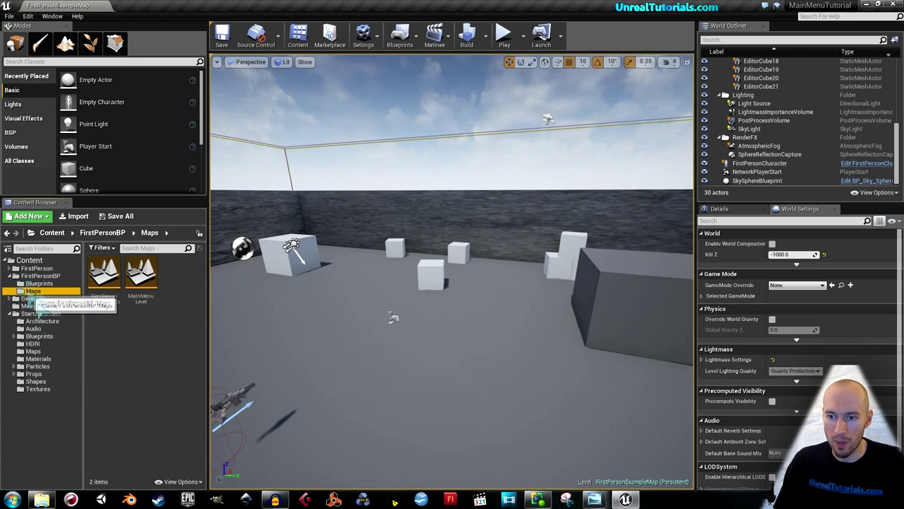
Open MainMenuLevel and narrow the left panels to enlarge the viewport
left_click(147, 267)
double_click(144, 269)
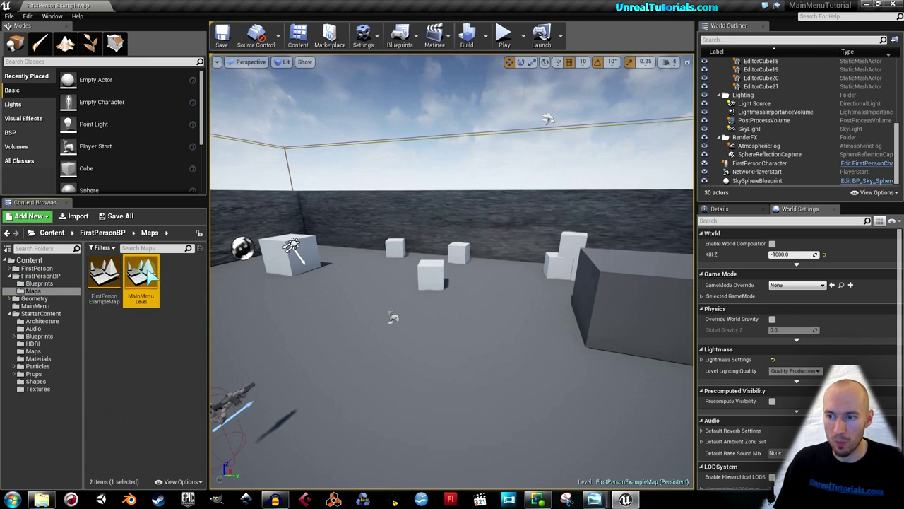
left_click_drag(208, 297, 130, 283)
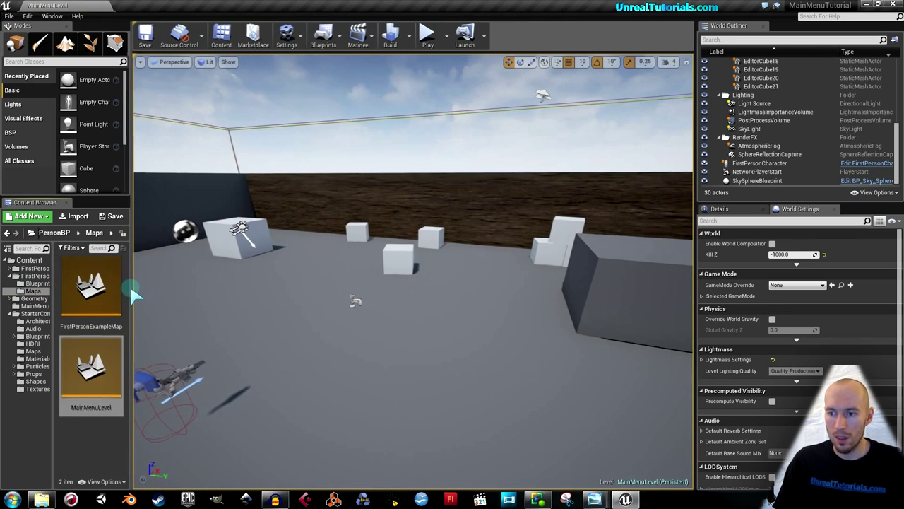
Test-play the level, firing the gun twice, then pull the view back to show the character
left_click(427, 35)
left_click(417, 276)
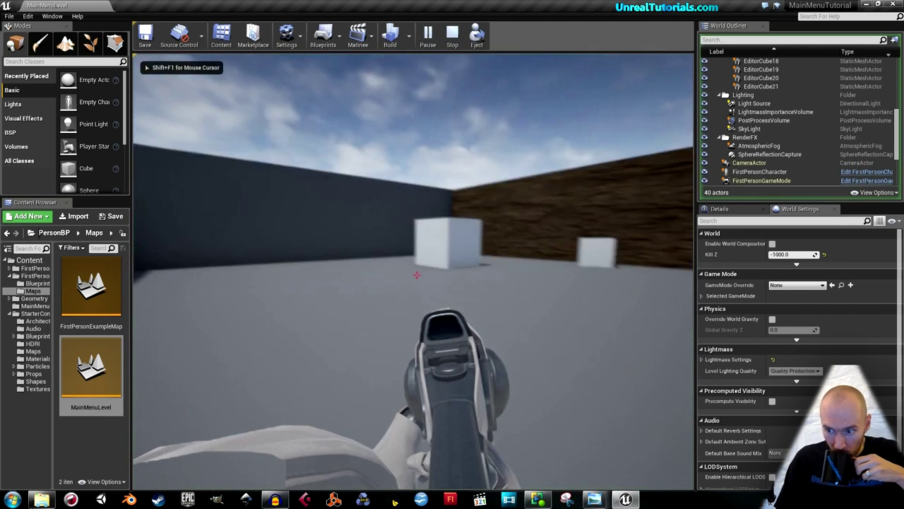
left_click(417, 275)
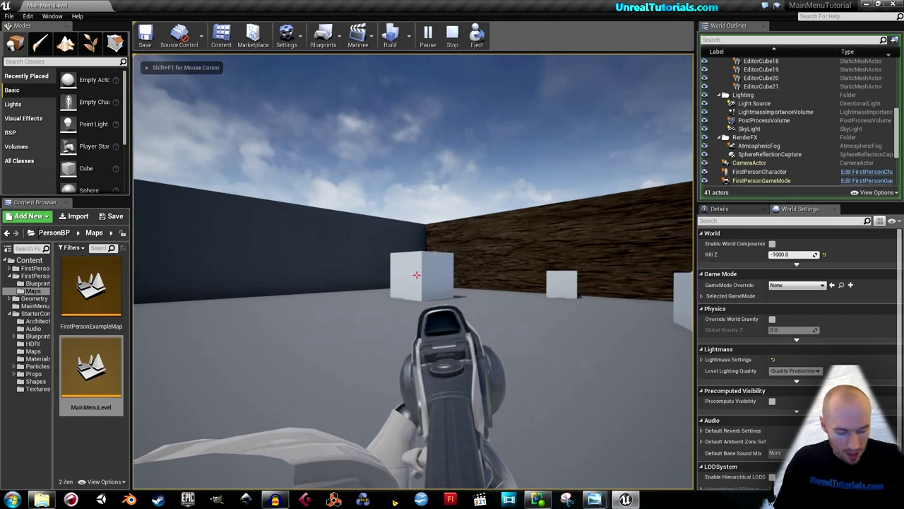
key("Escape")
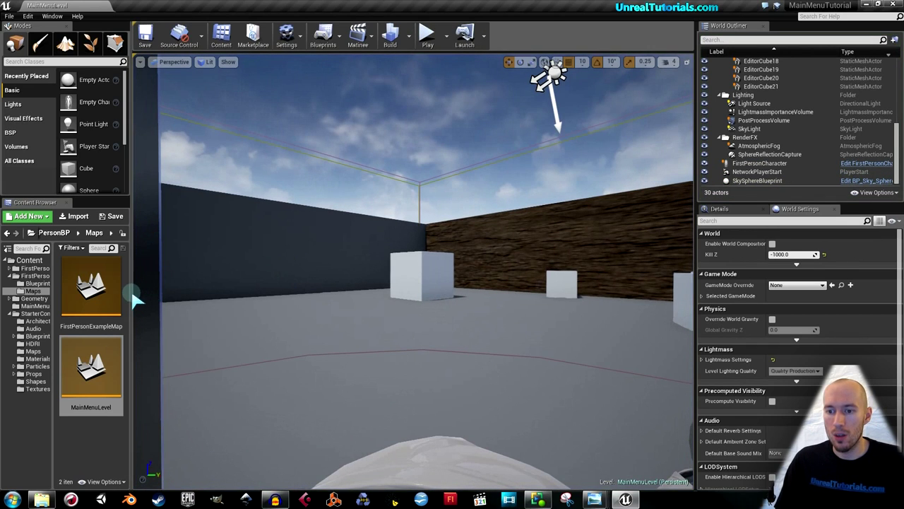
left_click_drag(229, 301, 217, 334)
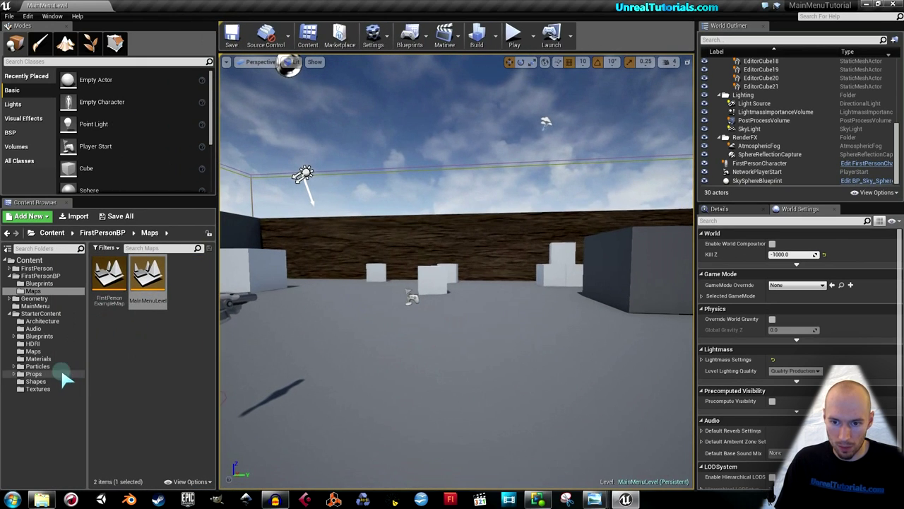
Browse the MainMenu folder's button textures, backgrounds and sounds, inspecting a couple of textures
left_click(37, 306)
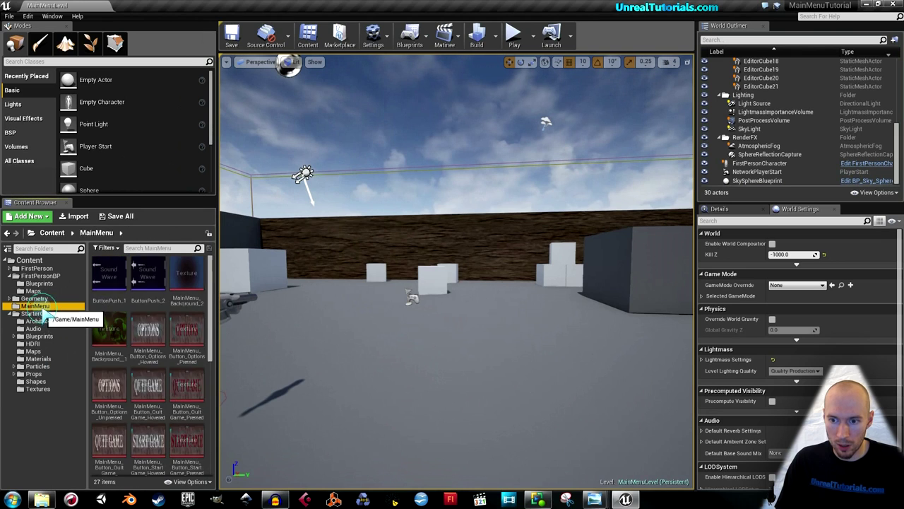
right_click(134, 316)
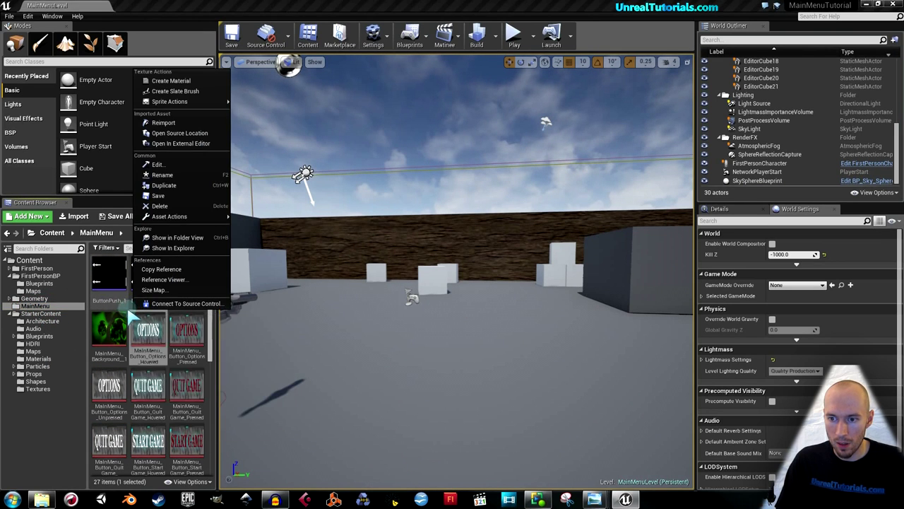
left_click(132, 316)
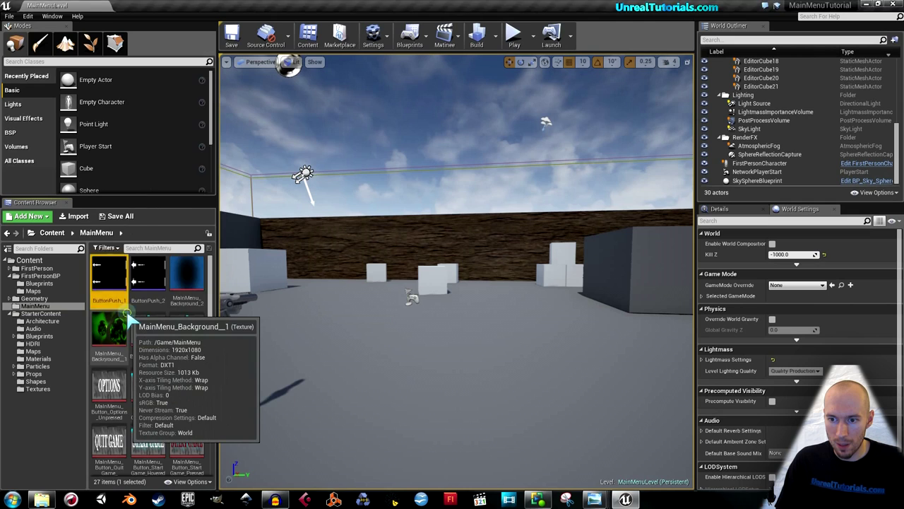
right_click(133, 320)
key("Escape")
scroll(142, 354, "down", 5)
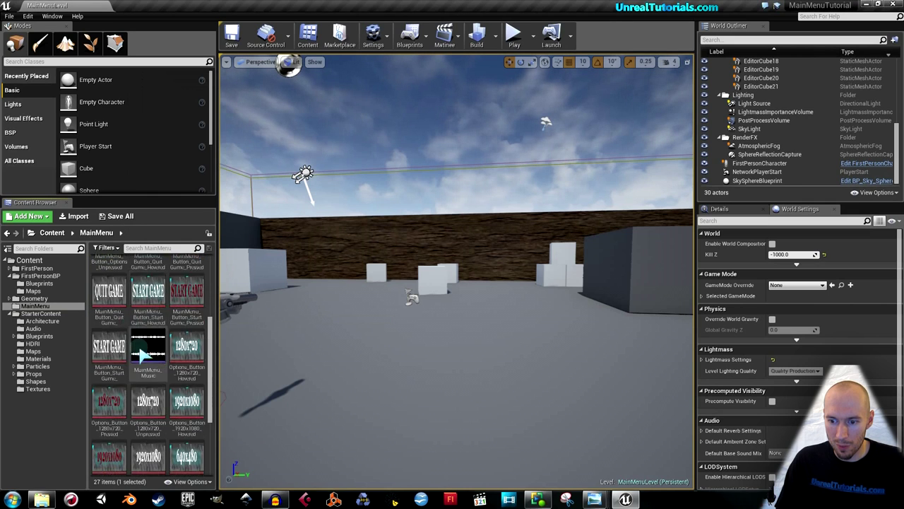
scroll(113, 353, "up", 5)
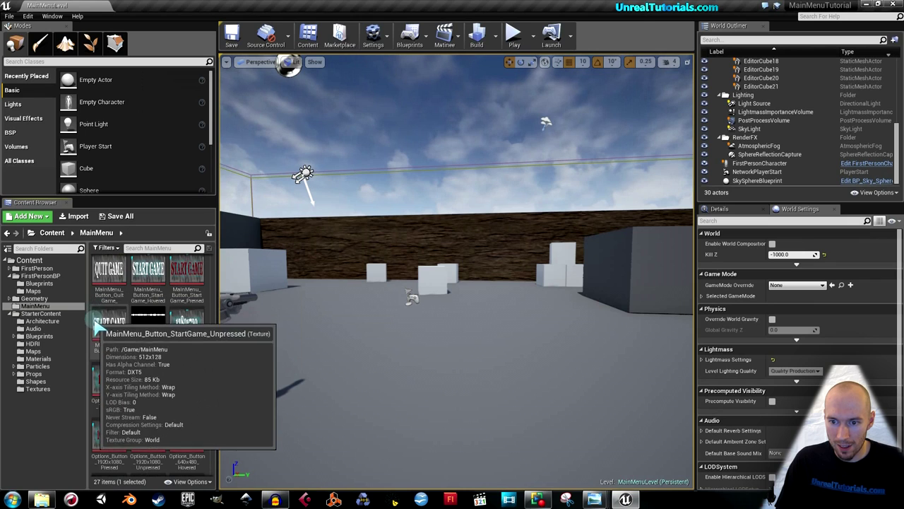
left_click(32, 216)
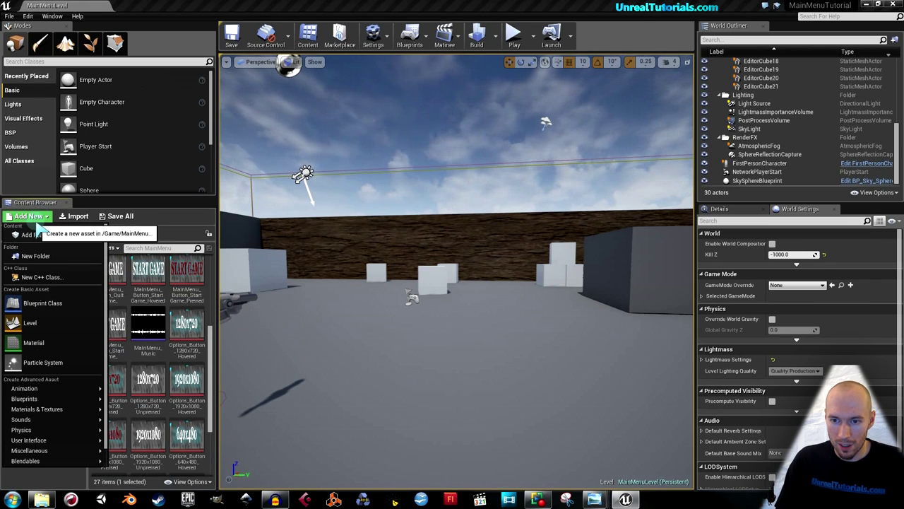
Create a Widget Blueprint named MainMenu and open it in the widget Designer
mouse_move(71, 450)
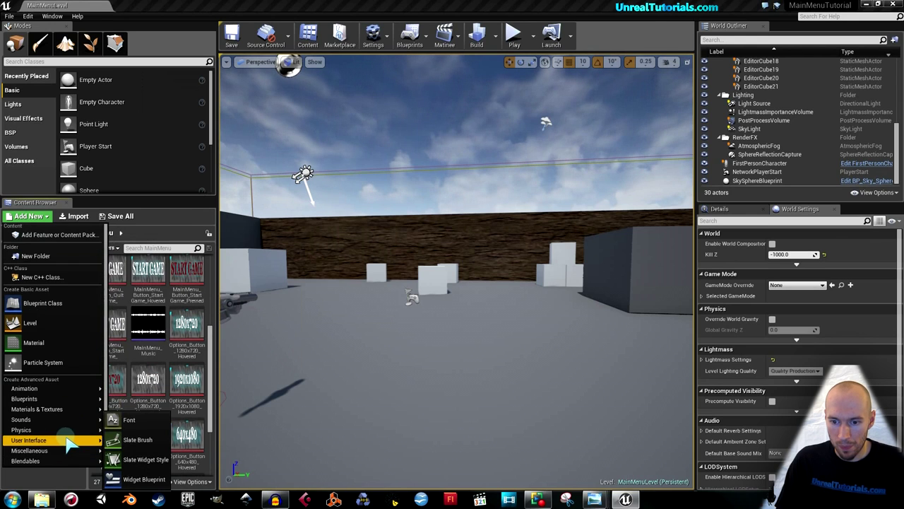
left_click(141, 479)
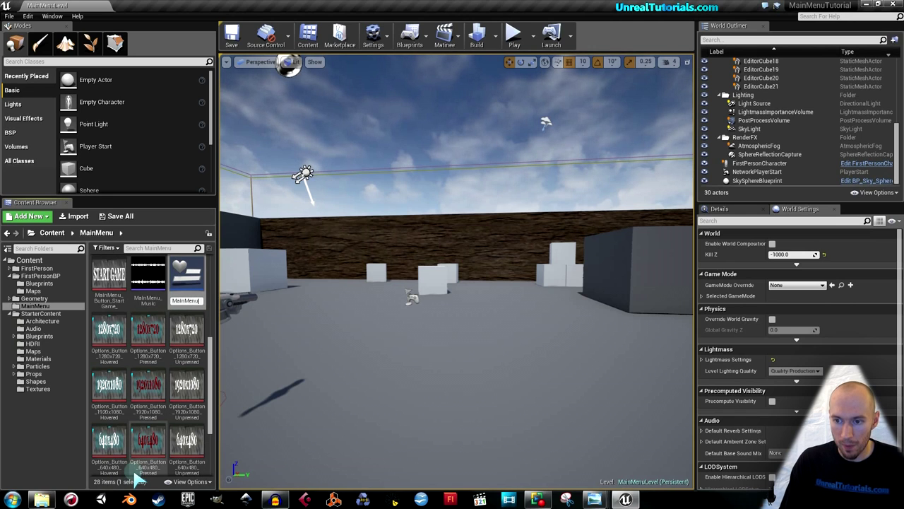
key("Return")
key("Return")
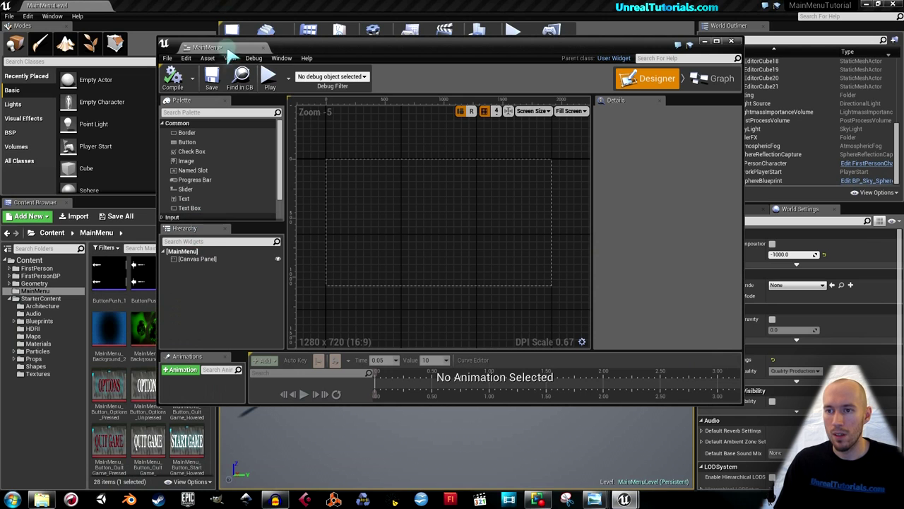
double_click(229, 48)
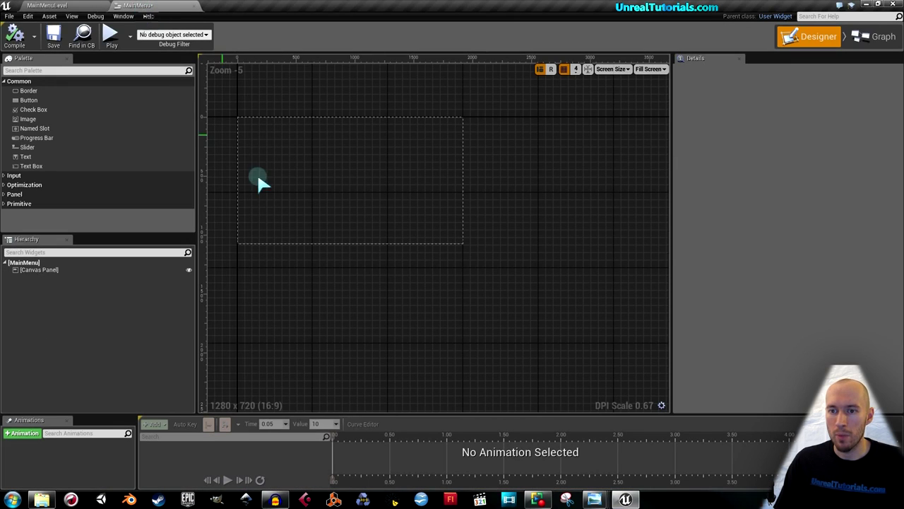
Pan the designer canvas into view and widen it by narrowing the details area
right_click_drag(354, 170, 423, 209)
scroll(437, 225, "up", 3)
scroll(423, 214, "down", 1)
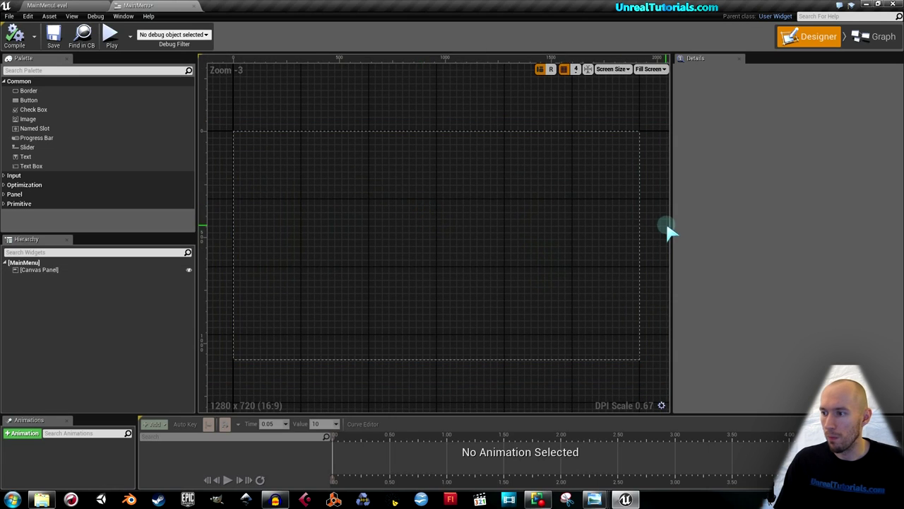
left_click_drag(673, 226, 736, 219)
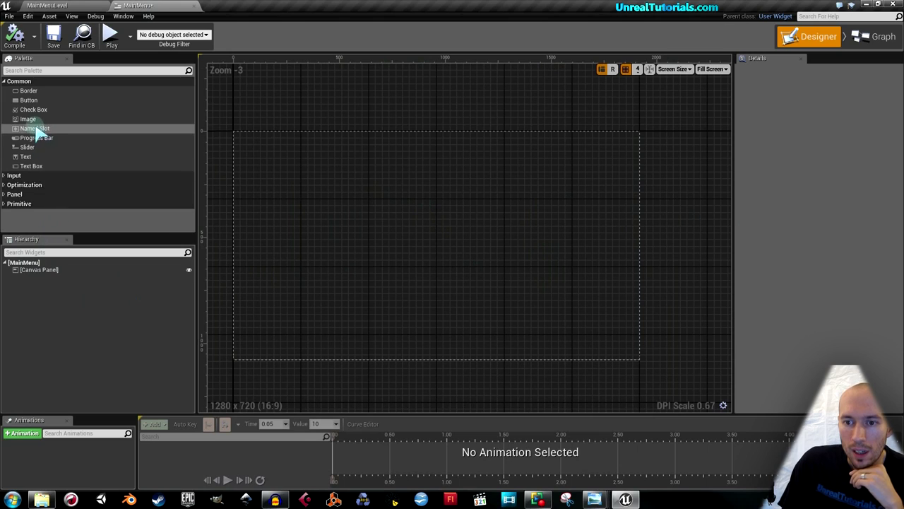
Drop an Image widget into the Canvas Panel and name it 'Background'
left_click_drag(31, 121, 37, 280)
left_click(36, 279)
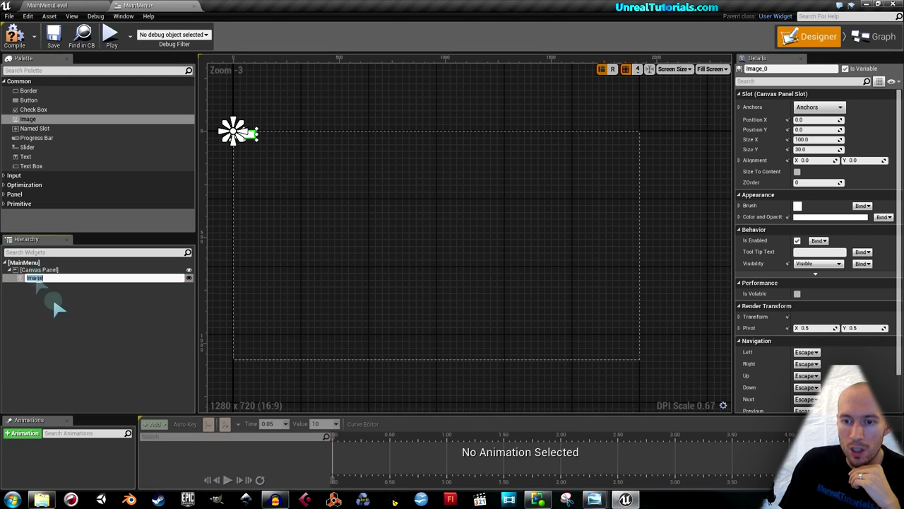
type("Backg")
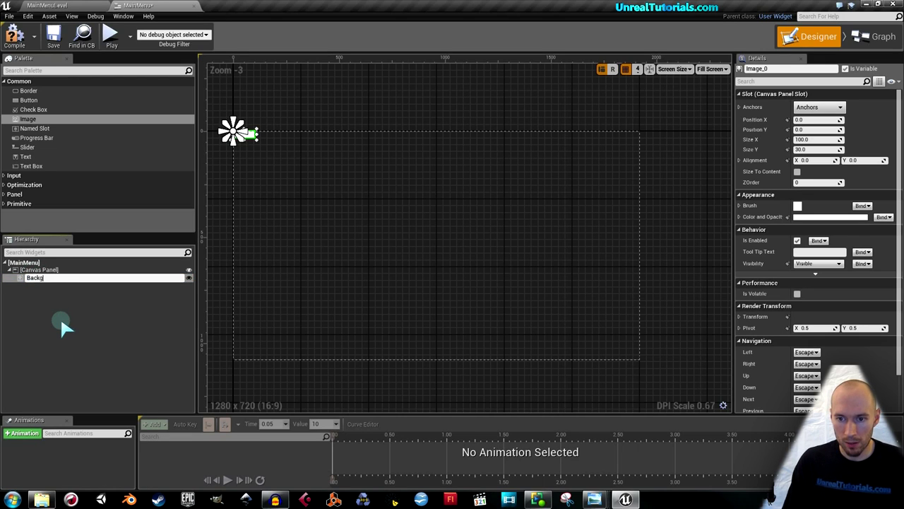
type("round")
key("Return")
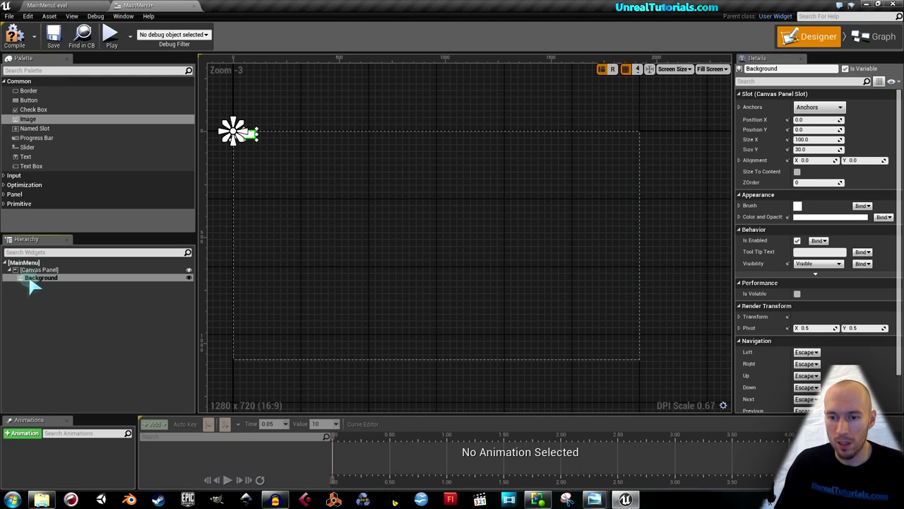
Add two Vertical Boxes from the Panel category to the Canvas Panel
left_click(5, 195)
scroll(28, 204, "down", 1)
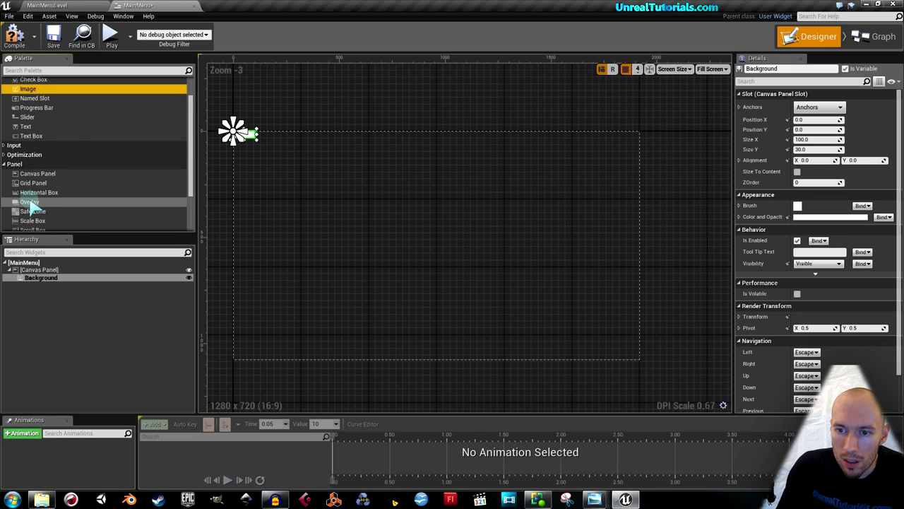
scroll(31, 205, "down", 1)
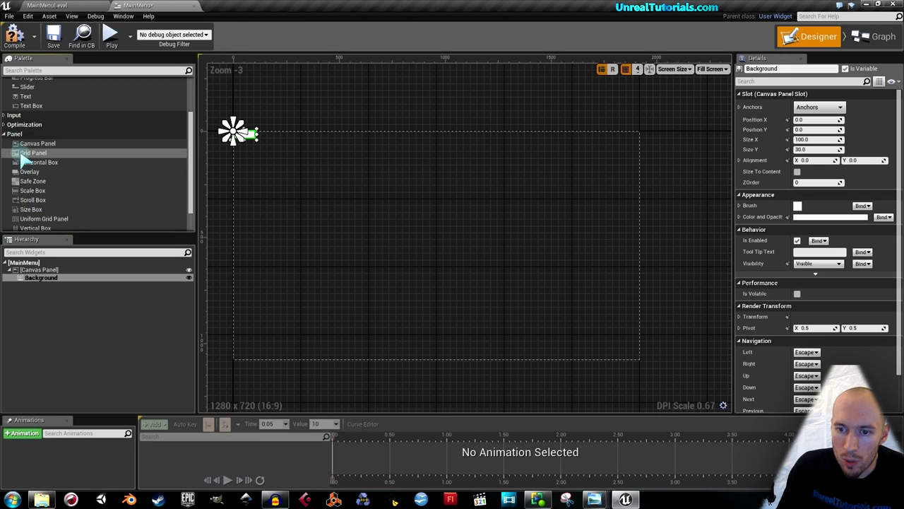
scroll(35, 202, "down", 1)
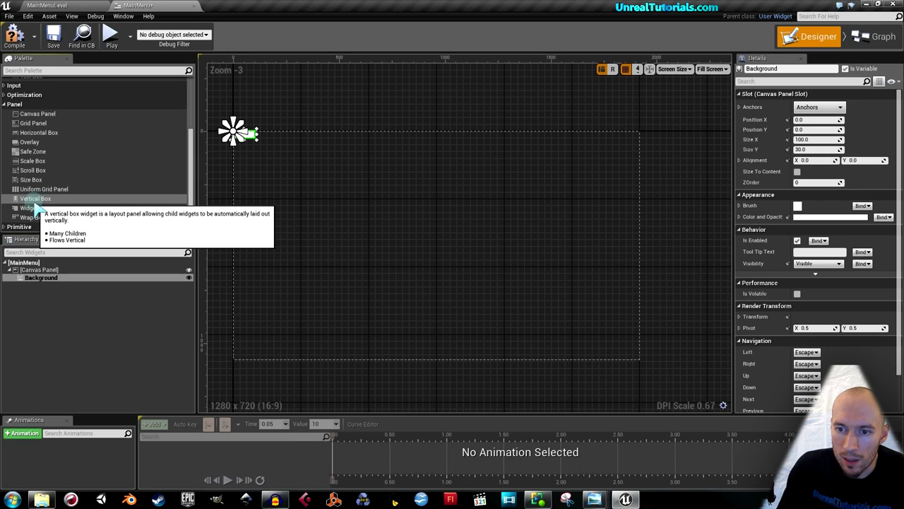
left_click(30, 200)
left_click_drag(30, 200, 29, 270)
left_click_drag(30, 200, 30, 283)
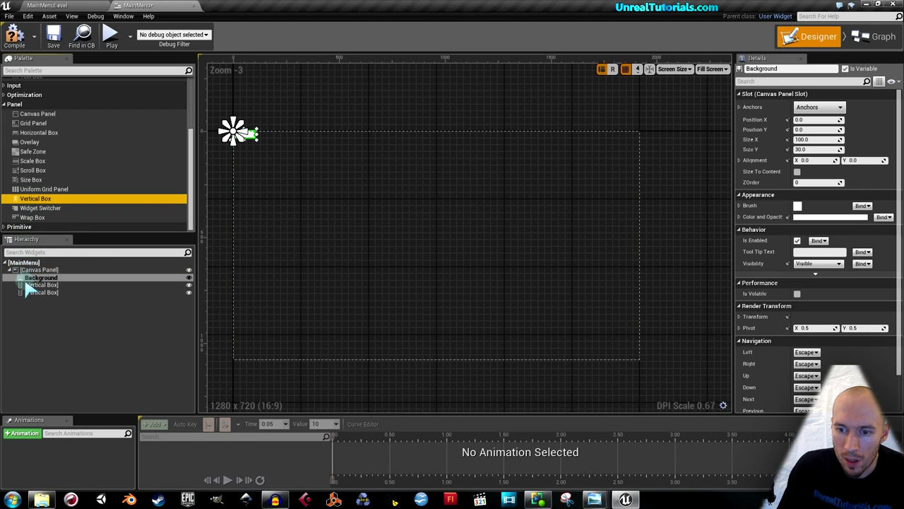
Rename the vertical boxes 'MainMenuBox' and 'OptionsMenu'
double_click(42, 285)
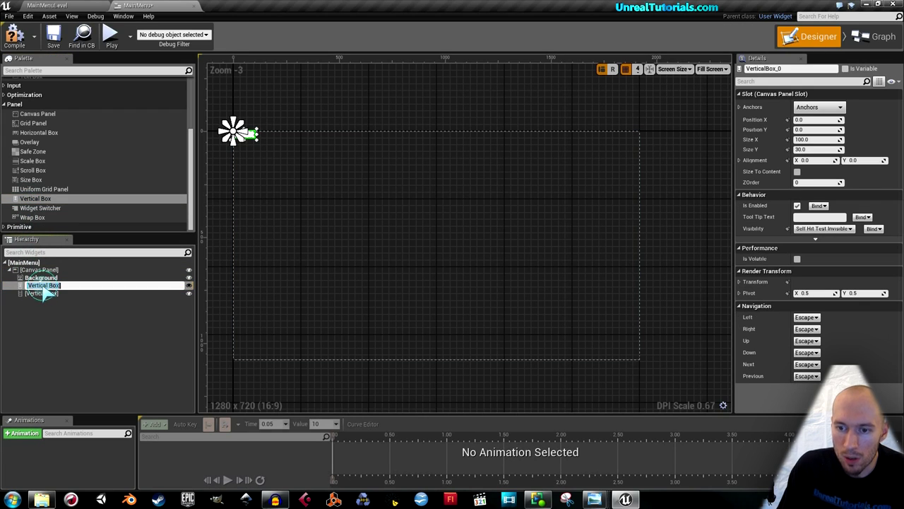
type("Main")
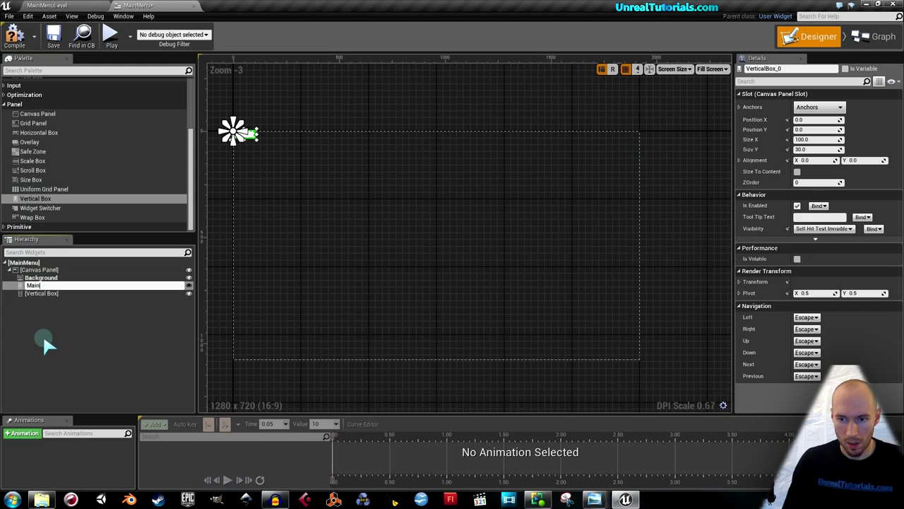
type("Menu")
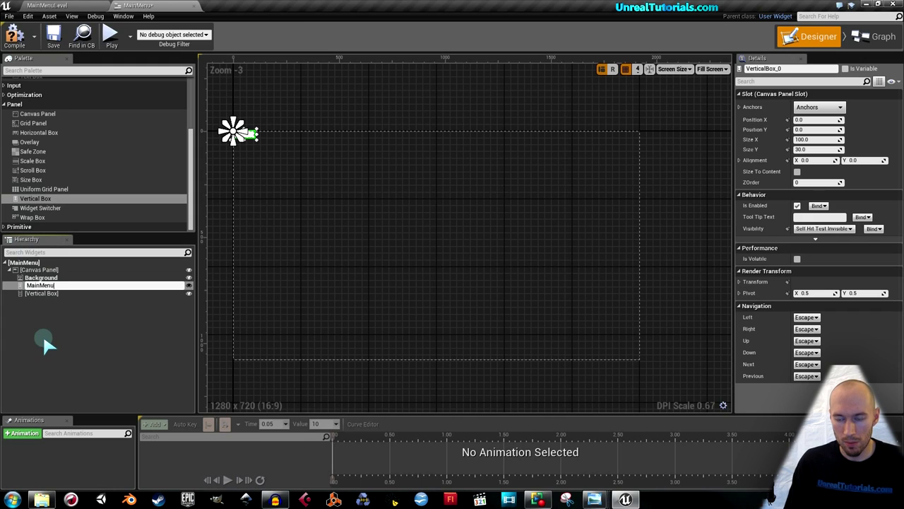
type("Box")
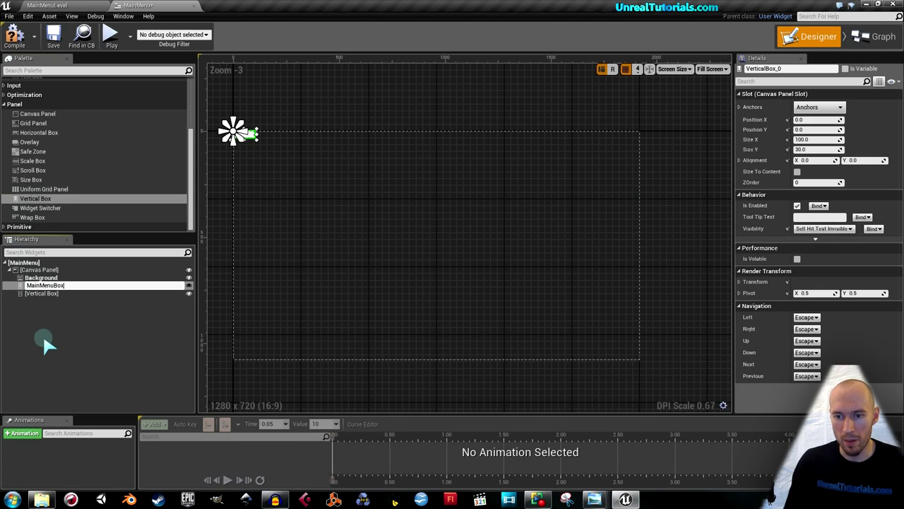
key("Return")
left_click(39, 293)
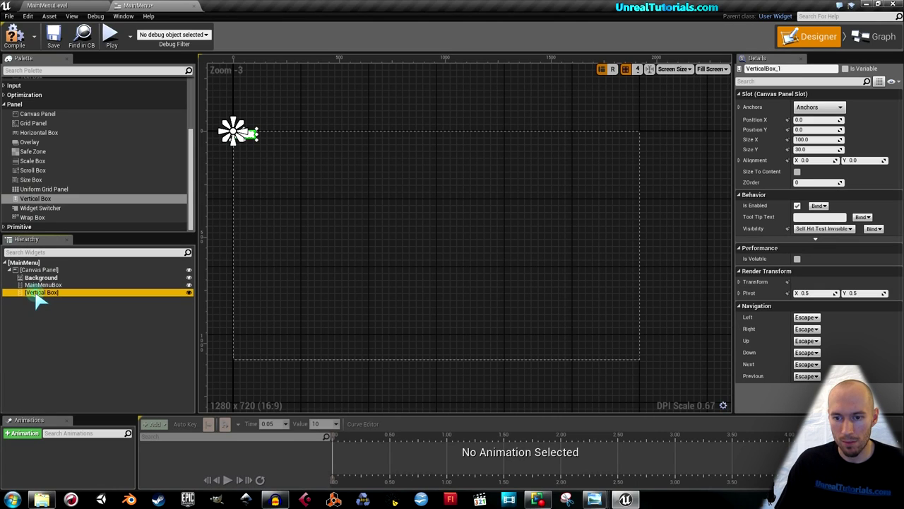
double_click(37, 292)
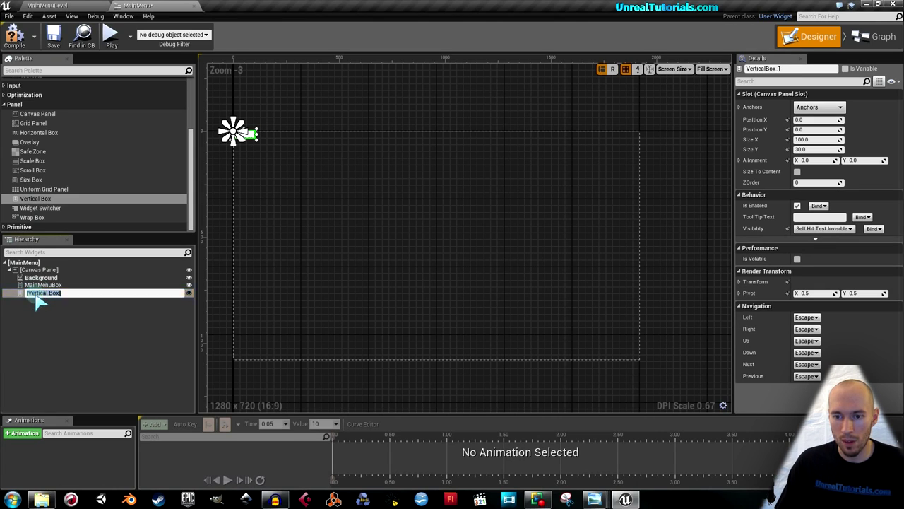
type("OptionsMenu")
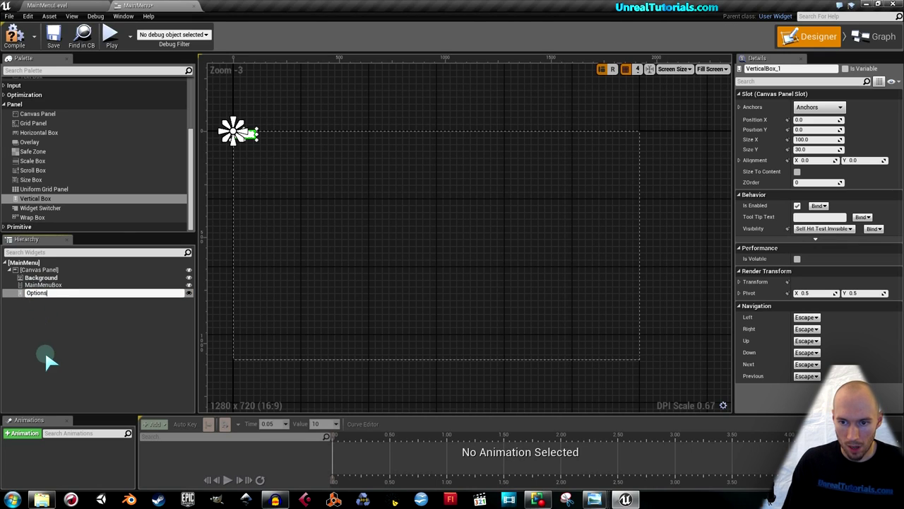
key("Return")
left_click(44, 350)
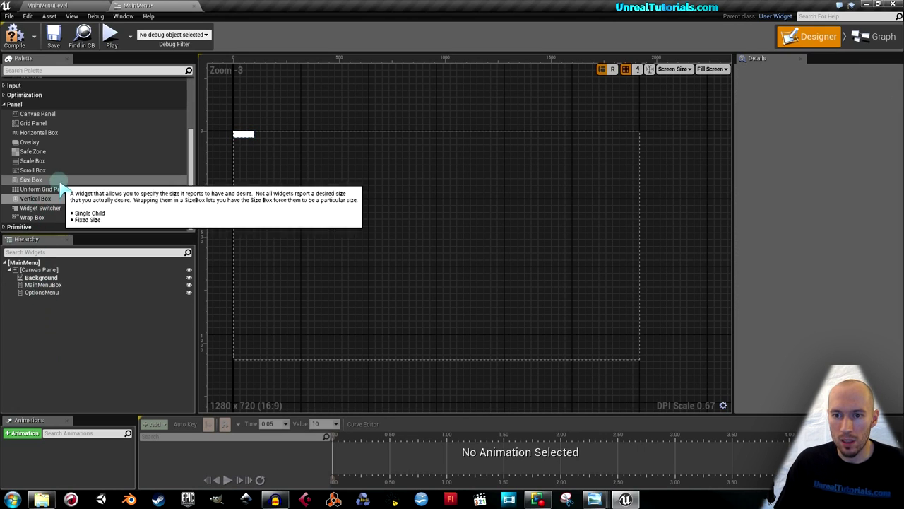
Add three Buttons inside MainMenuBox
scroll(62, 191, "up", 4)
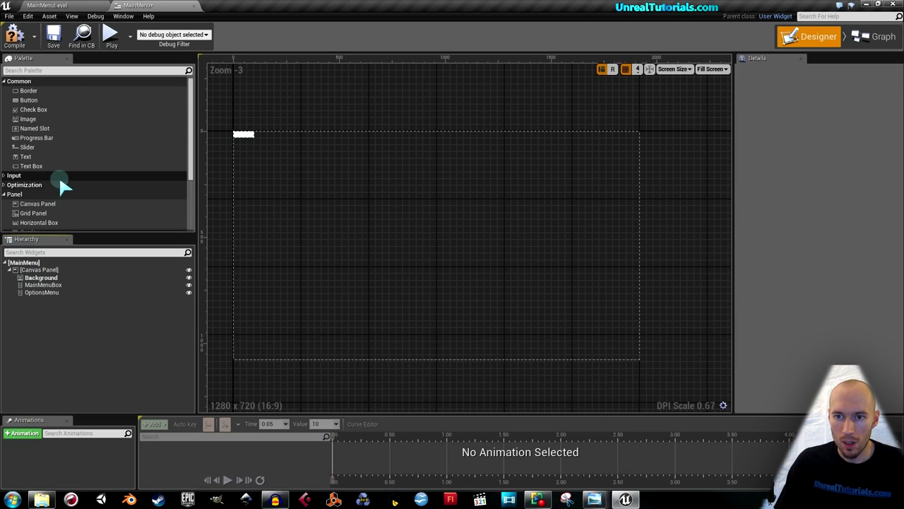
left_click_drag(32, 102, 41, 291)
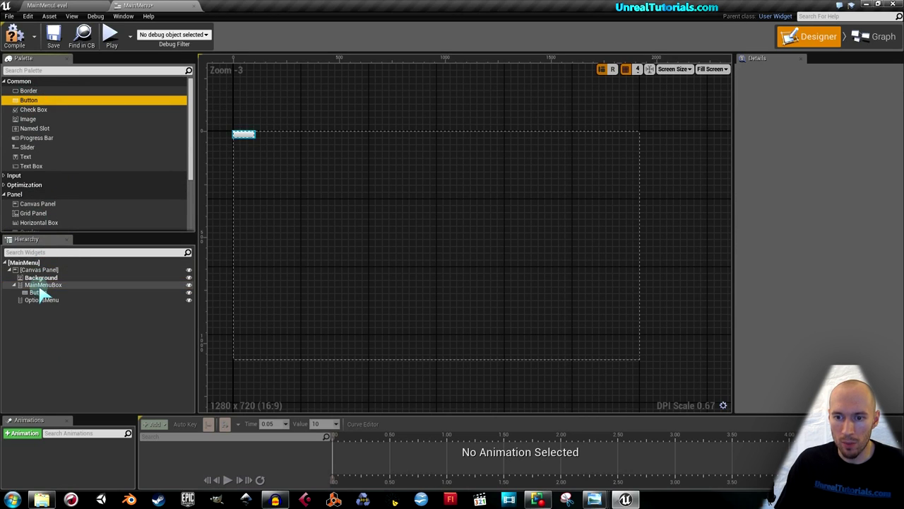
left_click_drag(31, 105, 36, 296)
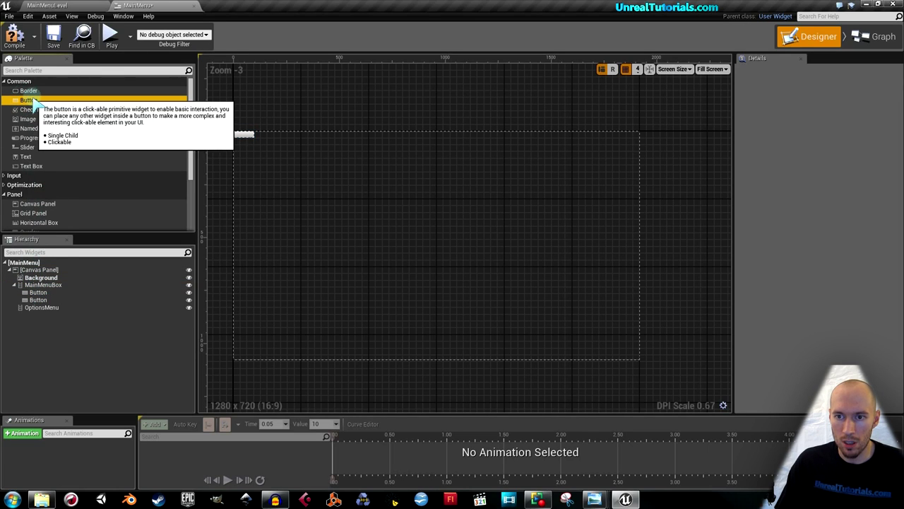
left_click_drag(31, 100, 35, 299)
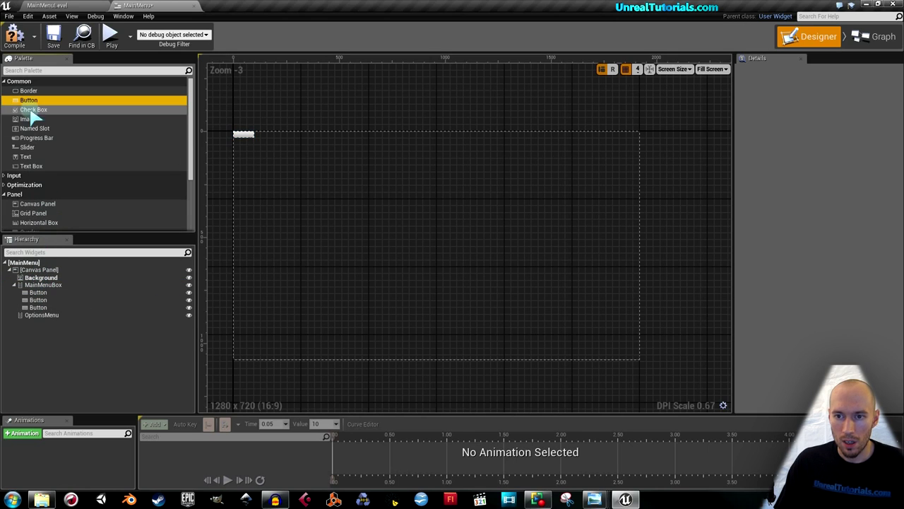
Add four Buttons inside OptionsMenu
left_click_drag(31, 105, 32, 156)
left_click_drag(31, 213, 31, 318)
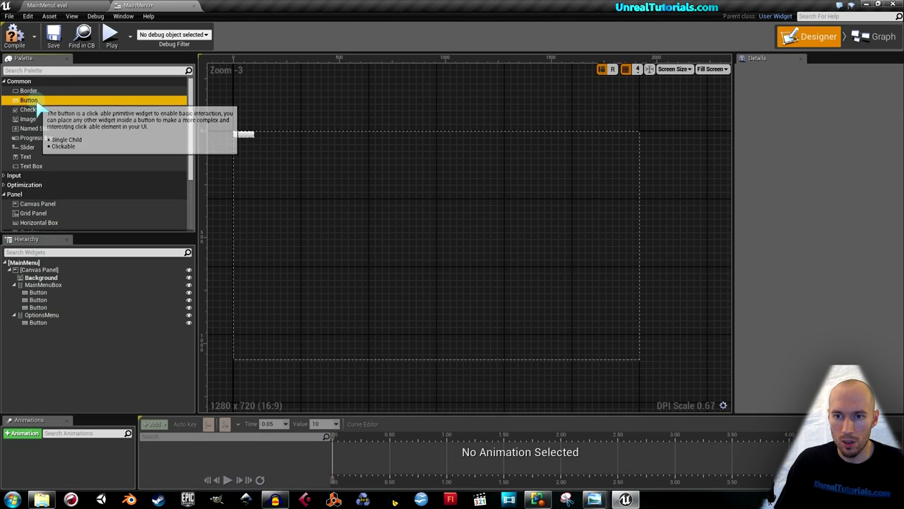
left_click_drag(40, 106, 44, 315)
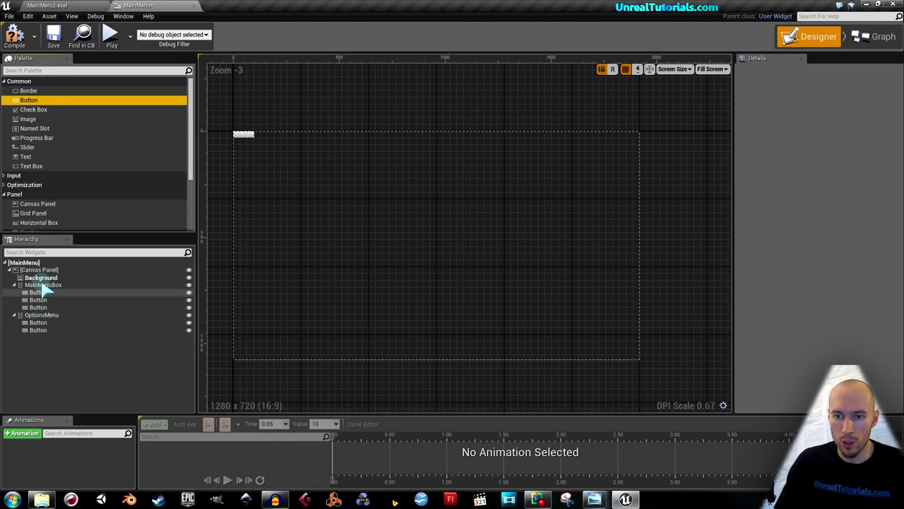
left_click_drag(35, 105, 32, 318)
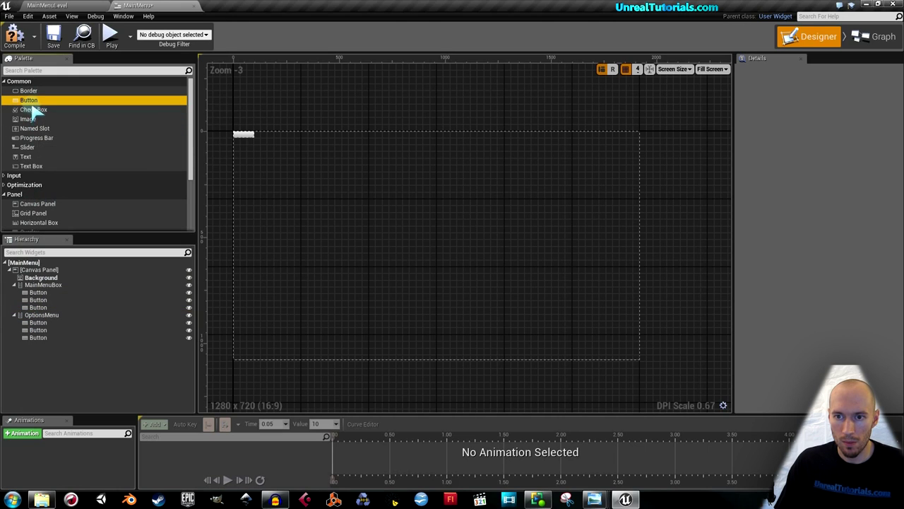
left_click_drag(31, 105, 45, 313)
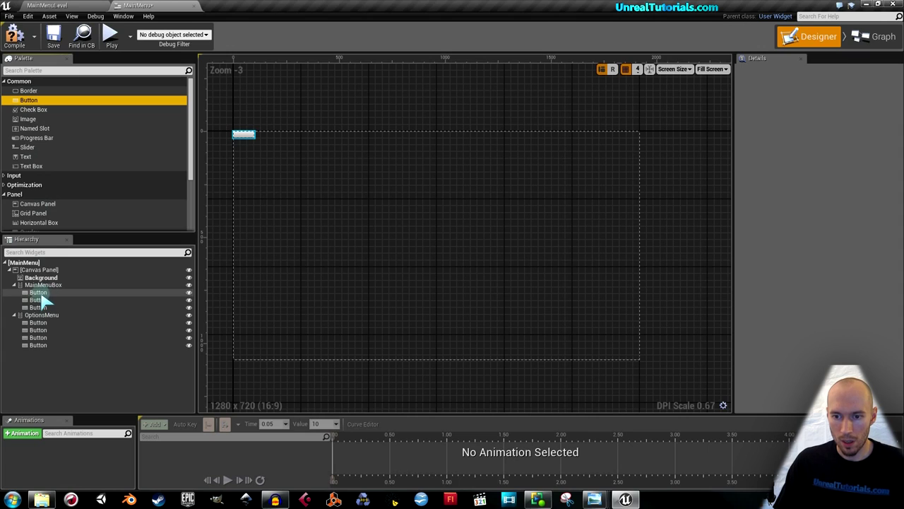
Rename the first two MainMenuBox buttons StartGame and Options
left_click(40, 292)
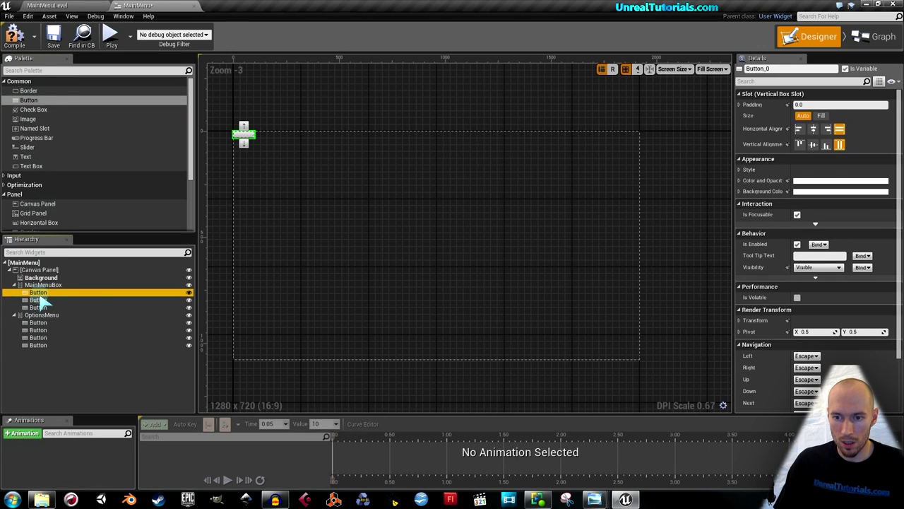
left_click(40, 294)
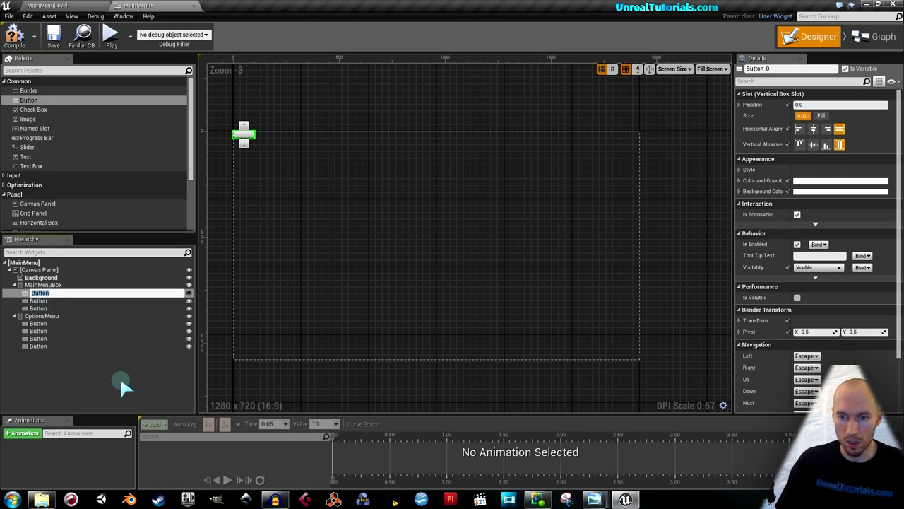
type("StartGame")
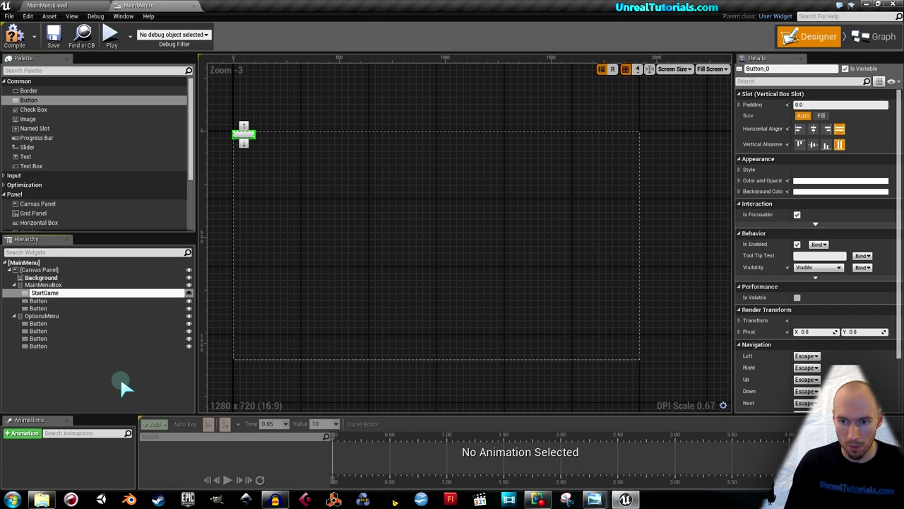
key("Return")
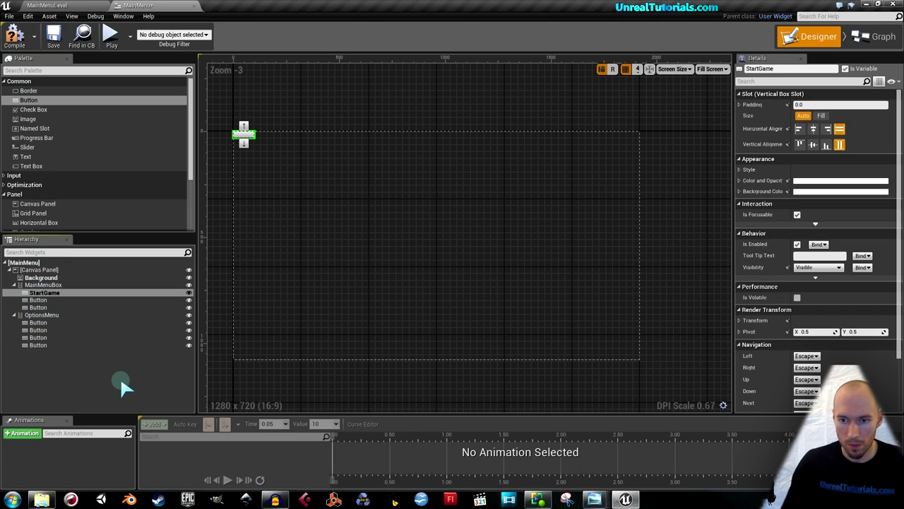
left_click(46, 300)
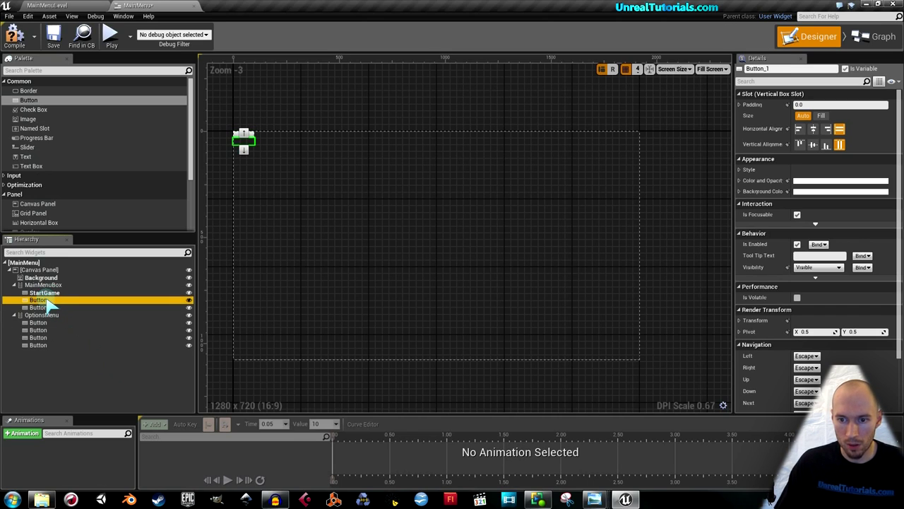
left_click(46, 301)
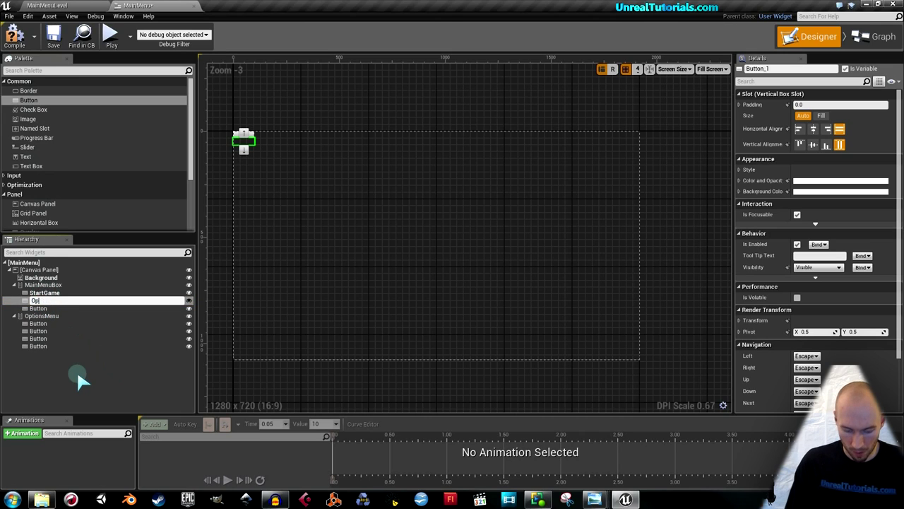
key("Return")
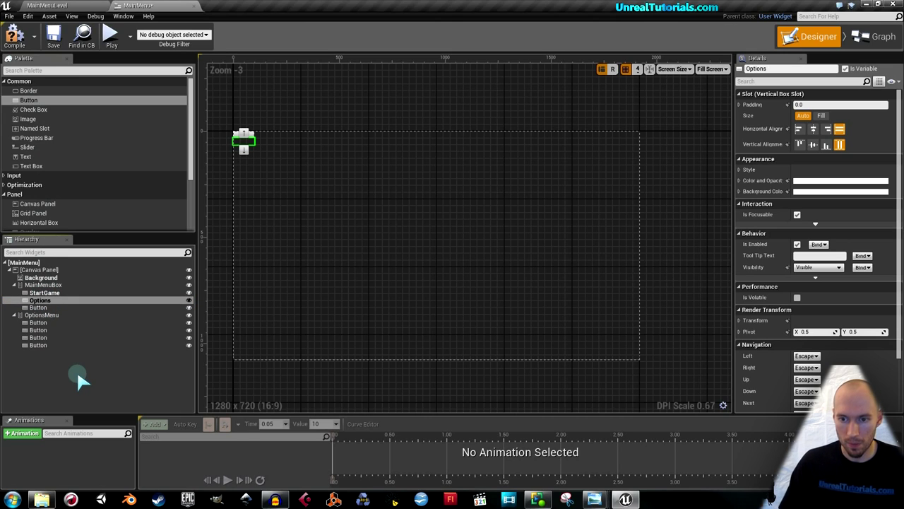
Rename the third button QuitGame and bring up the MainMenu_CompletePackage folder
left_click(41, 309)
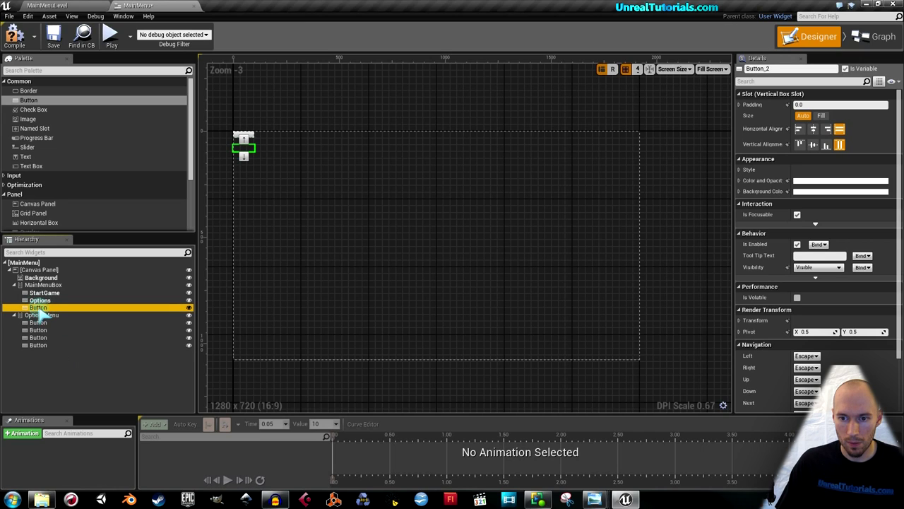
left_click(39, 309)
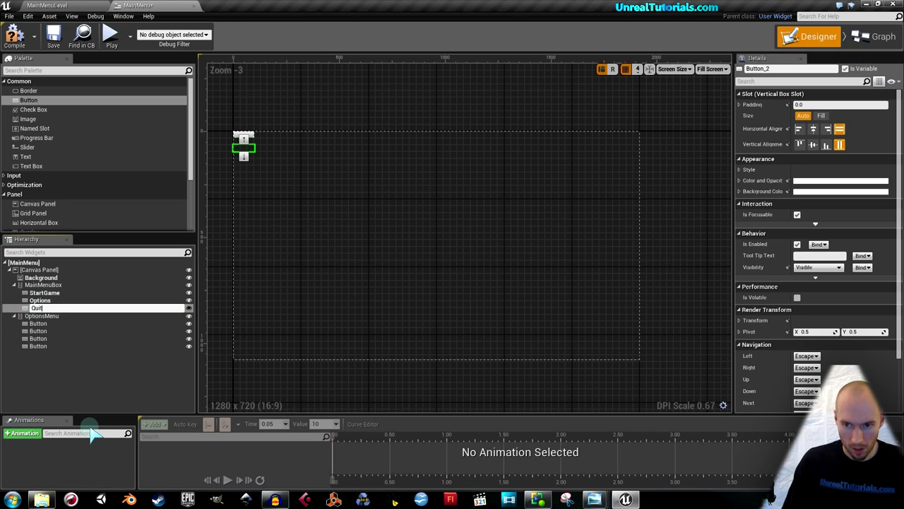
type("QuitGame")
key("Return")
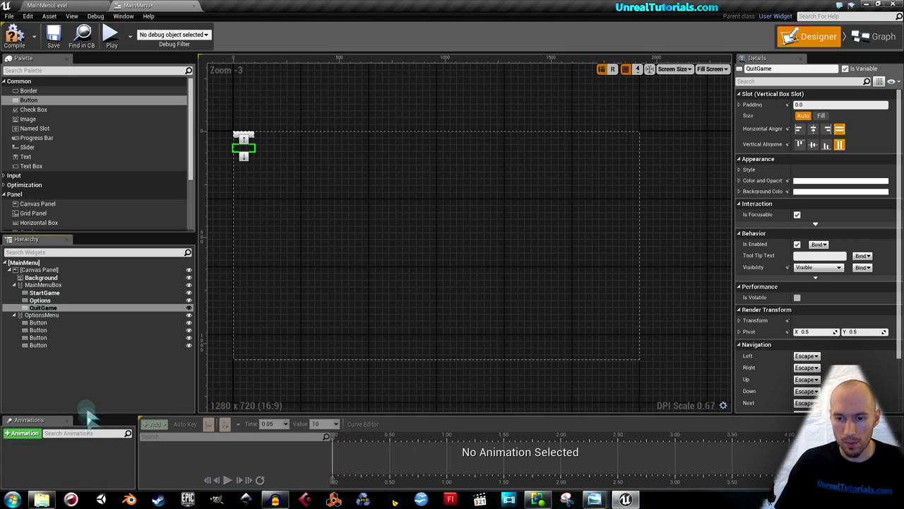
left_click(42, 323)
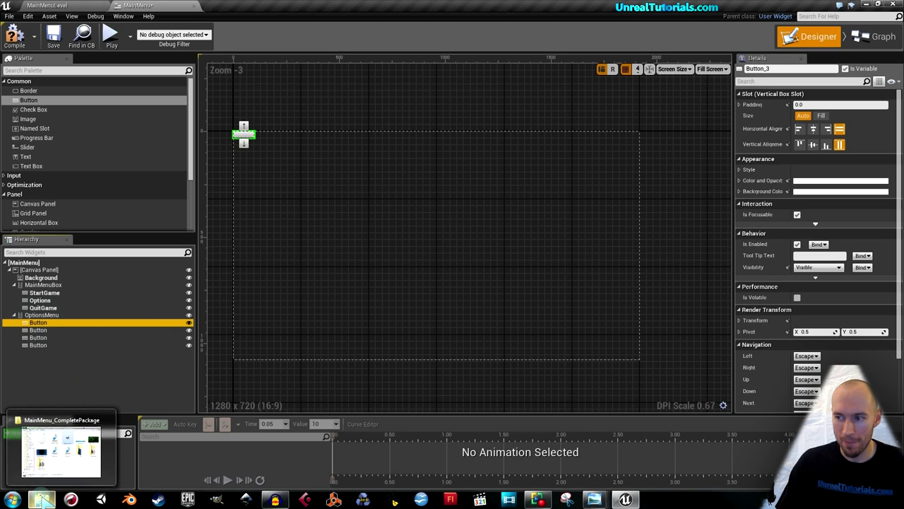
left_click(43, 500)
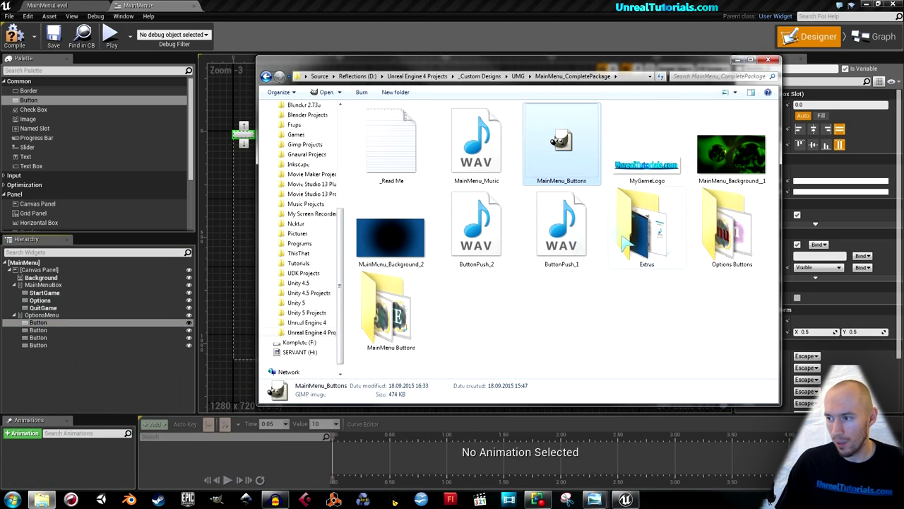
Open the Options Buttons image folder inside MainMenu_CompletePackage
double_click(392, 317)
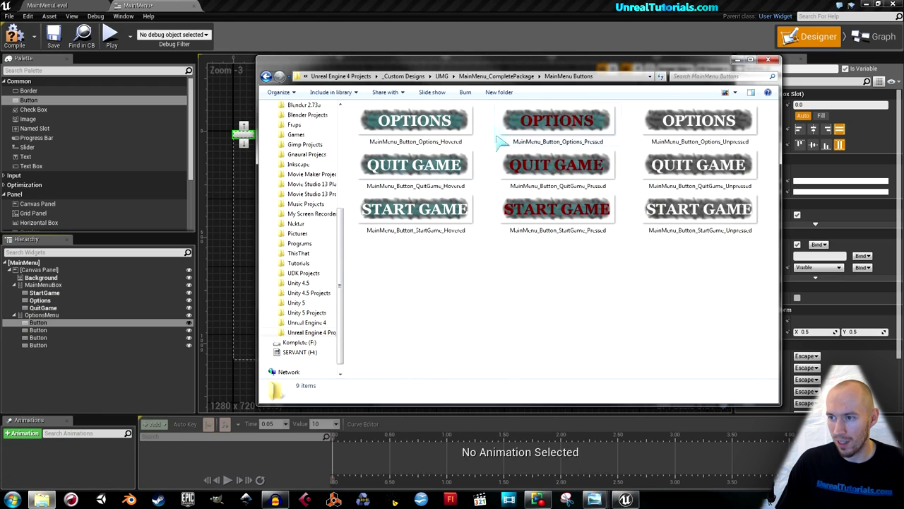
left_click(495, 75)
double_click(736, 215)
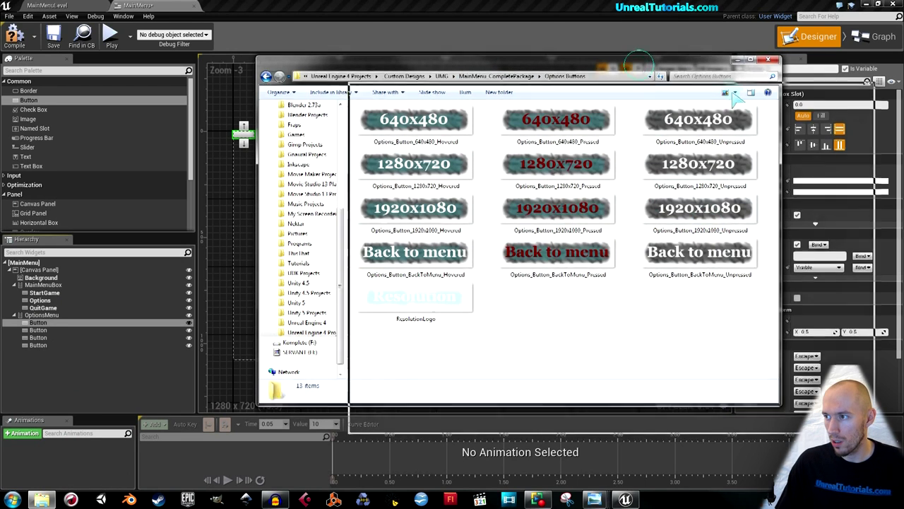
Snap the editor to the left half of the screen with Explorer beside it
left_click_drag(639, 65, 733, 93)
left_click_drag(661, 6, 1, 124)
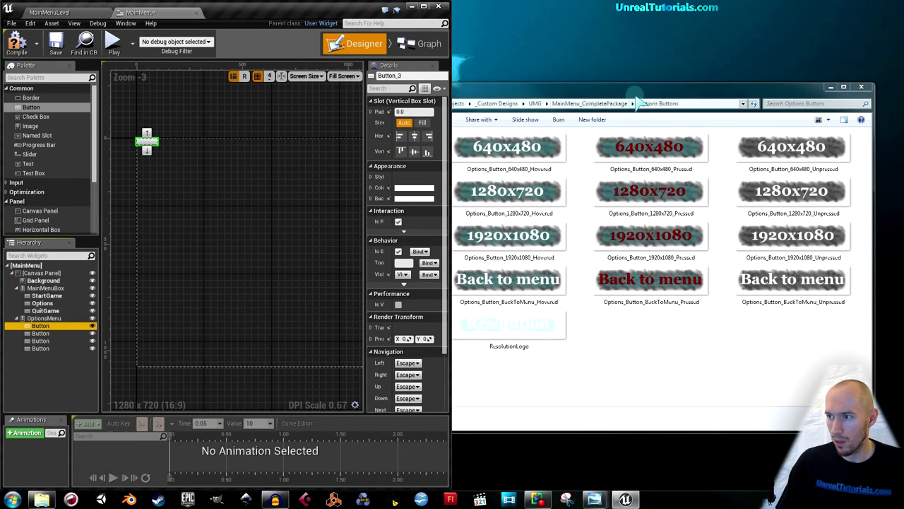
left_click_drag(637, 92, 654, 71)
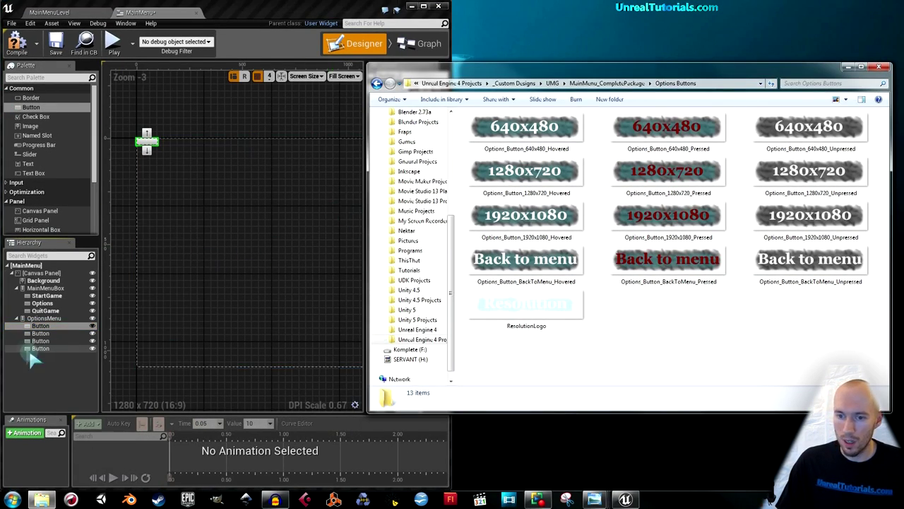
Rename the first three OptionsMenu buttons 640x480, 1280x720 and 1920x1080
left_click(39, 325)
left_click(40, 326)
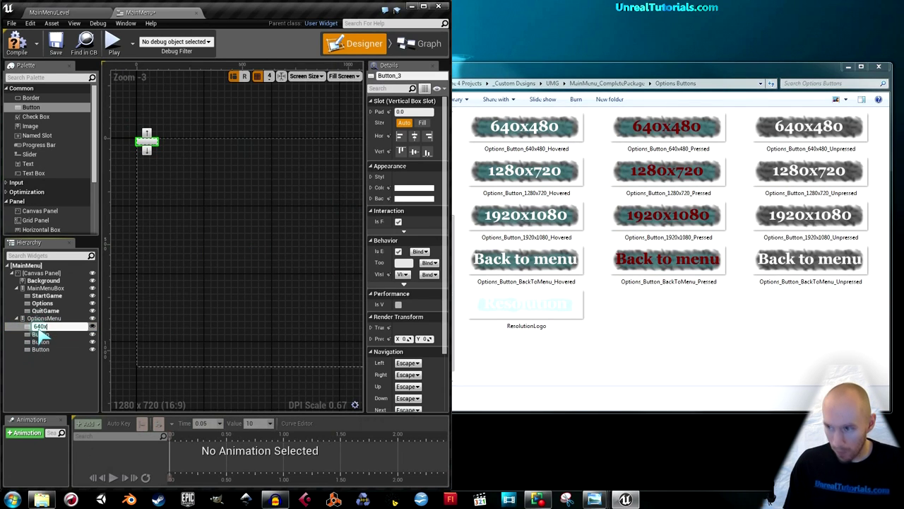
key("Return")
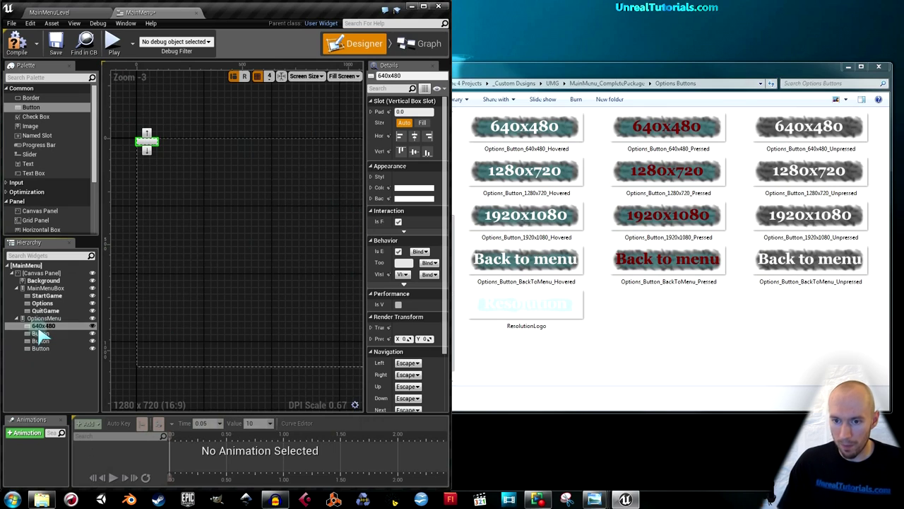
left_click(39, 333)
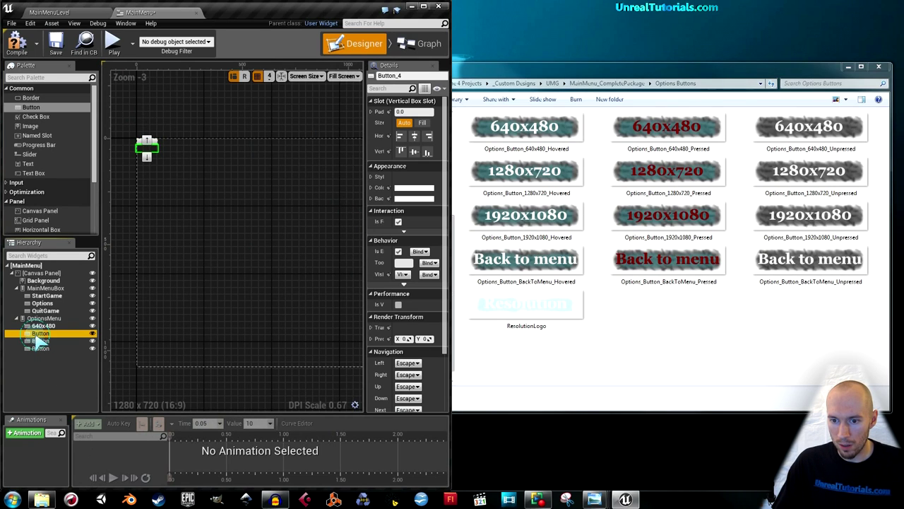
left_click(38, 333)
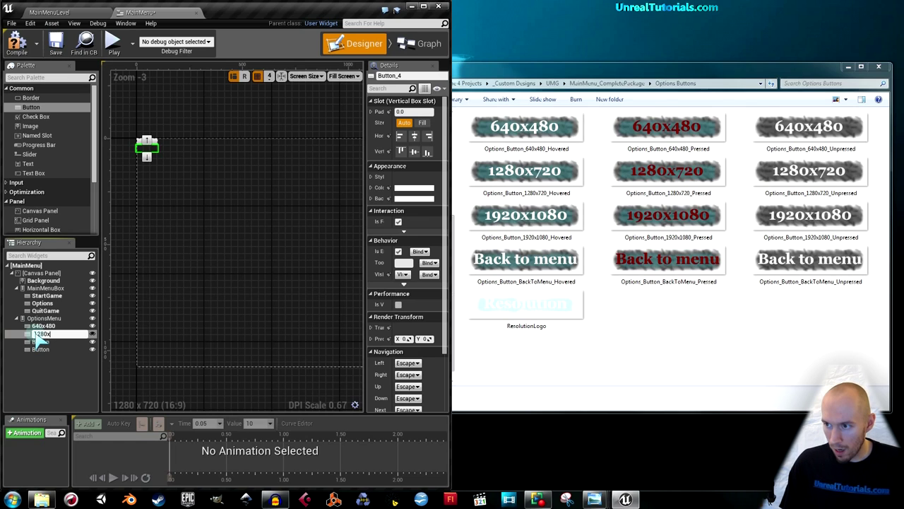
key("Return")
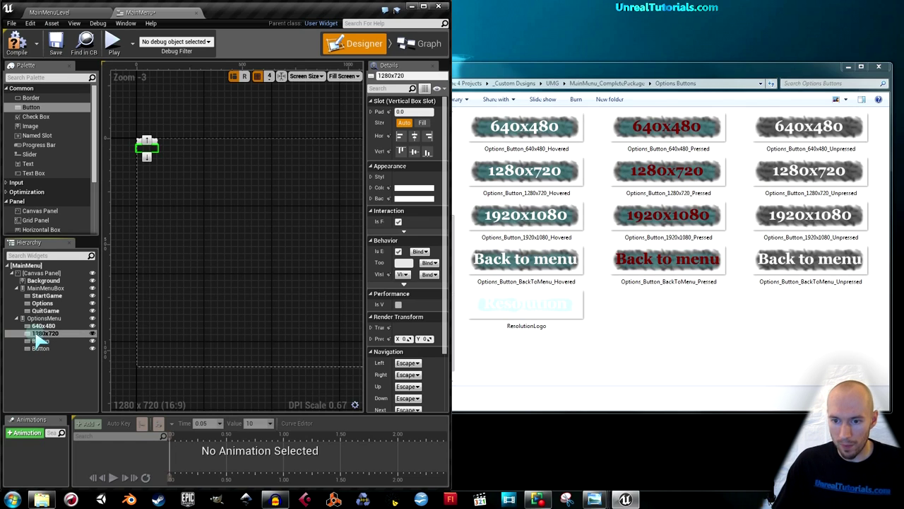
left_click(38, 342)
left_click(39, 342)
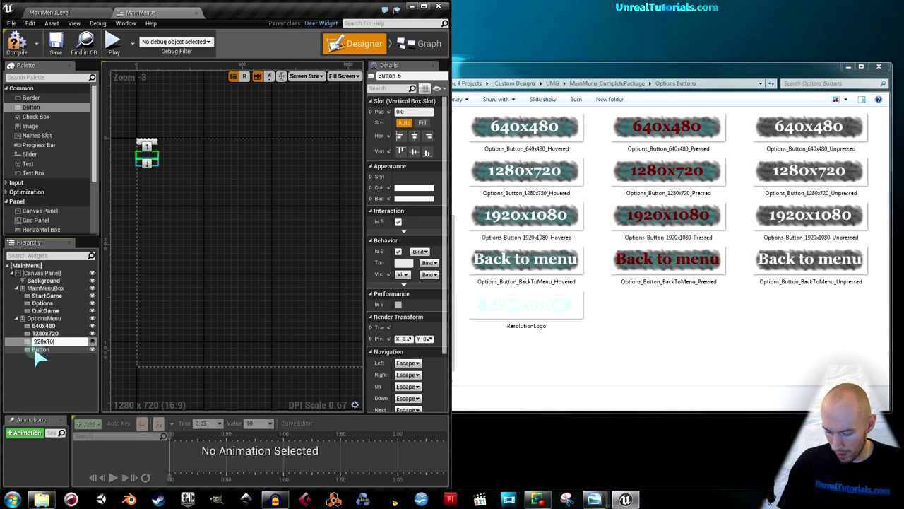
key("Return")
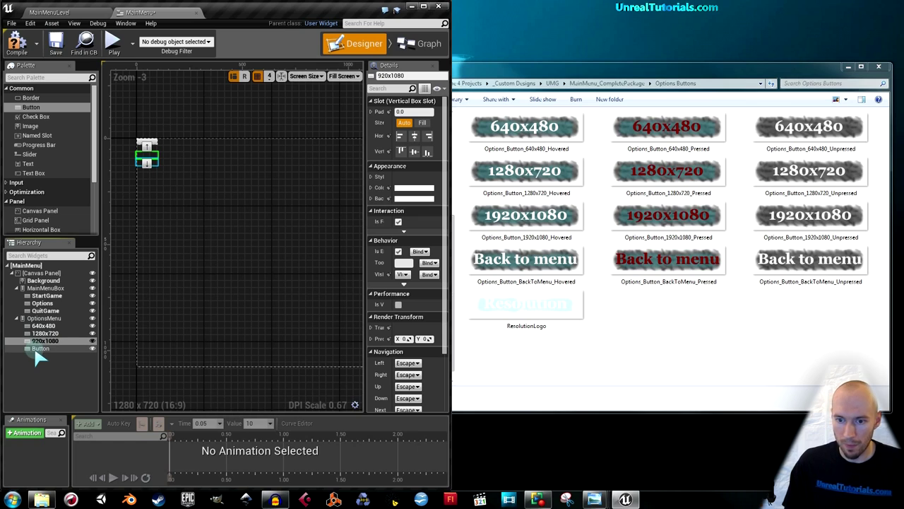
Rename the last options button BackToMenu and maximize the editor window
mouse_move(35, 348)
left_mouse_down()
mouse_move(43, 340)
mouse_move(37, 347)
left_mouse_up()
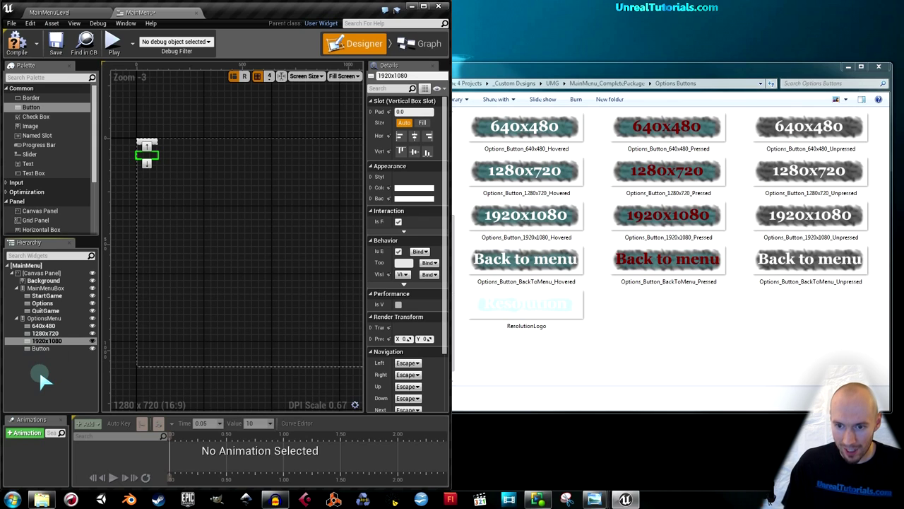
left_click(41, 350)
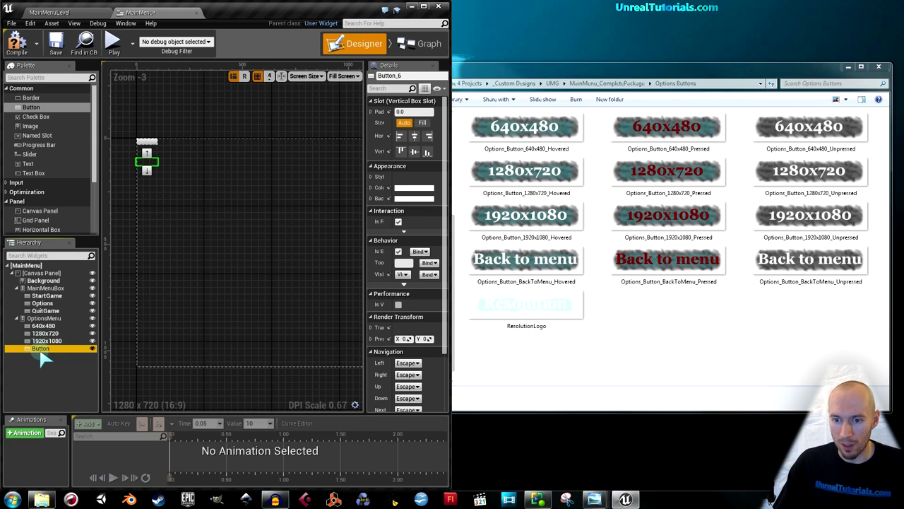
left_click(40, 350)
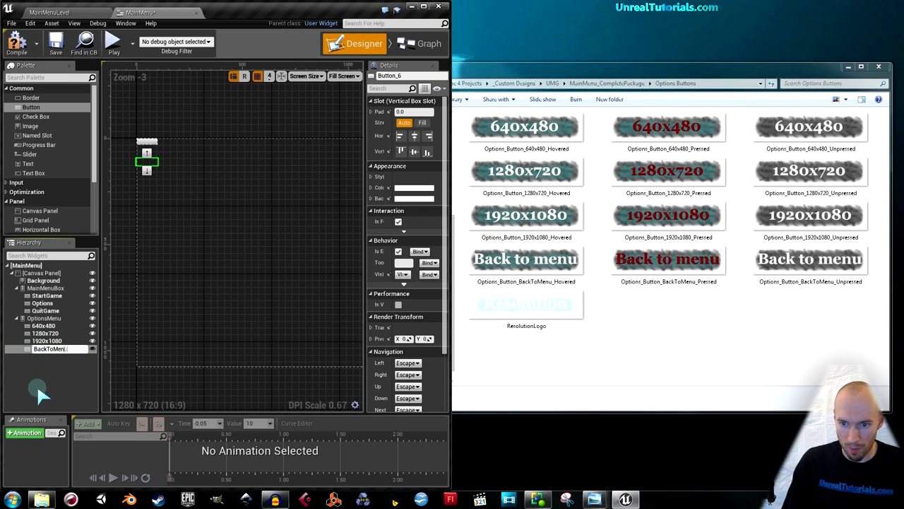
key("Return")
left_click(37, 383)
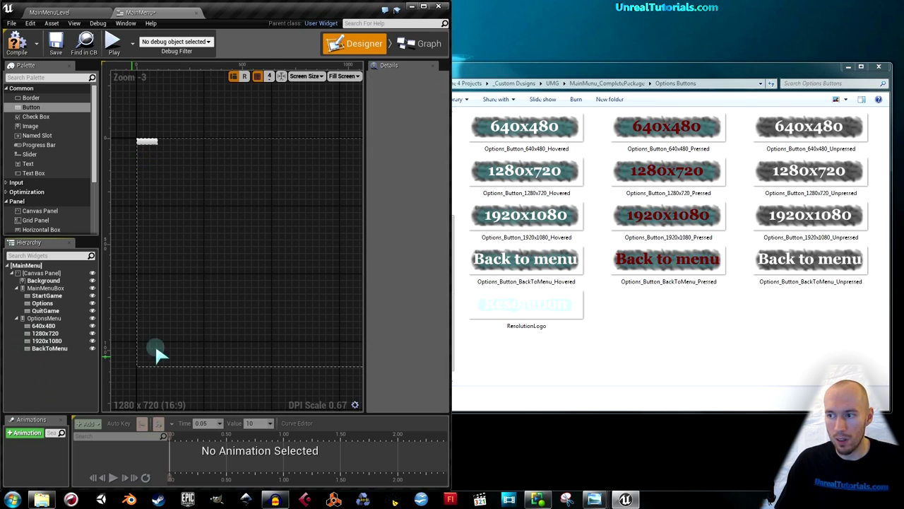
left_click(424, 6)
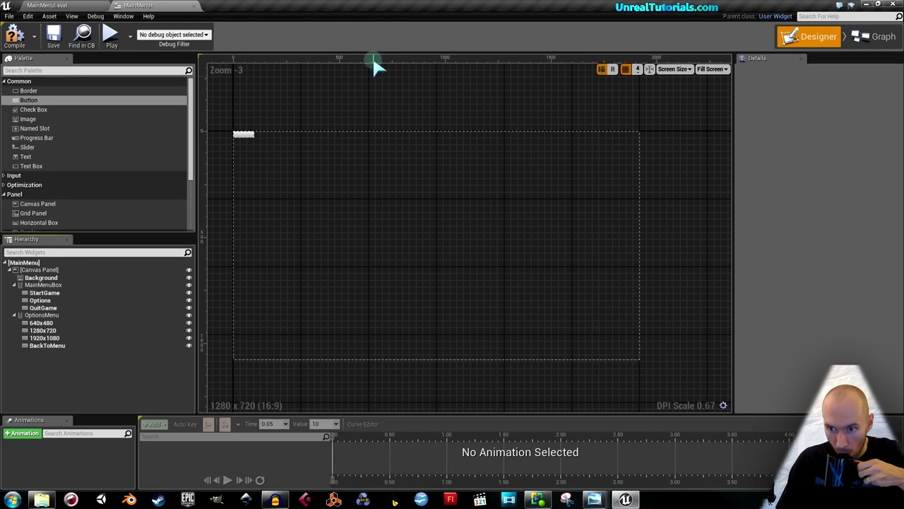
Compile the MainMenu widget and select the Background image
left_click(57, 285)
left_click(16, 39)
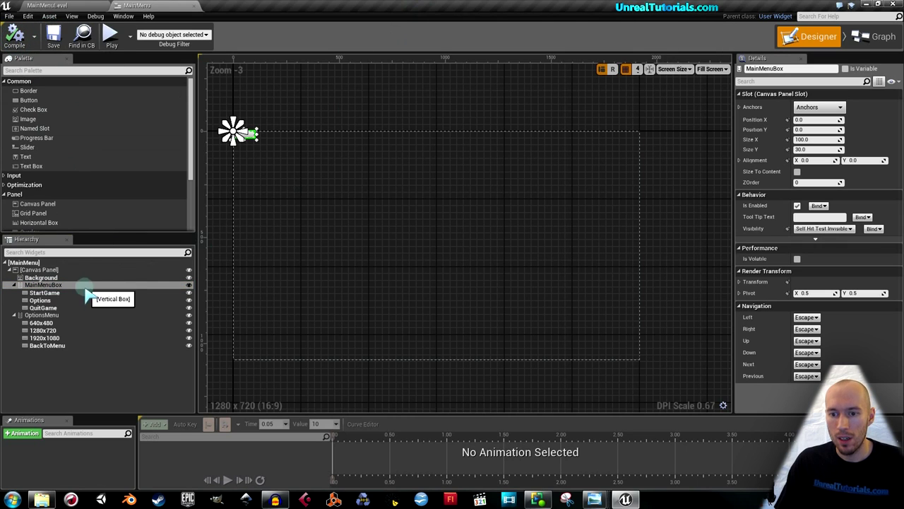
left_click(43, 277)
mouse_move(53, 289)
left_mouse_down()
mouse_move(44, 289)
mouse_move(61, 307)
mouse_move(50, 290)
left_mouse_up()
Return the accidentally moved 640x480 button to the top of OptionsMenu
left_click(48, 286)
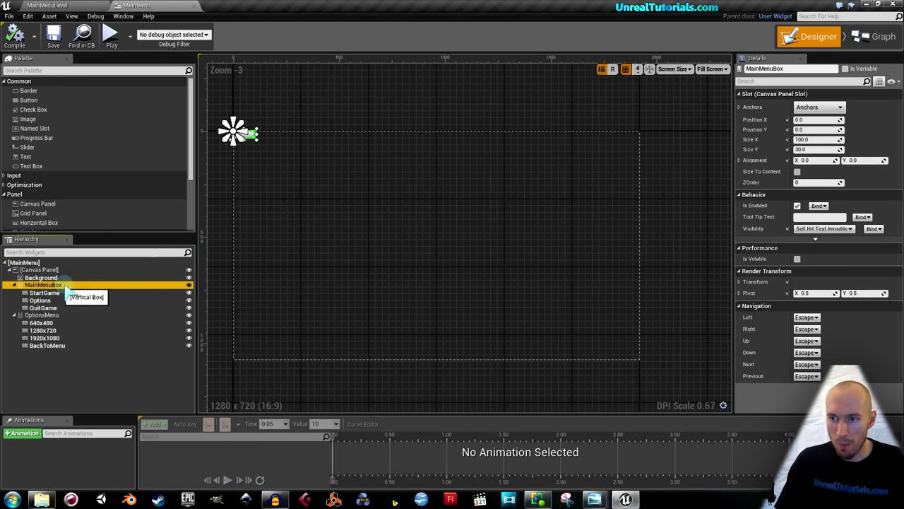
left_click_drag(249, 133, 447, 224)
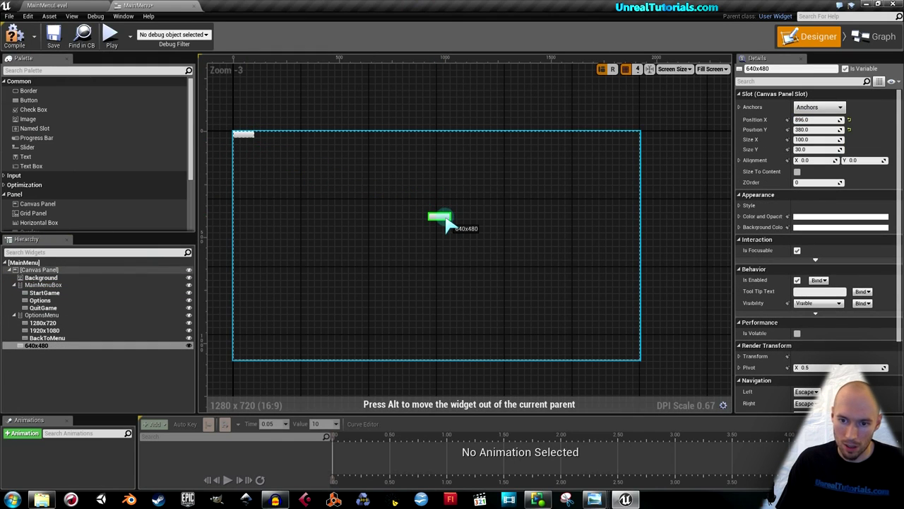
left_click_drag(447, 224, 448, 224)
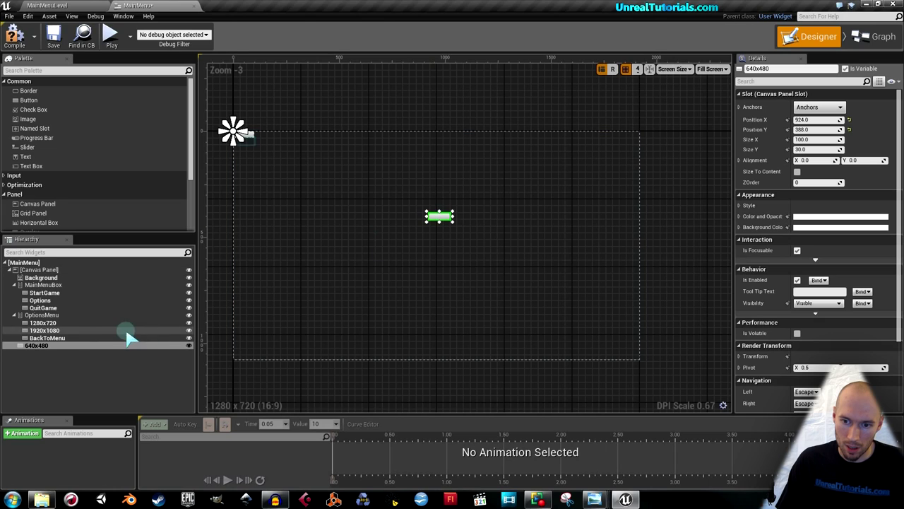
left_click_drag(39, 346, 41, 323)
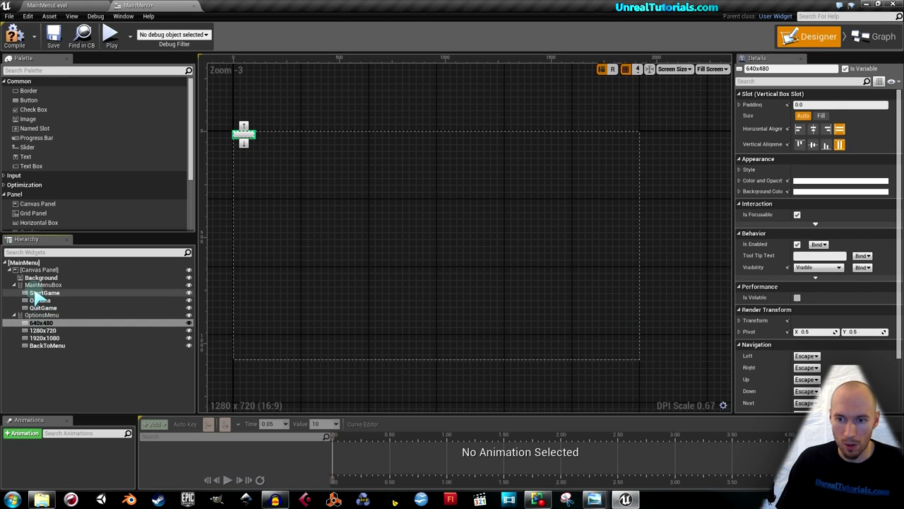
left_click(37, 285)
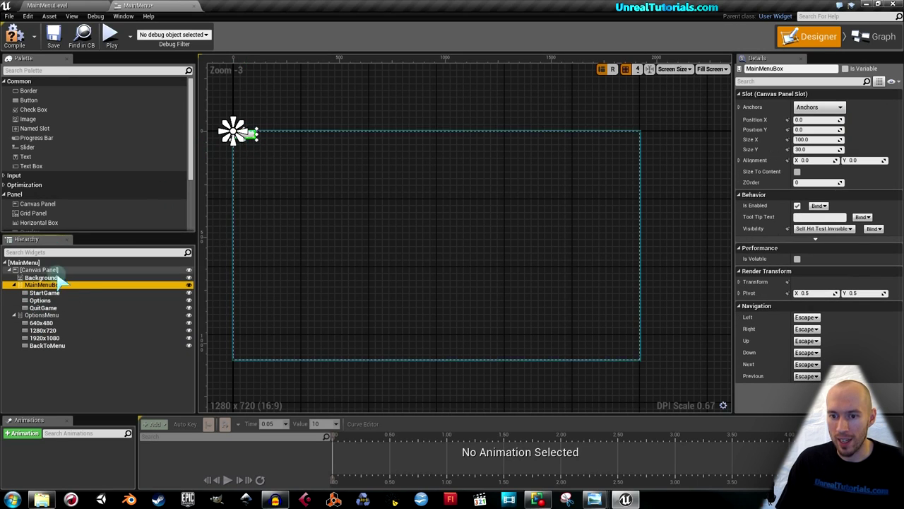
key("F2")
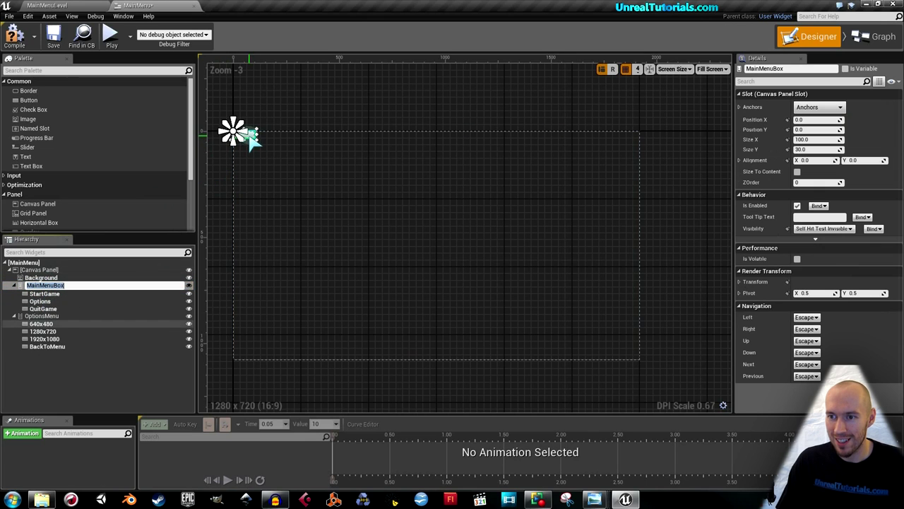
left_click_drag(249, 132, 258, 173)
left_click_drag(39, 344, 40, 323)
left_click(41, 285)
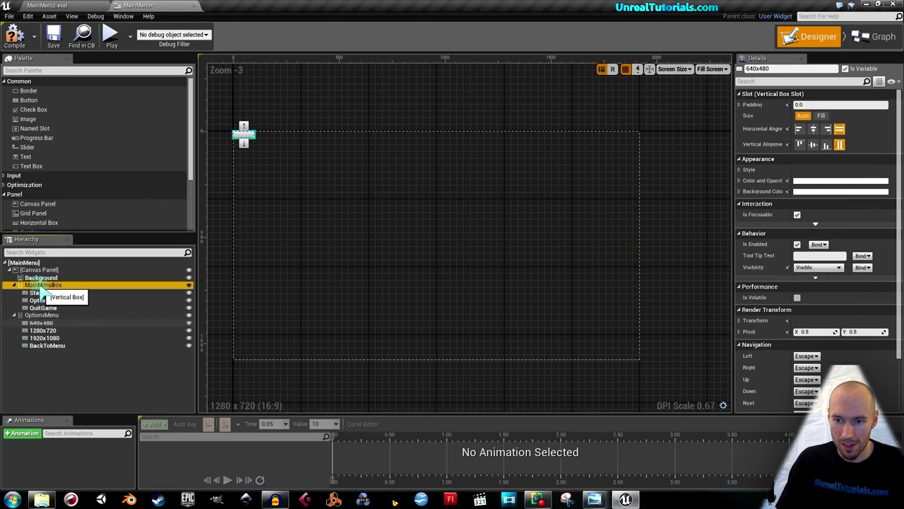
Anchor MainMenuBox to the middle of the canvas's left edge and widen the Details panel
left_click_drag(233, 132, 258, 217)
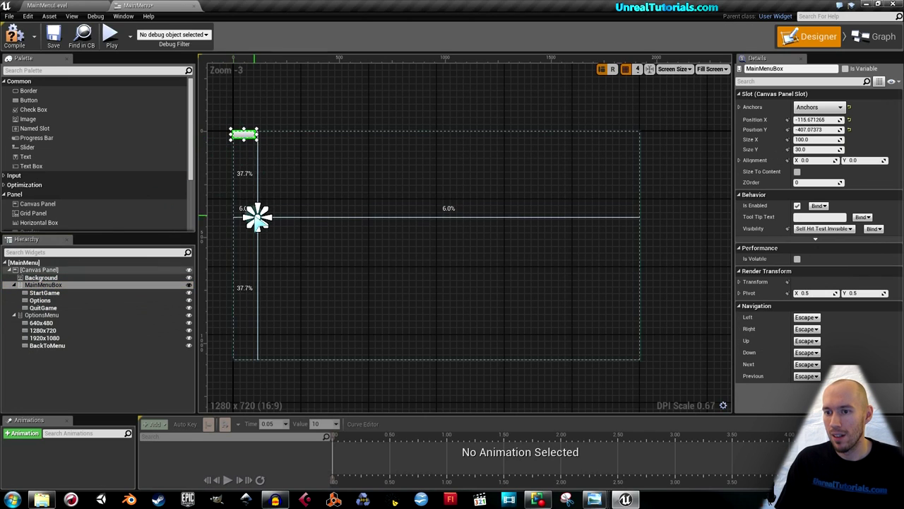
left_click(241, 138)
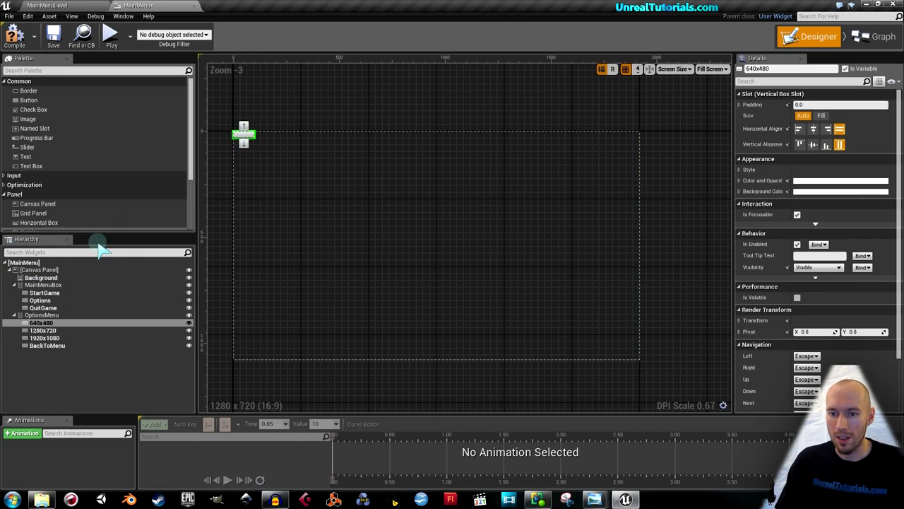
left_click(50, 293)
left_click(49, 285)
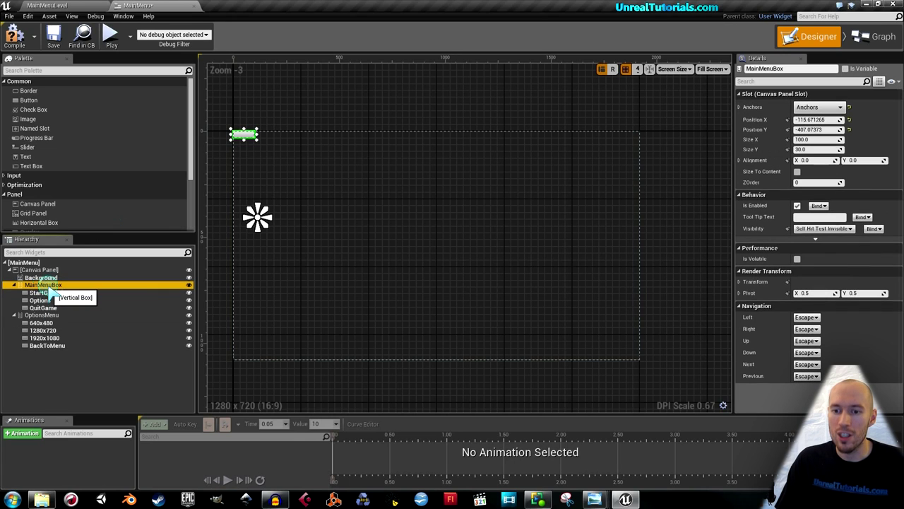
key("F2")
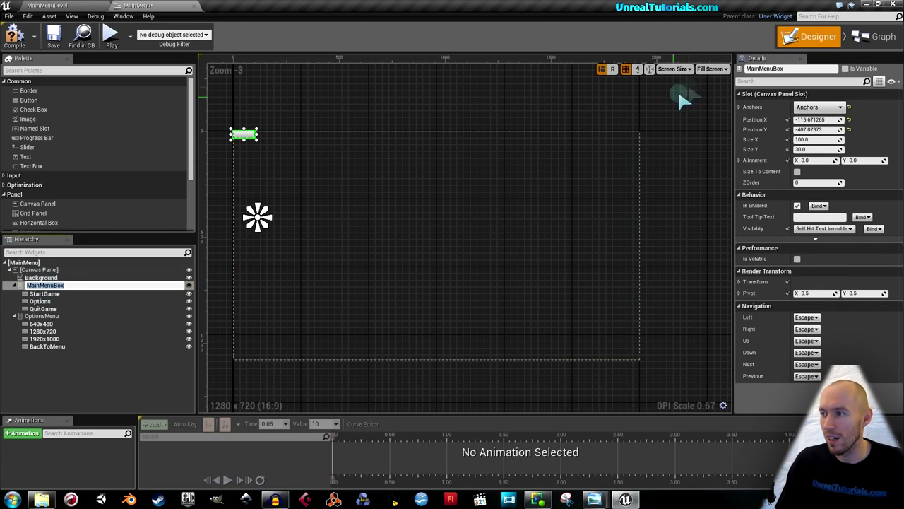
left_click_drag(733, 117, 663, 127)
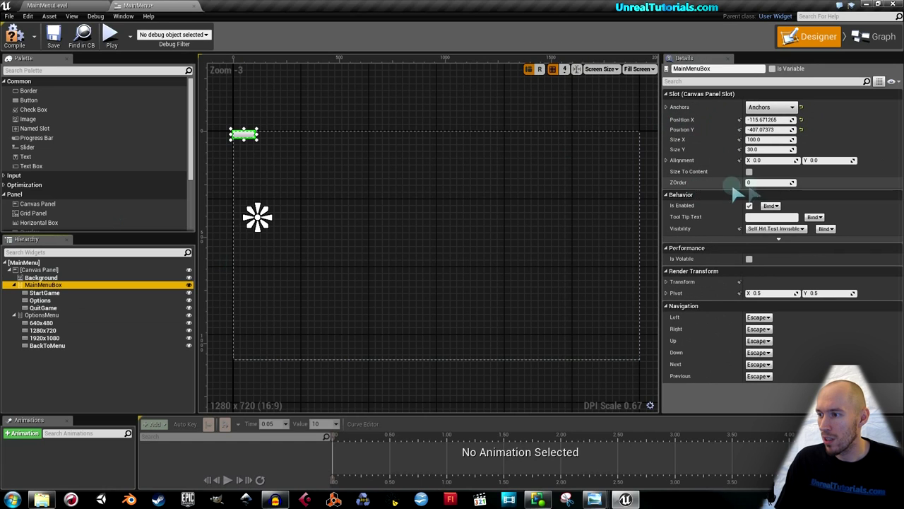
Set MainMenuBox's ZOrder to 1 and tick Is Variable
left_click(753, 183)
type("1")
key("Return")
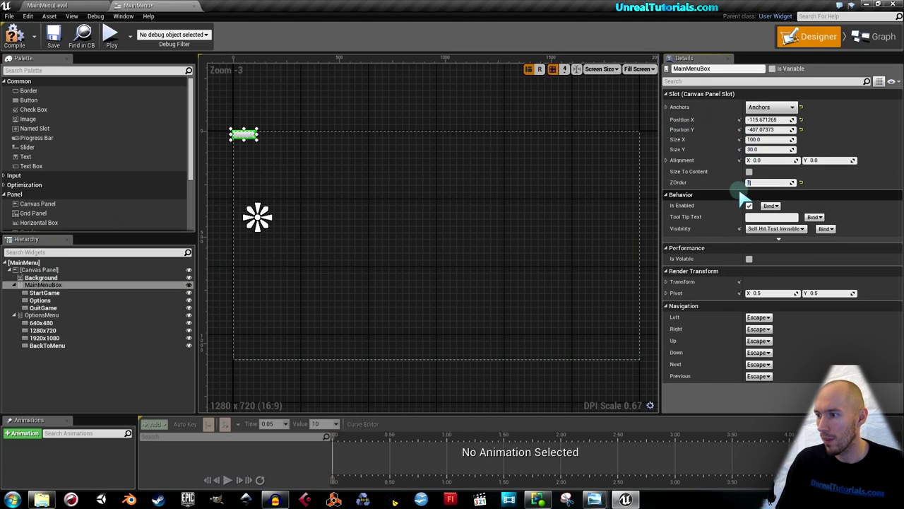
left_click(716, 69)
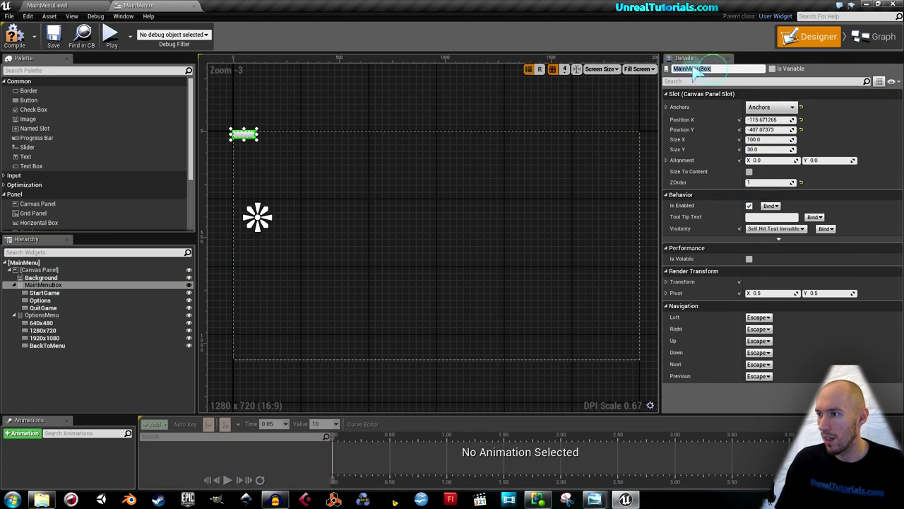
left_click(772, 69)
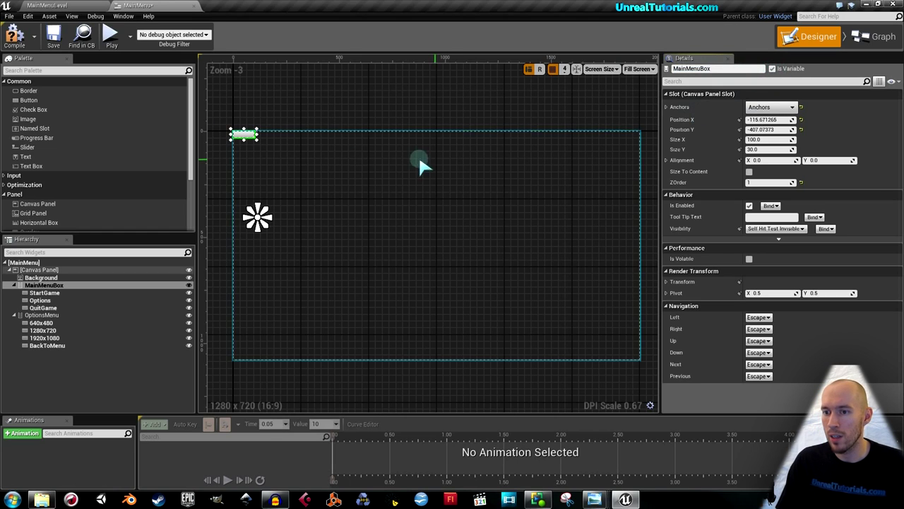
Enlarge MainMenuBox to about 907×254 and move it toward the canvas centre
left_click_drag(261, 144, 418, 188)
left_click_drag(349, 174, 440, 213)
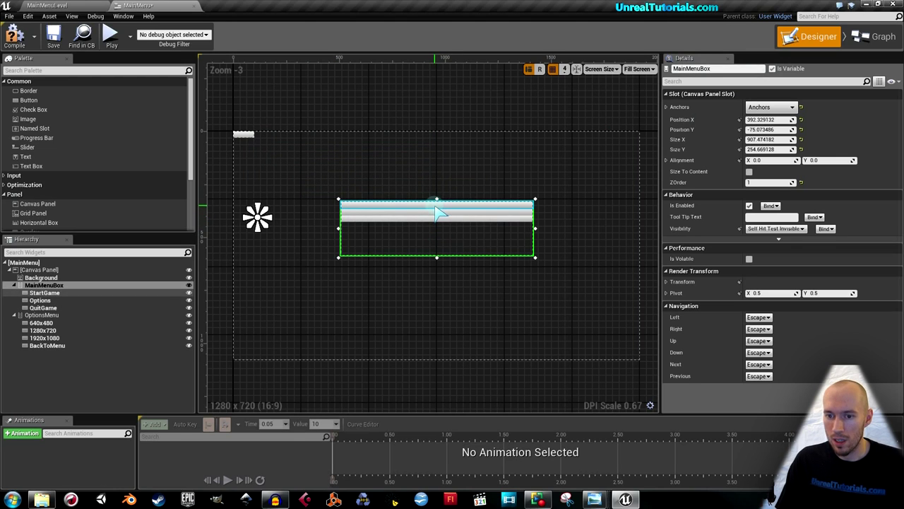
left_click(438, 212)
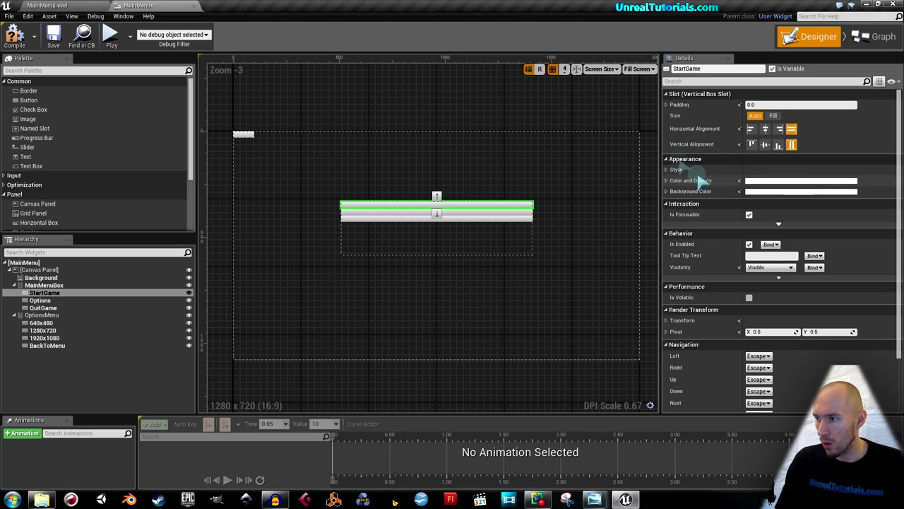
Set StartGame's Normal style image to MainMenu_Button_StartGame_Unpressed
left_click(667, 171)
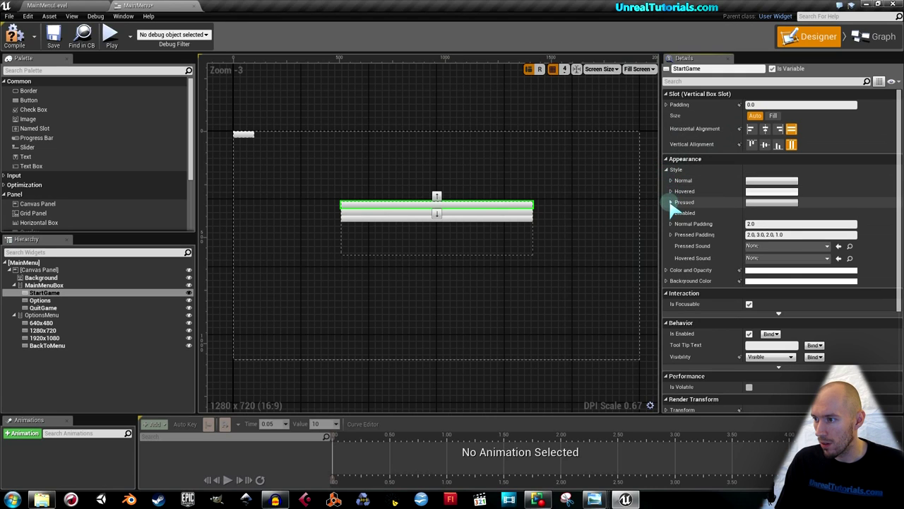
left_click(672, 181)
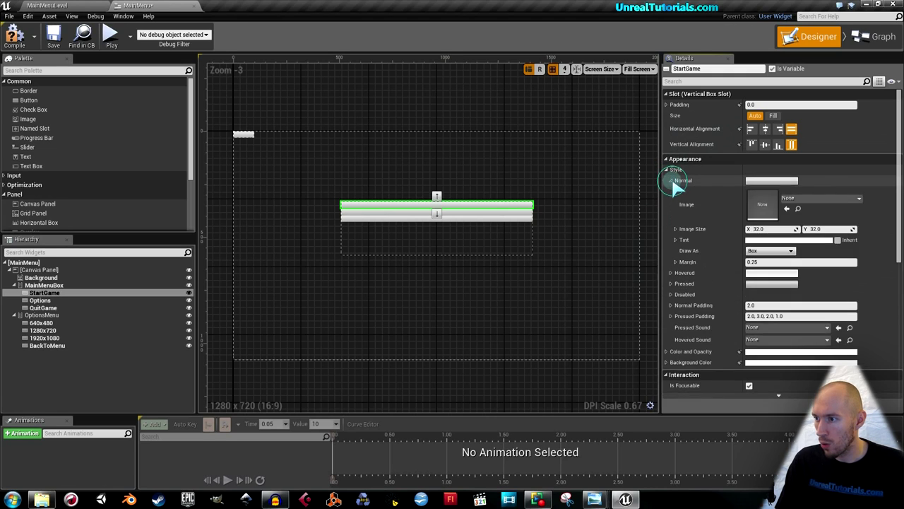
left_click(792, 198)
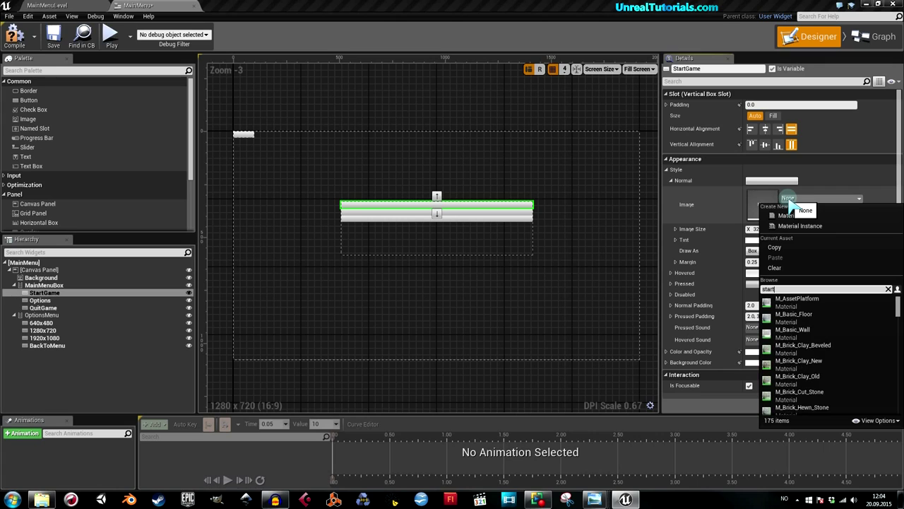
key("BackSpace")
type("b")
key("BackSpace")
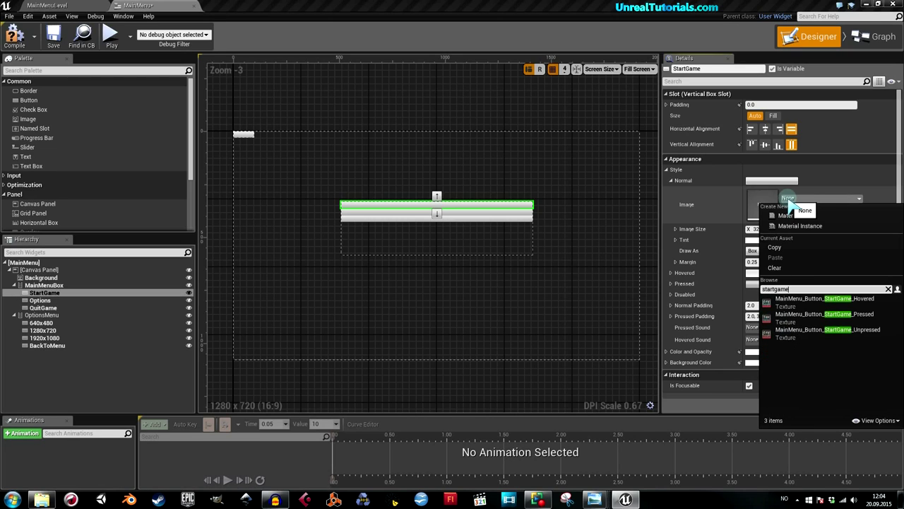
left_click(806, 330)
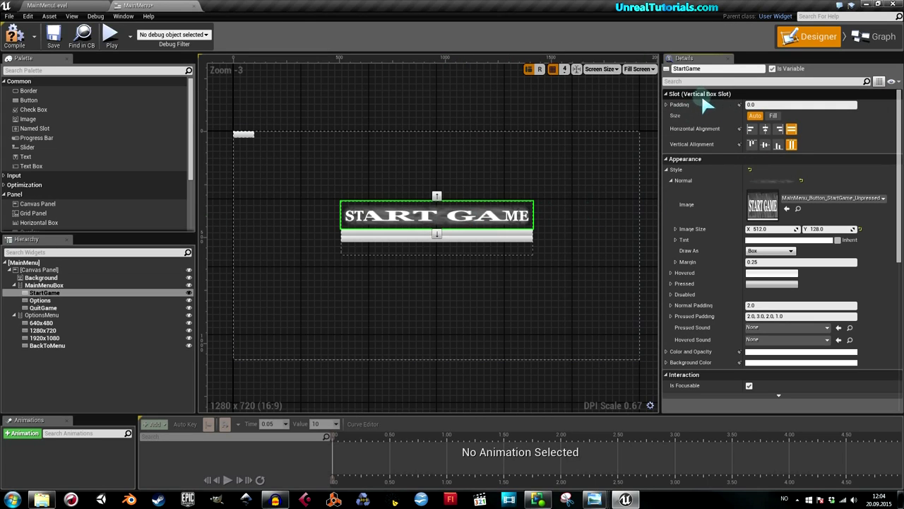
Centre StartGame horizontally and vertically in its slot
left_click(765, 129)
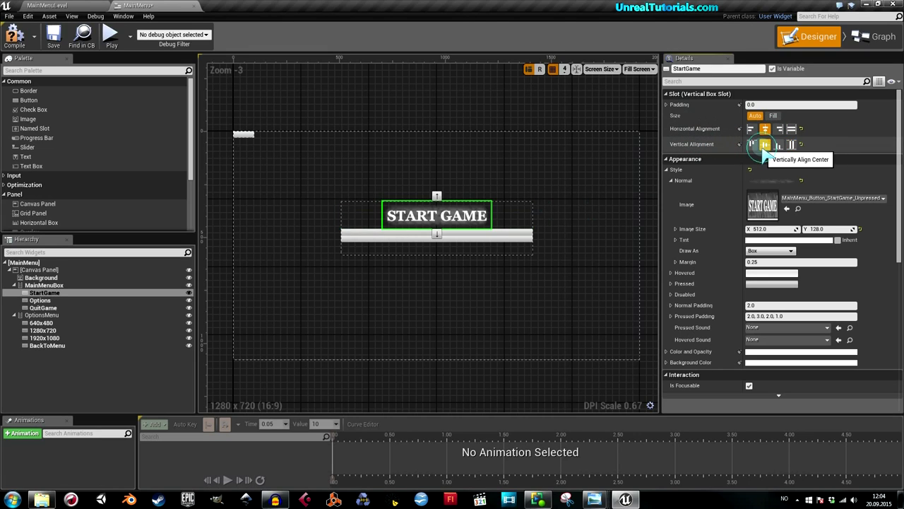
left_click(764, 144)
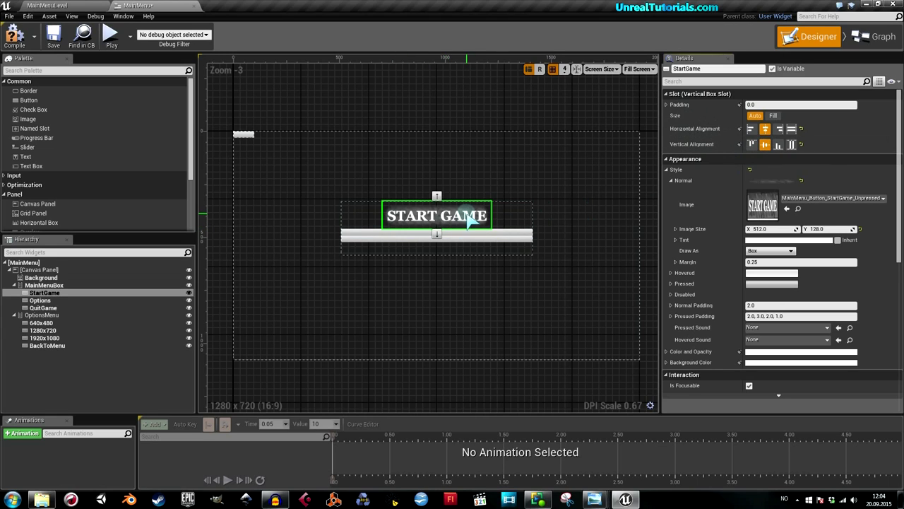
scroll(746, 226, "down", 1)
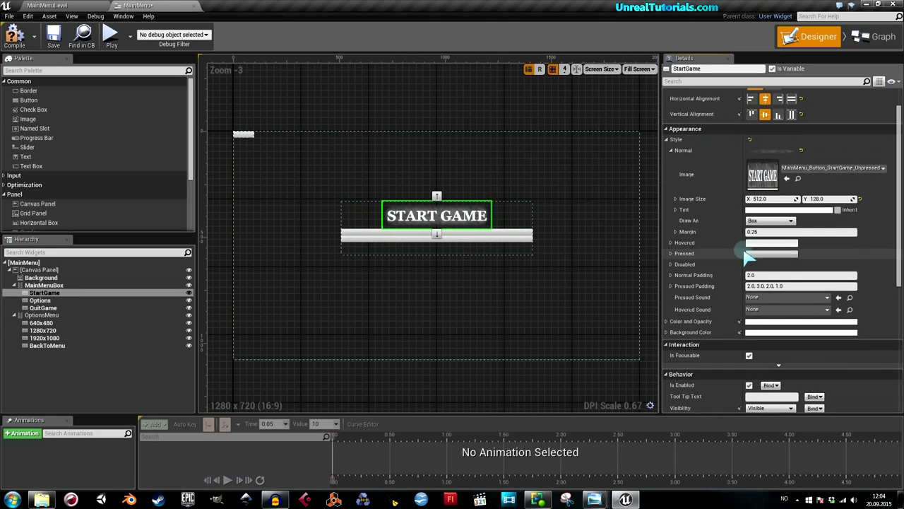
Set StartGame's Hovered image to MainMenu_Button_StartGame_Hovered
left_click(670, 242)
left_click(798, 261)
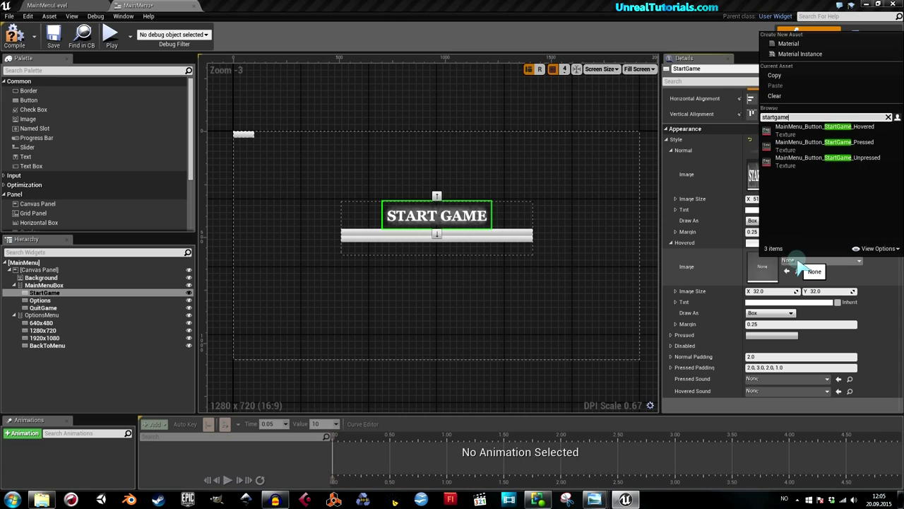
left_click(828, 131)
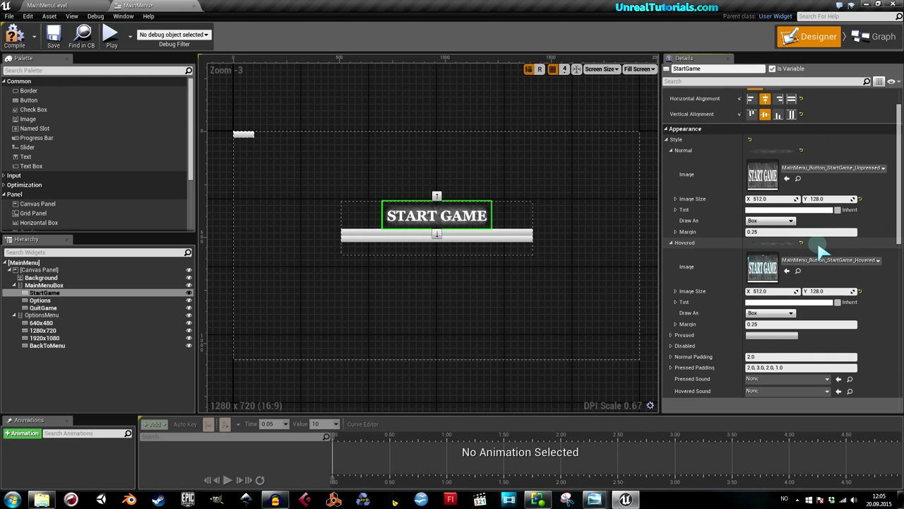
scroll(809, 246, "down", 1)
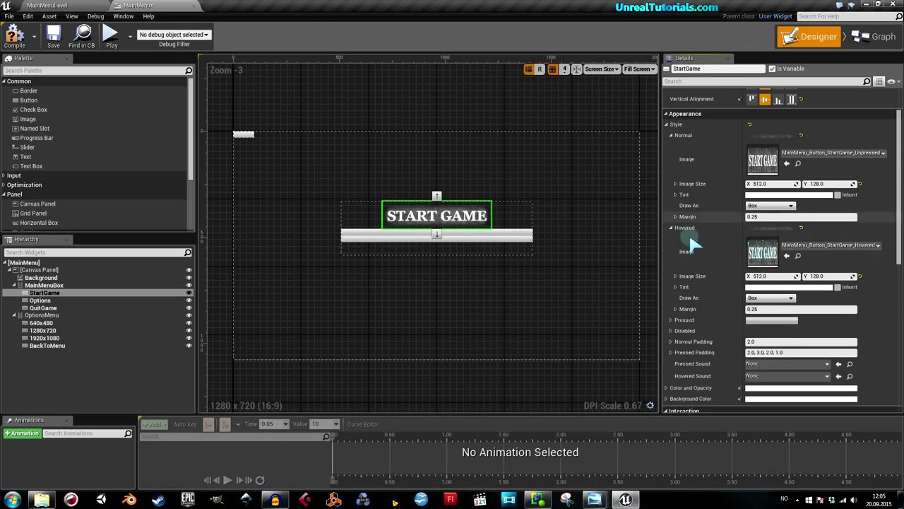
Set StartGame's Pressed image to MainMenu_Button_StartGame_Pressed, found by searching 'startgam'
left_click(671, 320)
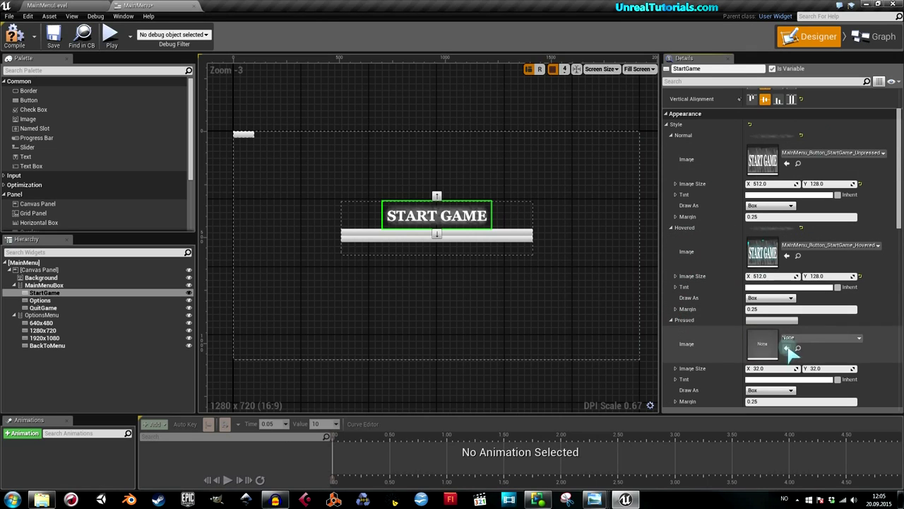
left_click(760, 346)
type("startgamm")
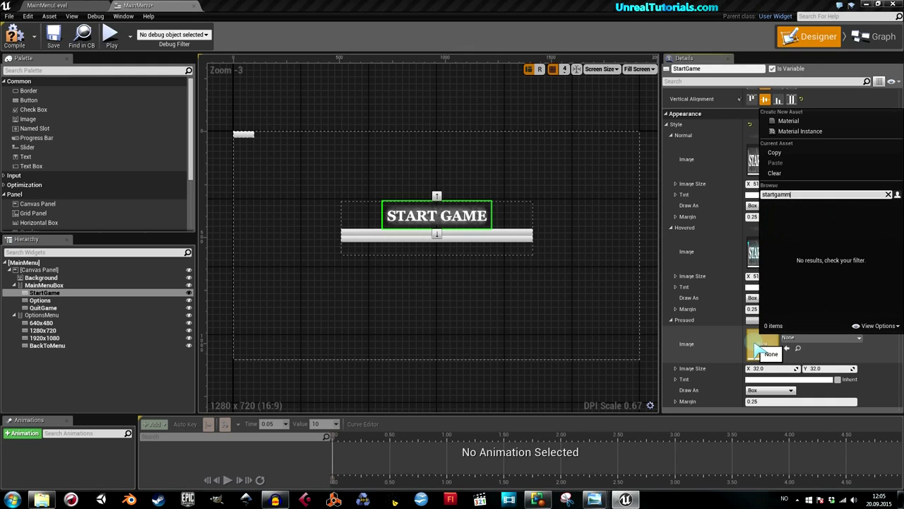
key("BackSpace")
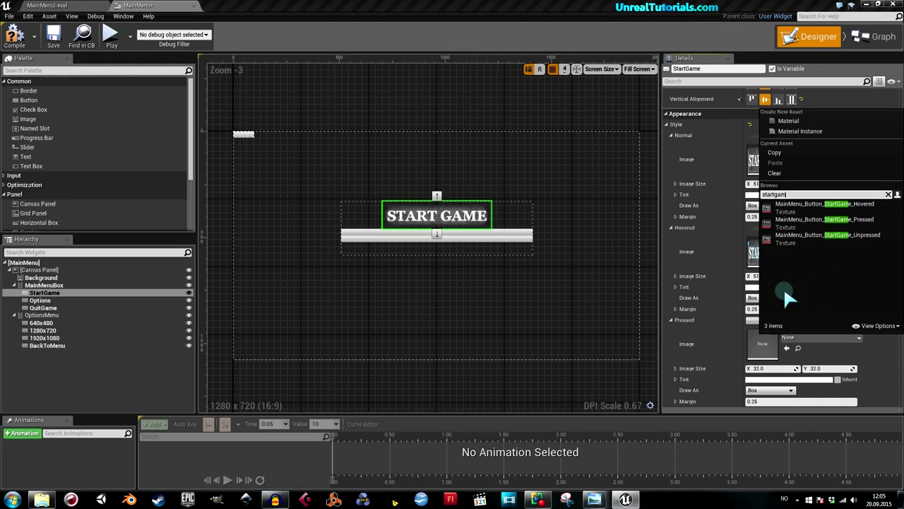
left_click(813, 221)
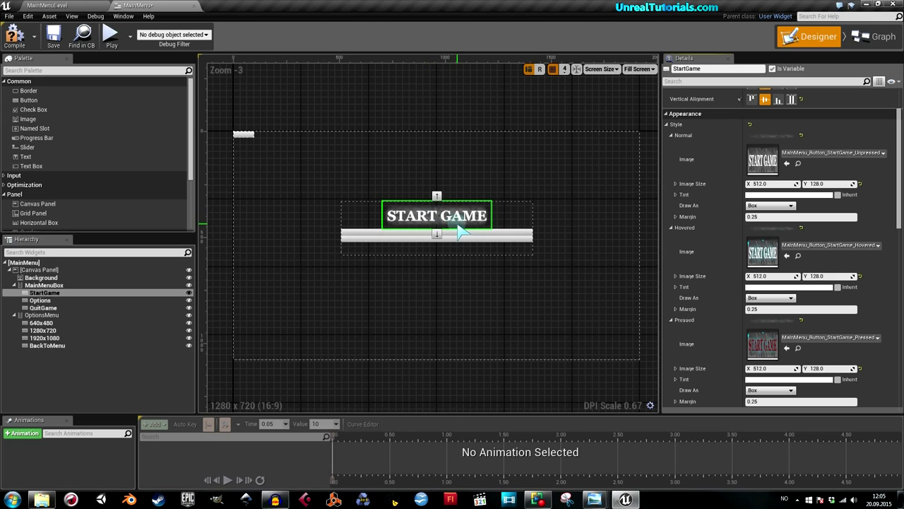
scroll(755, 272, "up", 3)
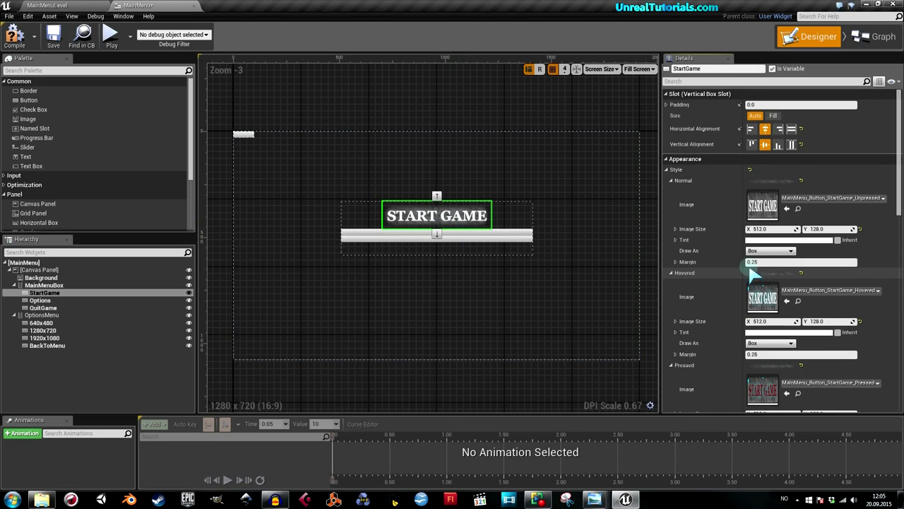
left_click(477, 236)
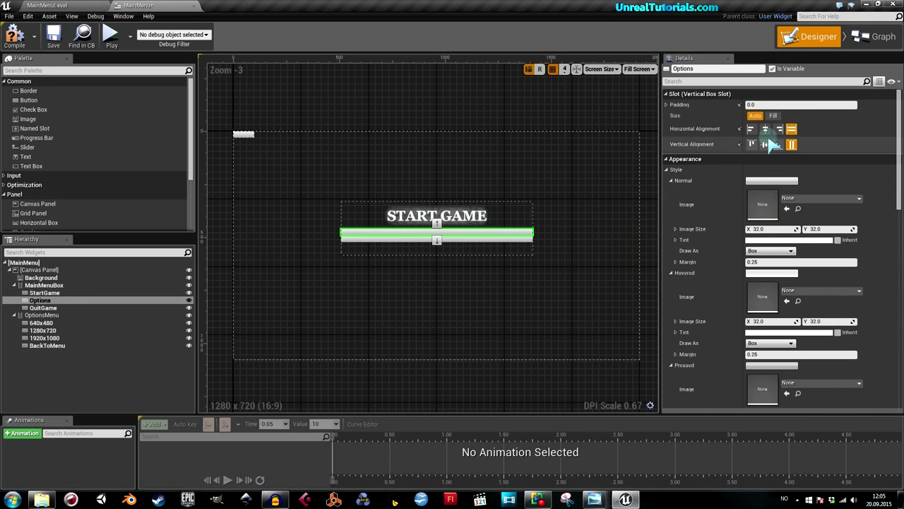
Give the Options button its Unpressed normal image and Hovered hovered image
left_click(789, 199)
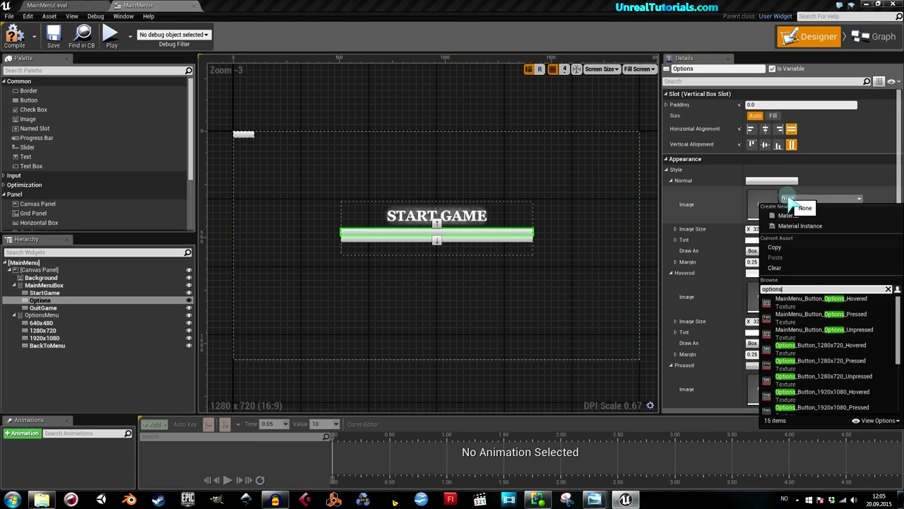
left_click(814, 332)
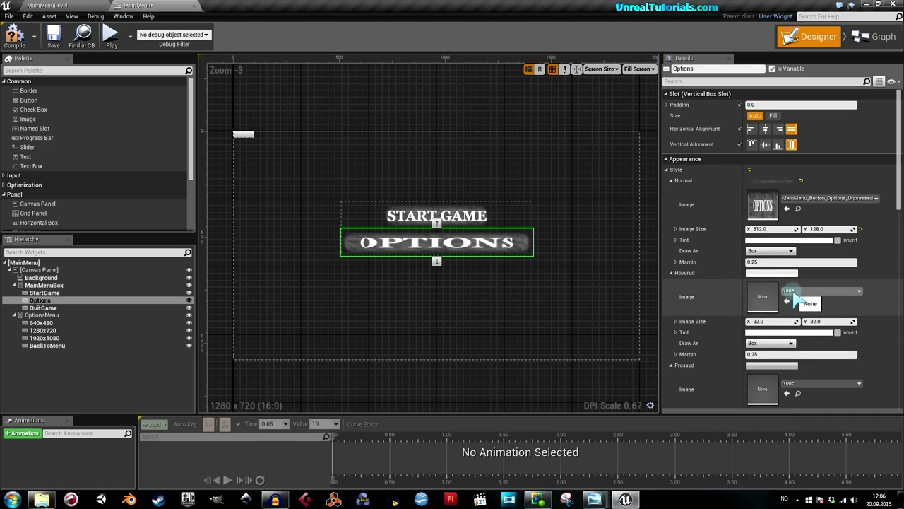
left_click(788, 291)
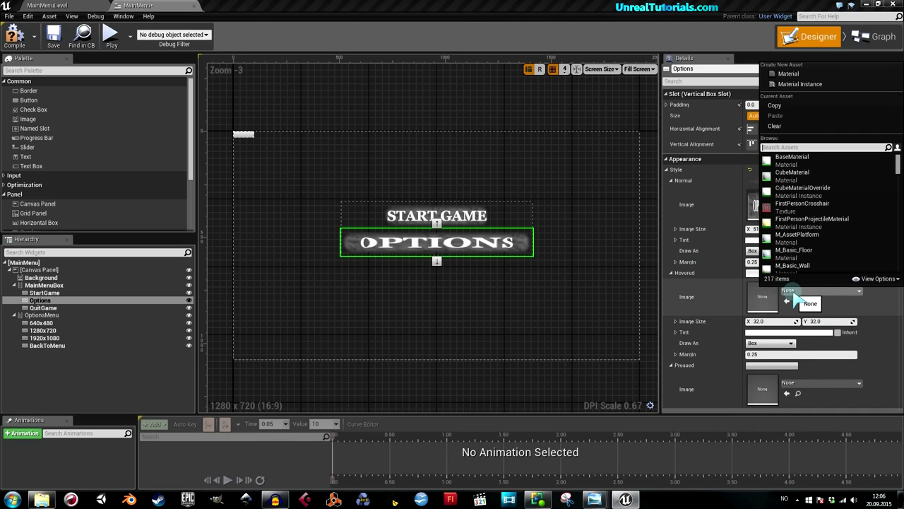
type("options")
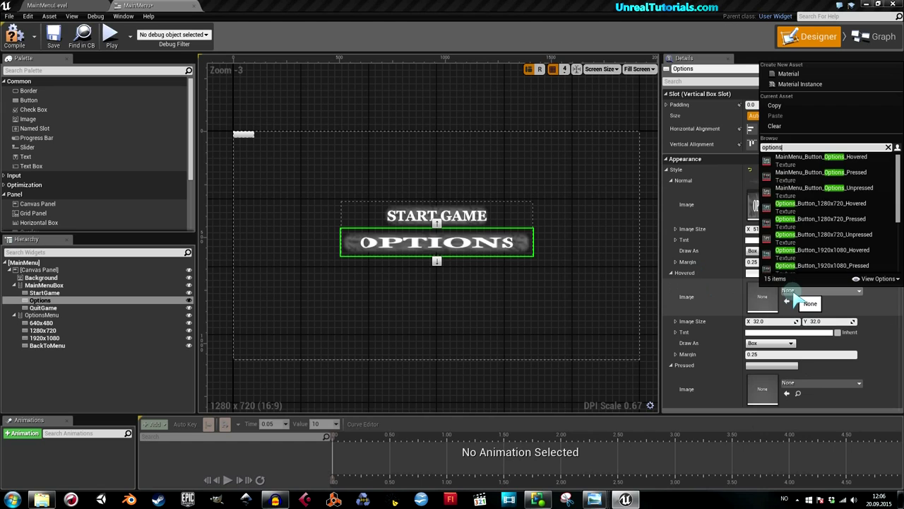
left_click(820, 161)
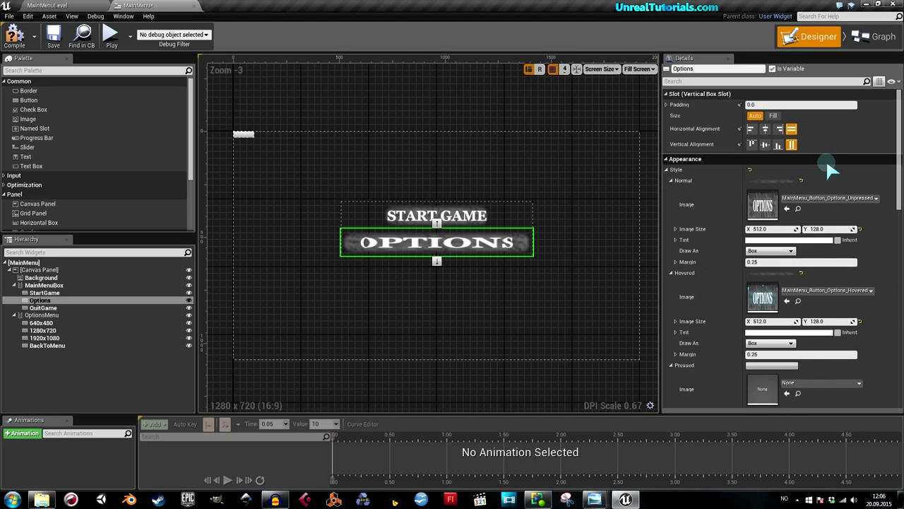
Set the Options Pressed texture and centre the button horizontally and vertically
scroll(787, 342, "down", 1)
left_click(808, 366)
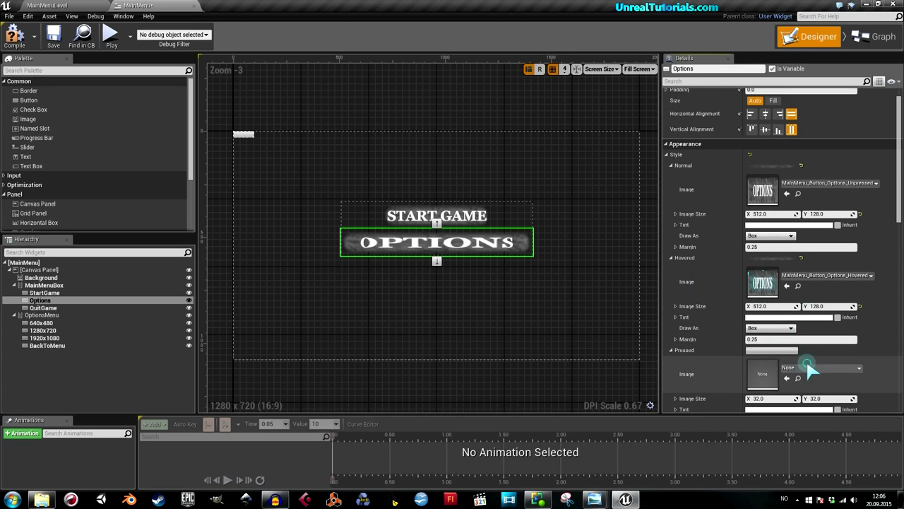
type("optio")
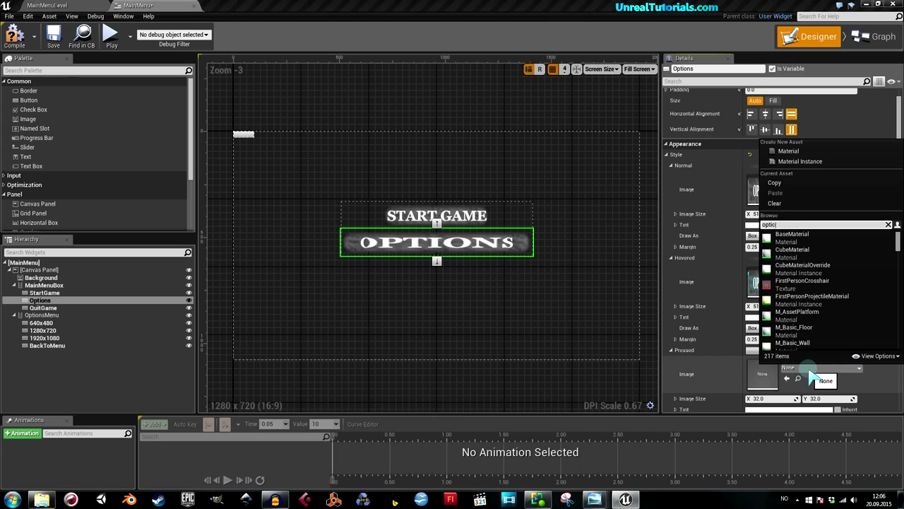
type("ns")
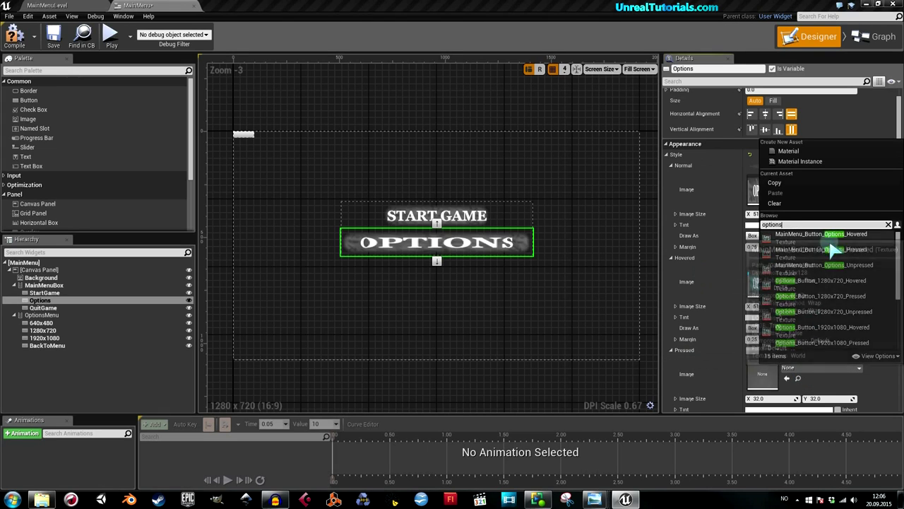
left_click(777, 250)
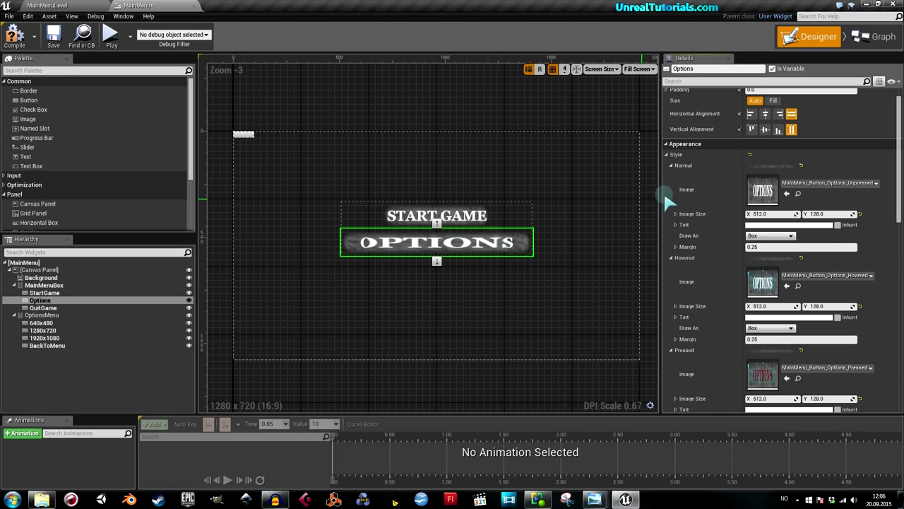
left_click(765, 115)
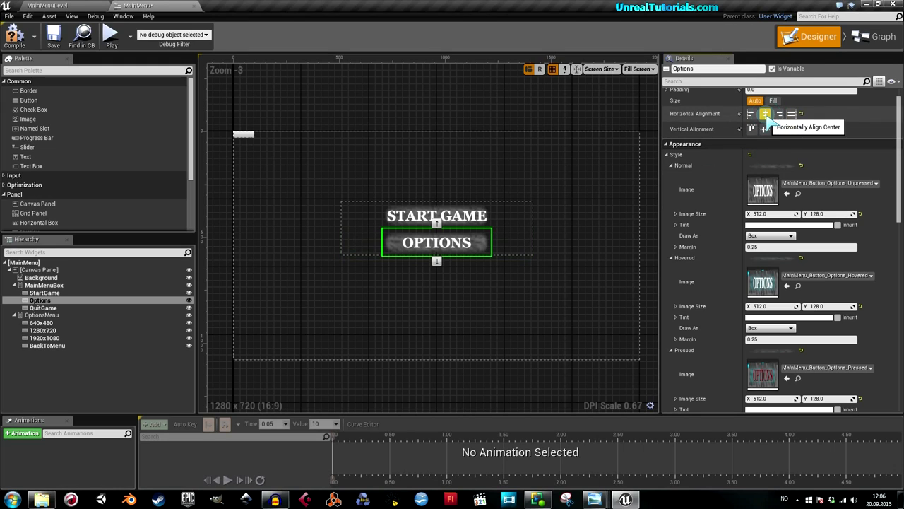
left_click(766, 129)
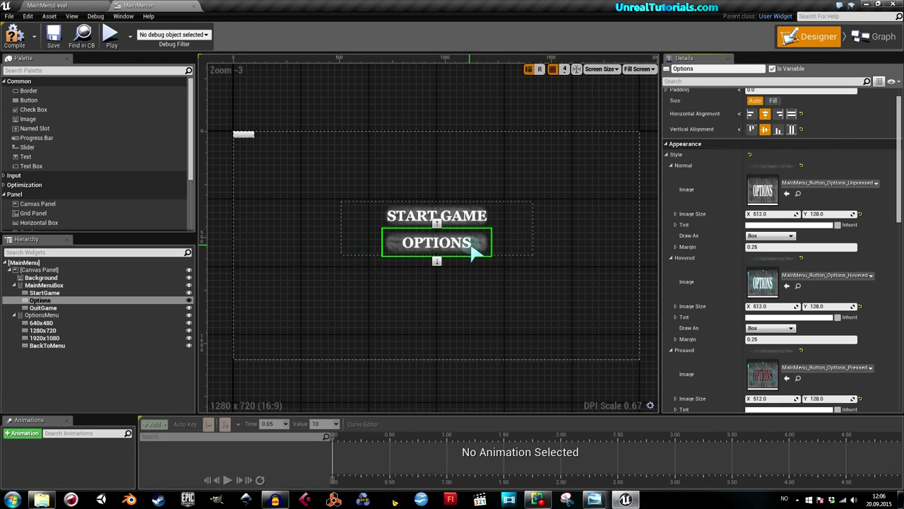
left_click(532, 235)
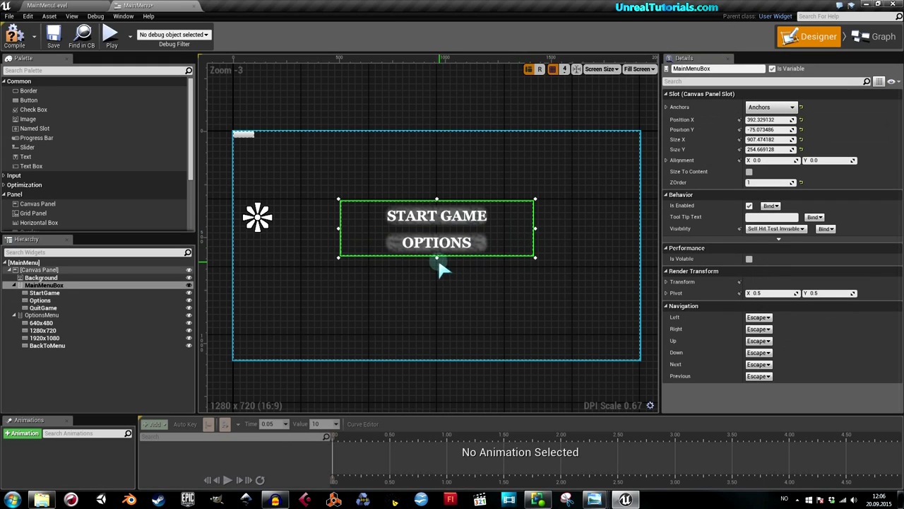
Make MainMenuBox taller and set QuitGame's normal image to its Unpressed texture
left_click_drag(437, 259, 438, 289)
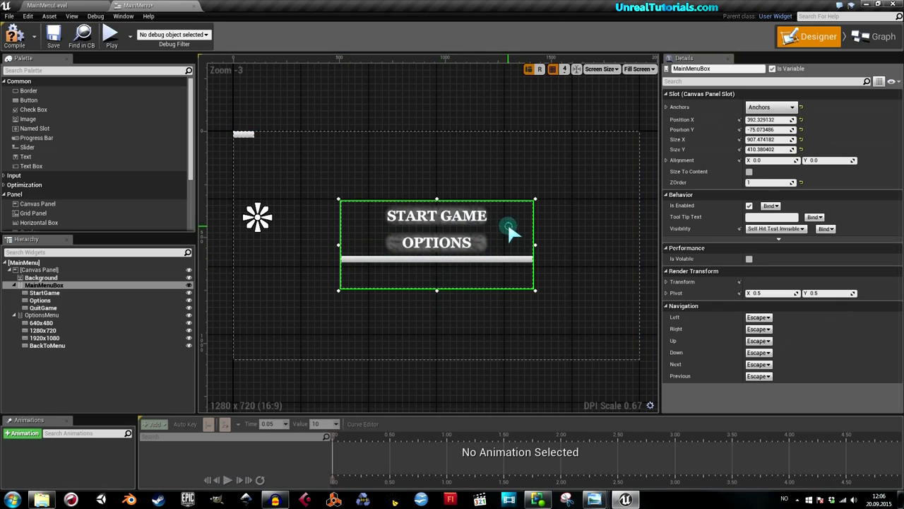
left_click(447, 263)
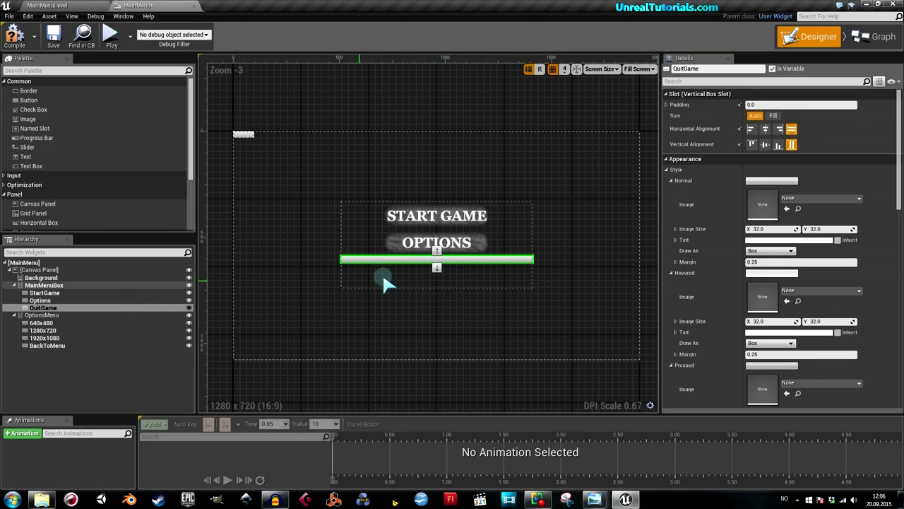
left_click(803, 200)
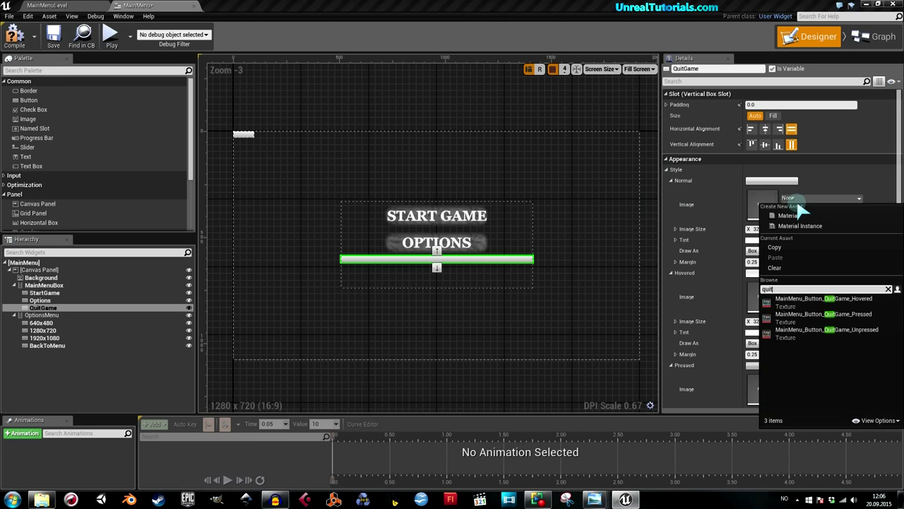
left_click(836, 329)
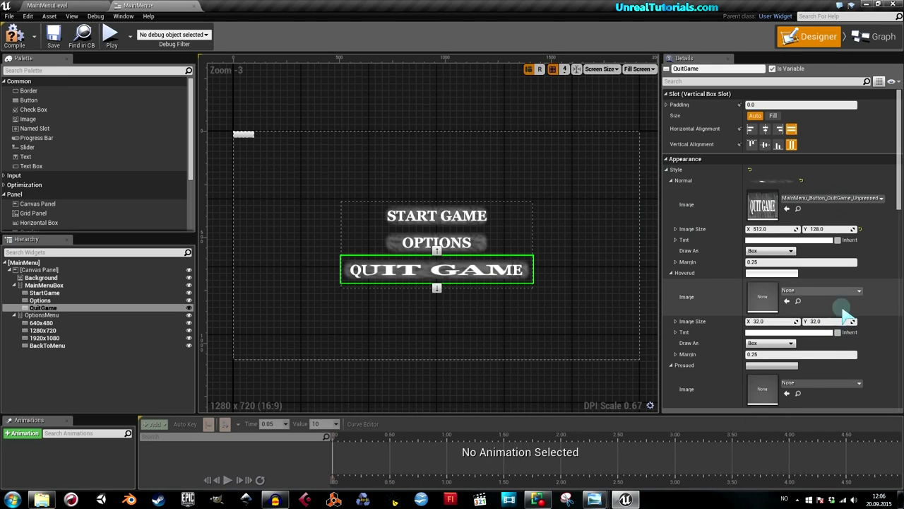
Set QuitGame's Hovered and Pressed images to the matching QuitGame textures
left_click(827, 292)
type("quit")
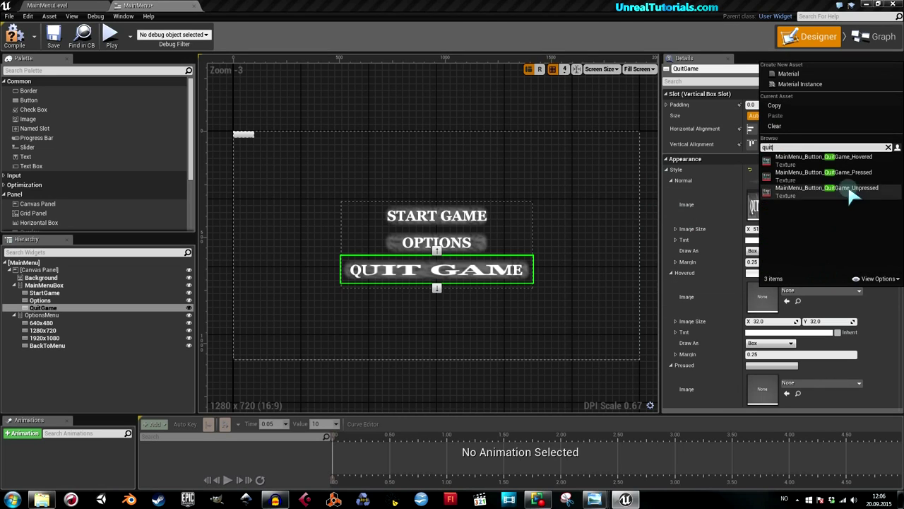
left_click(827, 157)
scroll(801, 337, "down", 2)
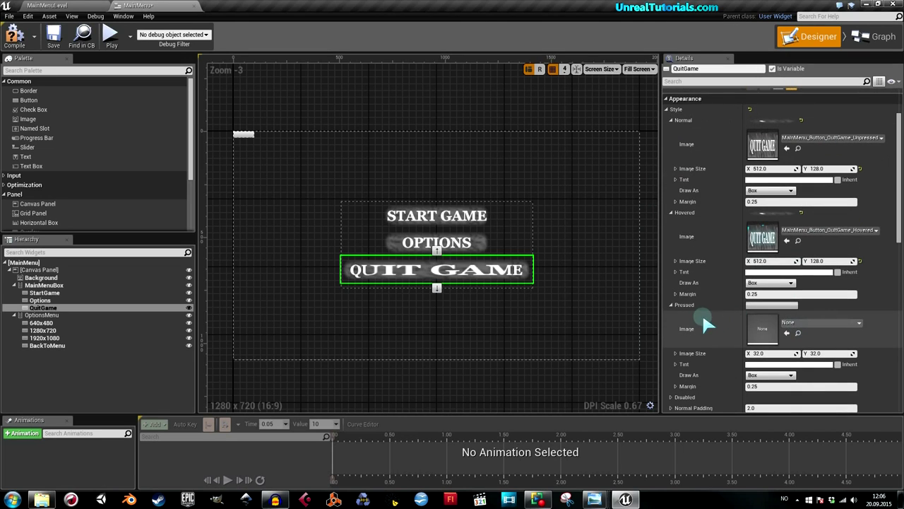
left_click(802, 324)
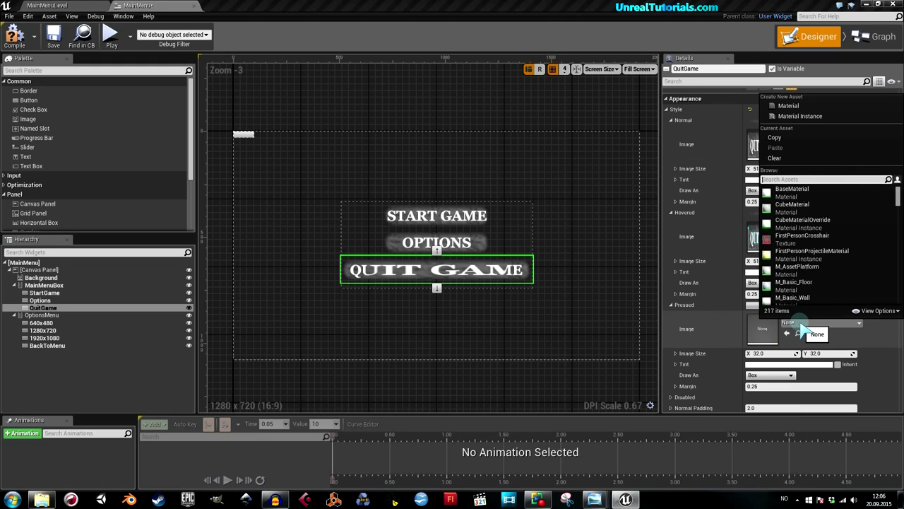
type("quit")
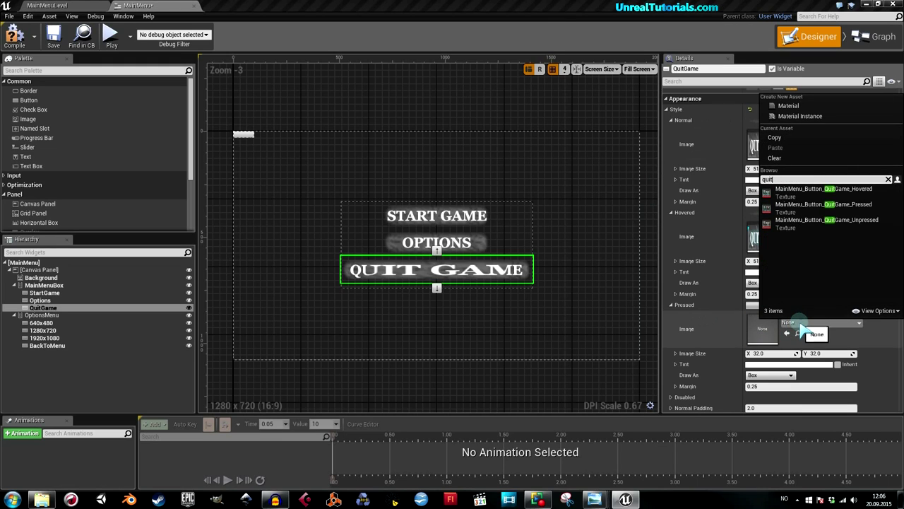
left_click(827, 204)
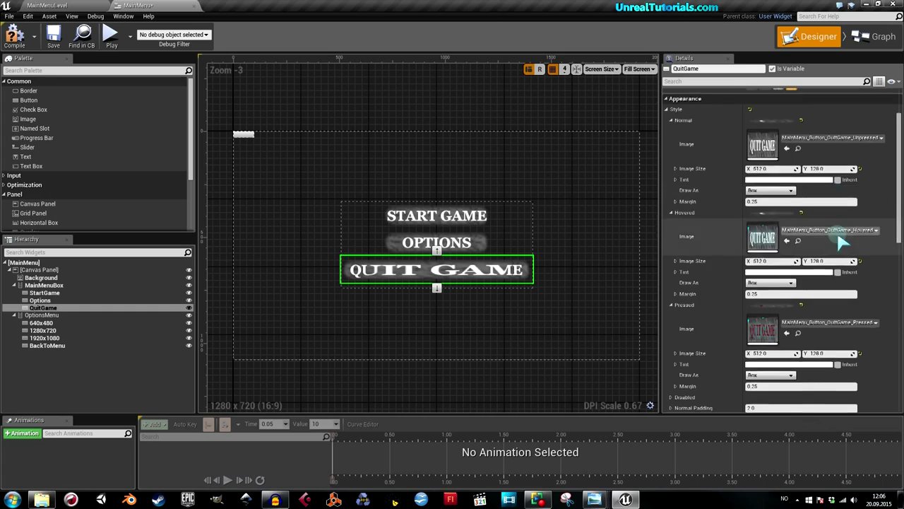
Centre QuitGame horizontally and vertically in its slot
scroll(842, 242, "up", 3)
left_click(765, 128)
left_click(764, 145)
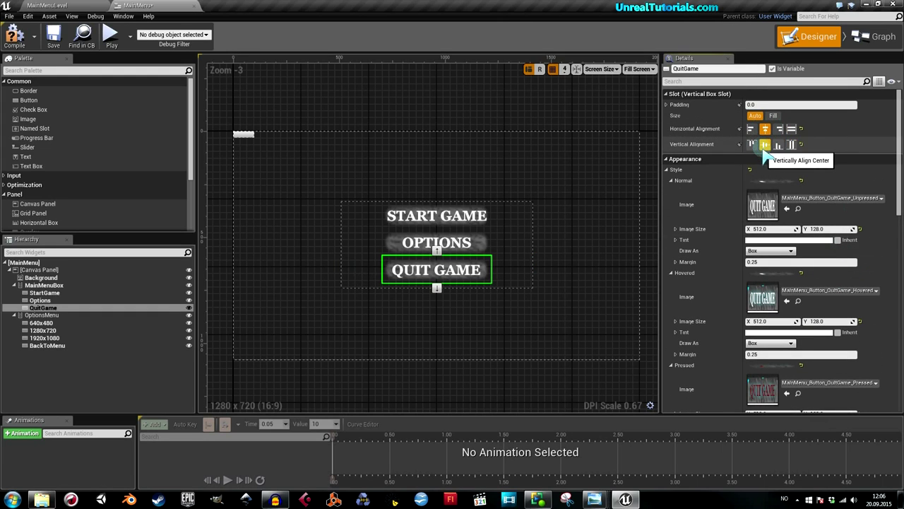
left_click(503, 240)
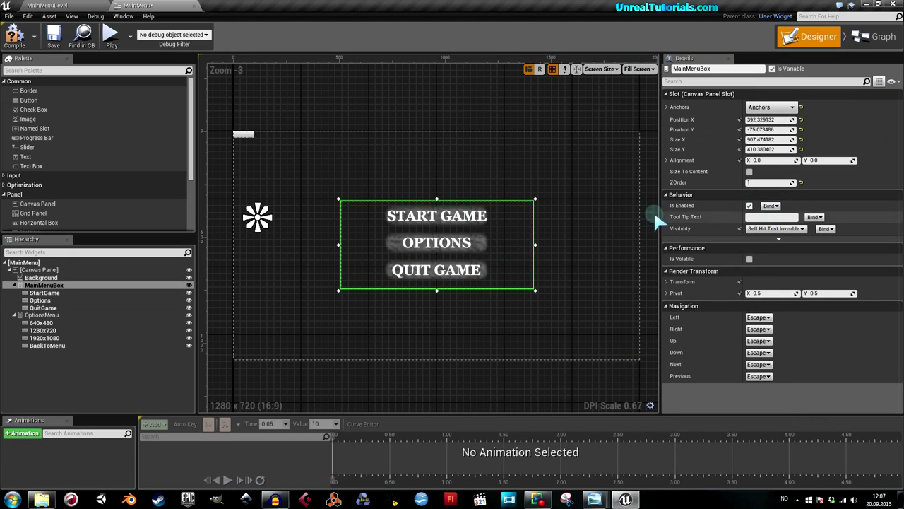
Apply the centre anchor preset to MainMenuBox from the Anchors dropdown
left_click_drag(258, 217, 438, 234)
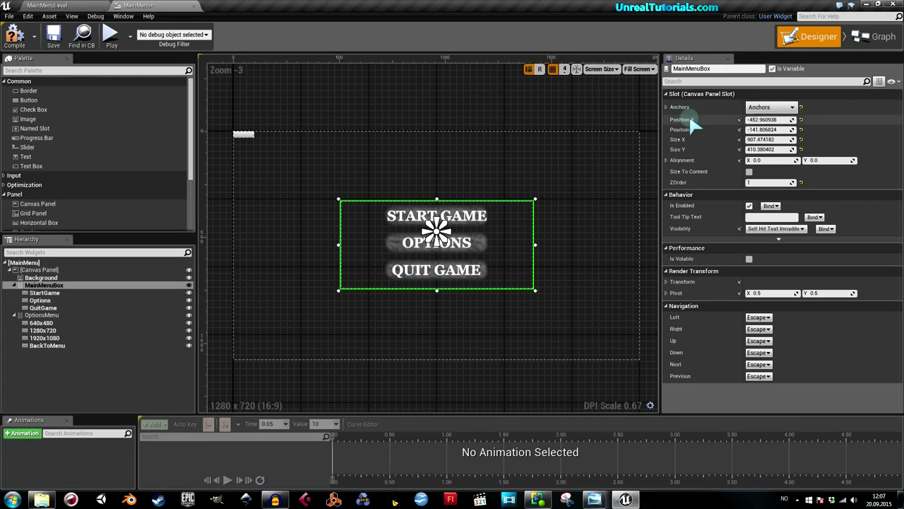
left_click(765, 107)
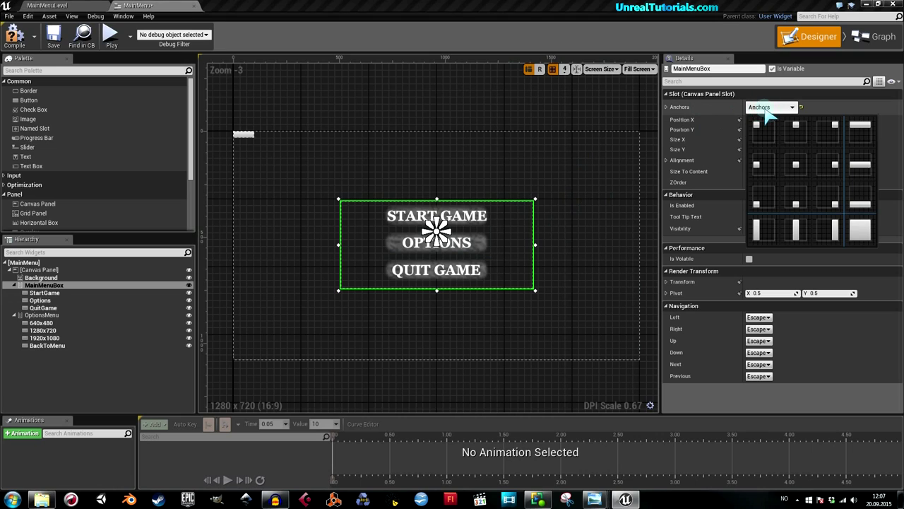
left_click(795, 167)
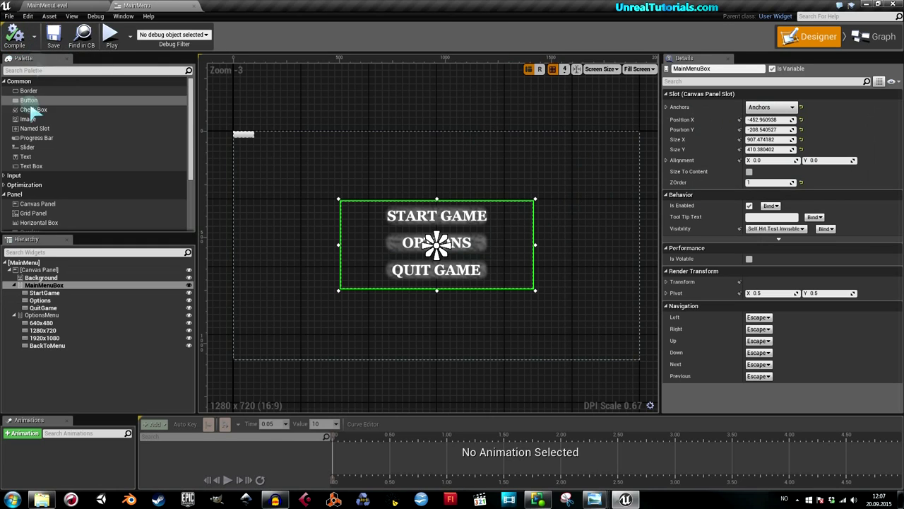
Anchor OptionsMenu on the canvas and resize it to about 900.8 × 715.1 over the main menu buttons
left_click(39, 316)
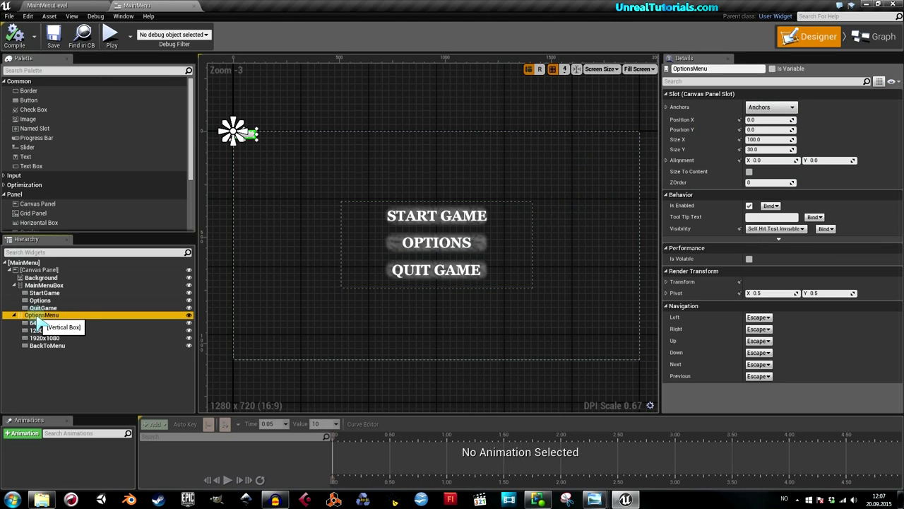
left_click_drag(235, 132, 240, 227)
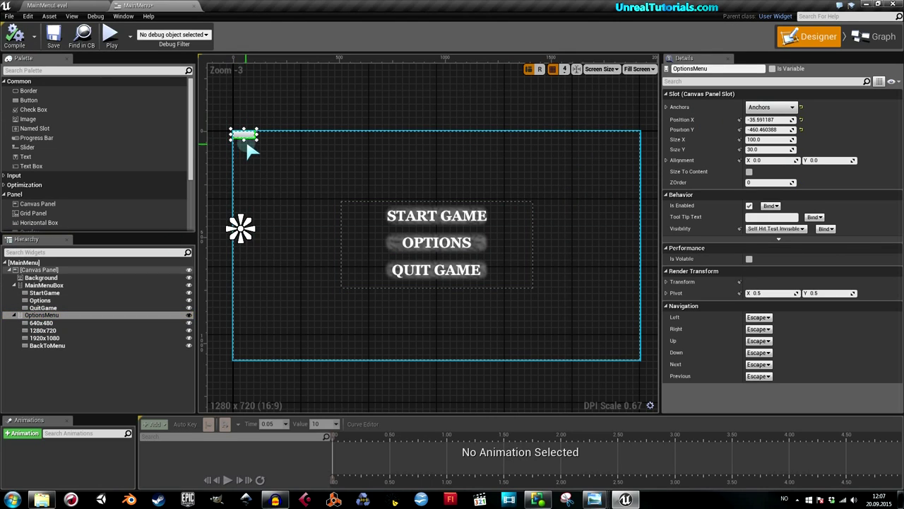
left_click_drag(260, 144, 475, 222)
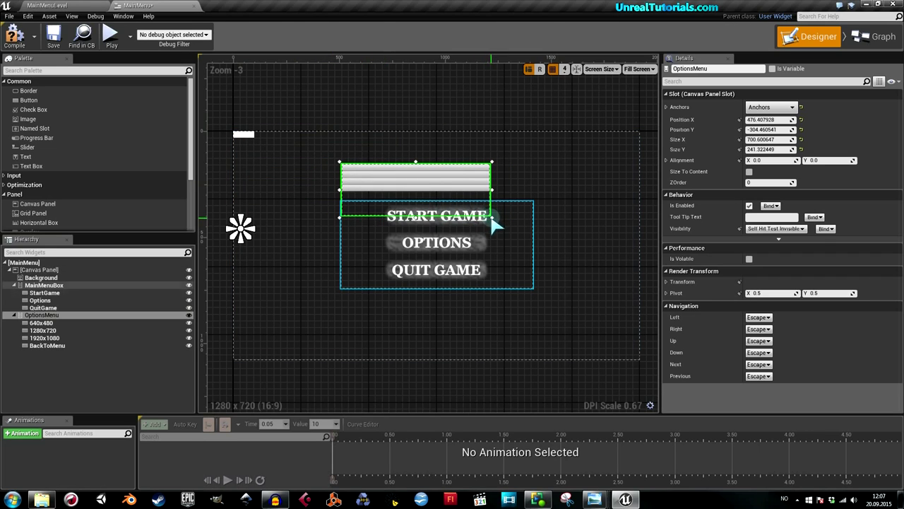
left_click_drag(380, 200, 379, 188)
left_click_drag(489, 199, 535, 303)
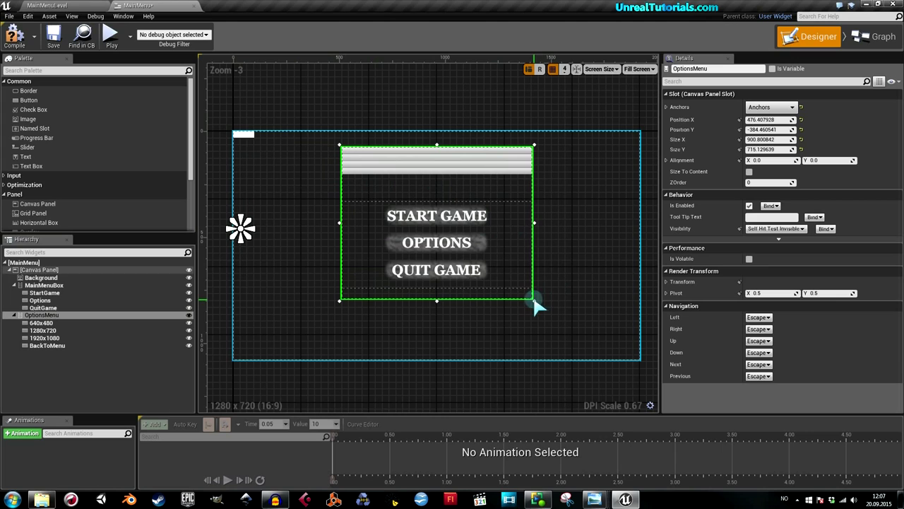
mouse_move(488, 181)
left_mouse_down()
mouse_move(488, 205)
mouse_move(490, 196)
left_mouse_up()
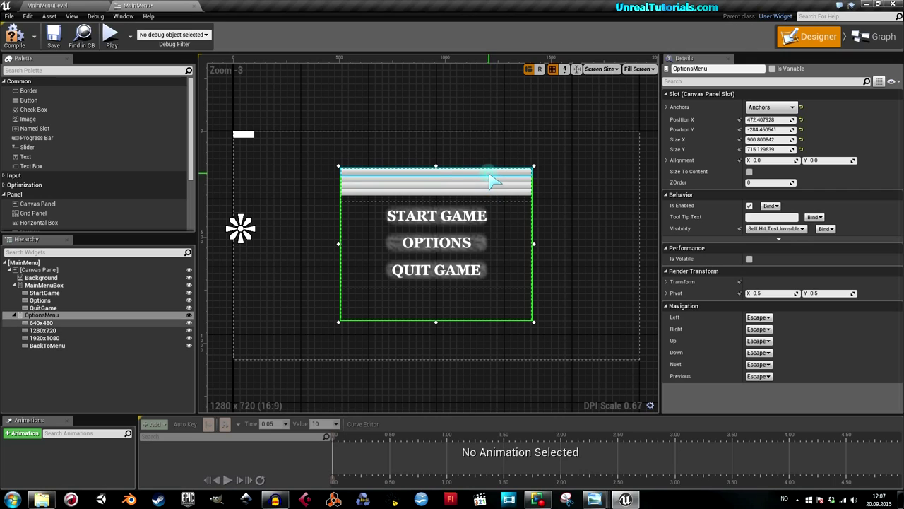
left_click(493, 182)
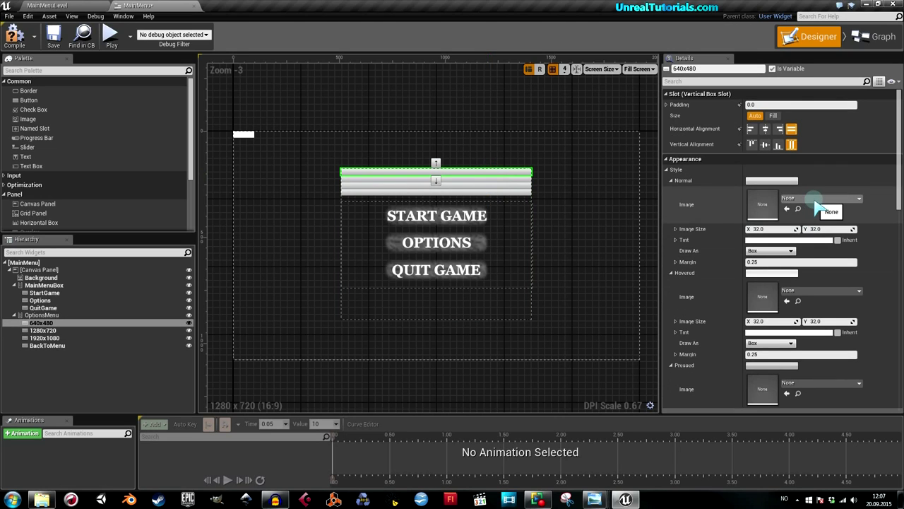
Centre the 640x480 button and set its normal image to Options_Button_640x480 Unpressed
left_click(766, 129)
left_click(765, 145)
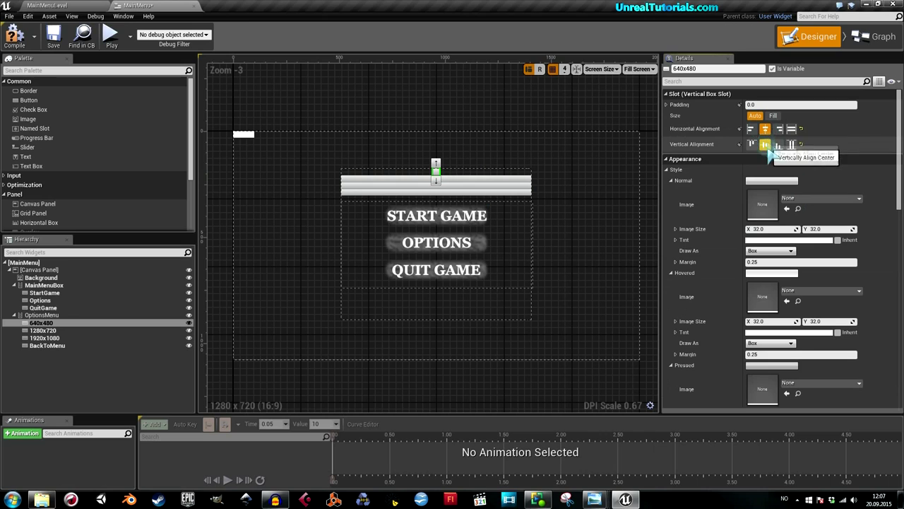
left_click(802, 204)
type("options")
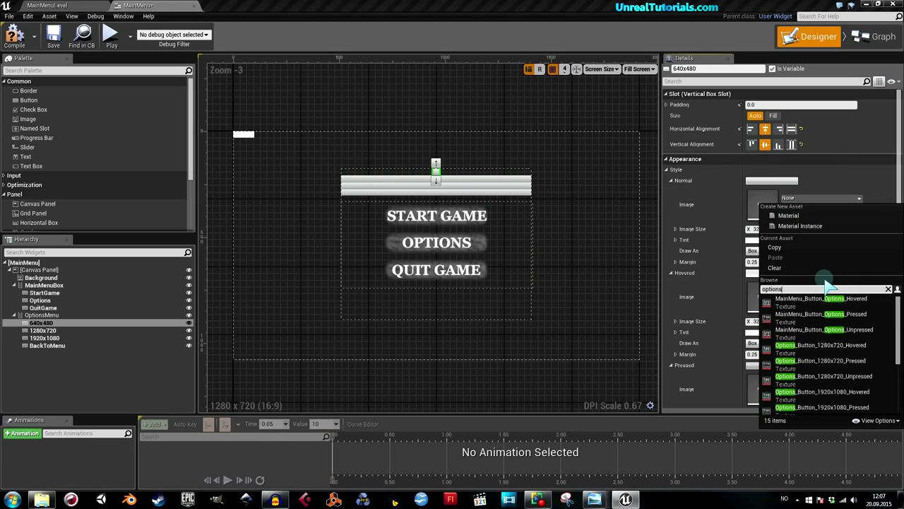
key("BackSpace")
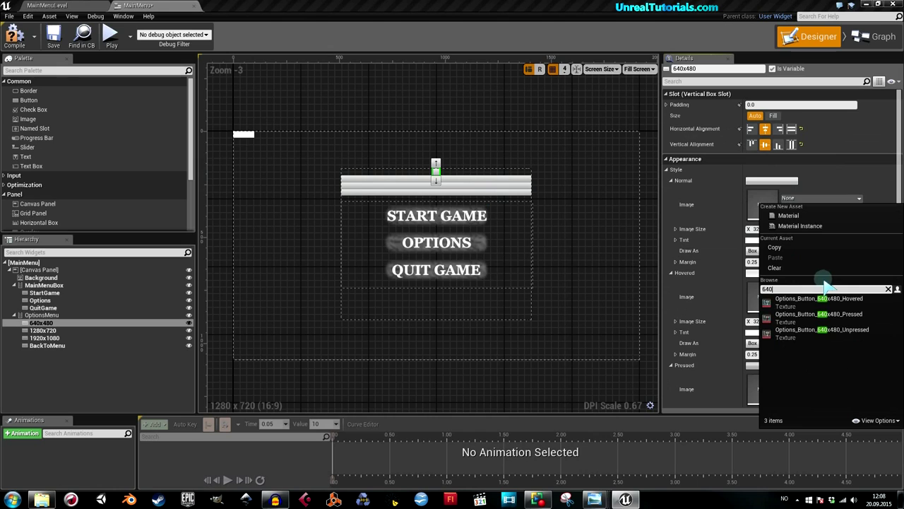
left_click(820, 332)
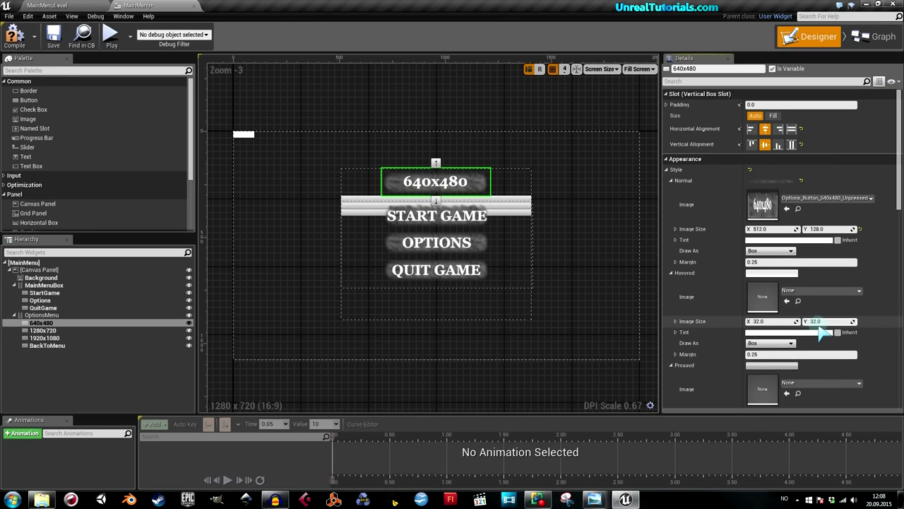
Give the 640x480 button its Hovered and Pressed textures, then hide MainMenuBox
left_click(820, 290)
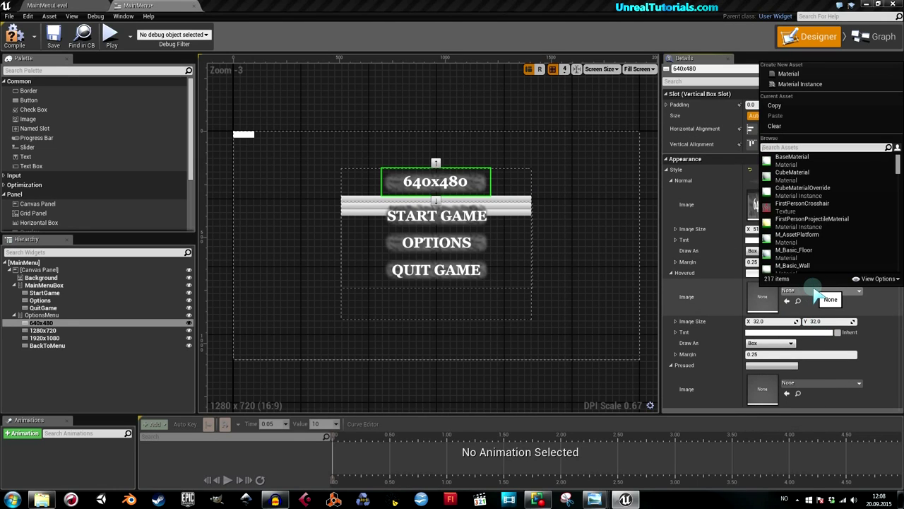
type("604")
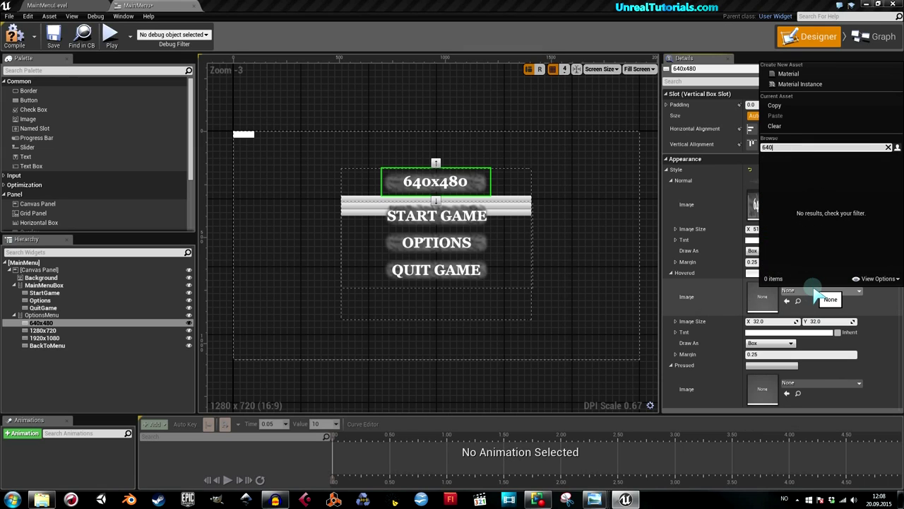
left_click(823, 163)
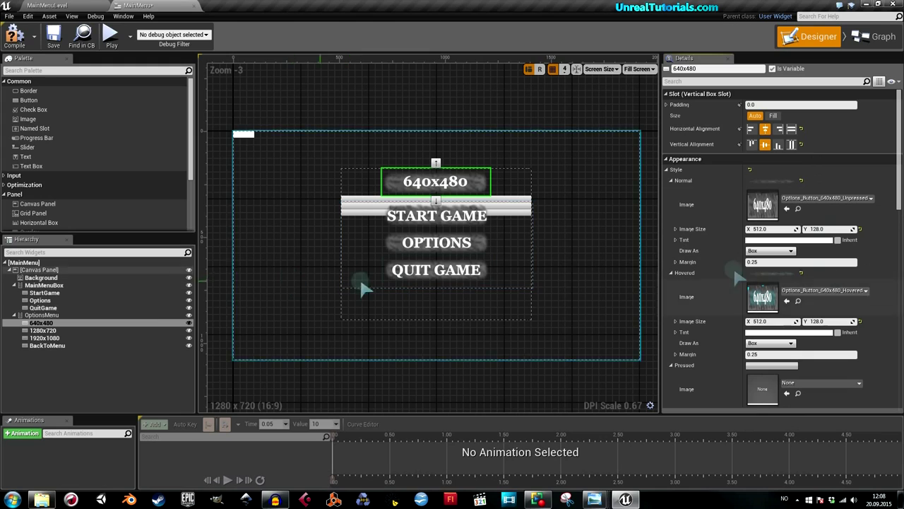
left_click(802, 383)
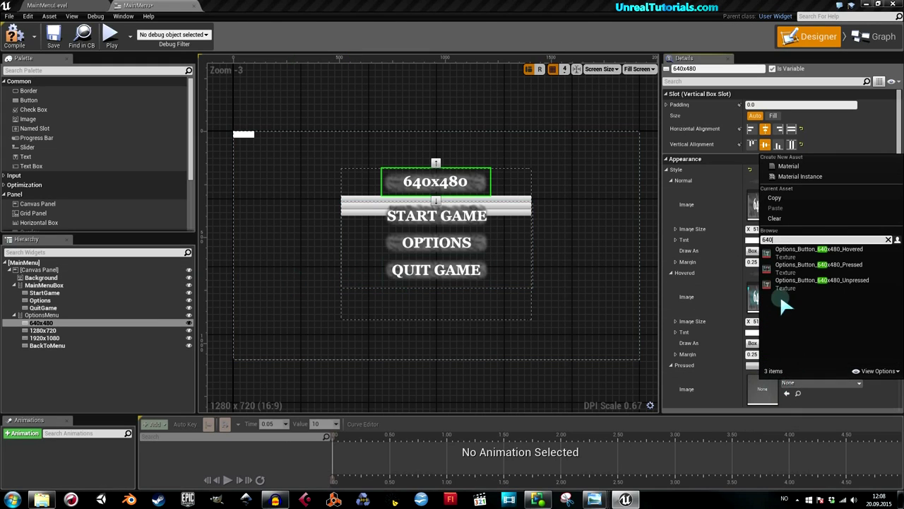
left_click(815, 267)
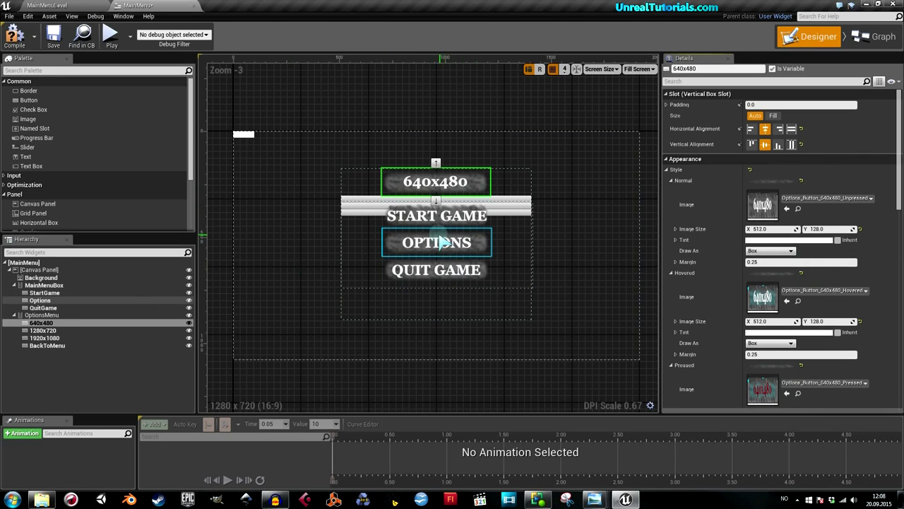
left_click_drag(35, 285, 188, 289)
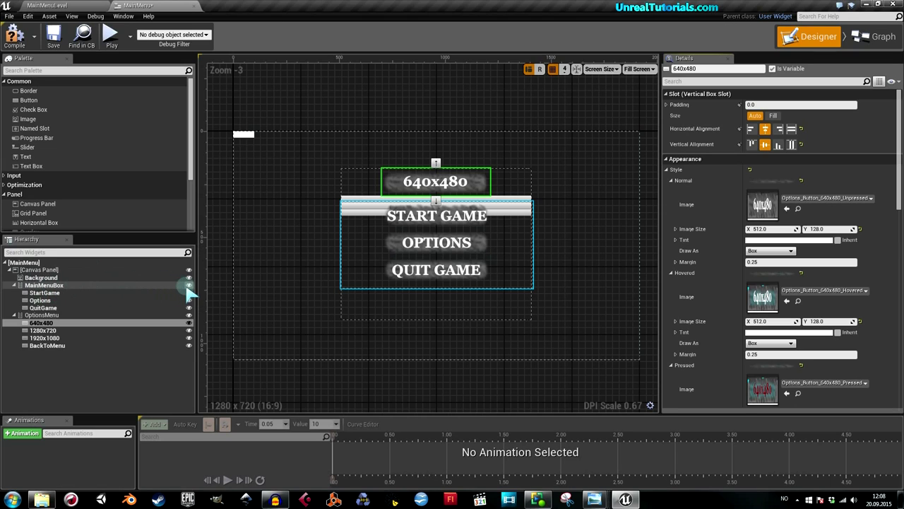
left_click(188, 286)
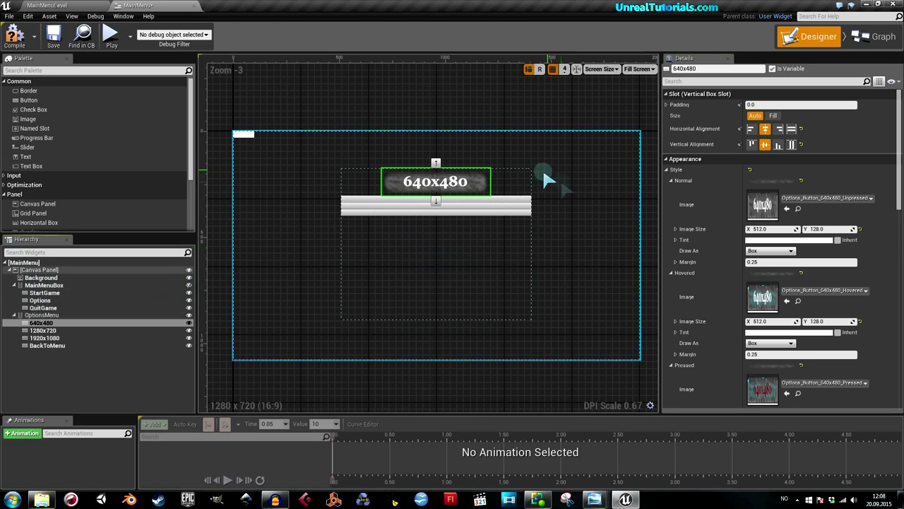
Set the 1280x720 button's normal and hovered images to its Options_Button_1280x720 Unpressed and Hovered textures
left_click(479, 205)
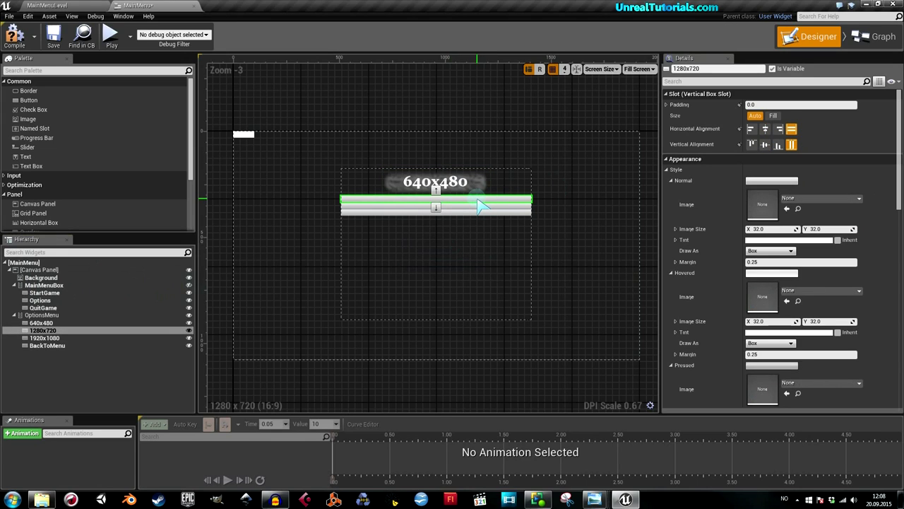
left_click(820, 202)
type("12")
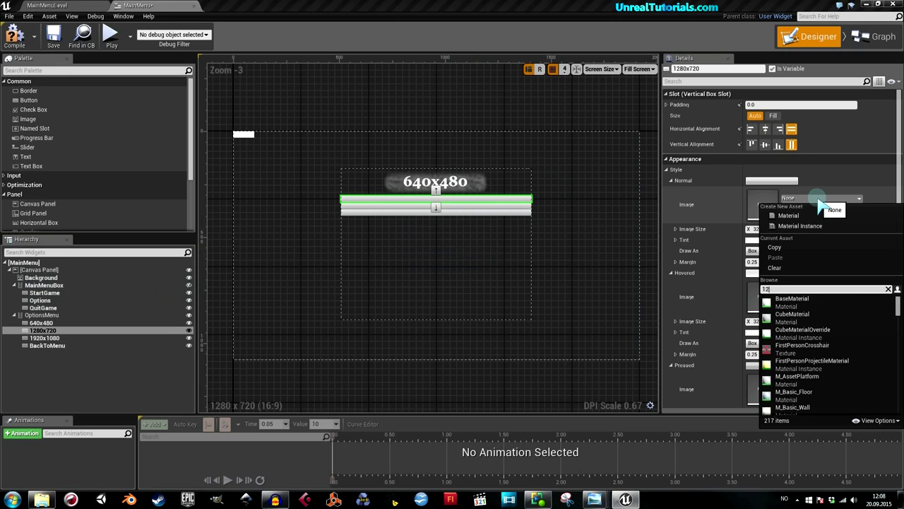
type("80")
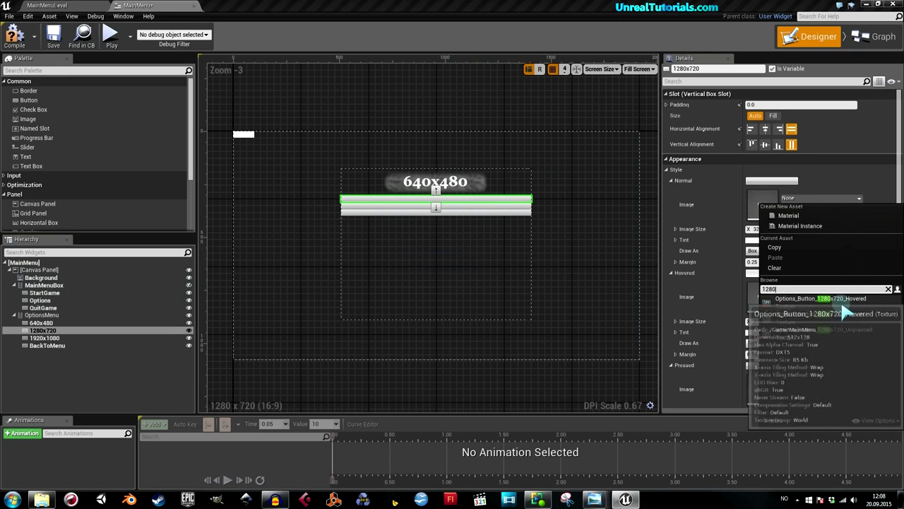
left_click(848, 332)
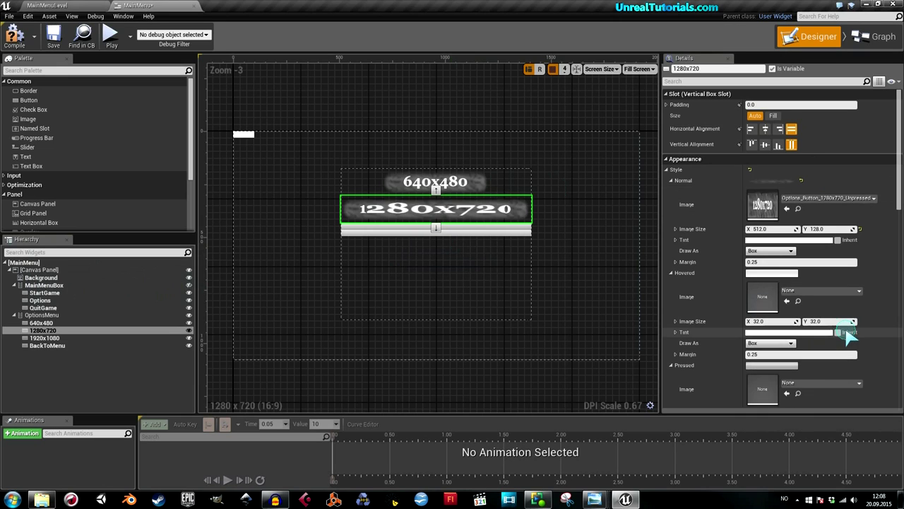
left_click(794, 296)
type("1280")
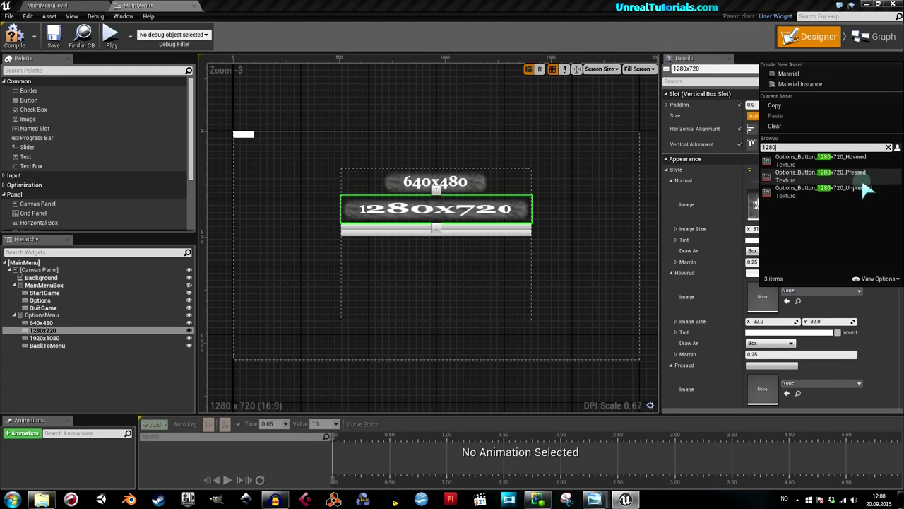
left_click(825, 157)
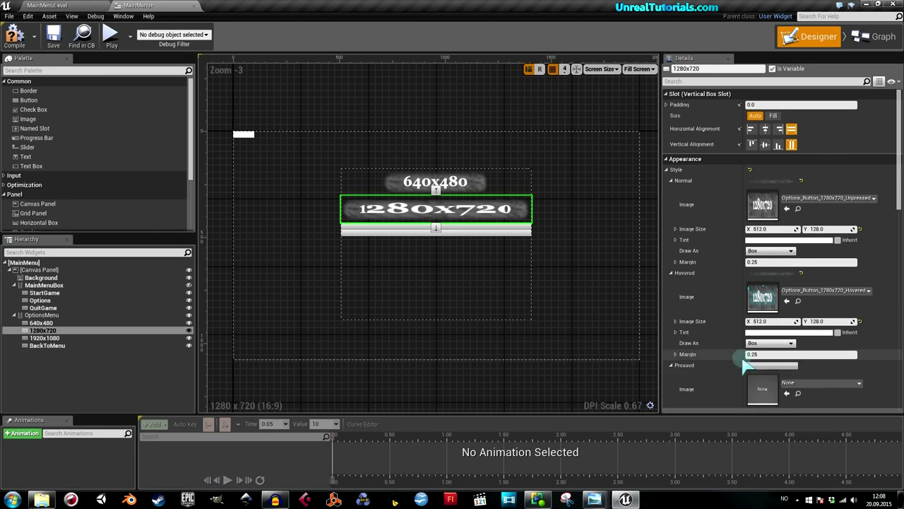
Assign the 1280x720 Pressed texture and centre the button horizontally and vertically
left_click(789, 385)
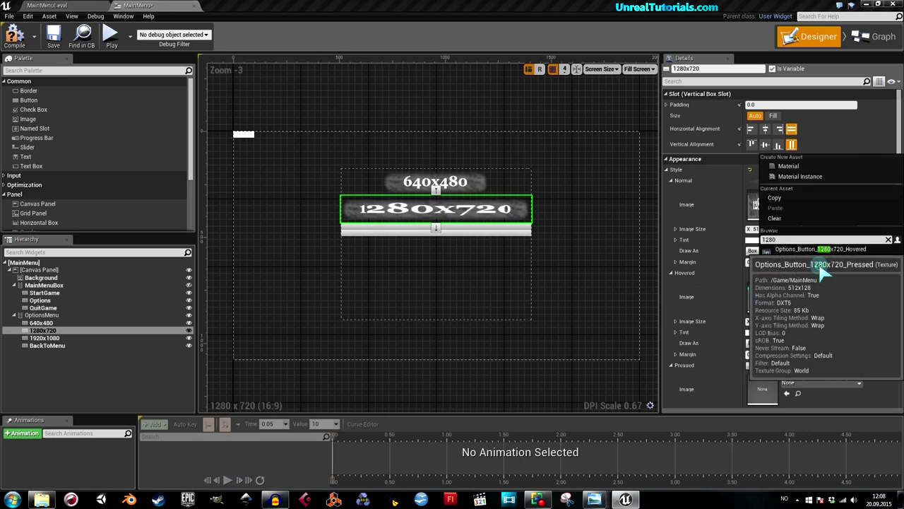
left_click(800, 256)
left_click(765, 128)
left_click(765, 144)
left_click(519, 227)
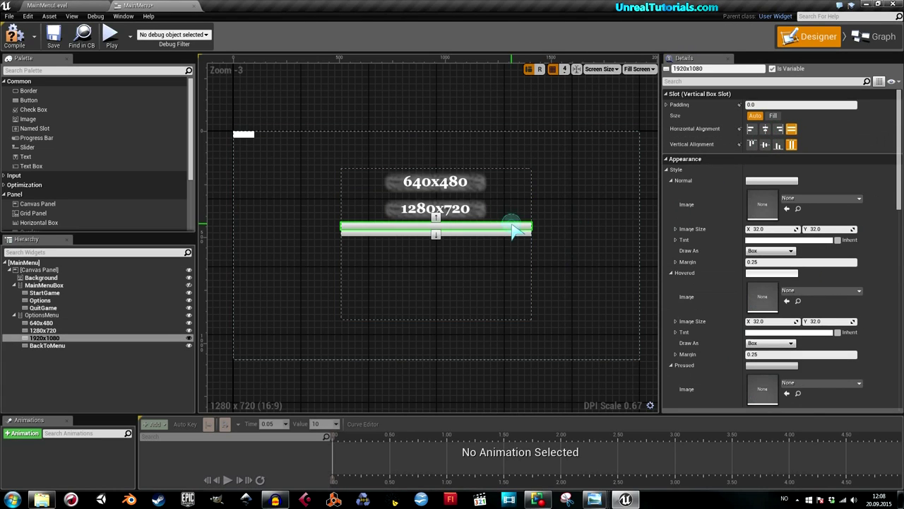
Set the 1920x1080 button's normal and hovered images to its Options_Button_1920x1080 Unpressed and Hovered textures
left_click(788, 200)
type("19")
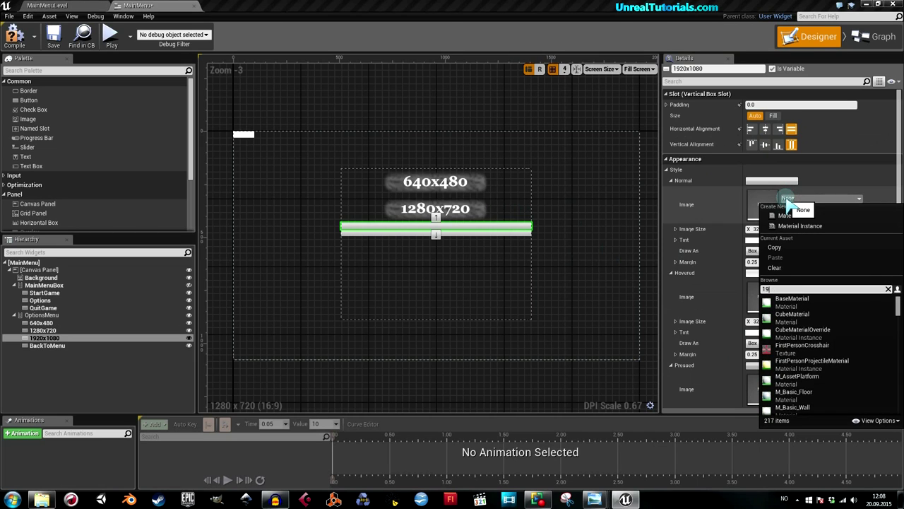
type("20")
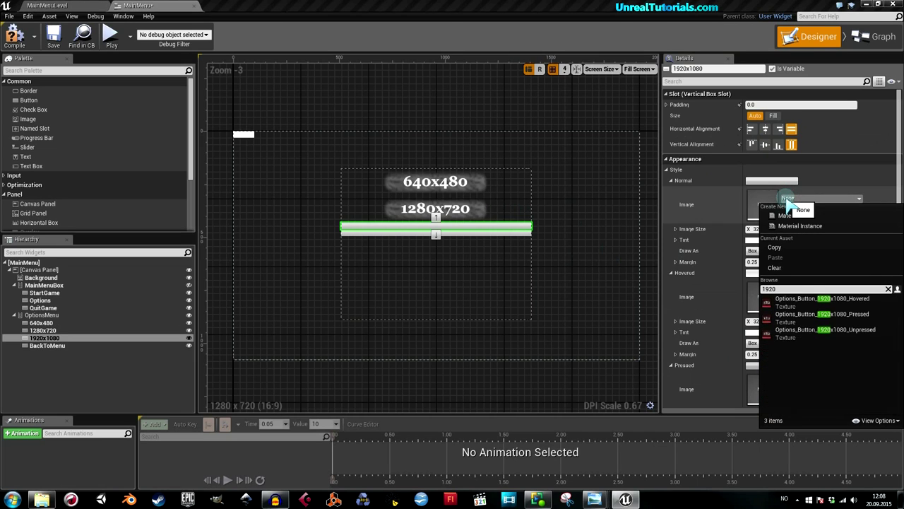
left_click(840, 332)
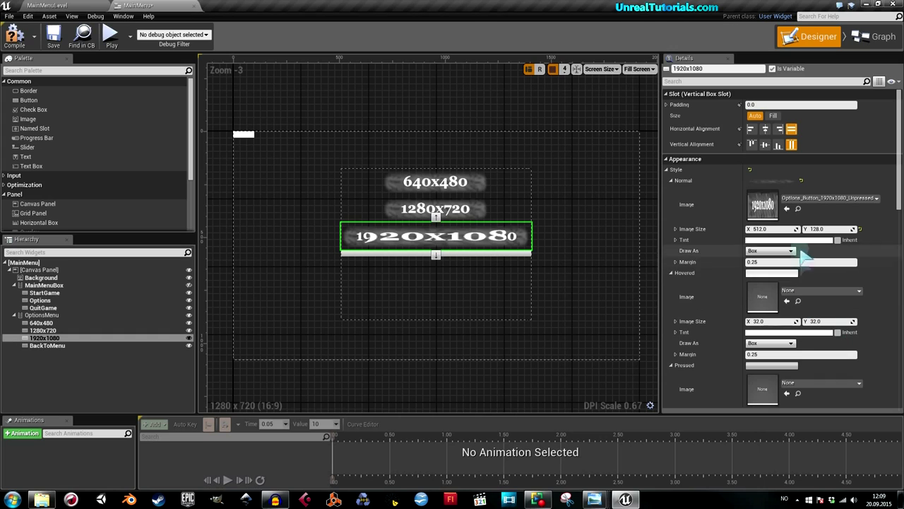
scroll(805, 296, "down", 2)
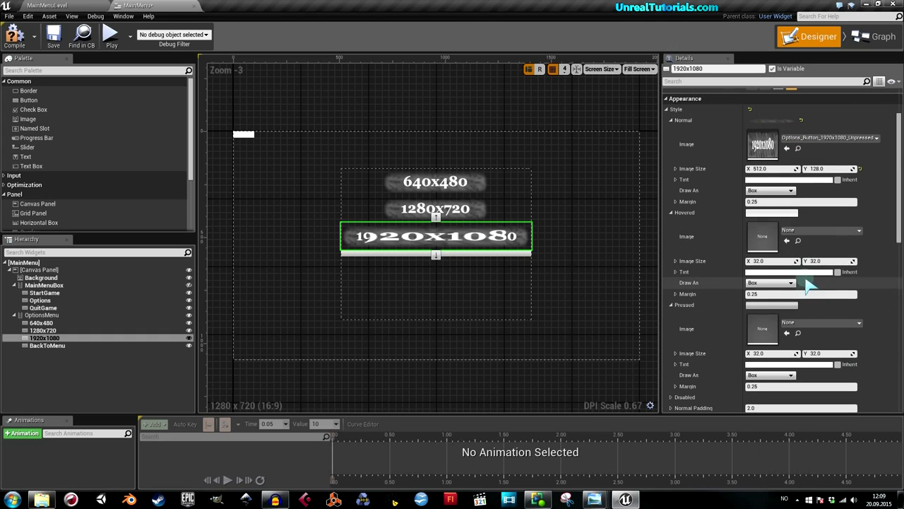
left_click(813, 233)
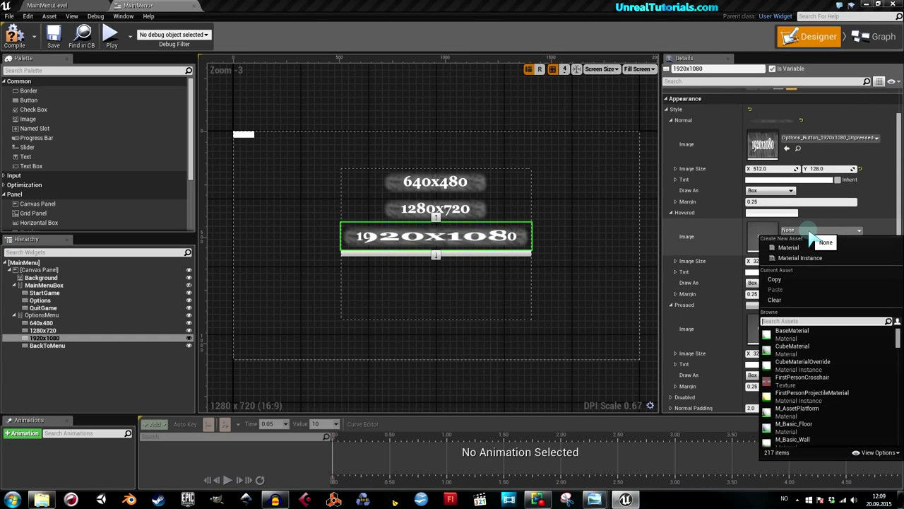
type("1920")
left_click(813, 337)
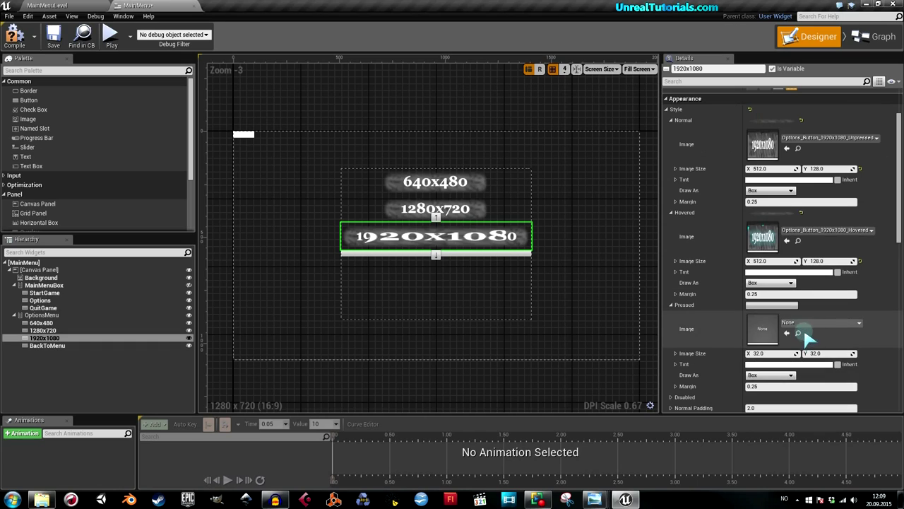
Assign the 1920x1080 Pressed texture and centre the button horizontally
left_click(806, 326)
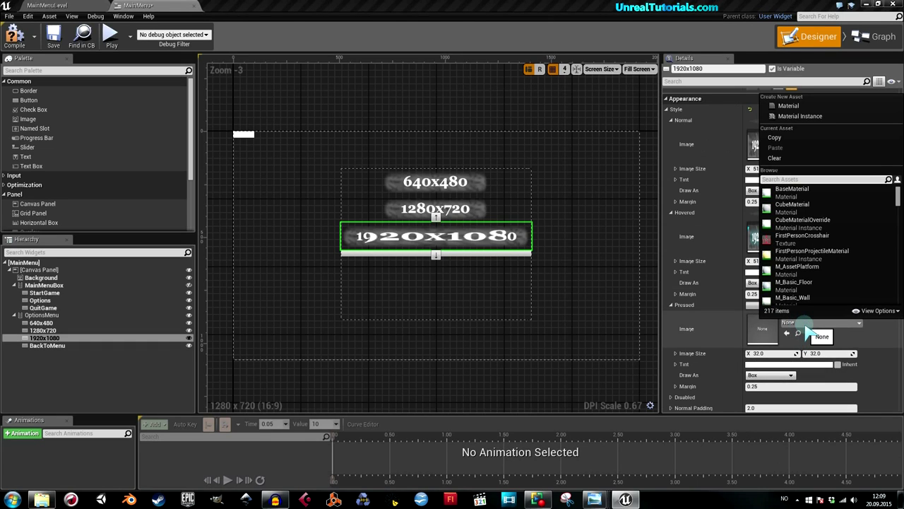
type("19")
left_click(816, 207)
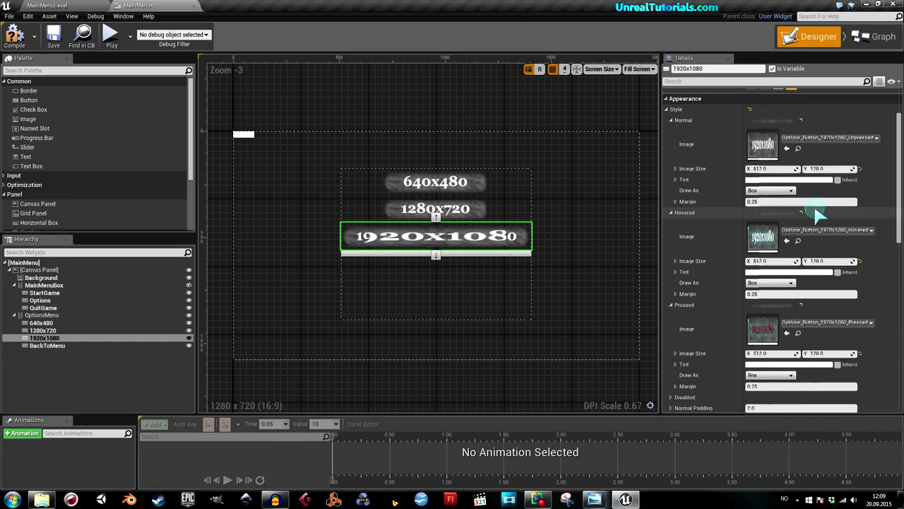
scroll(812, 173, "up", 3)
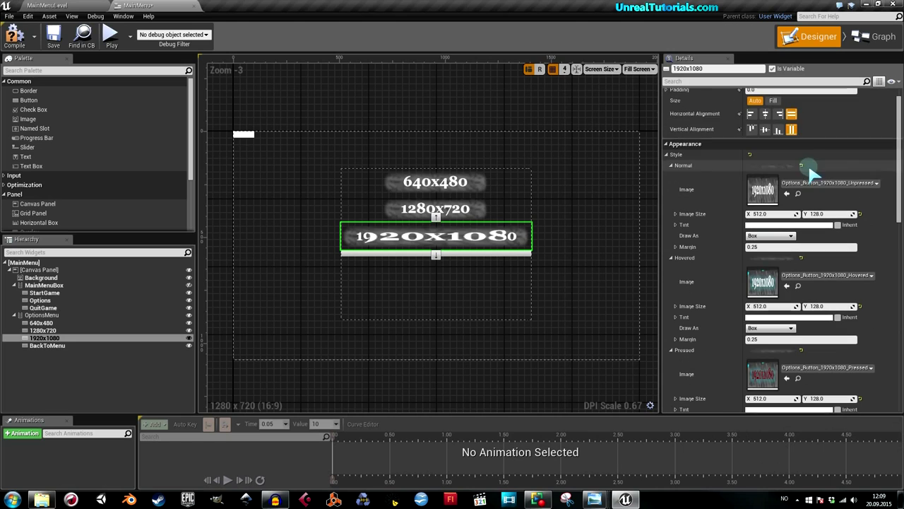
left_click(766, 114)
left_click(509, 253)
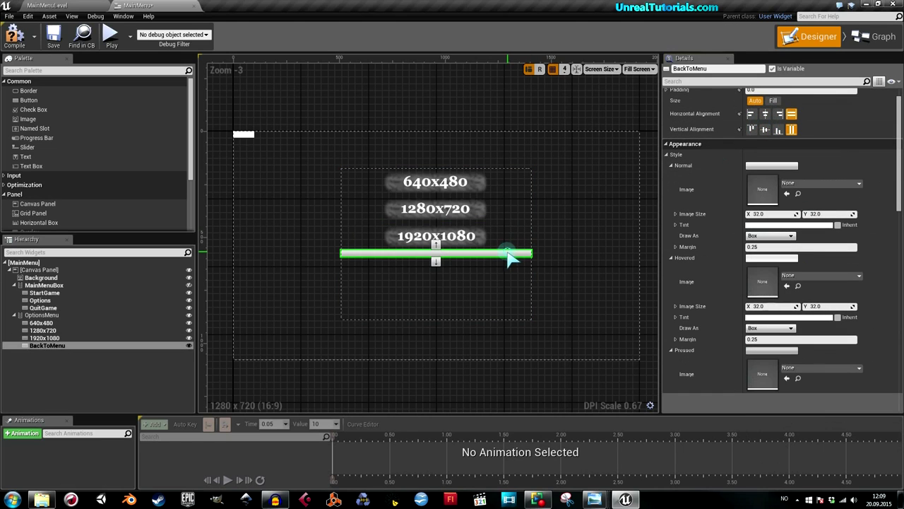
Set BackToMenu's normal and hovered images to the Options_Button_BackToMenu Unpressed and Hovered textures
left_click(789, 183)
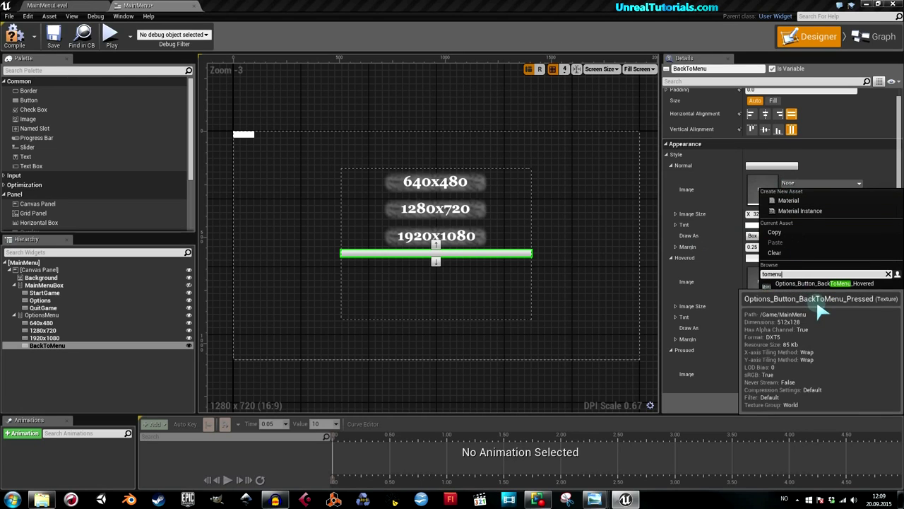
left_click(823, 314)
scroll(823, 314, "down", 5)
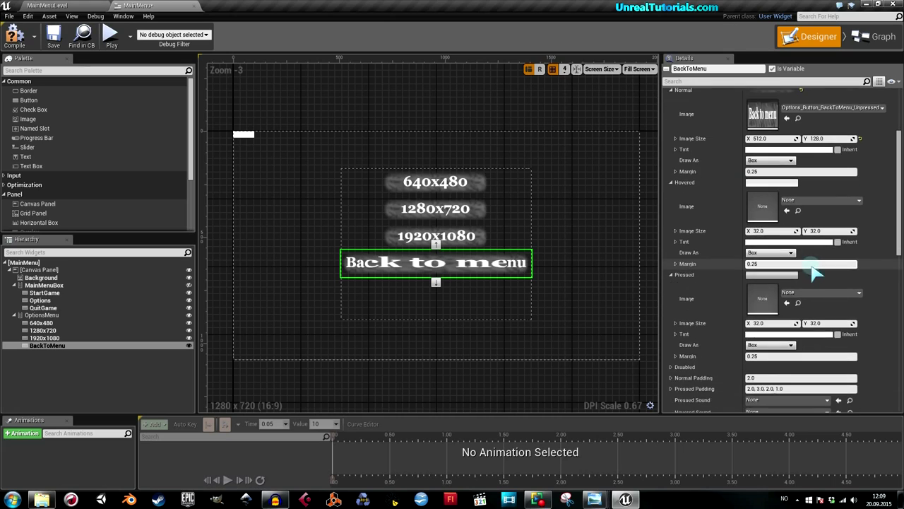
left_click(810, 171)
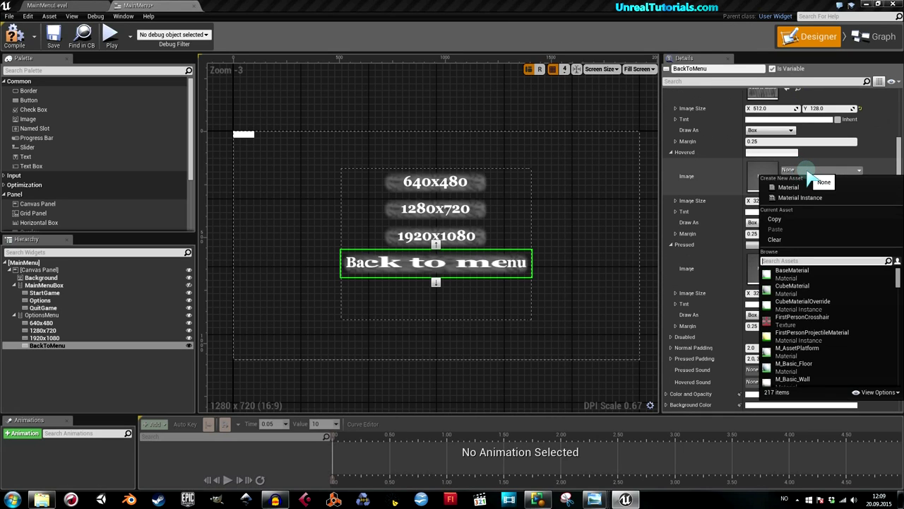
type("backto")
left_click(825, 270)
Assign the BackToMenu Pressed texture and centre the button horizontally and vertically
scroll(820, 240, "down", 4)
left_click(809, 203)
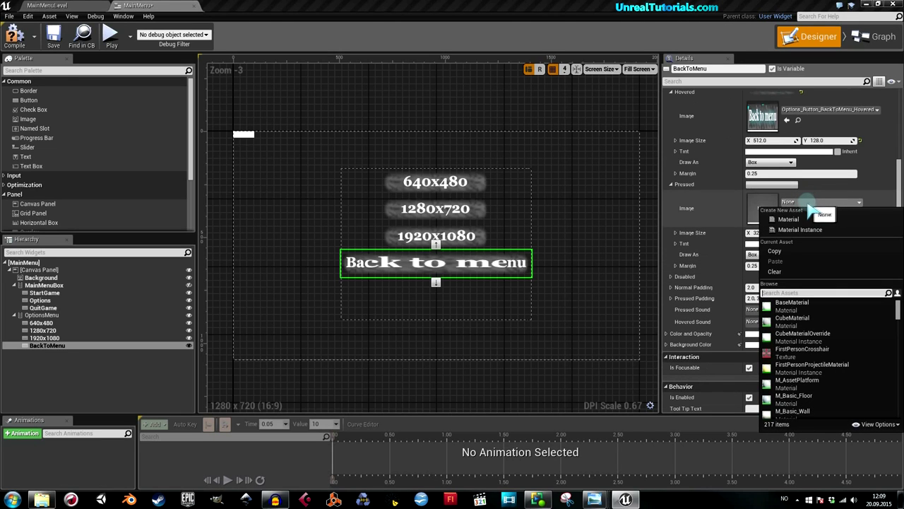
type("backtoo")
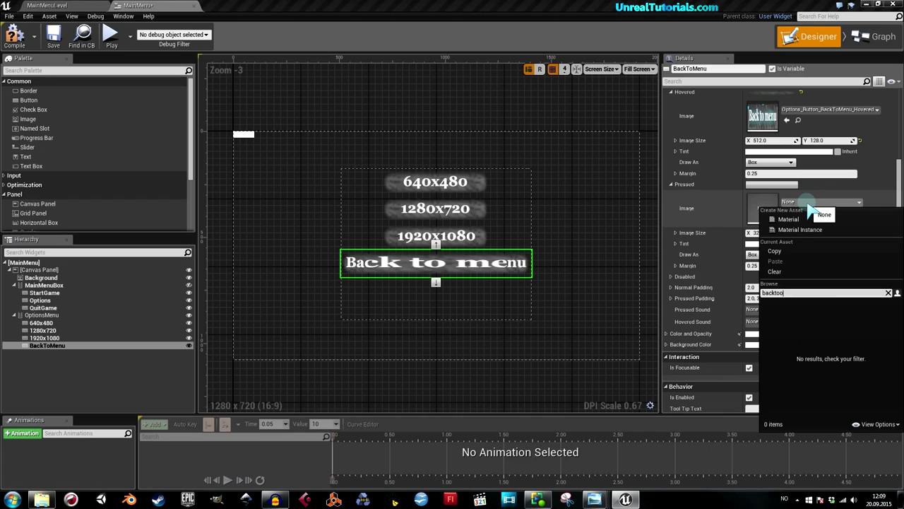
key("BackSpace")
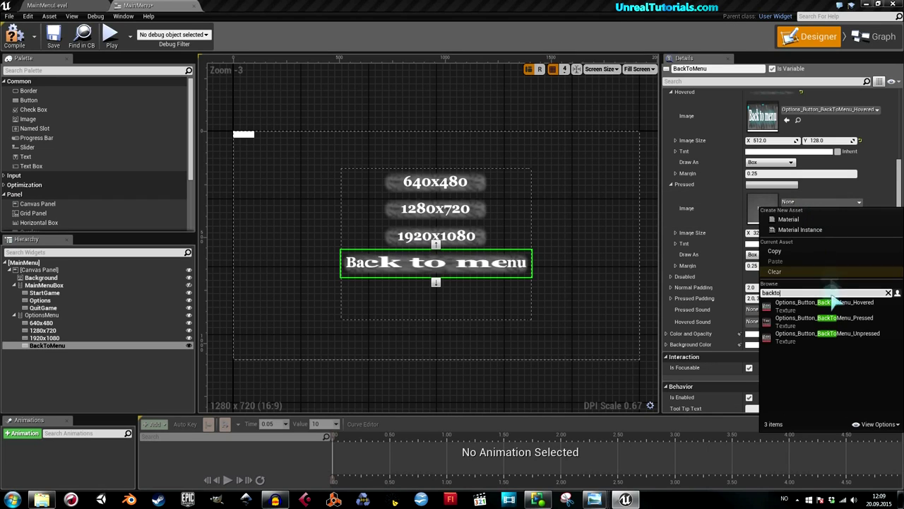
left_click(834, 319)
scroll(818, 138, "up", 5)
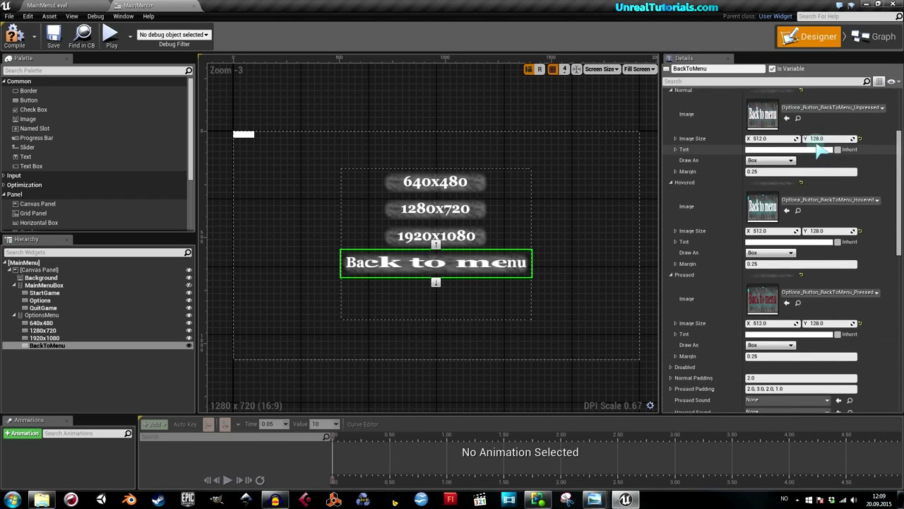
left_click(765, 98)
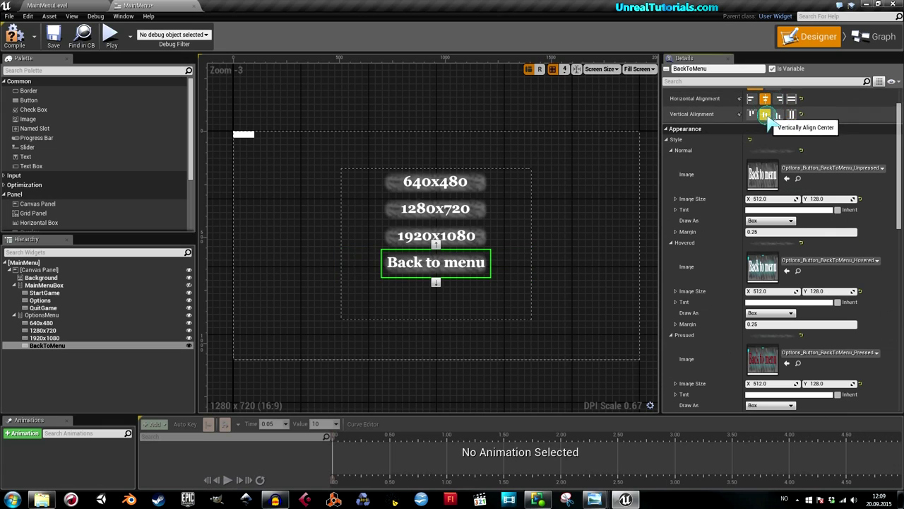
left_click(765, 114)
left_click(461, 316)
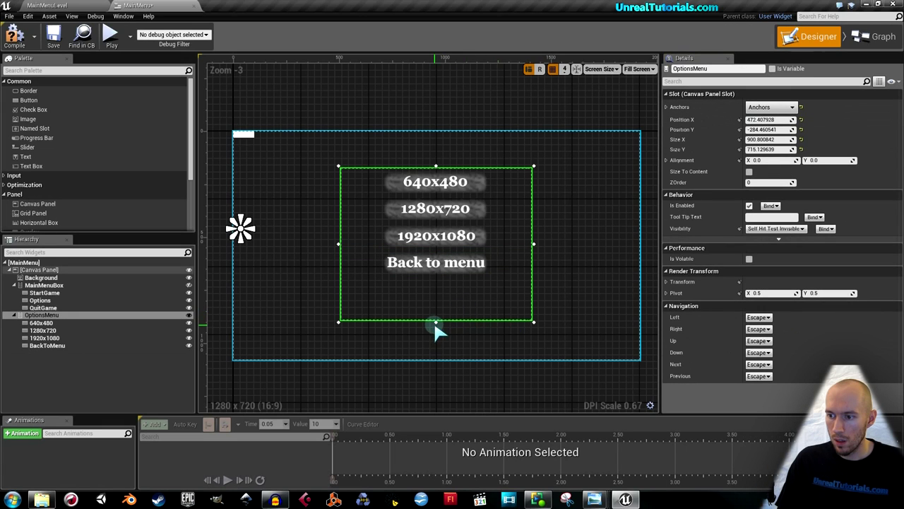
Shorten OptionsMenu to fit its four buttons and move it down over the main menu
left_click_drag(436, 323, 436, 283)
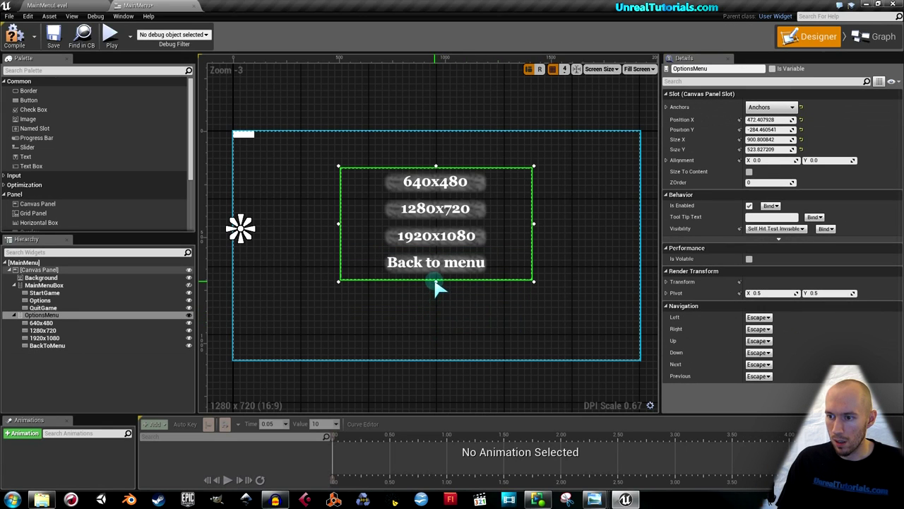
left_click(188, 285)
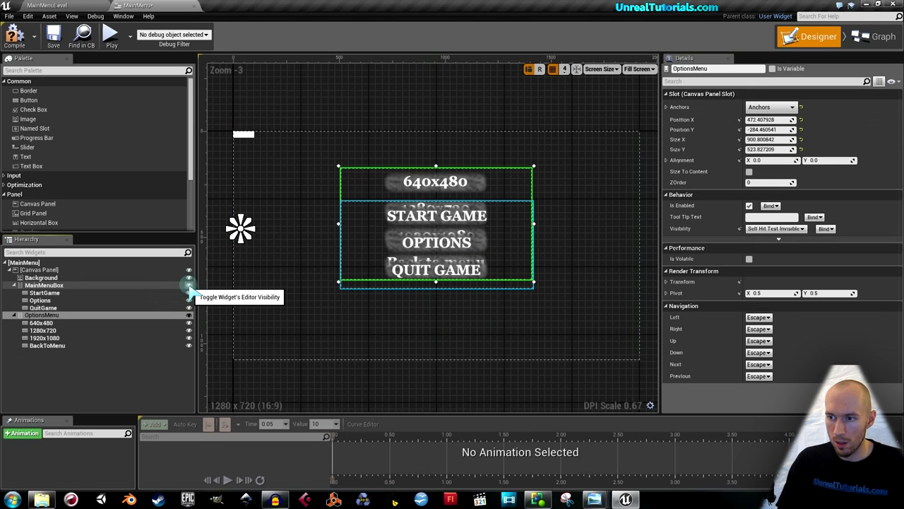
left_click(188, 284)
left_click(188, 285)
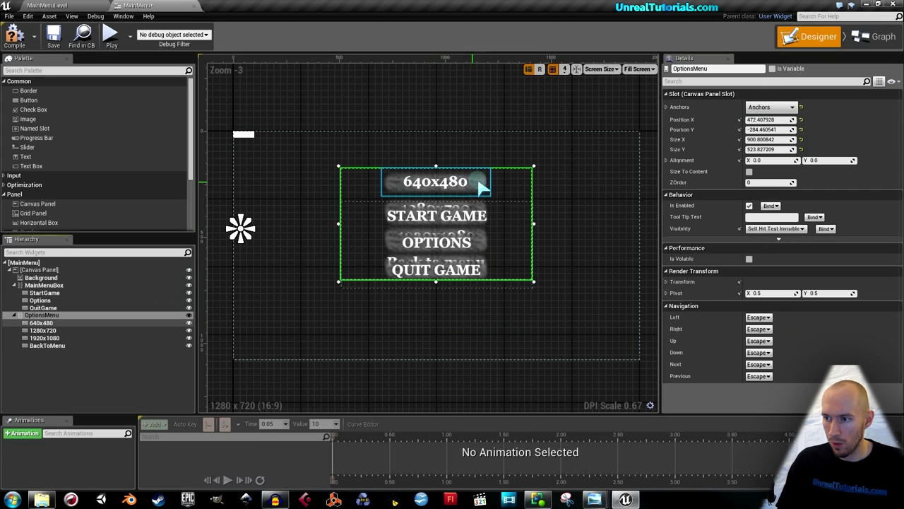
left_click_drag(500, 184, 499, 208)
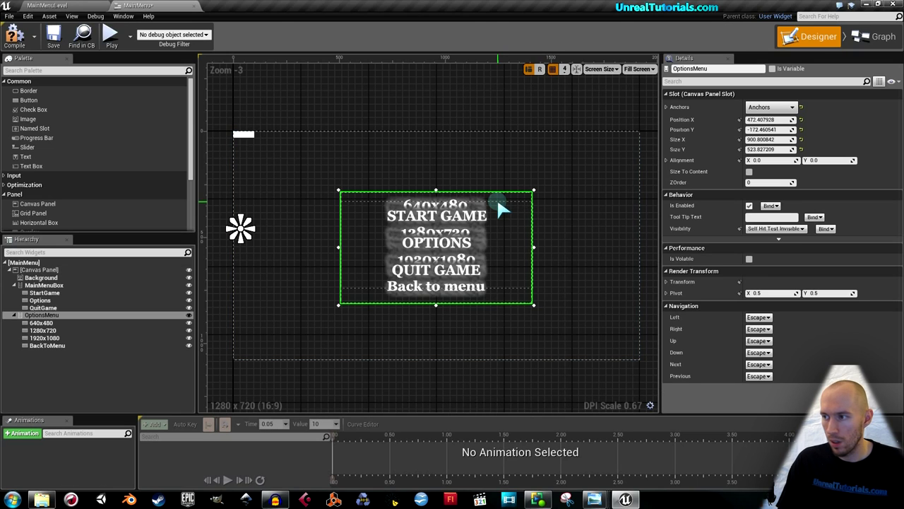
Anchor OptionsMenu to the screen centre and check its overlap with the main menu buttons
left_click(761, 107)
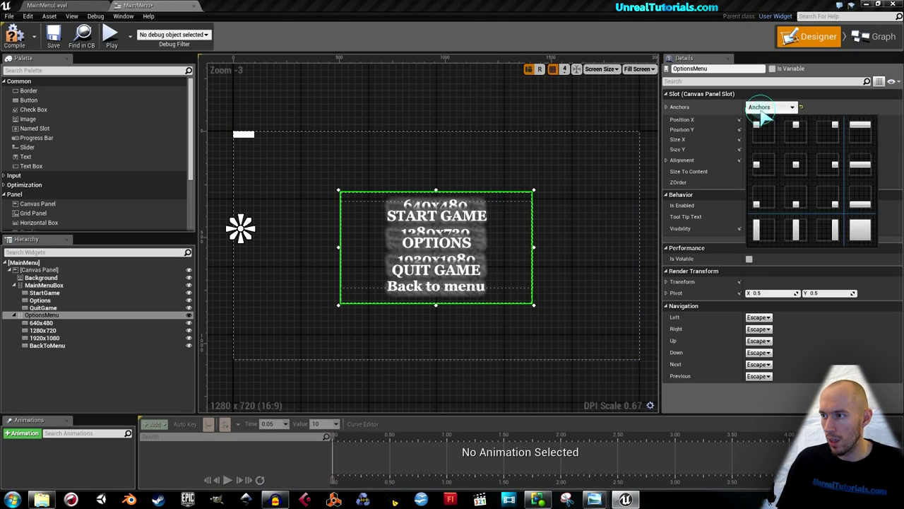
left_click(795, 167)
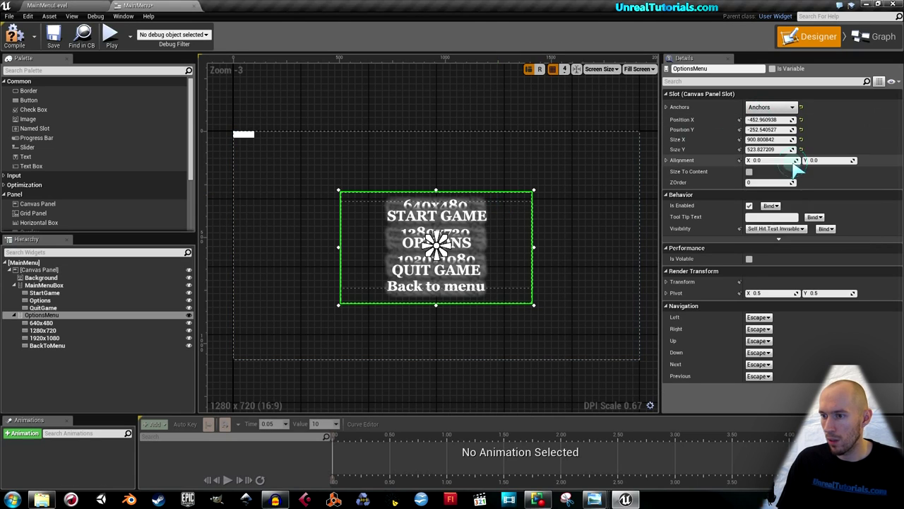
left_click(189, 284)
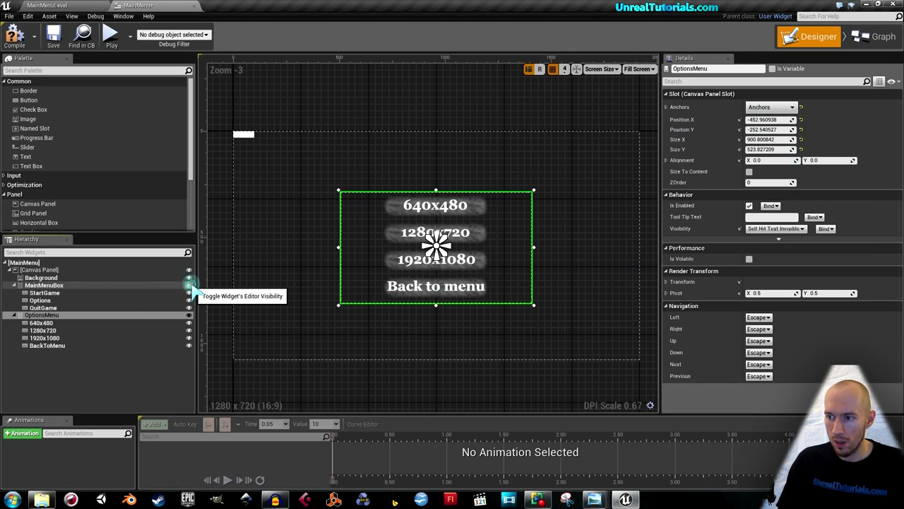
left_click(188, 284)
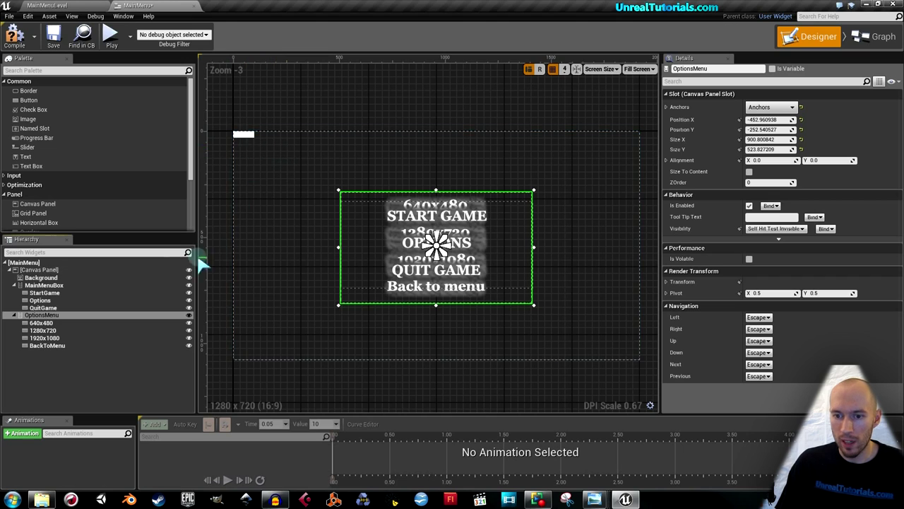
Select the Background image and save the MainMenu widget
left_click(47, 270)
left_click(44, 277)
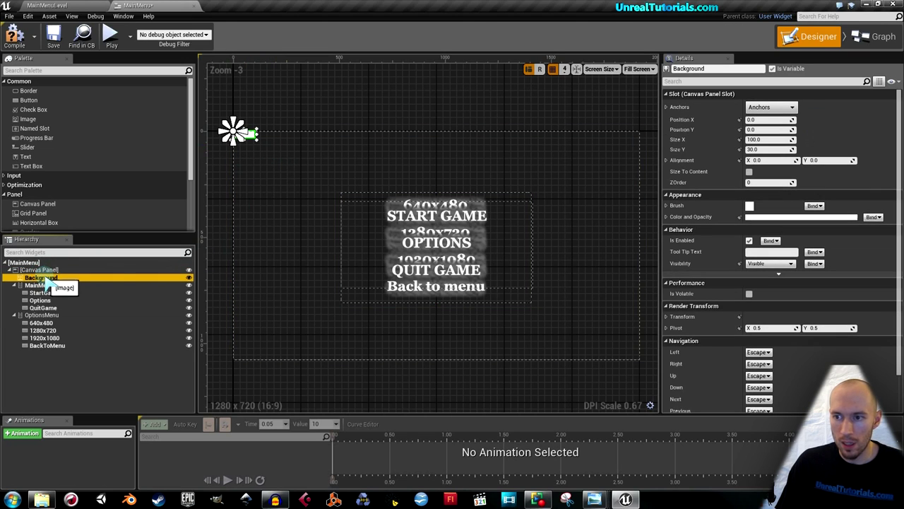
left_click(52, 41)
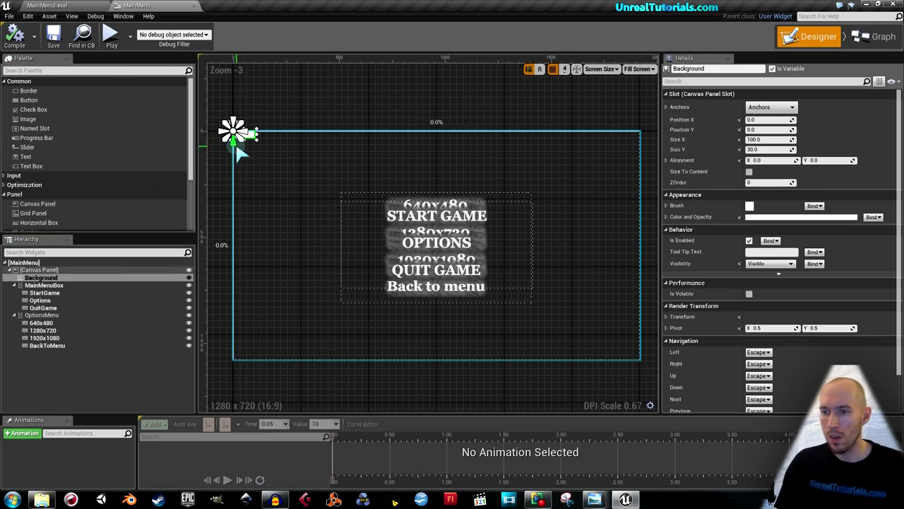
Stretch the Background image past every canvas edge and apply the full-stretch anchor preset
left_click_drag(257, 139, 644, 367)
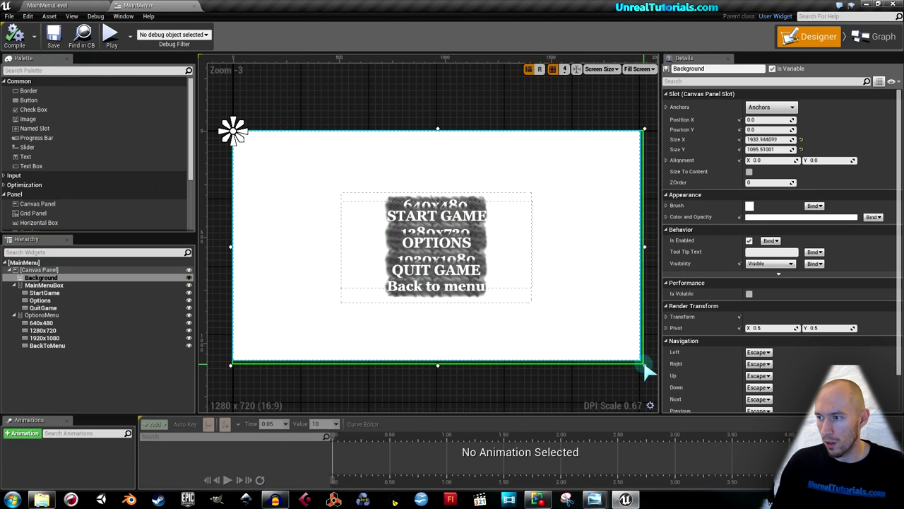
left_click_drag(237, 135, 262, 167)
left_click_drag(233, 131, 227, 128)
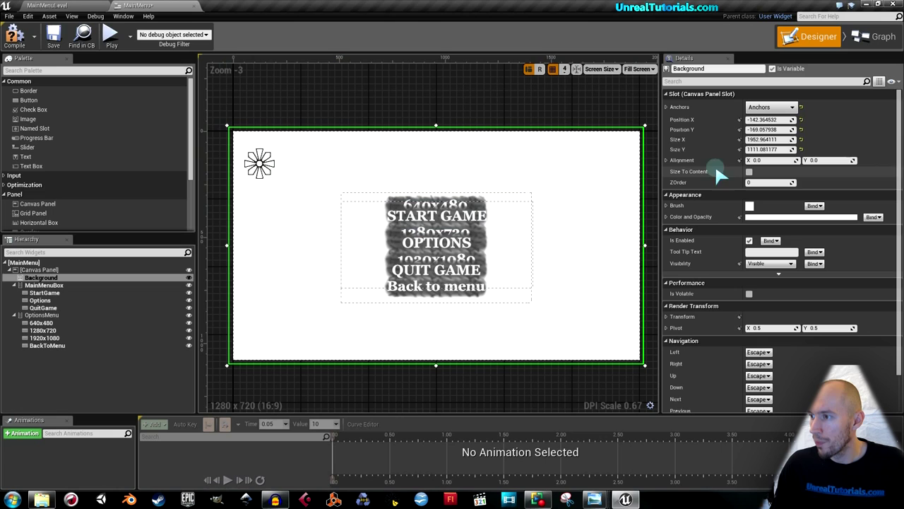
left_click(763, 107)
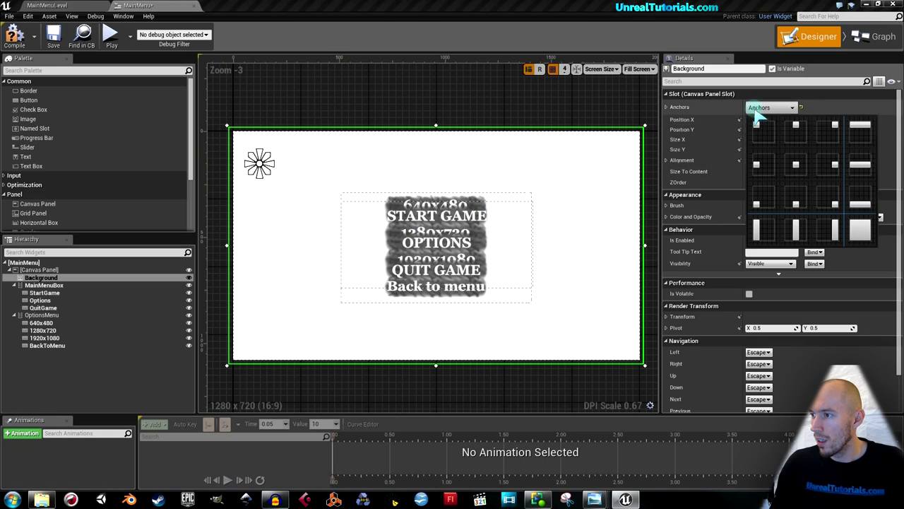
left_click(861, 230)
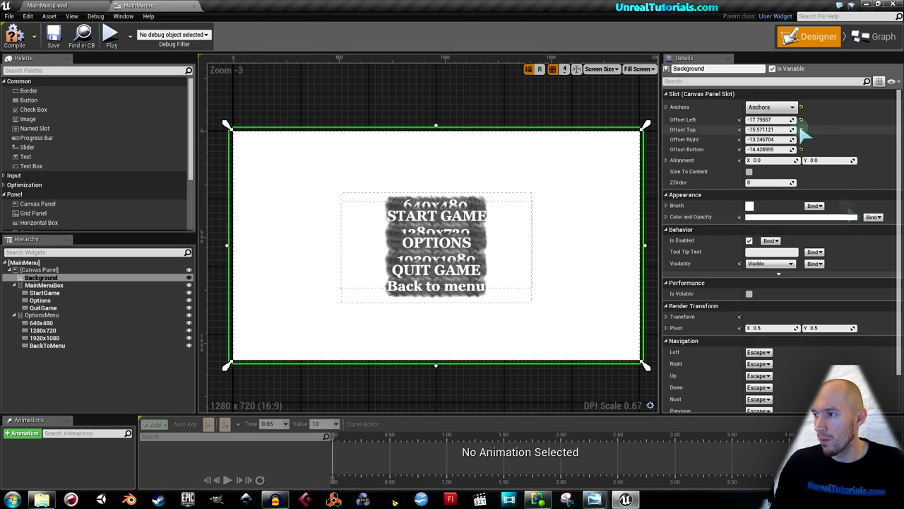
left_click(769, 107)
left_click(861, 230)
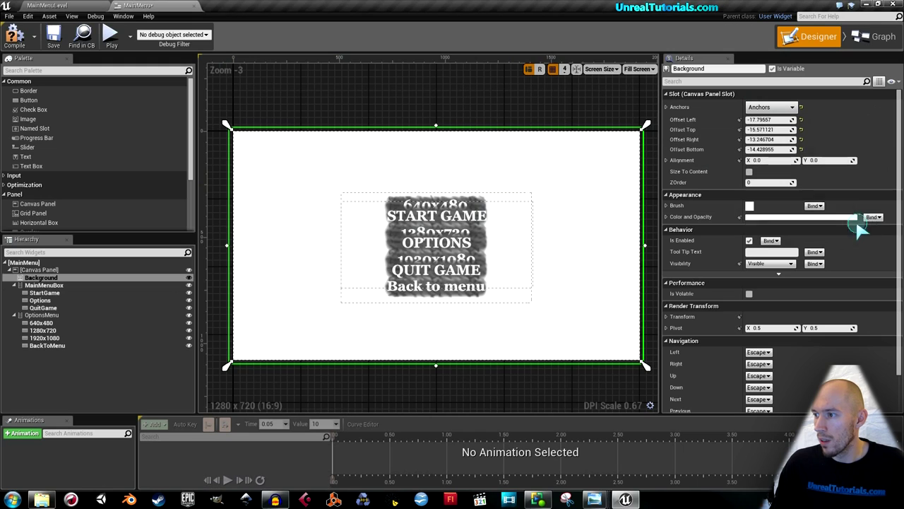
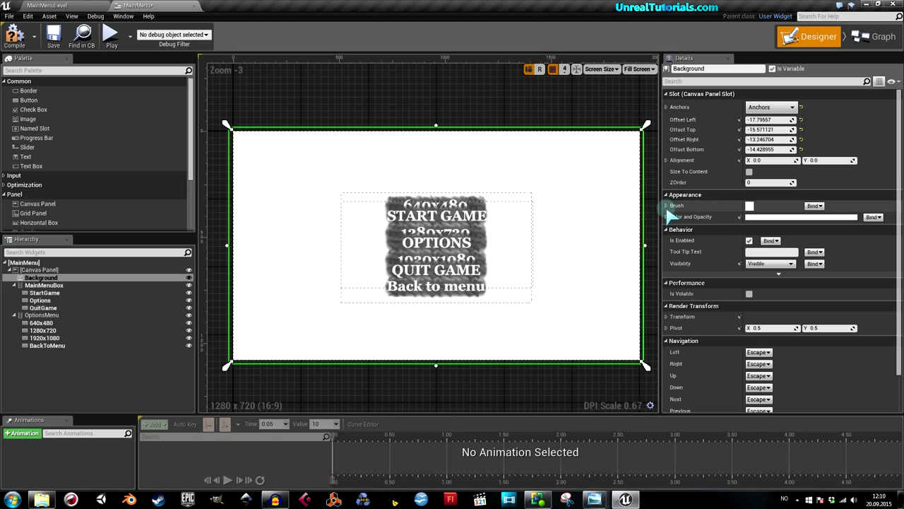
Set the Background brush image to MainMenu_Background_2, hide OptionsMenu, and add a new Image widget
left_click(667, 206)
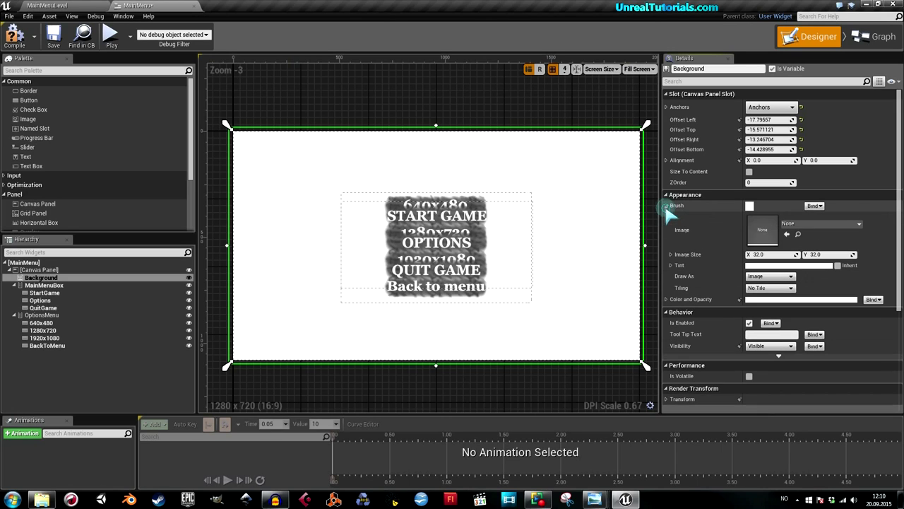
left_click(788, 224)
type("bac")
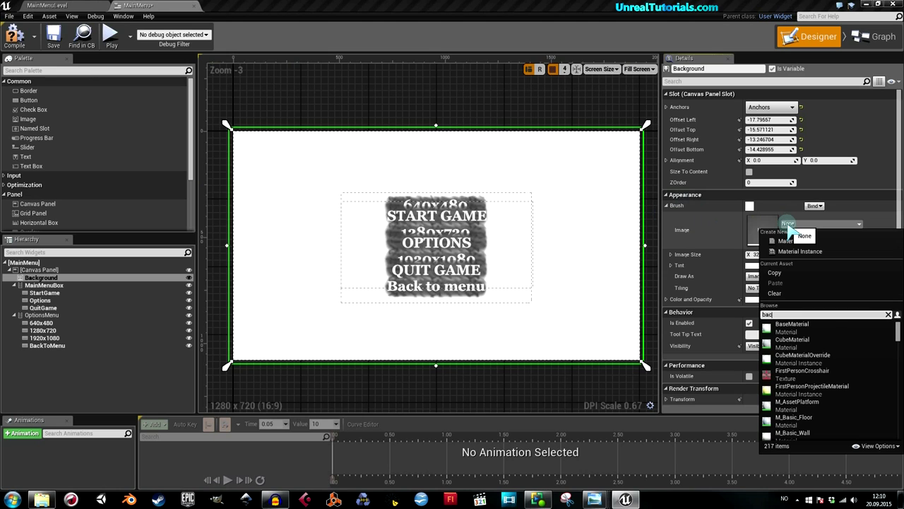
type("kgroun")
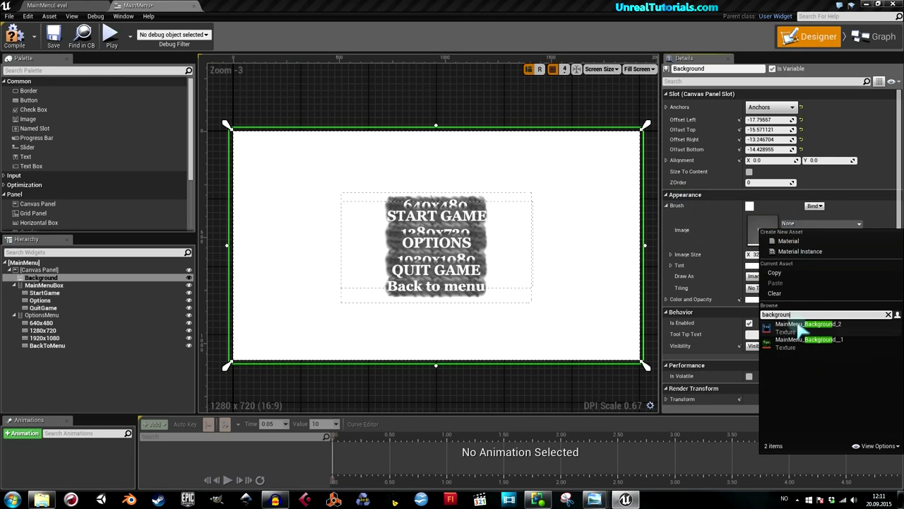
left_click(802, 341)
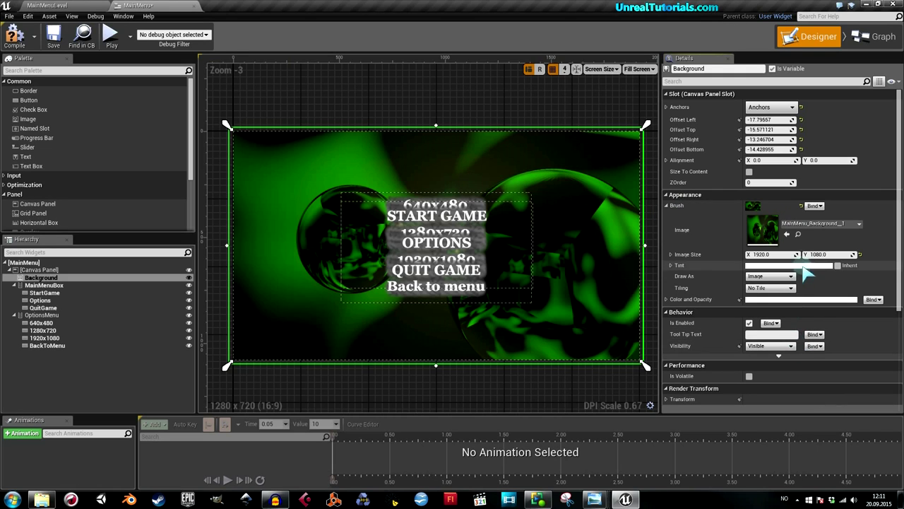
left_click(807, 225)
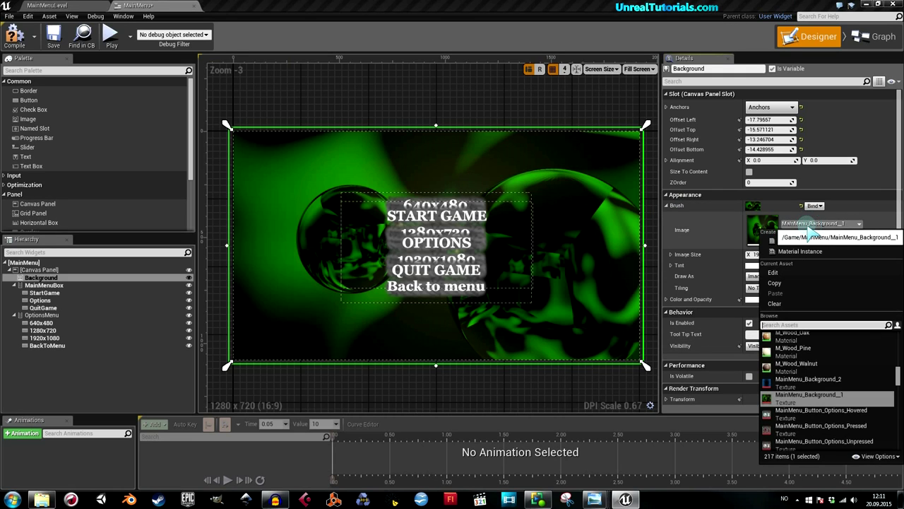
left_click(808, 379)
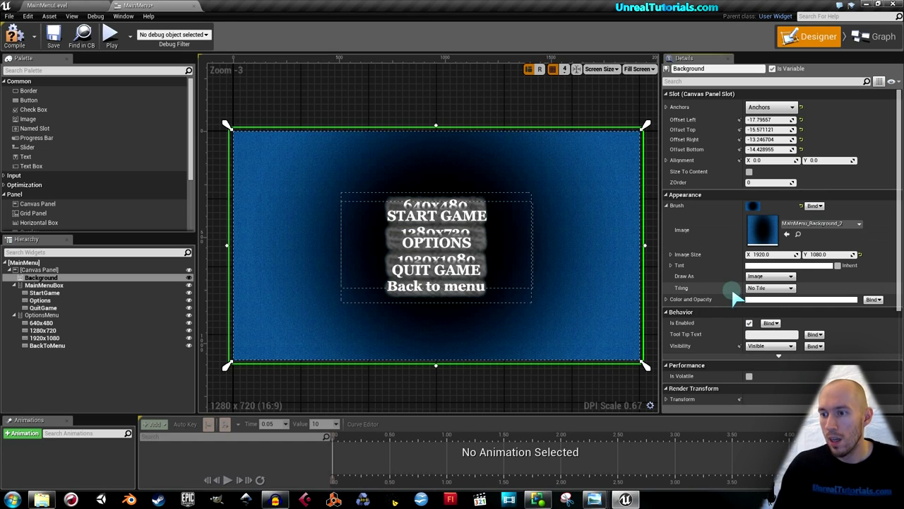
left_click(189, 315)
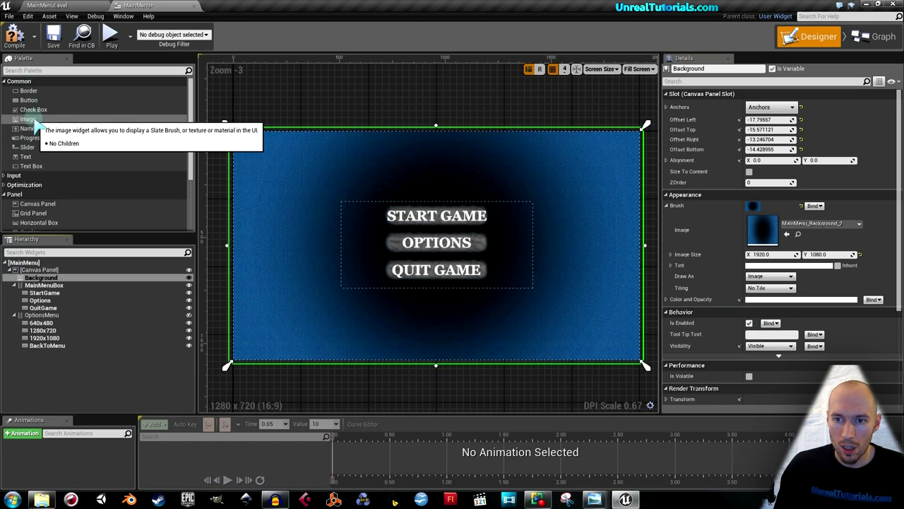
left_click_drag(28, 118, 35, 357)
Rename the new image widget to MyGameLogo
left_click(32, 353)
left_click(32, 354)
type("MyGameLogo")
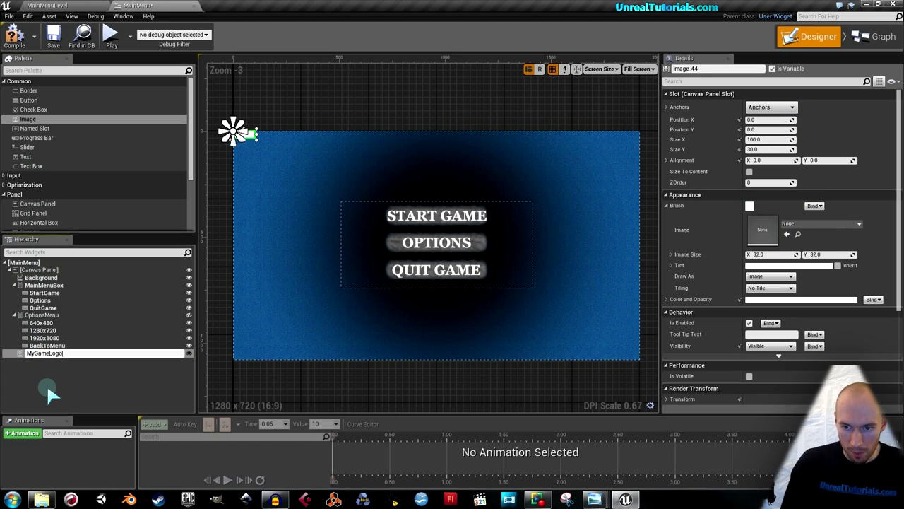
key("Return")
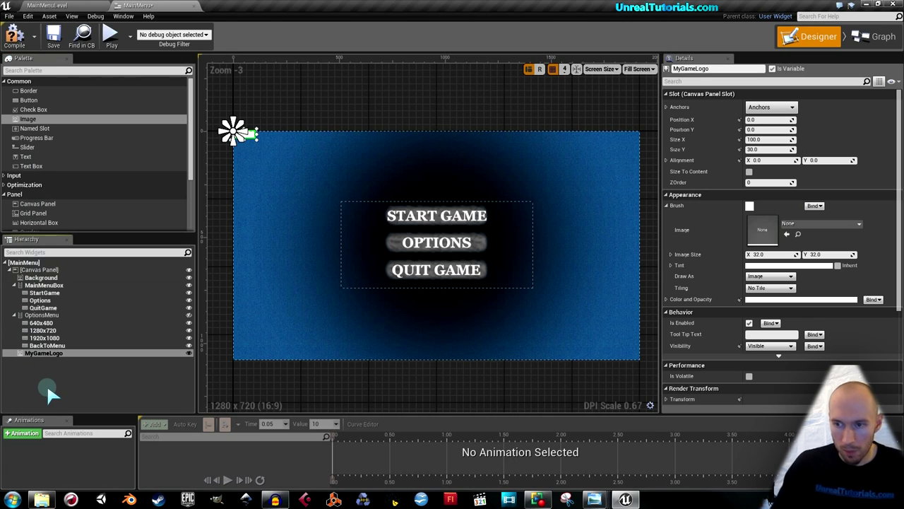
Place MyGameLogo above the START GAME button and stretch it into a wide banner
left_click_drag(228, 130, 500, 195)
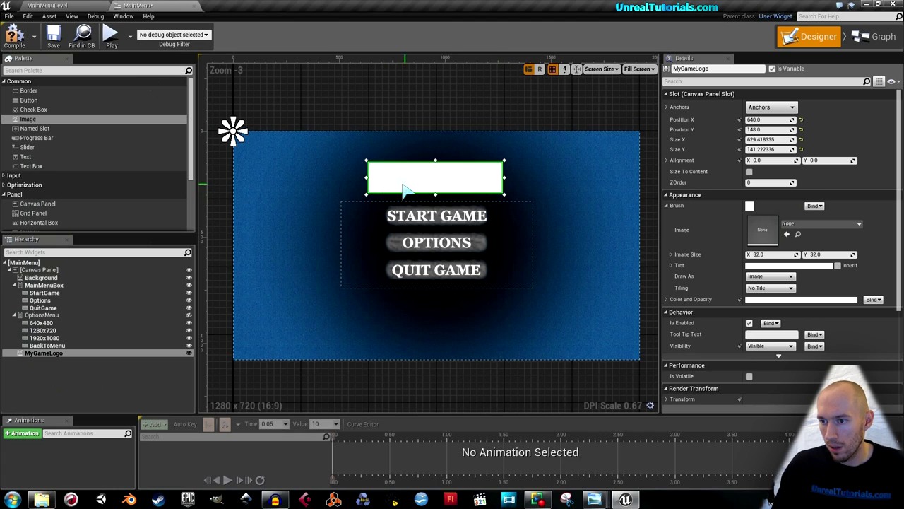
left_click_drag(367, 176, 361, 179)
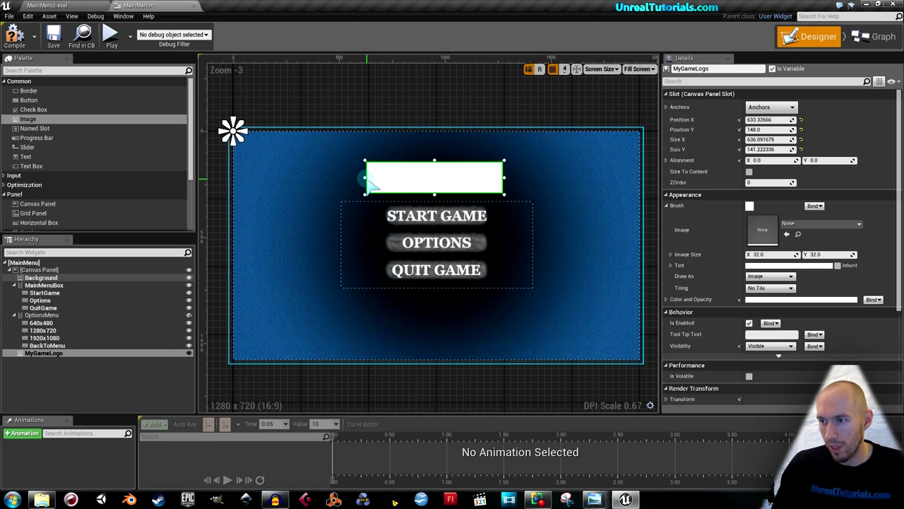
left_click_drag(416, 186, 421, 183)
left_click_drag(511, 178, 513, 178)
left_click_drag(368, 176, 361, 173)
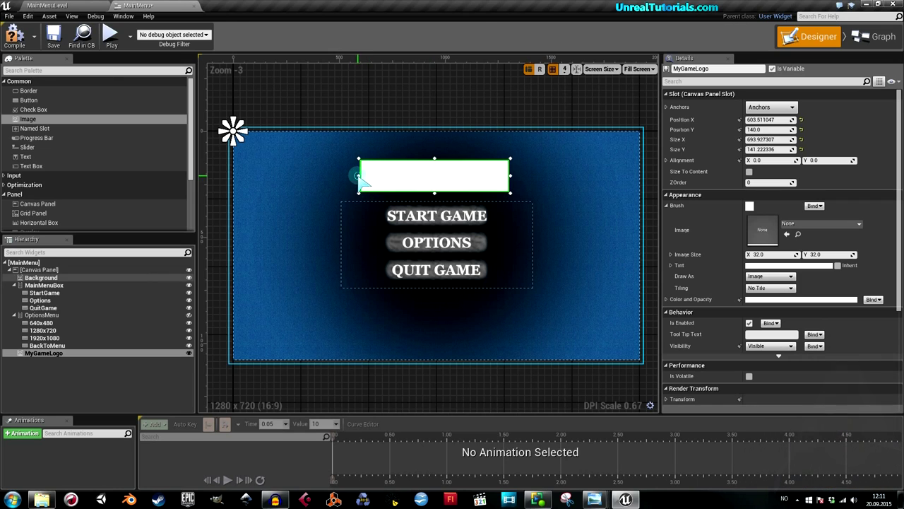
left_click_drag(367, 185, 373, 185)
Search MyGameLogo's brush image assets for 'logo', 'unre' and 'my', finding no logo texture
left_click(811, 224)
type("logo")
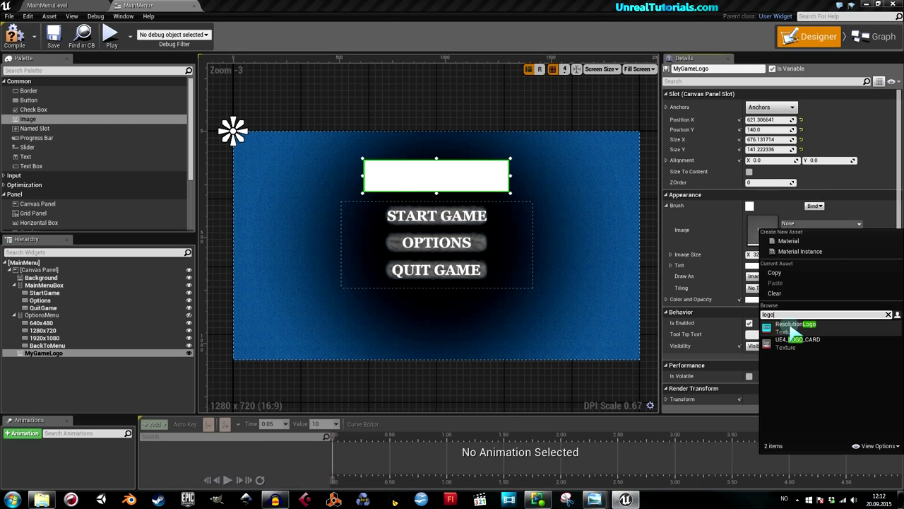
type("unre")
key("BackSpace")
key("BackSpace")
key("BackSpace")
key("BackSpace")
key("BackSpace")
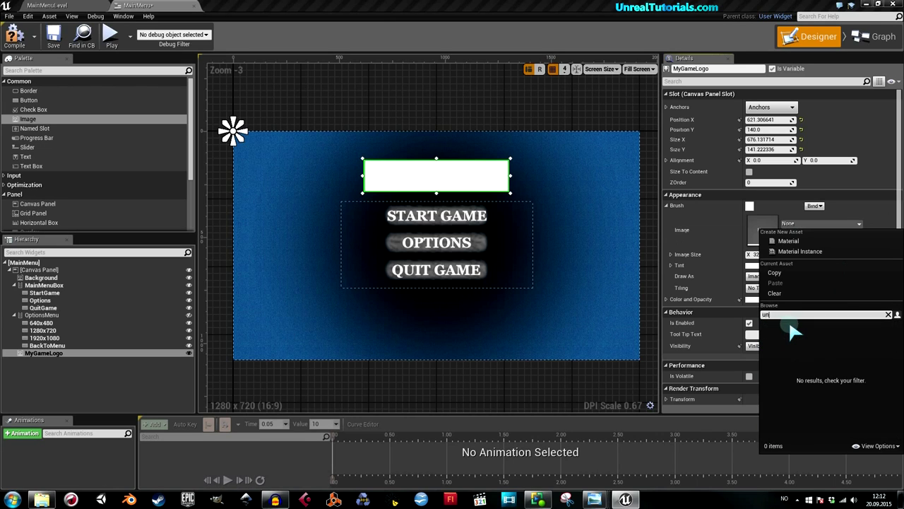
type("my")
key("BackSpace")
key("BackSpace")
key("BackSpace")
key("BackSpace")
key("BackSpace")
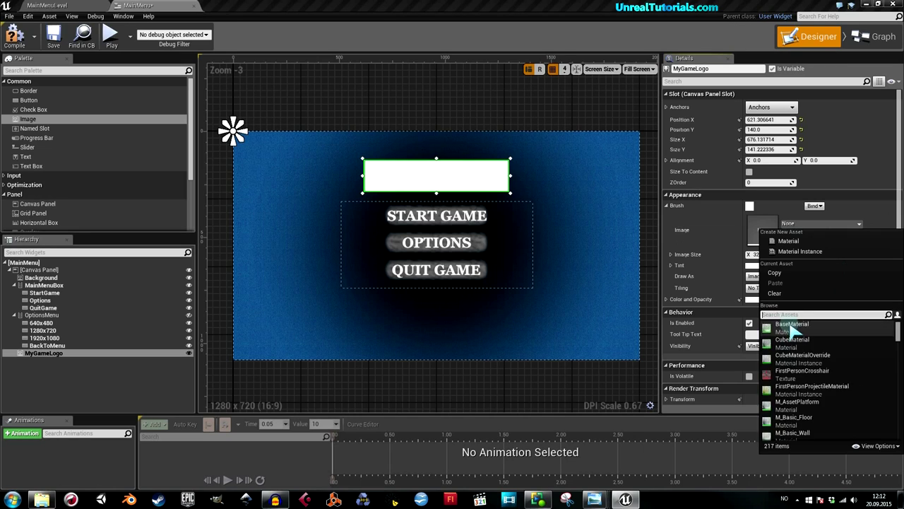
scroll(798, 346, "down", 10)
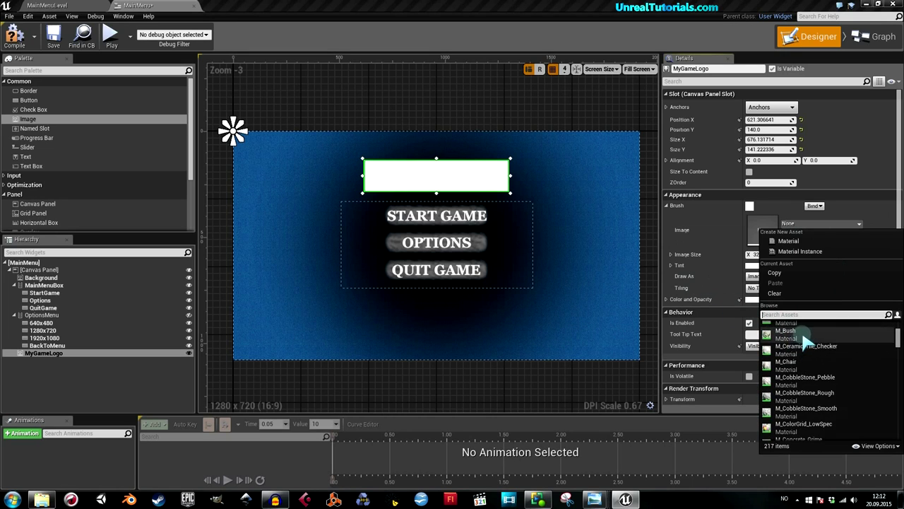
scroll(798, 342, "down", 5)
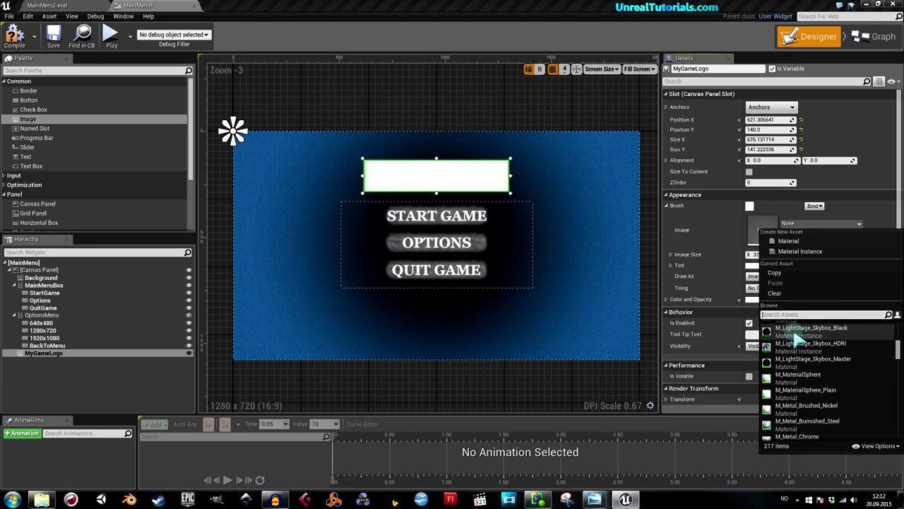
Import the MyGameLogo image from MainMenu_CompletePackage into the MainMenu content folder
left_click(41, 500)
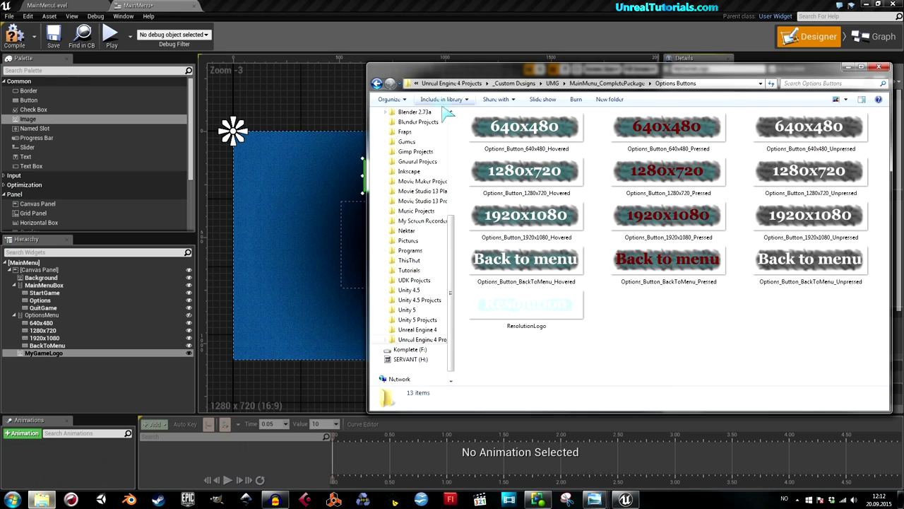
left_click(580, 83)
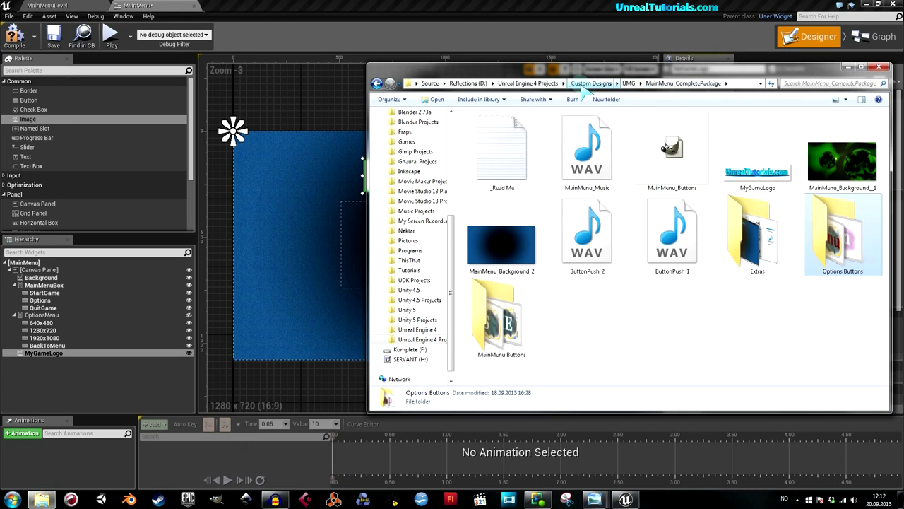
left_click(48, 6)
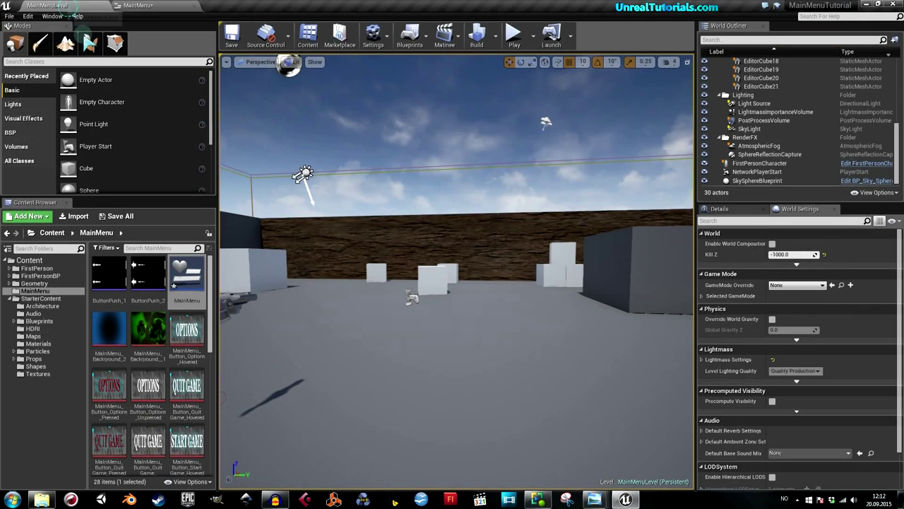
scroll(131, 438, "down", 5)
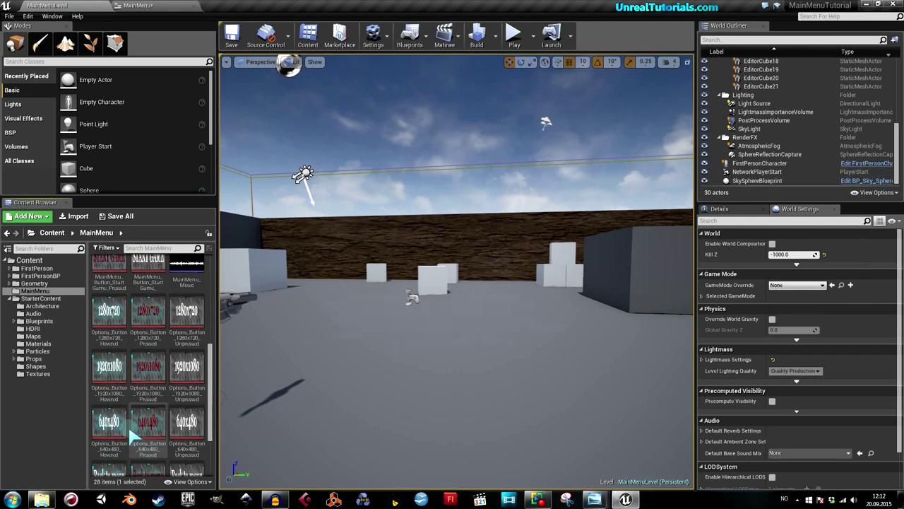
left_click(47, 496)
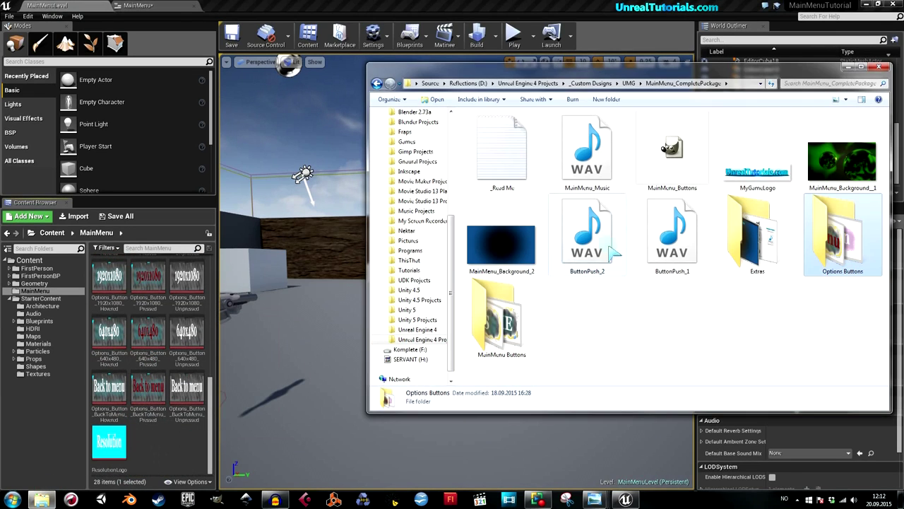
left_click(758, 159)
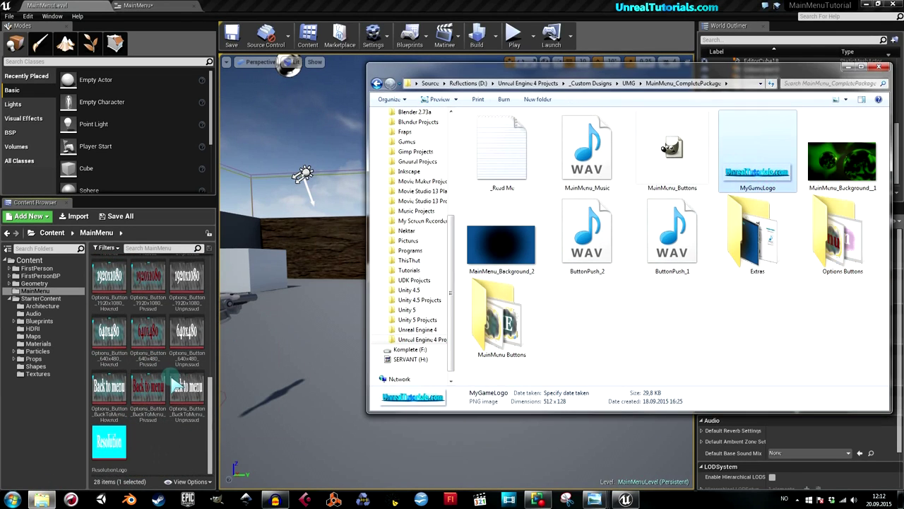
left_click_drag(175, 385, 175, 385)
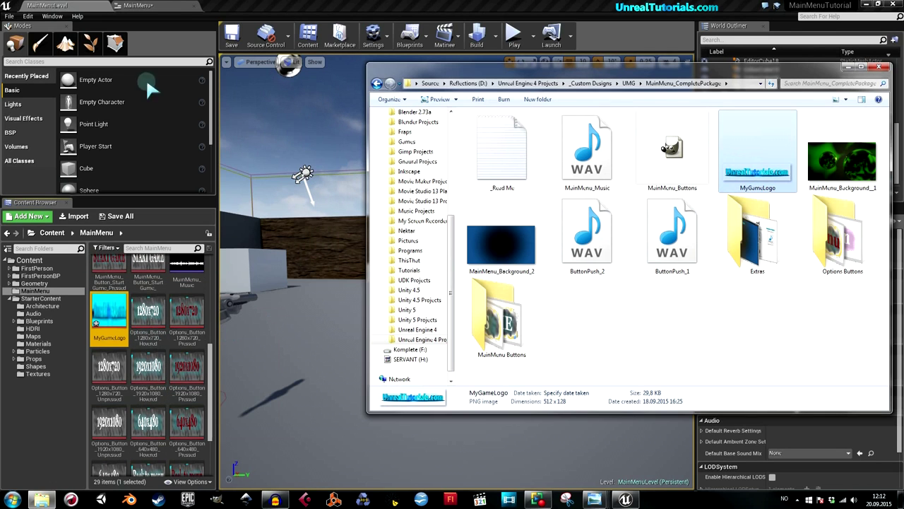
Save the modified MainMenu and MyGameLogo assets
left_click(116, 217)
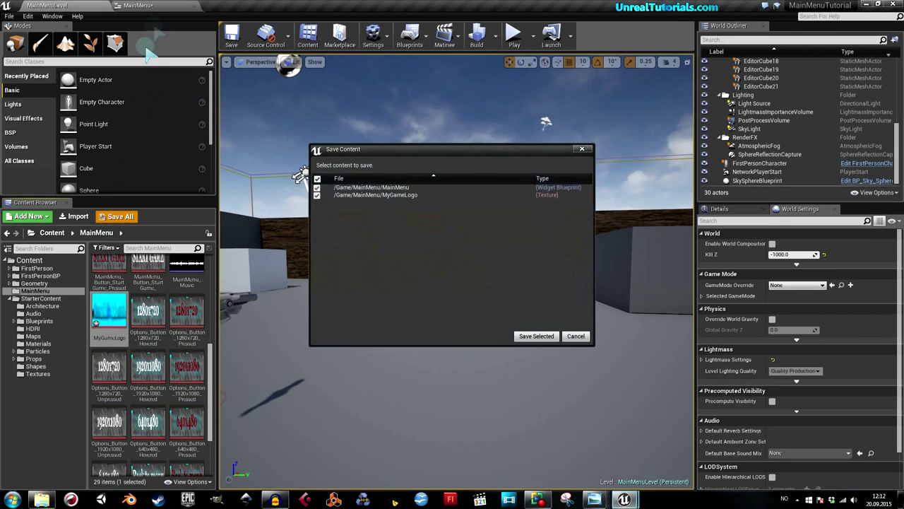
left_click(530, 336)
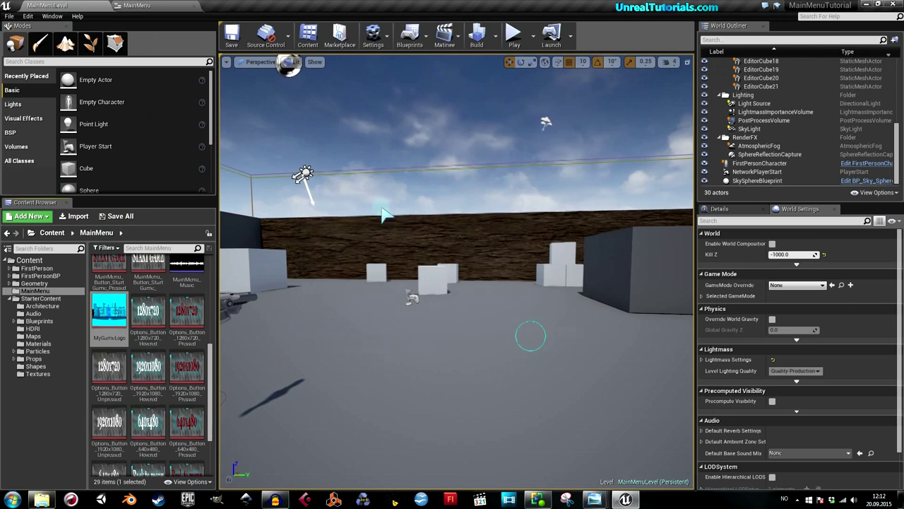
left_click(150, 6)
Apply the MyGameLogo texture to the logo image and nudge it slightly
left_click(844, 223)
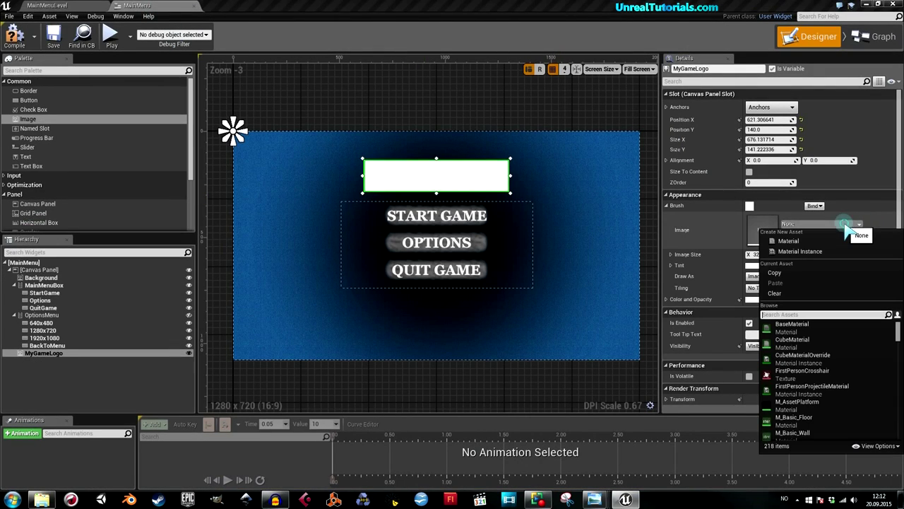
type("mygame")
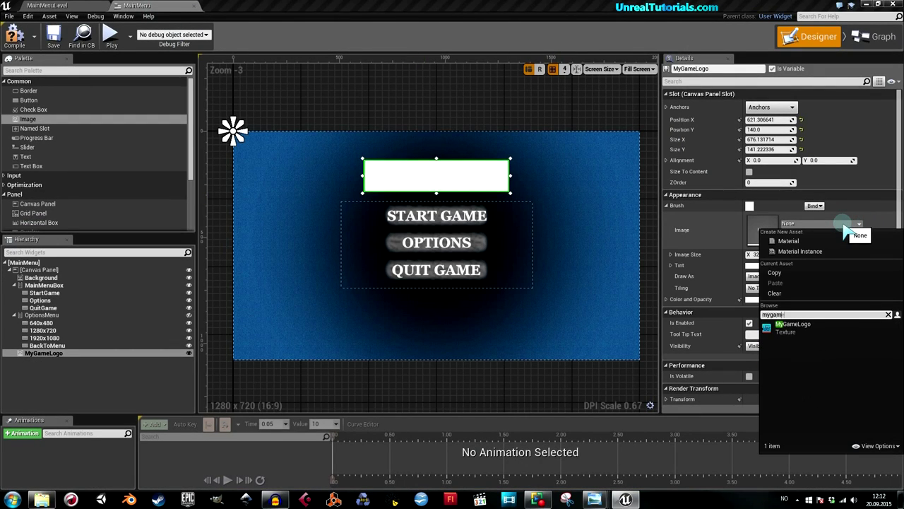
left_click(799, 325)
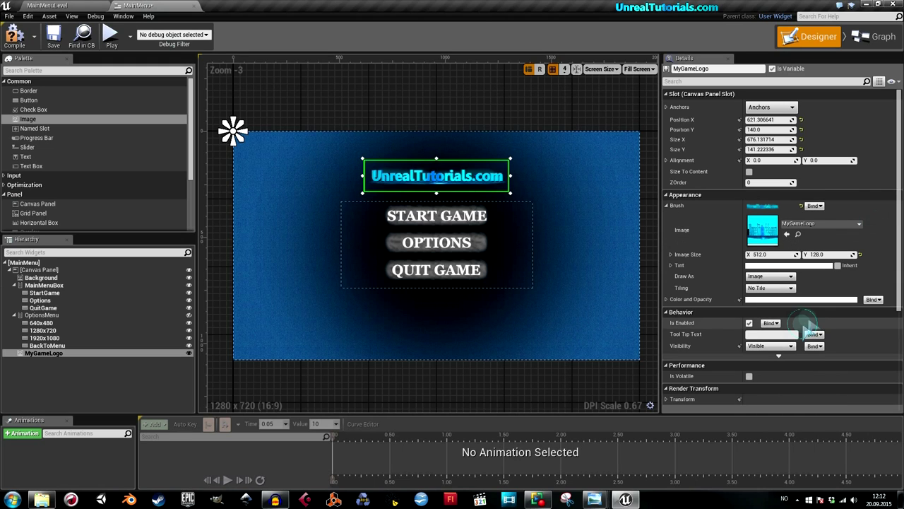
scroll(488, 180, "up", 2)
scroll(487, 180, "up", 2)
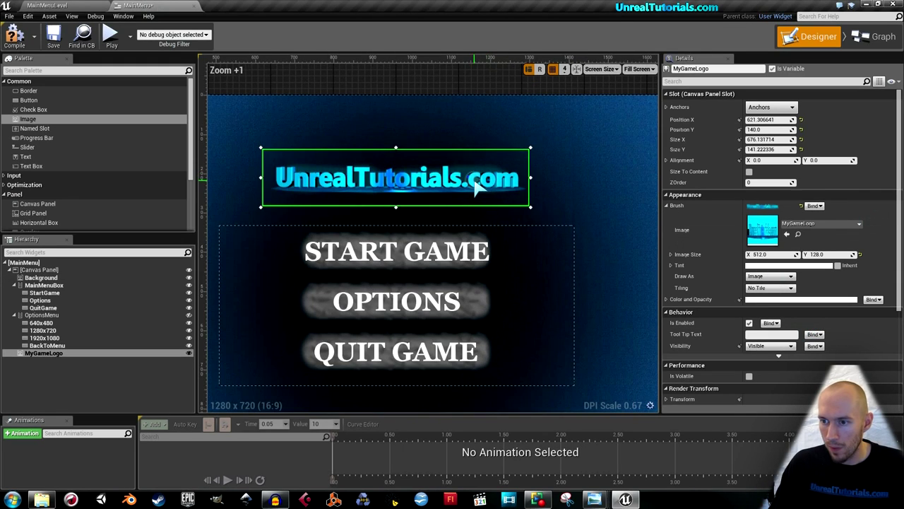
left_click_drag(474, 185, 479, 190)
Anchor the logo to the top centre of the canvas
scroll(478, 191, "down", 4)
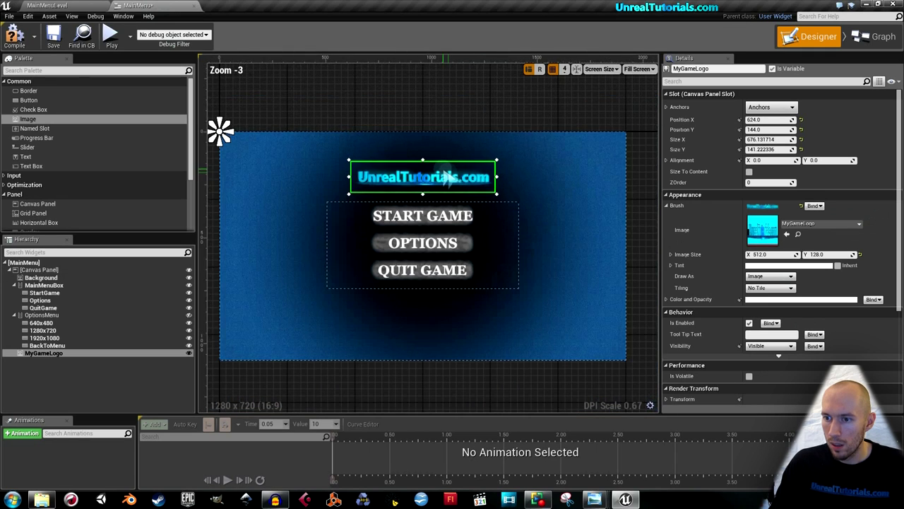
left_click(743, 107)
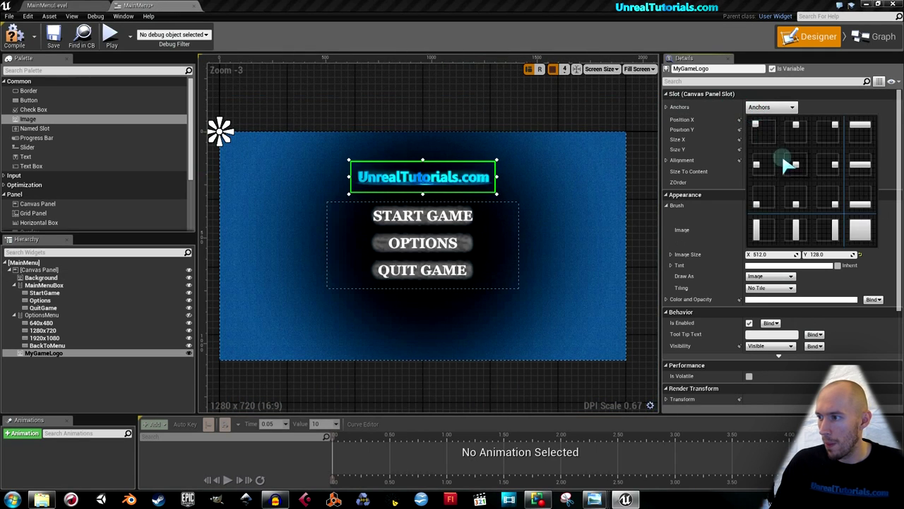
left_click(794, 176)
left_click(770, 108)
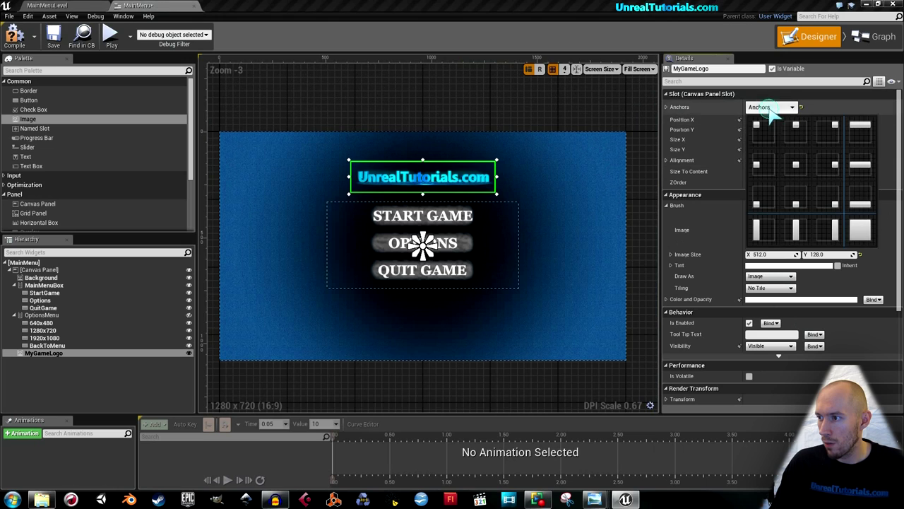
left_click(791, 132)
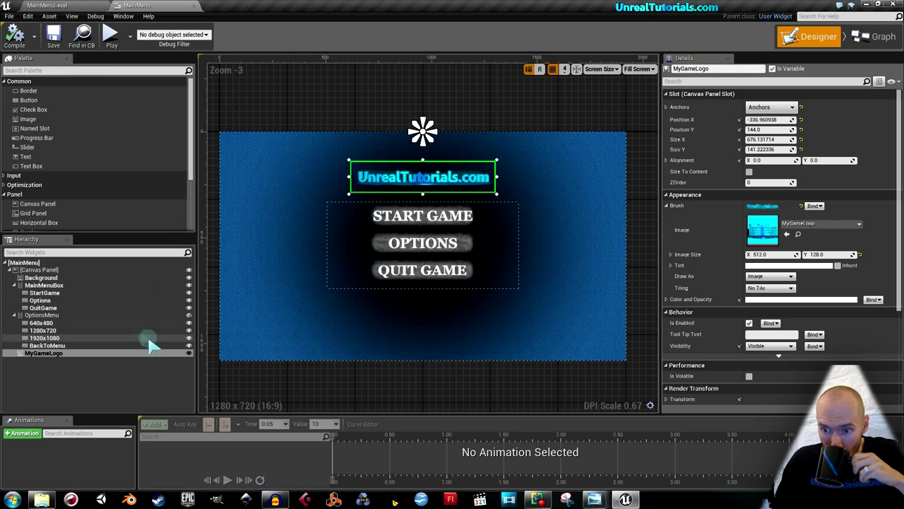
Show OptionsMenu, move the logo up, and shift both menu boxes down
left_click(189, 315)
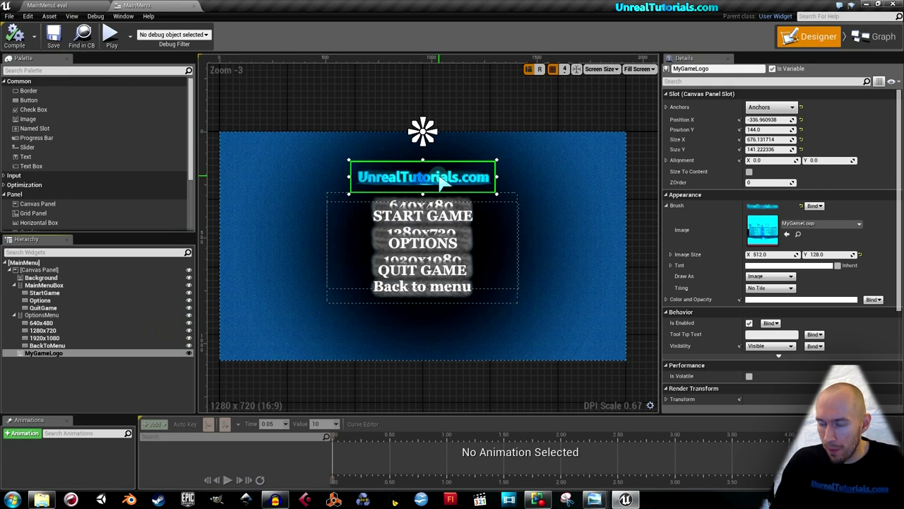
left_click_drag(440, 182, 439, 153)
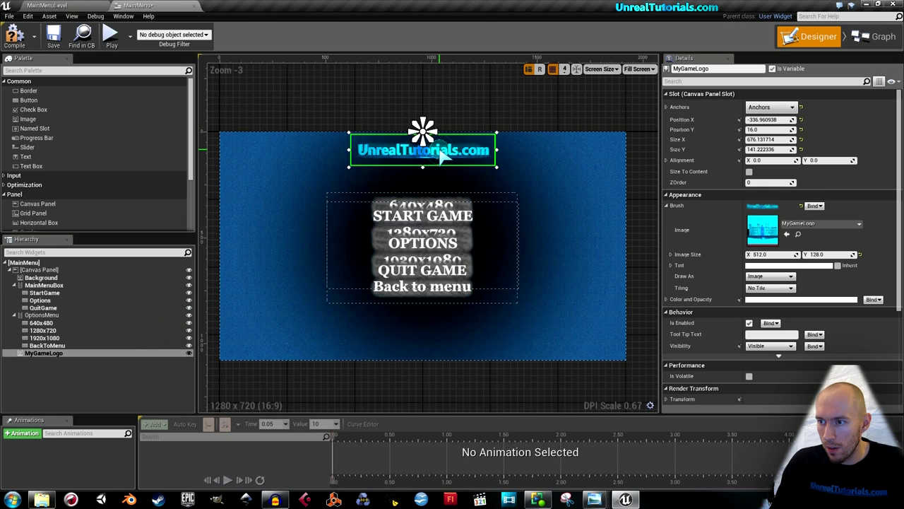
mouse_move(479, 223)
left_mouse_down()
mouse_move(485, 245)
mouse_move(484, 238)
left_mouse_up()
left_click_drag(487, 202, 489, 220)
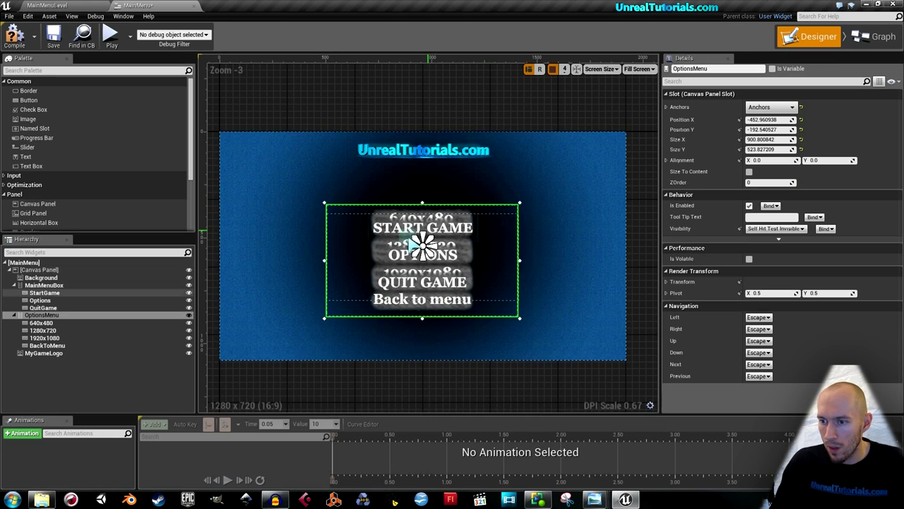
Hide MainMenuBox and add an image named ResolutionText at the top of OptionsMenu
left_click(189, 285)
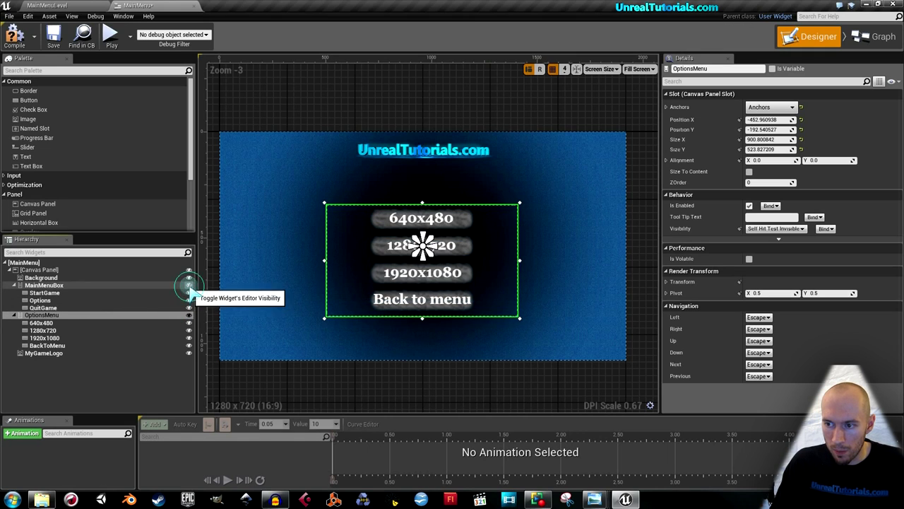
left_click(28, 120)
left_click_drag(29, 122, 36, 320)
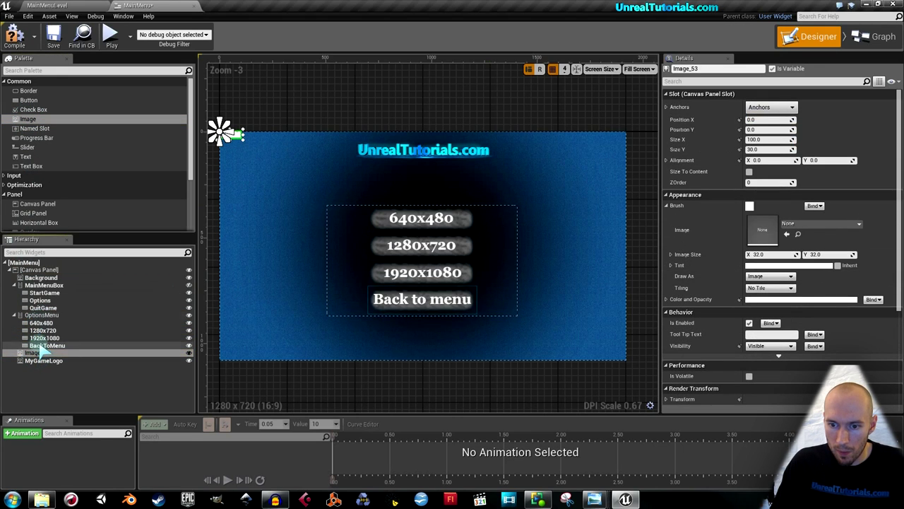
left_click(41, 353)
left_click(38, 353)
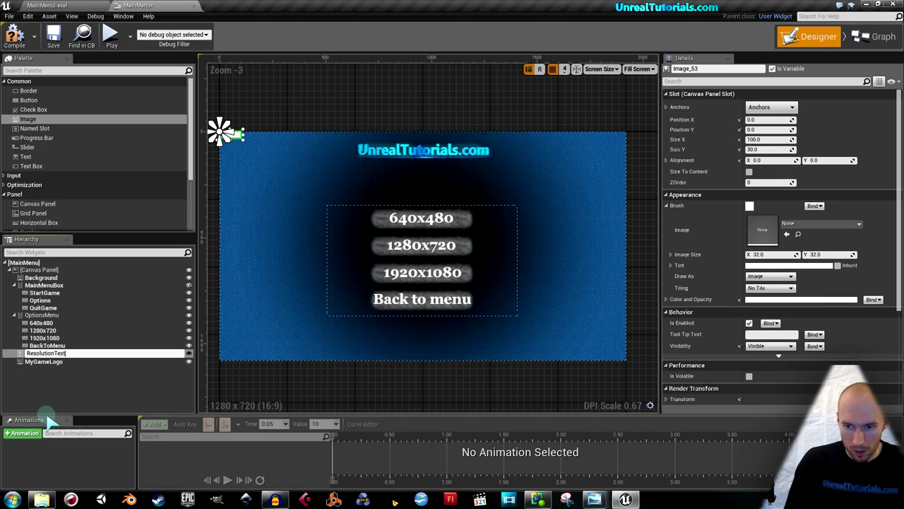
type("ResolutionText")
key("Return")
left_click_drag(45, 353, 49, 325)
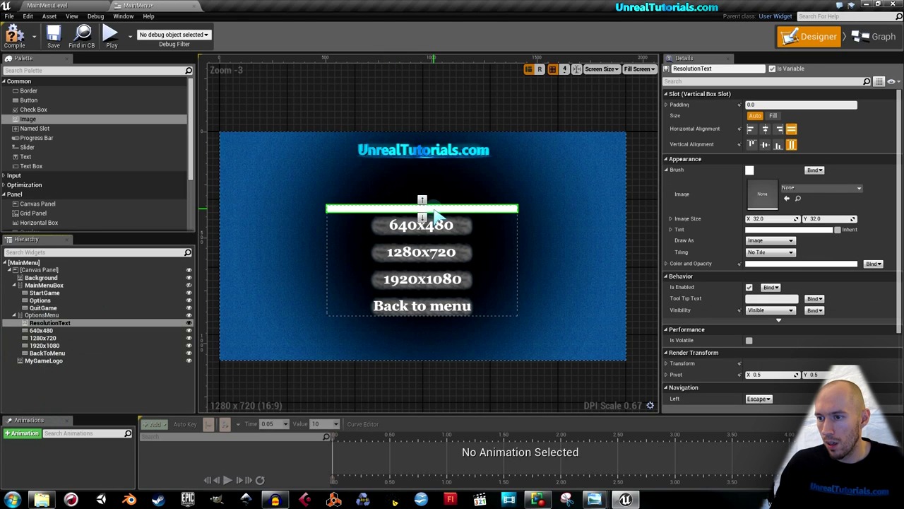
Give ResolutionText the Resolution texture, centred horizontally and vertically
left_click(822, 188)
type("resolution")
left_click(798, 292)
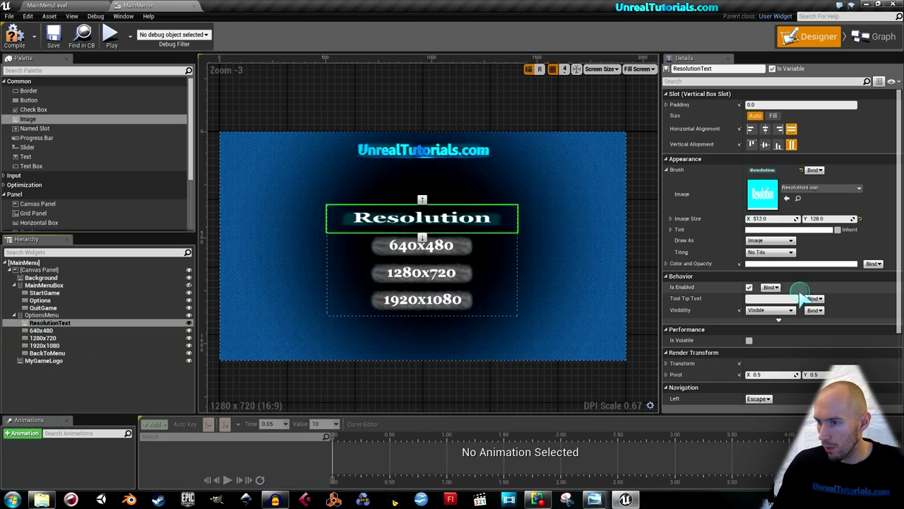
left_click(765, 130)
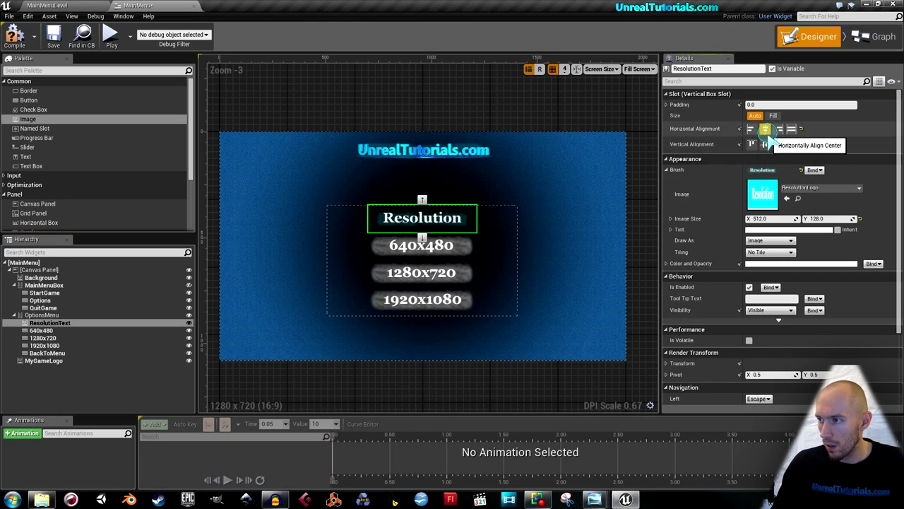
left_click(765, 144)
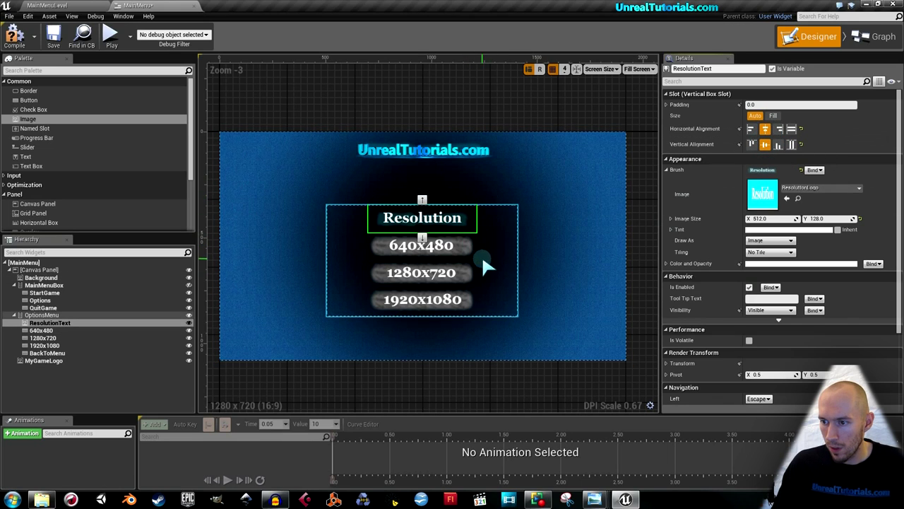
Enlarge OptionsMenu to reveal Back to menu, move it up, and show MainMenuBox again
left_click(495, 309)
left_click_drag(424, 319, 419, 347)
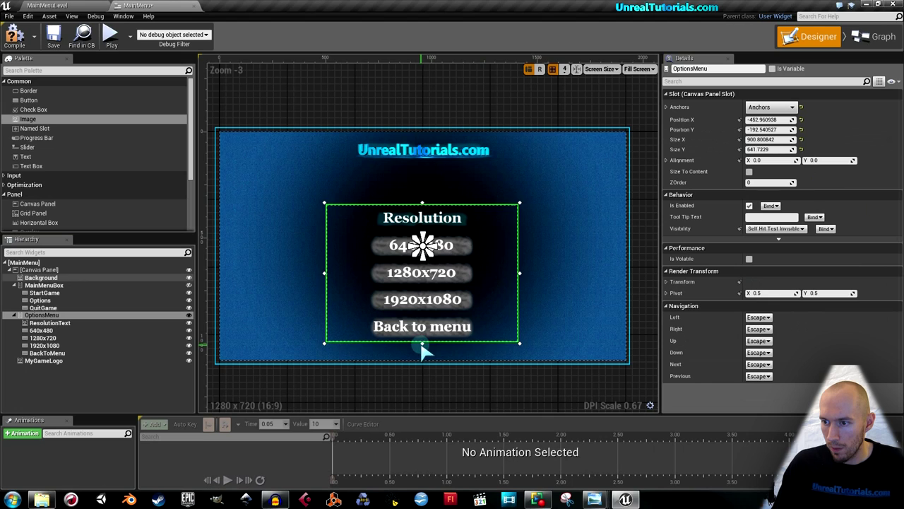
left_click_drag(489, 288, 491, 269)
left_click(189, 285)
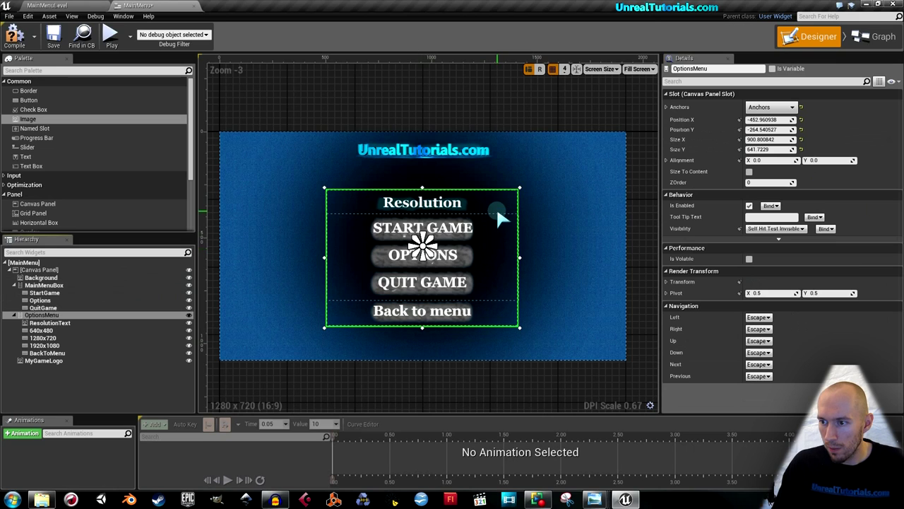
Lower MyGameLogo to Y 64, check the overlap with the main menu, and compile
left_click(412, 160)
left_click_drag(453, 156, 456, 170)
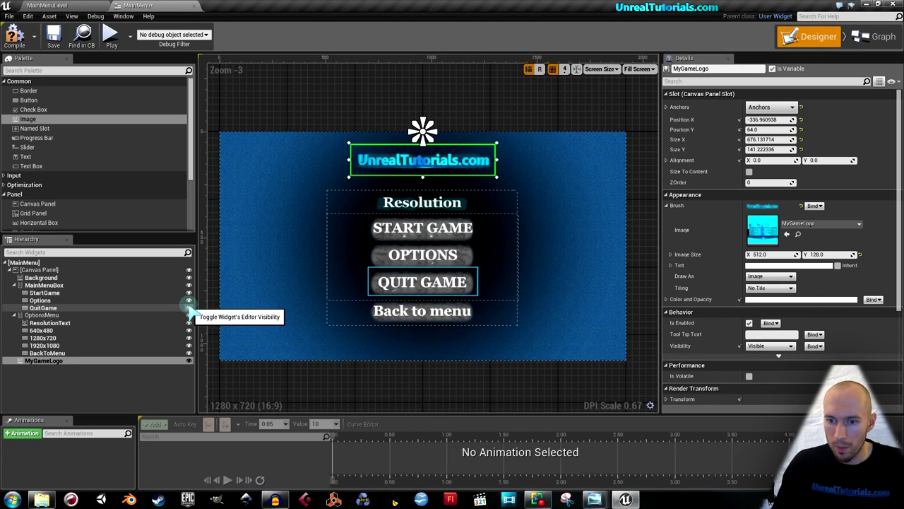
left_click(189, 284)
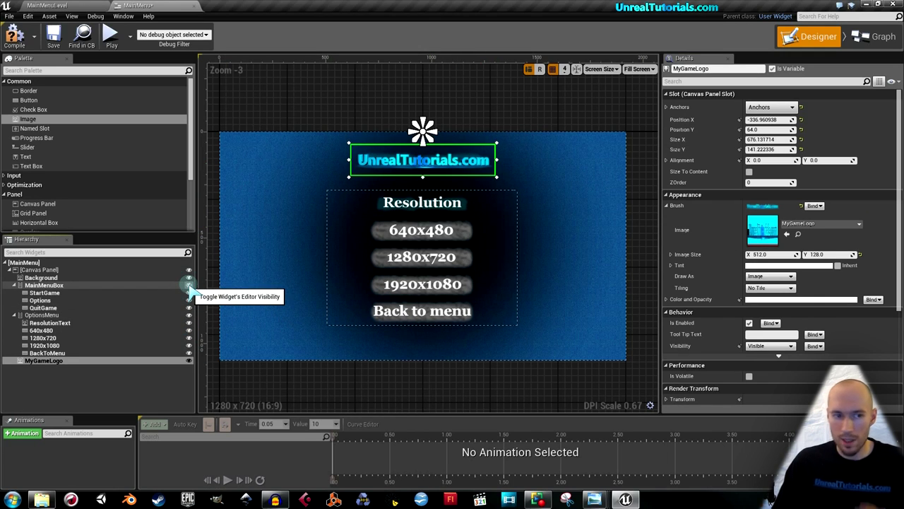
left_click(189, 285)
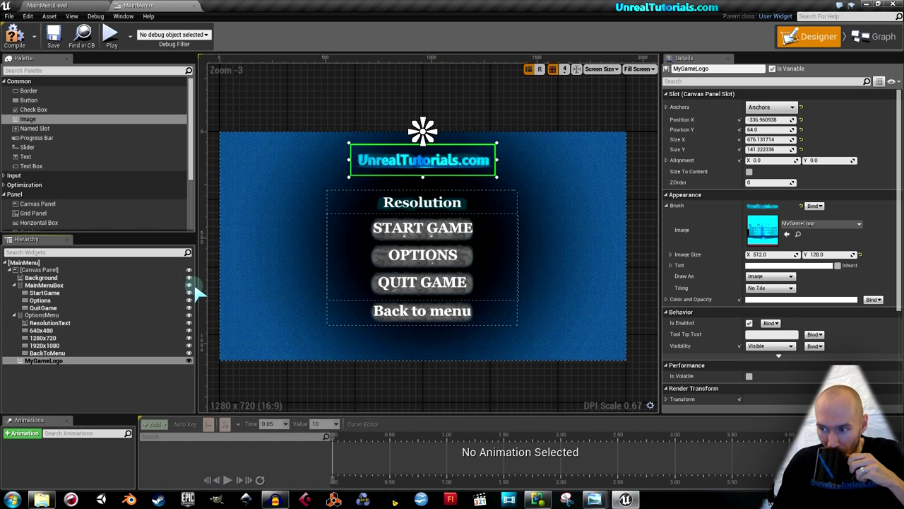
left_click(14, 32)
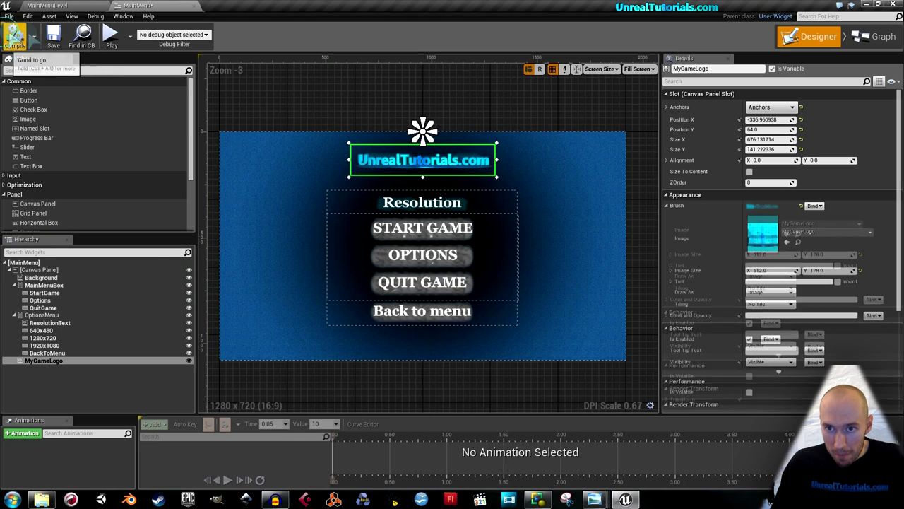
Save the MainMenu widget and the MainMenuLevel map
left_click(54, 37)
left_click(47, 5)
left_click(233, 35)
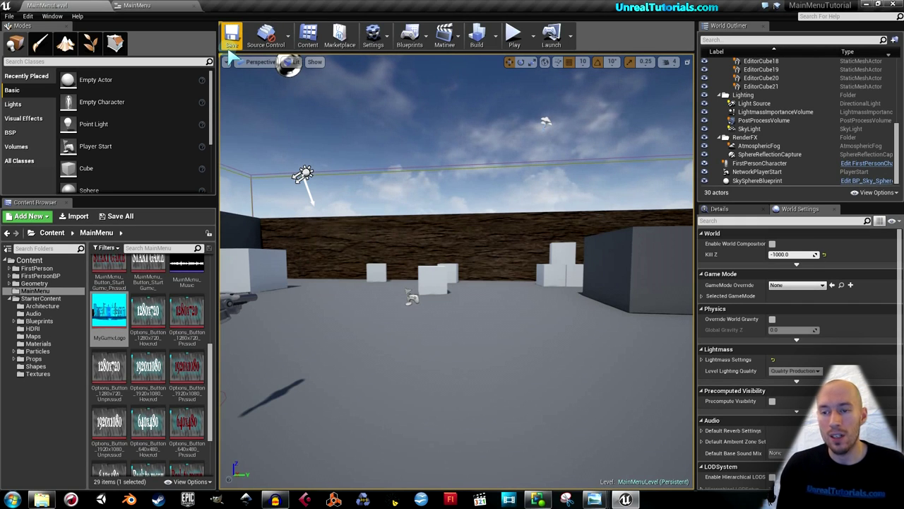
left_click(164, 5)
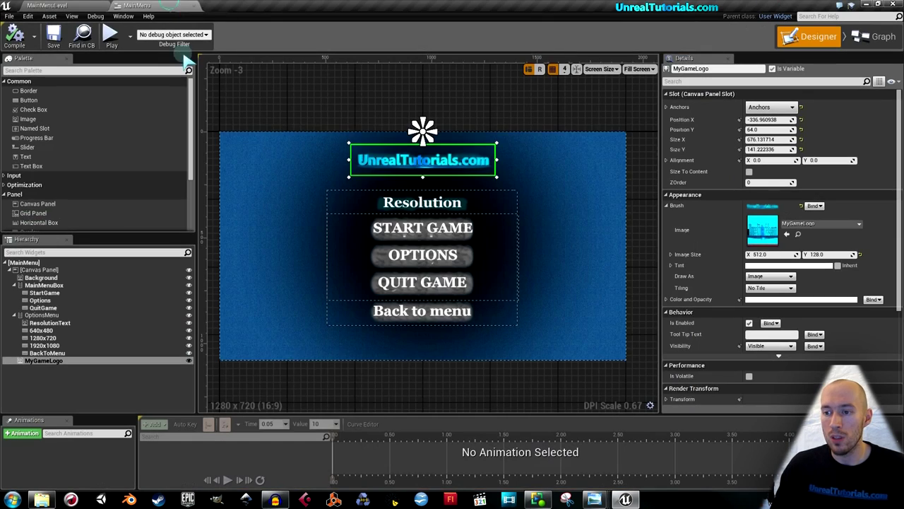
Delete the default Event Construct and Event Tick nodes from the widget's event graph
left_click(874, 37)
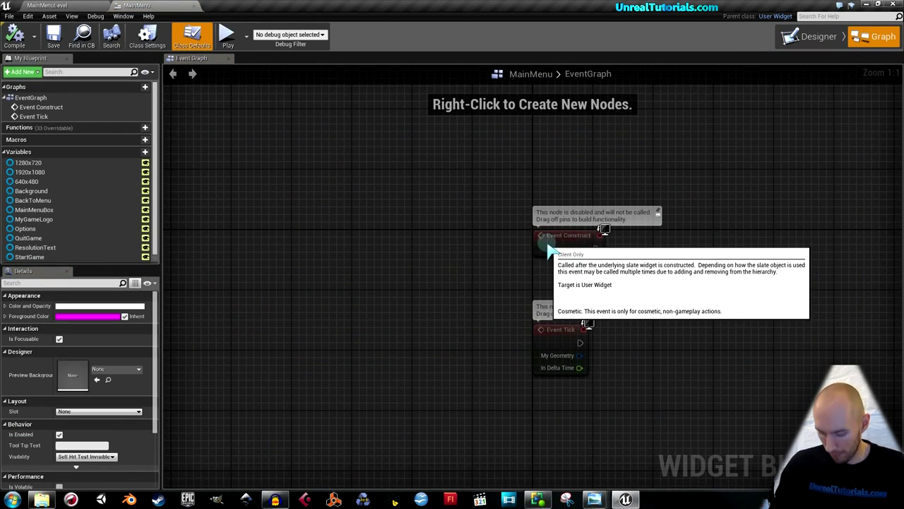
left_click(558, 237)
key("Delete")
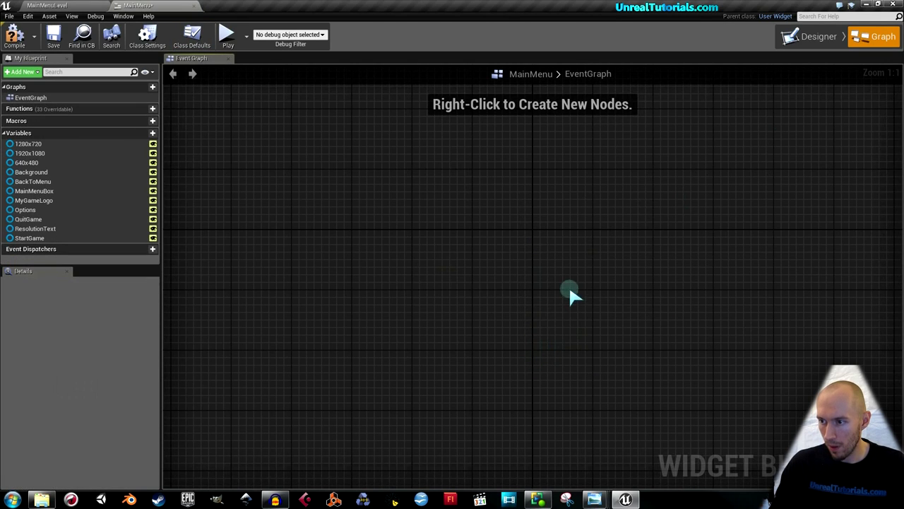
right_click_drag(569, 289, 491, 231)
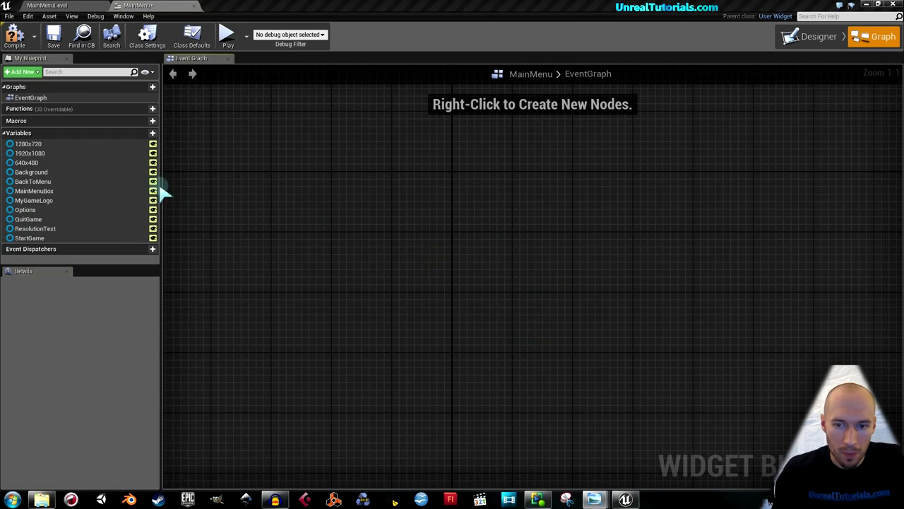
Place a MainMenuBox getter in the graph twice, deleting it each time
left_click(38, 192)
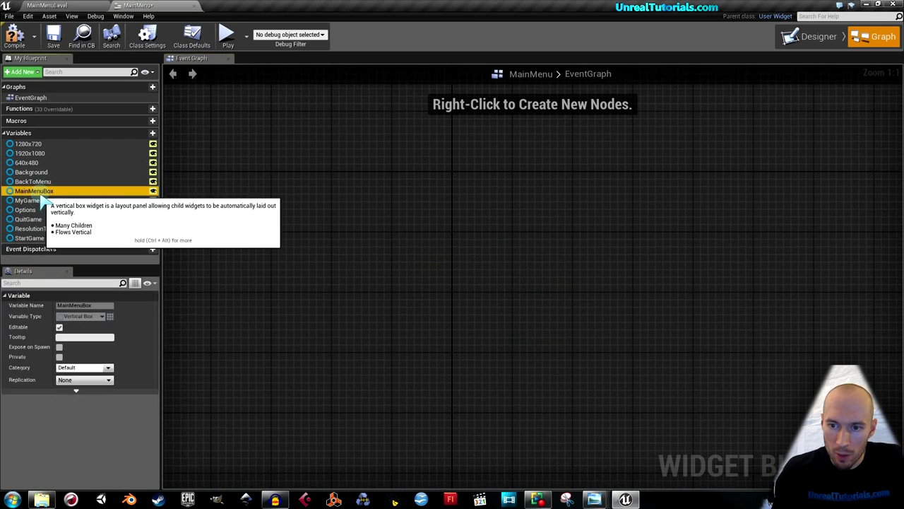
left_click_drag(34, 198, 260, 185)
left_click(269, 195)
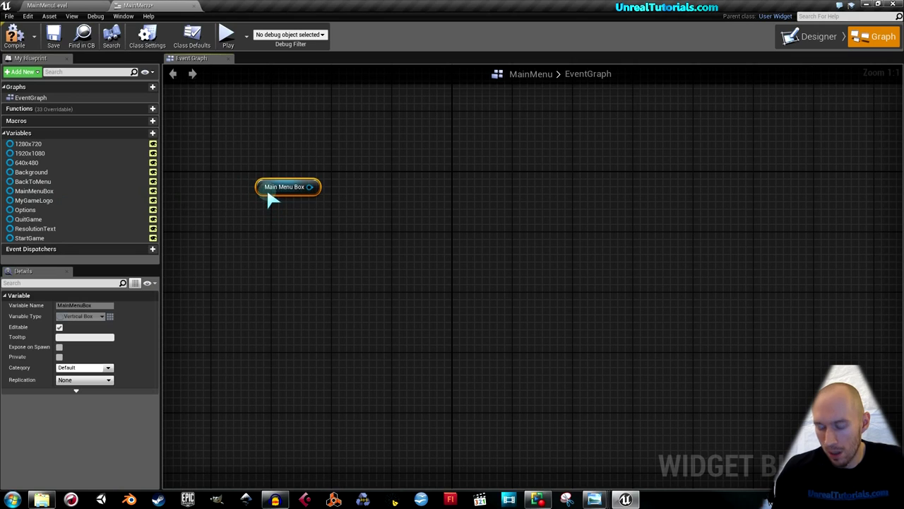
key("Delete")
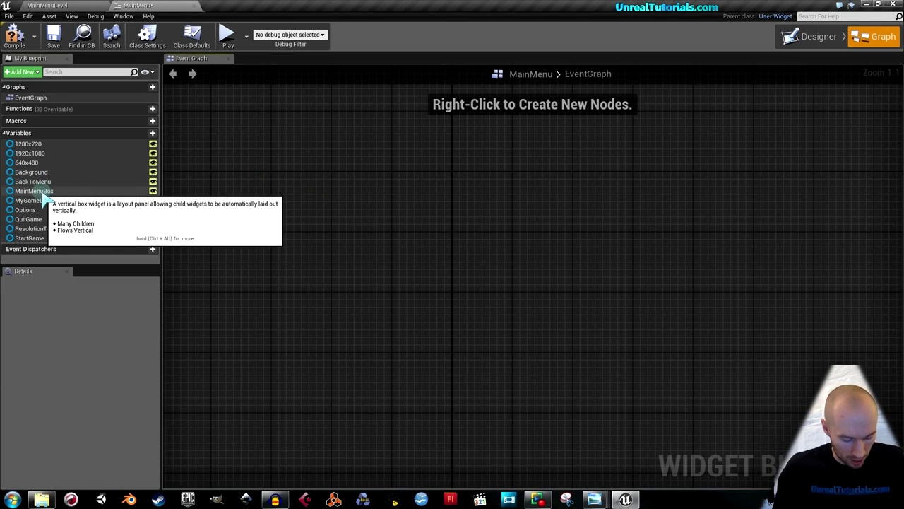
left_click_drag(40, 191, 265, 209)
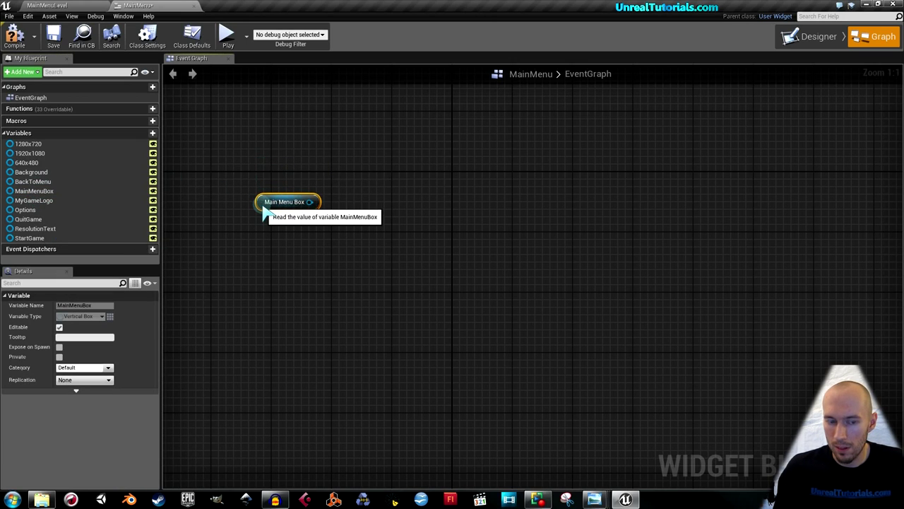
key("Delete")
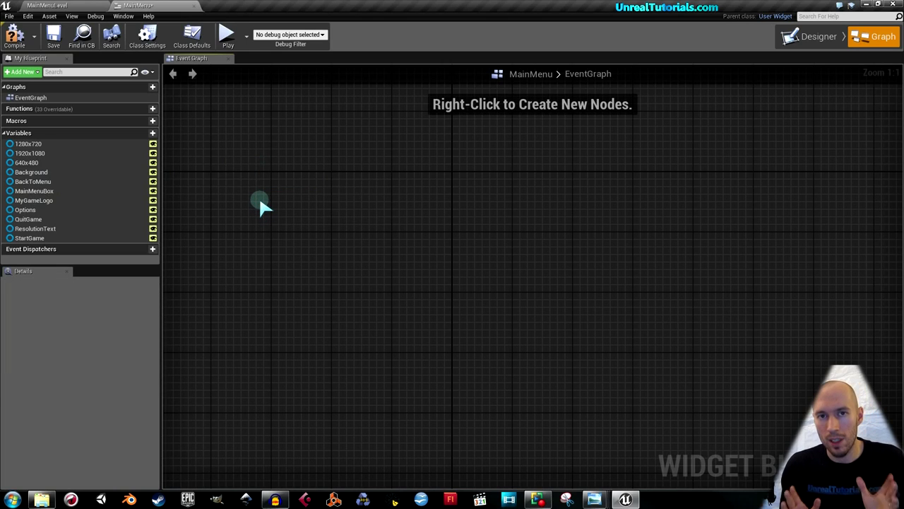
right_click(288, 223)
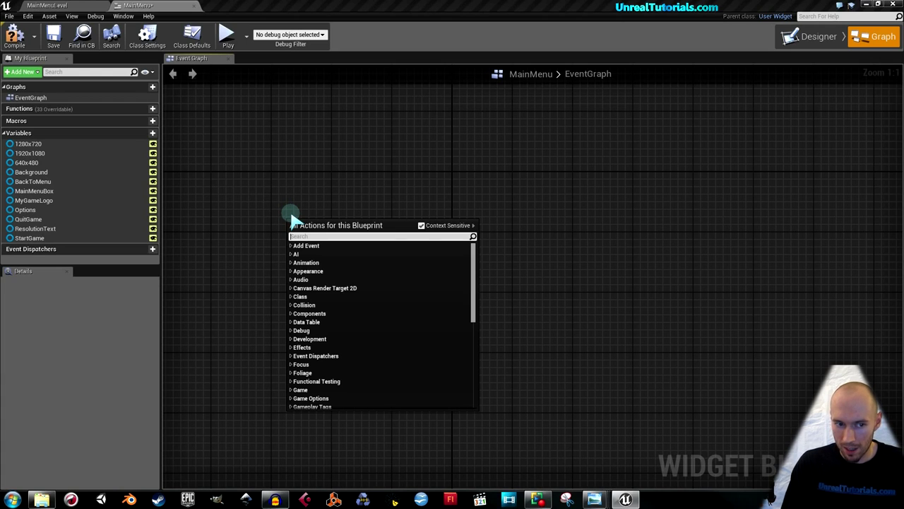
type("onclik")
key("BackSpace")
type("cke")
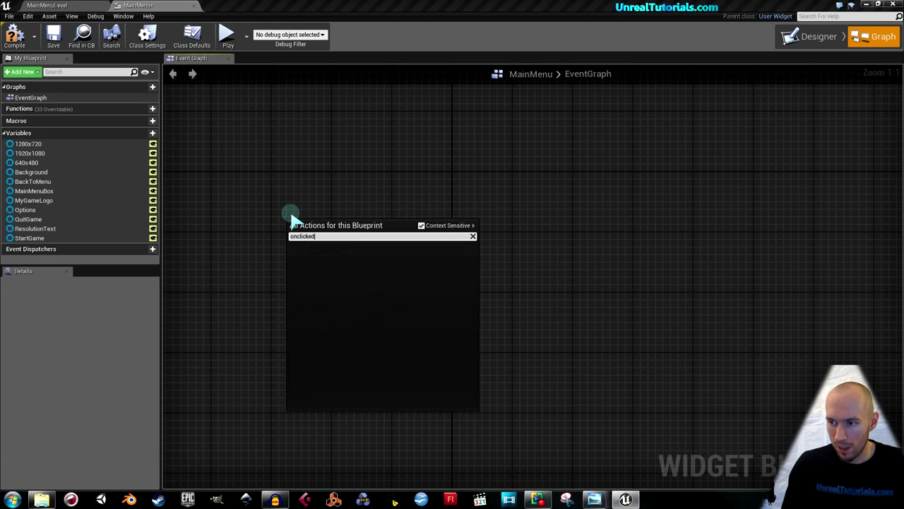
type("d")
key("BackSpace")
key("BackSpace")
key("BackSpace")
key("BackSpace")
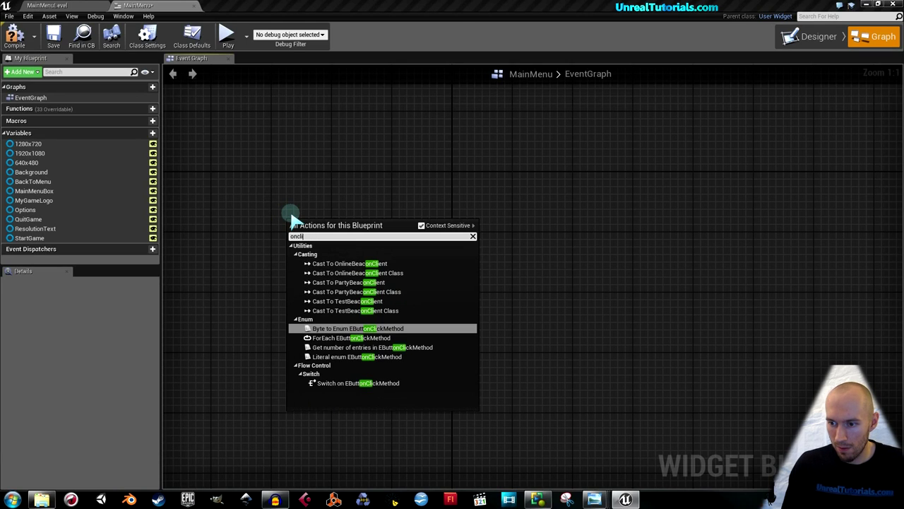
key("Escape")
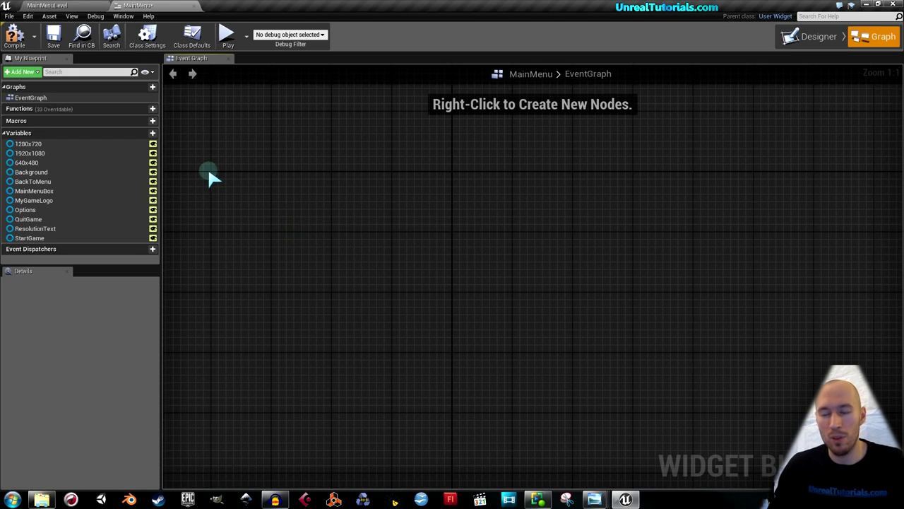
left_click(35, 191)
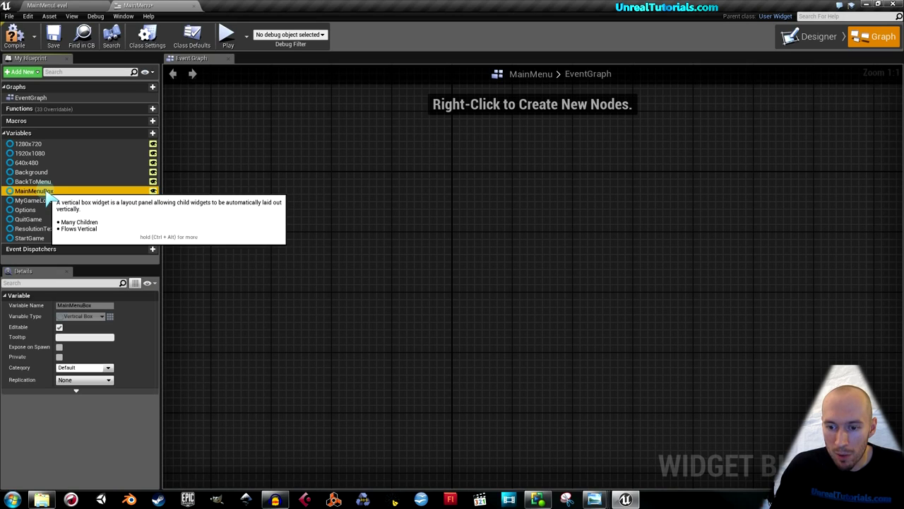
left_click(75, 390)
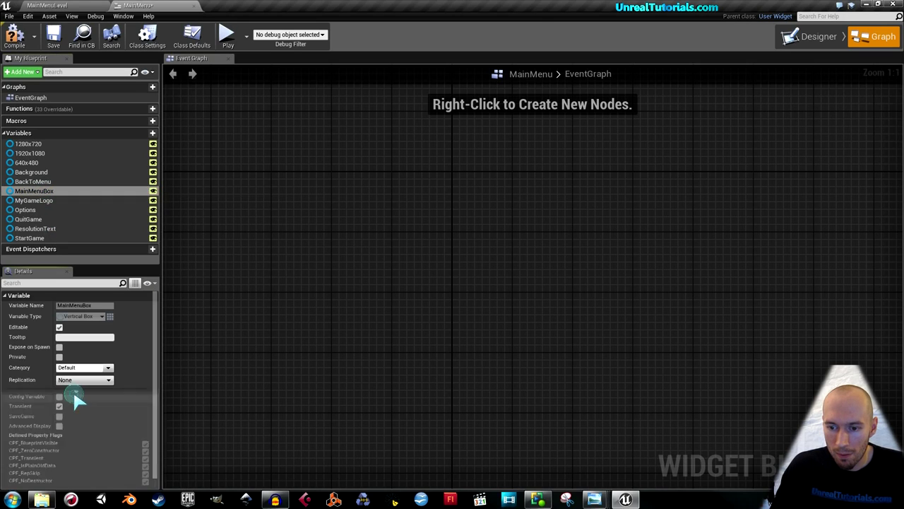
left_click(32, 213)
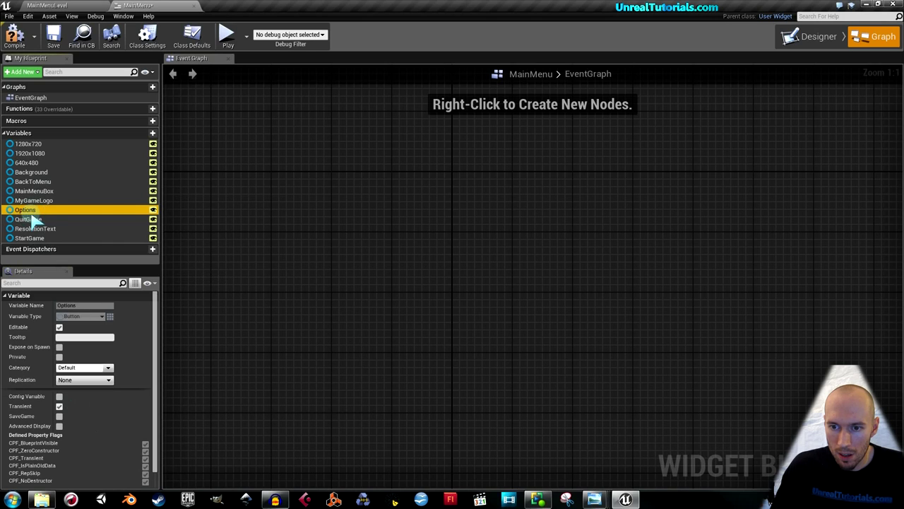
scroll(79, 382, "down", 3)
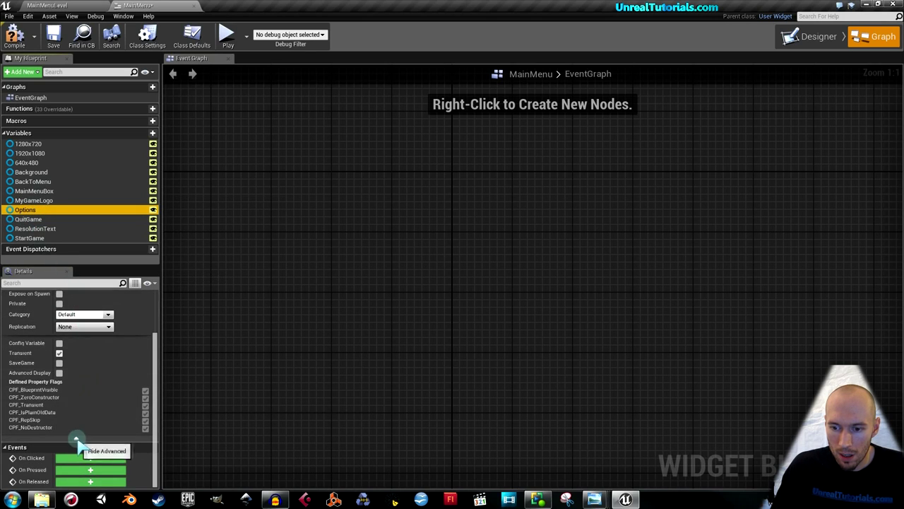
left_click(76, 438)
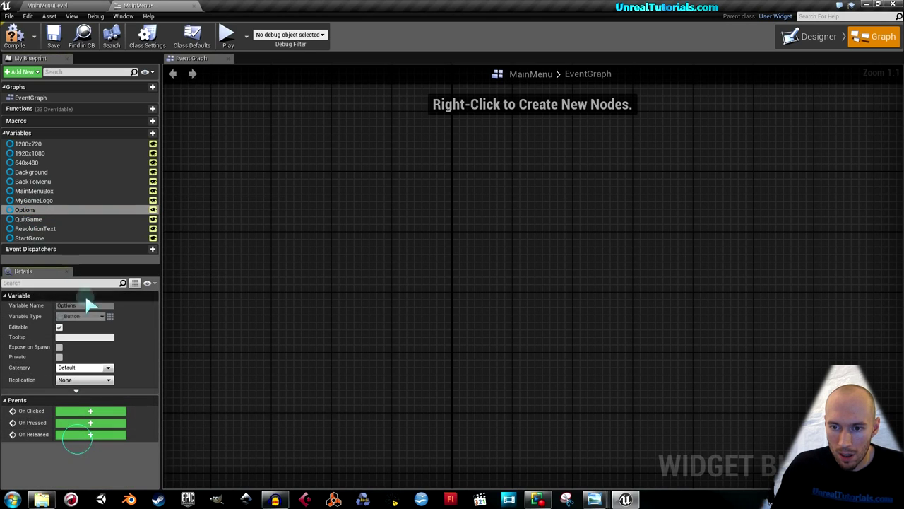
left_click(34, 191)
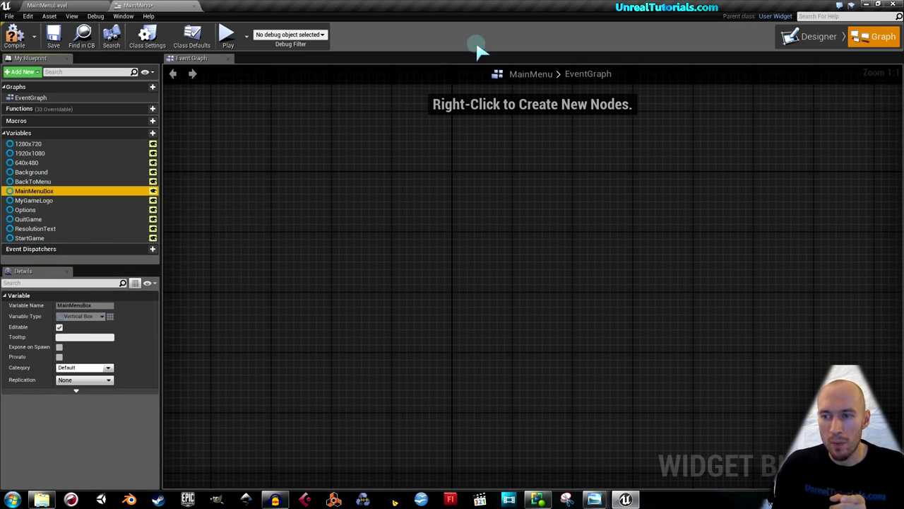
left_click(831, 36)
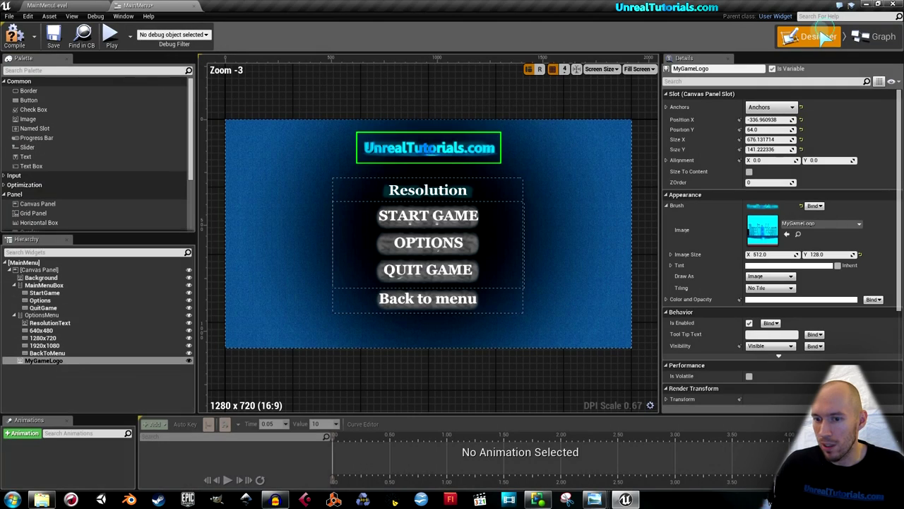
left_click(43, 285)
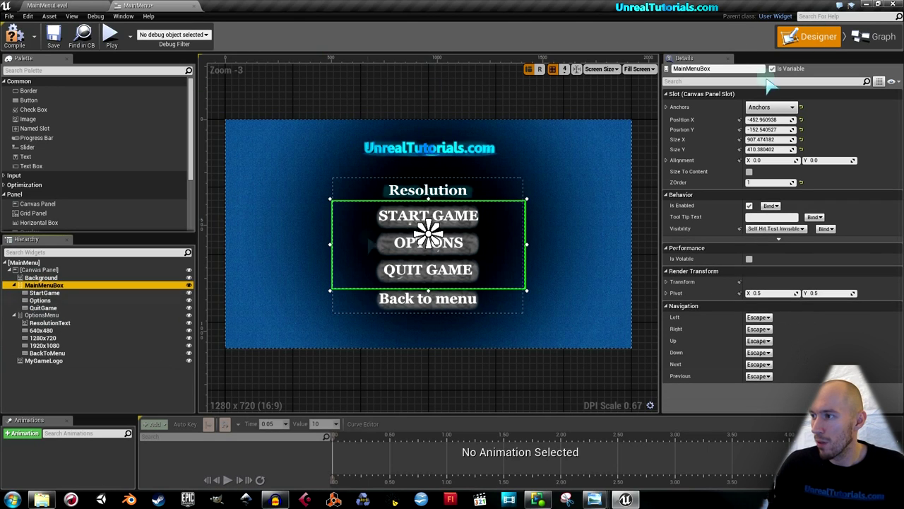
left_click(874, 36)
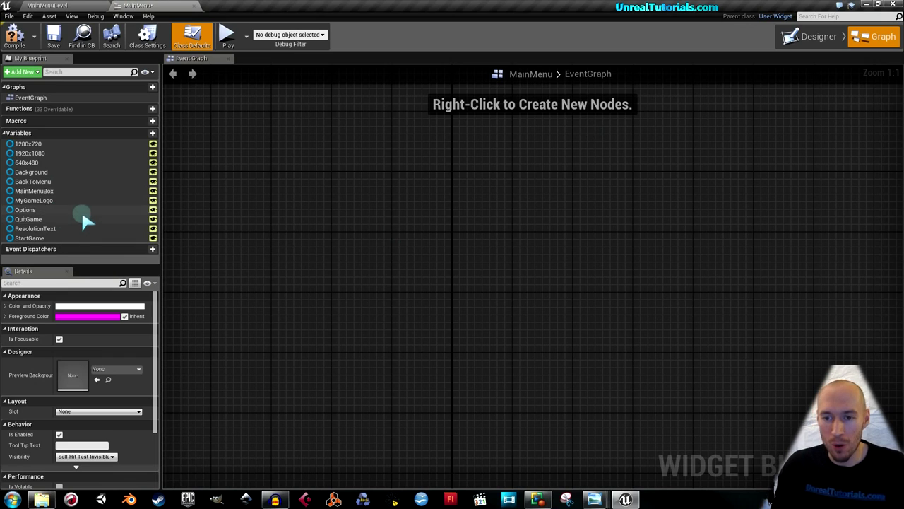
Add OnClicked events for StartGame, Options and QuitGame, moving QuitGame lower
left_click(45, 240)
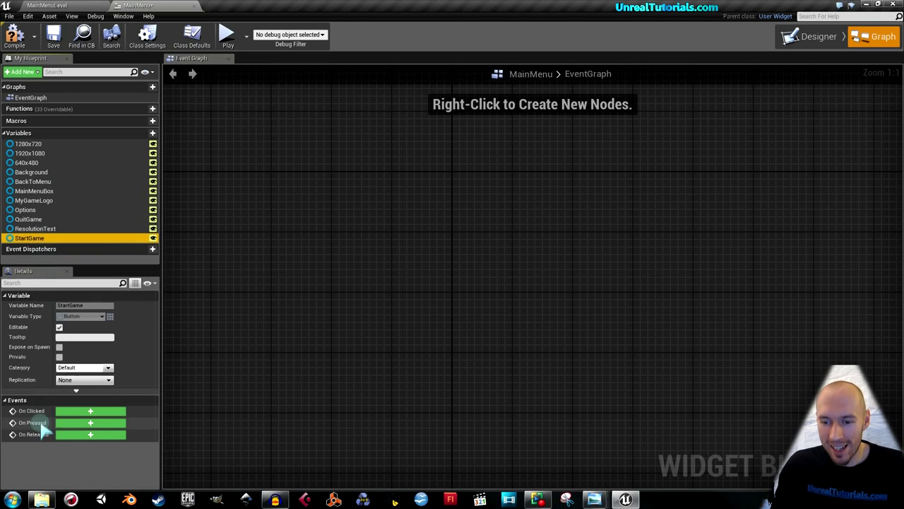
left_click(75, 412)
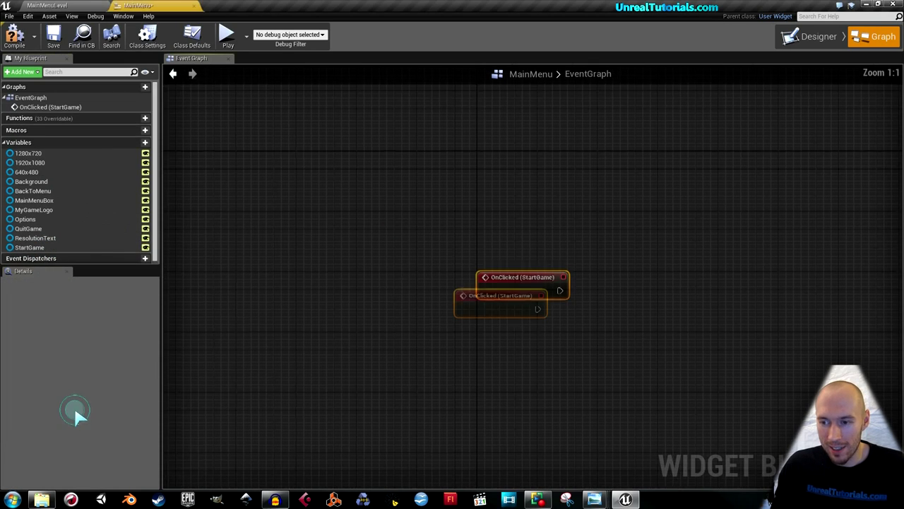
right_click_drag(555, 313, 434, 272)
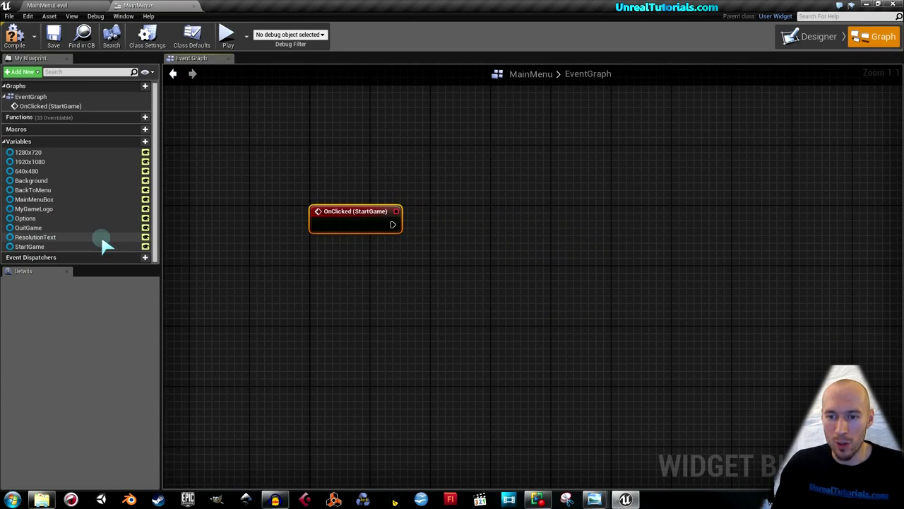
left_click(28, 219)
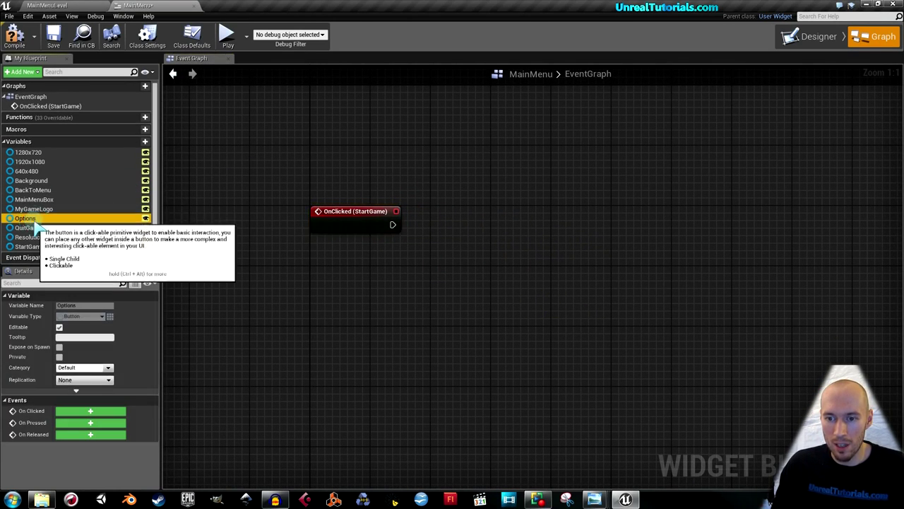
left_click(75, 411)
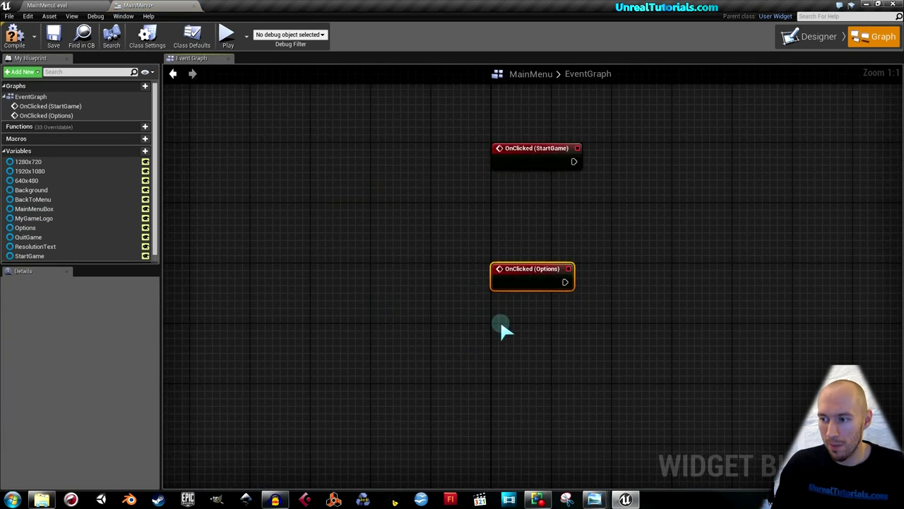
right_click_drag(503, 327, 459, 285)
left_click(28, 238)
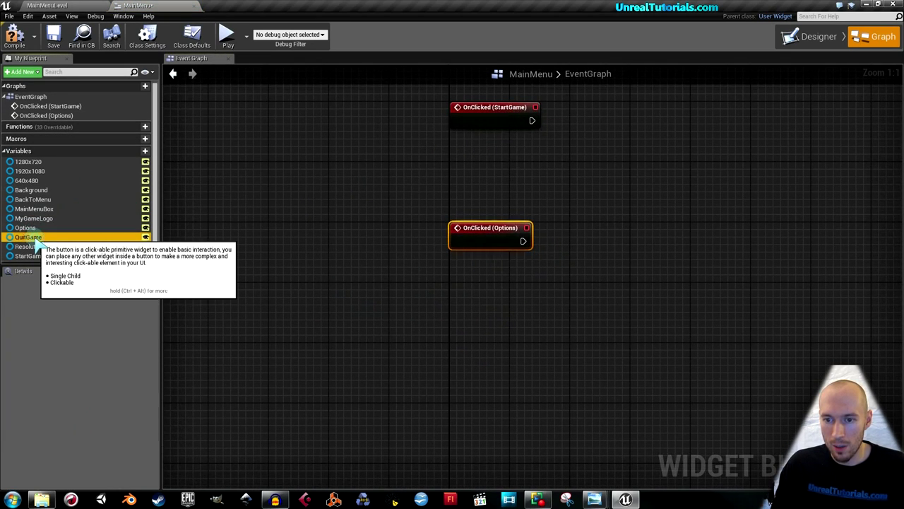
left_click(76, 412)
right_click_drag(438, 392, 375, 370)
left_click_drag(379, 351, 380, 447)
right_click_drag(446, 323, 409, 355)
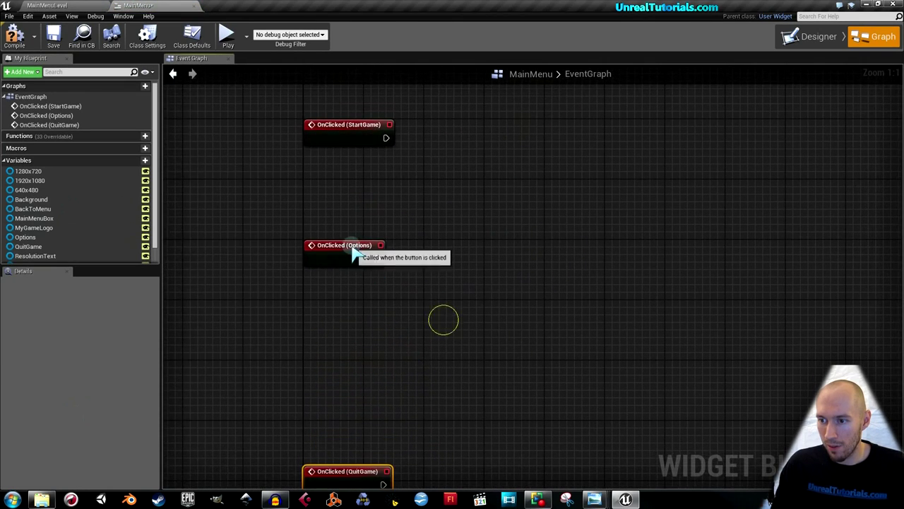
left_click(351, 244)
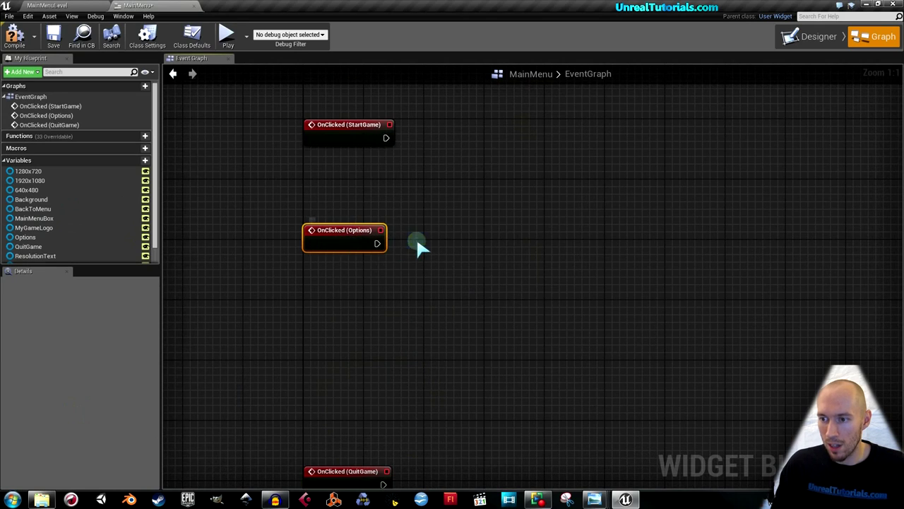
right_click_drag(418, 243, 402, 253)
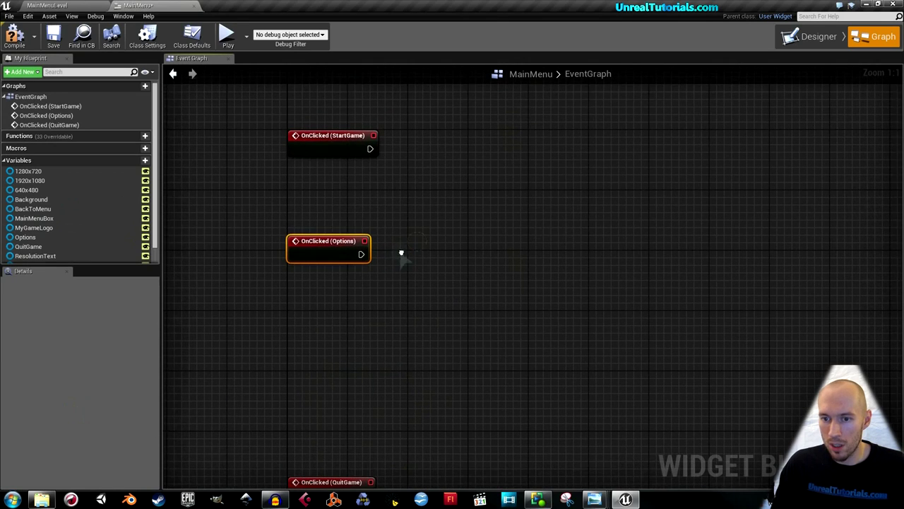
Add OnClicked events for 640x480 and 1280x720 and arrange them beside Options
left_click(33, 191)
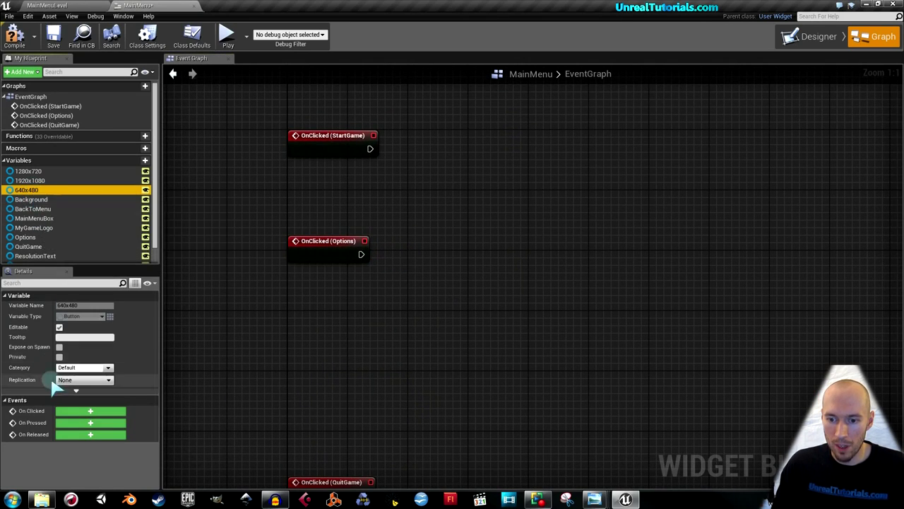
left_click(101, 416)
right_click_drag(711, 143, 555, 301)
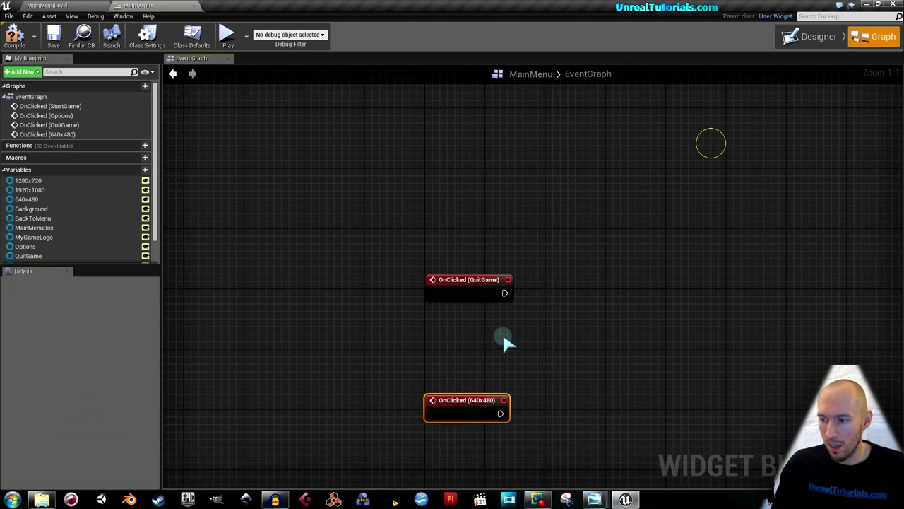
left_click_drag(472, 387, 596, 438)
right_click_drag(622, 351, 449, 179)
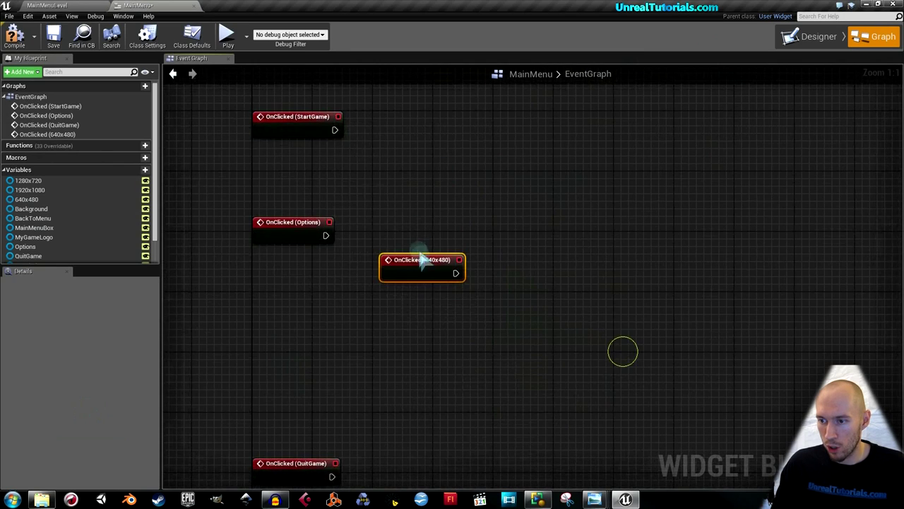
left_click_drag(423, 271, 416, 301)
left_click_drag(306, 228, 306, 213)
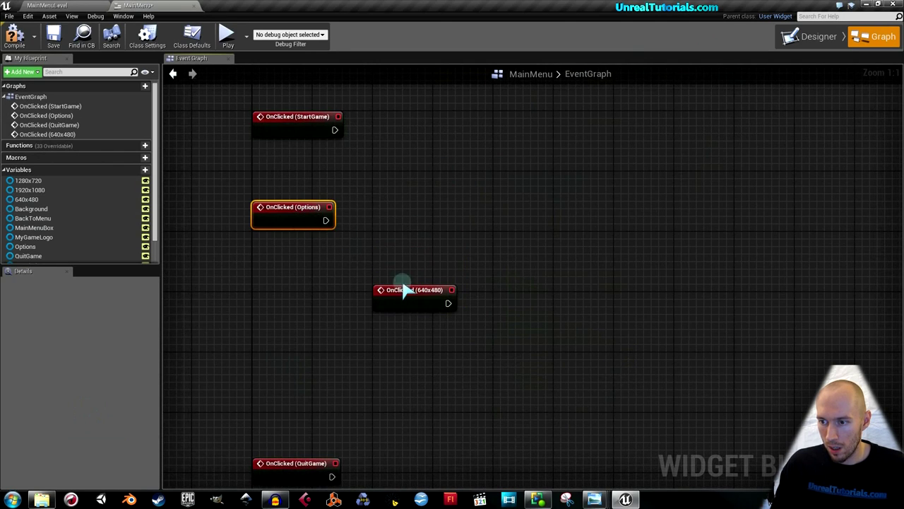
left_click(406, 294)
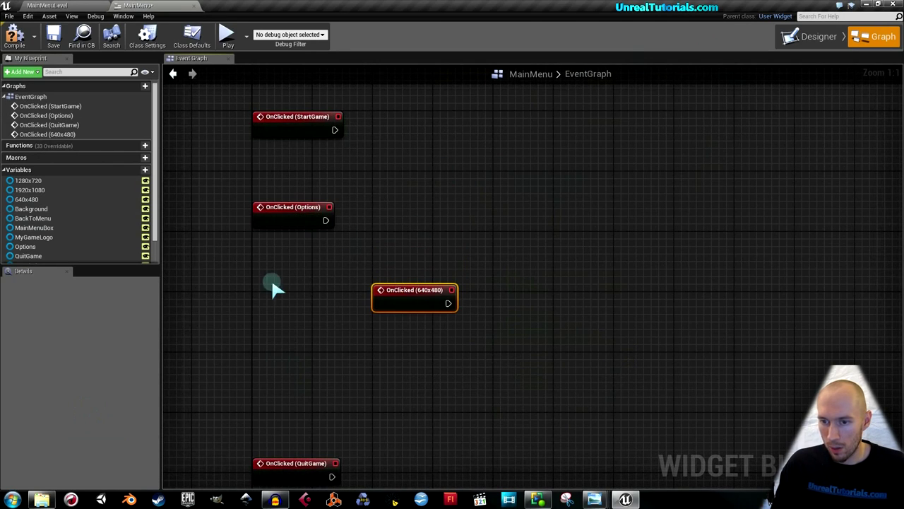
left_click(36, 180)
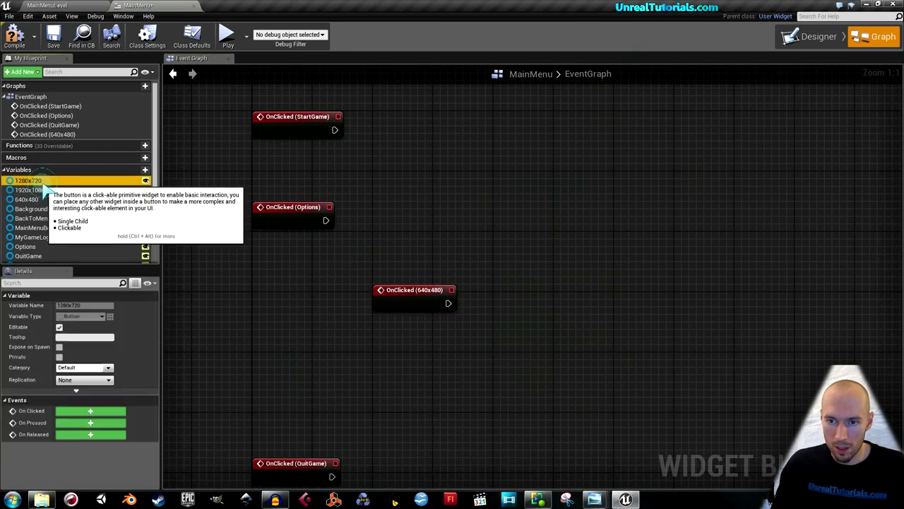
left_click(65, 410)
left_click_drag(537, 270, 516, 404)
right_click_drag(626, 359, 595, 258)
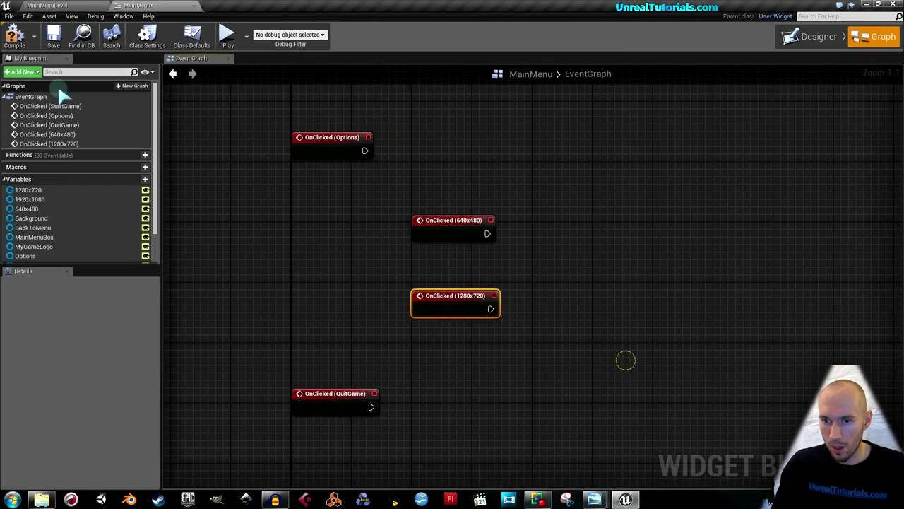
Add OnClicked events for 1920x1080 and BackToMenu, stacking resolutions in a column and QuitGame lower
left_click(32, 199)
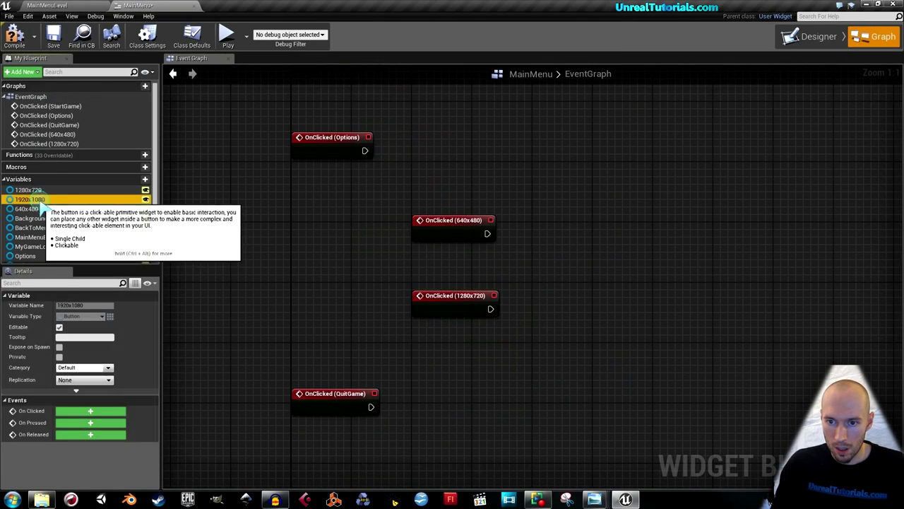
left_click(84, 412)
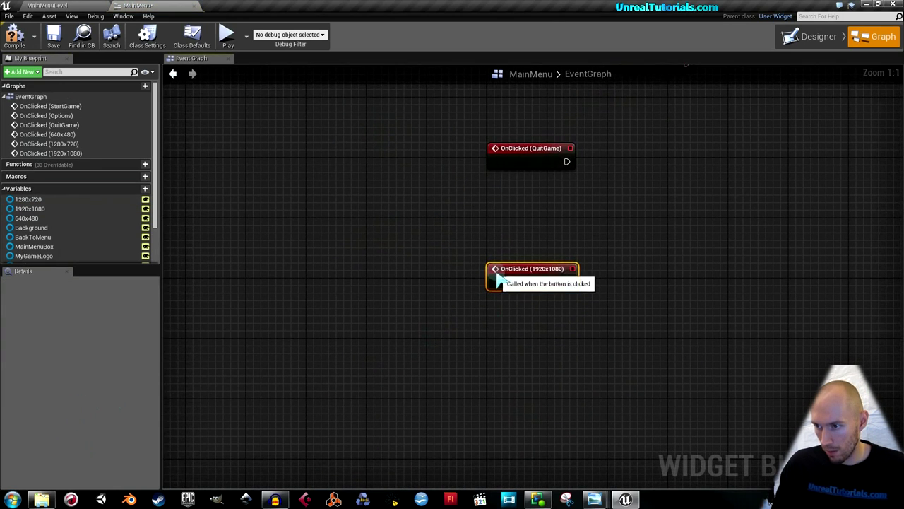
left_click_drag(508, 269, 636, 212)
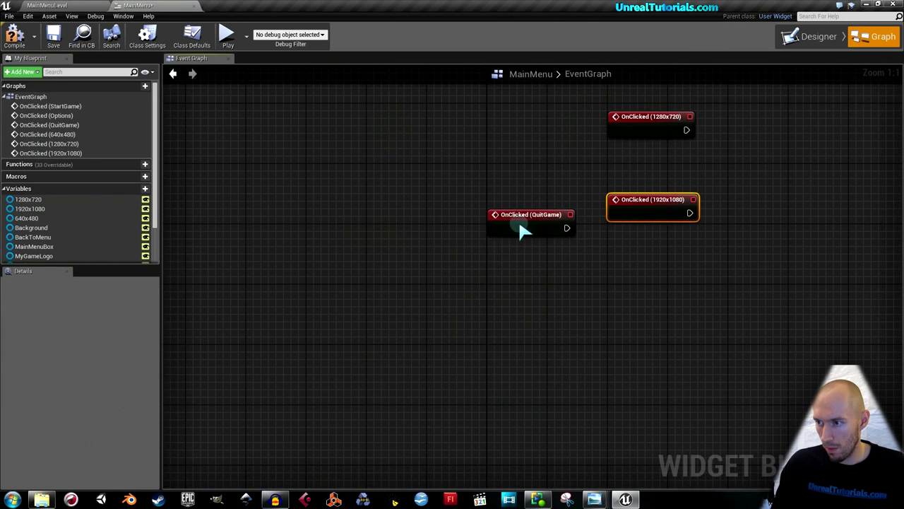
left_click_drag(521, 226, 522, 397)
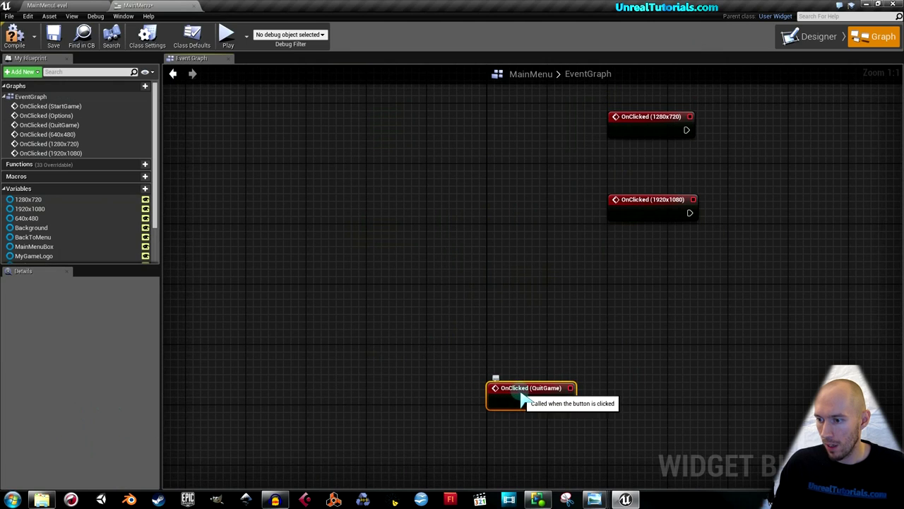
left_click(32, 238)
left_click(58, 413)
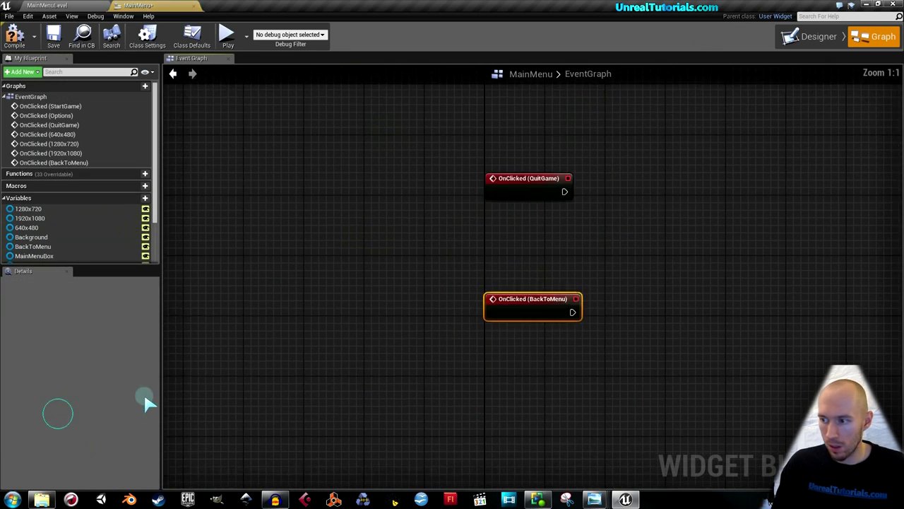
left_click_drag(519, 283, 640, 267)
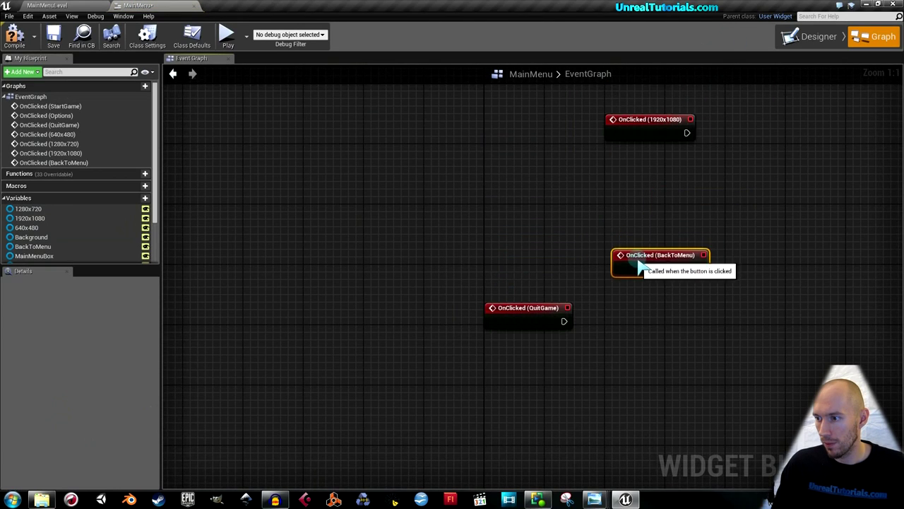
right_click_drag(706, 214, 640, 193)
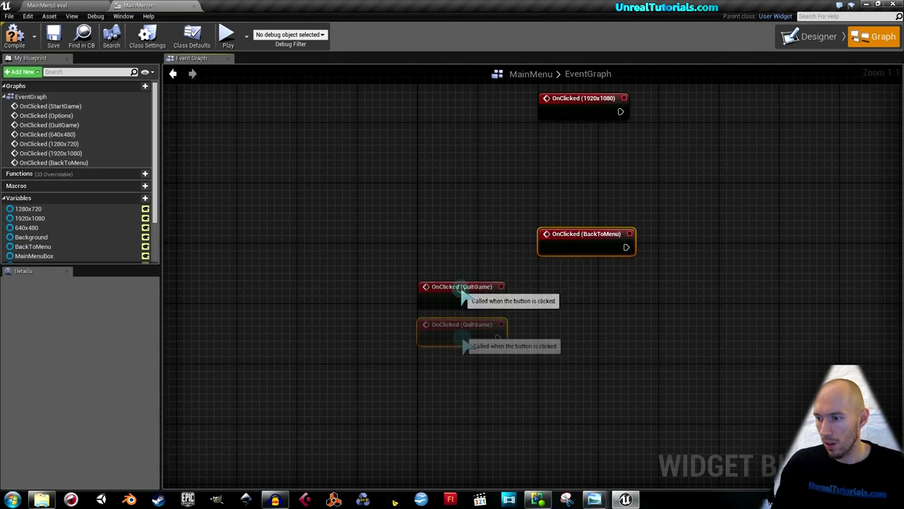
left_click_drag(462, 291, 465, 377)
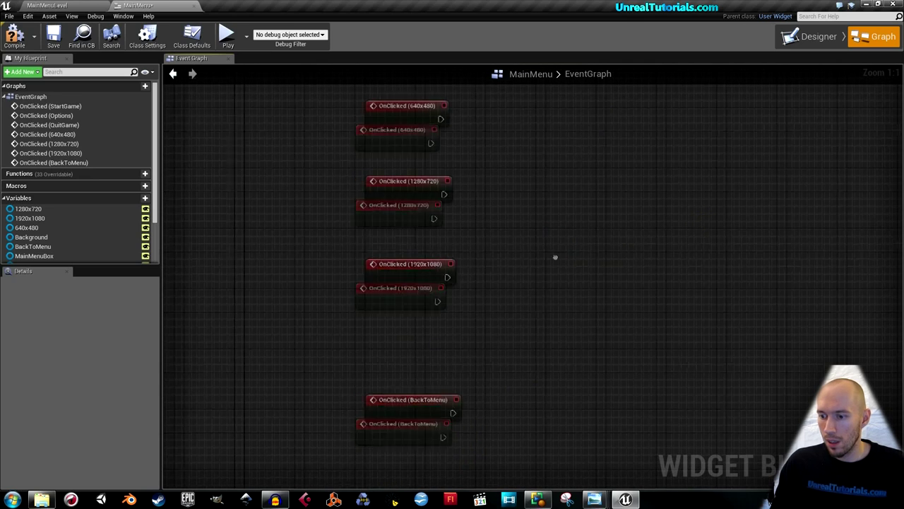
right_click_drag(555, 257, 529, 317)
right_click_drag(517, 171, 543, 300)
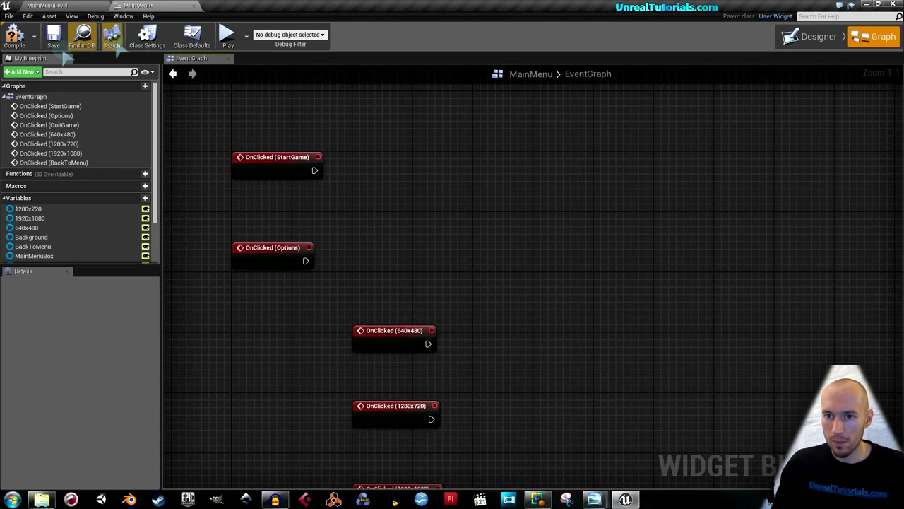
Compile and save the MainMenu widget, then bring the StartGame event into view
left_click(14, 35)
left_click(53, 35)
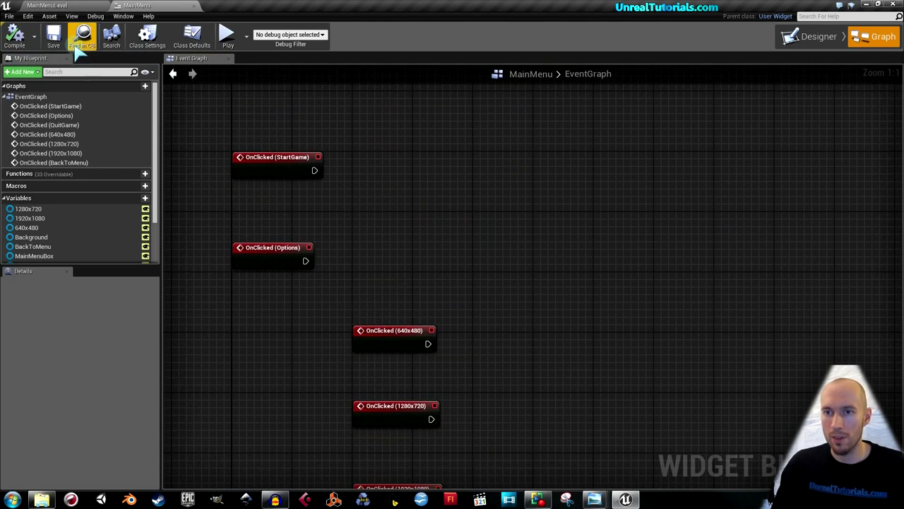
right_click_drag(413, 254, 439, 253)
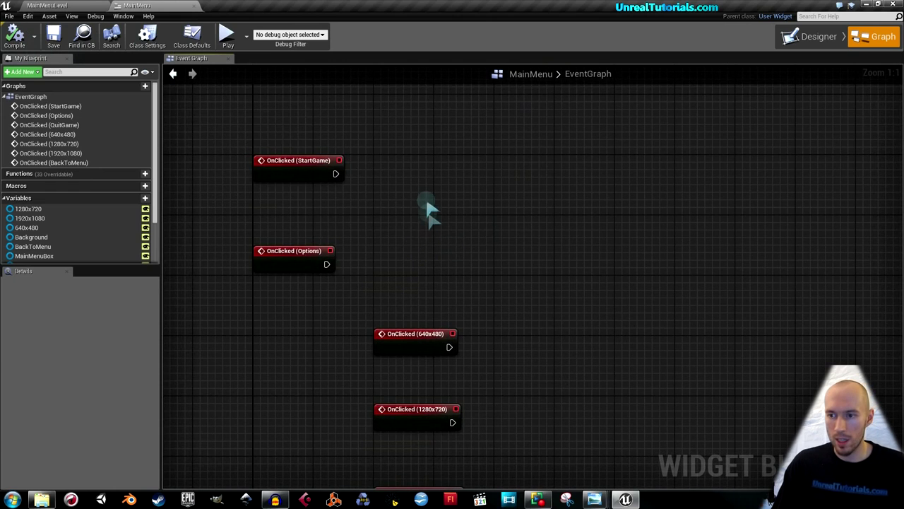
right_click_drag(427, 208, 408, 231)
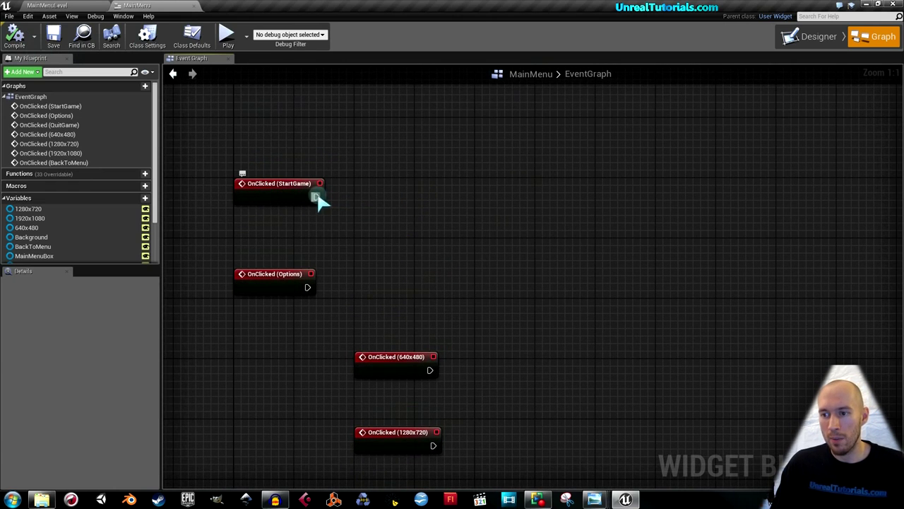
Add an Open Level node after OnClicked (StartGame) with Level Name FirstPersonExampleMap
left_click_drag(316, 197, 340, 187)
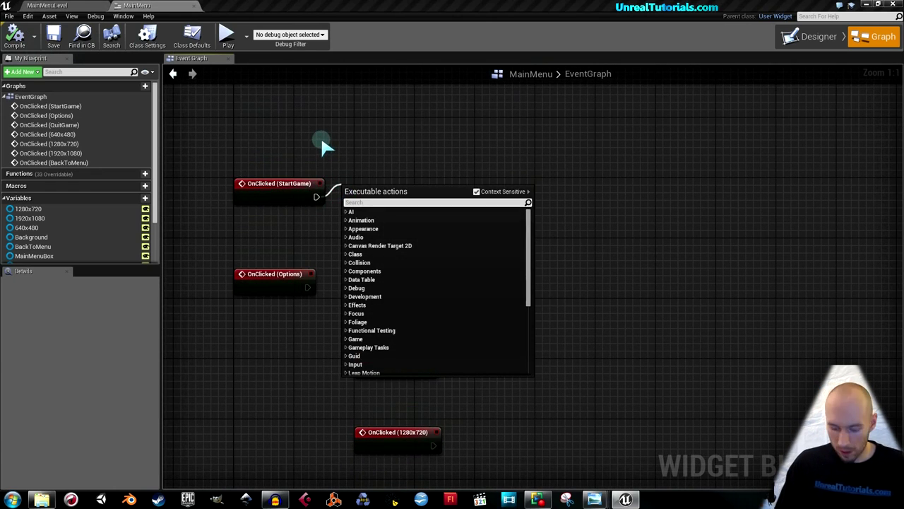
type("open level")
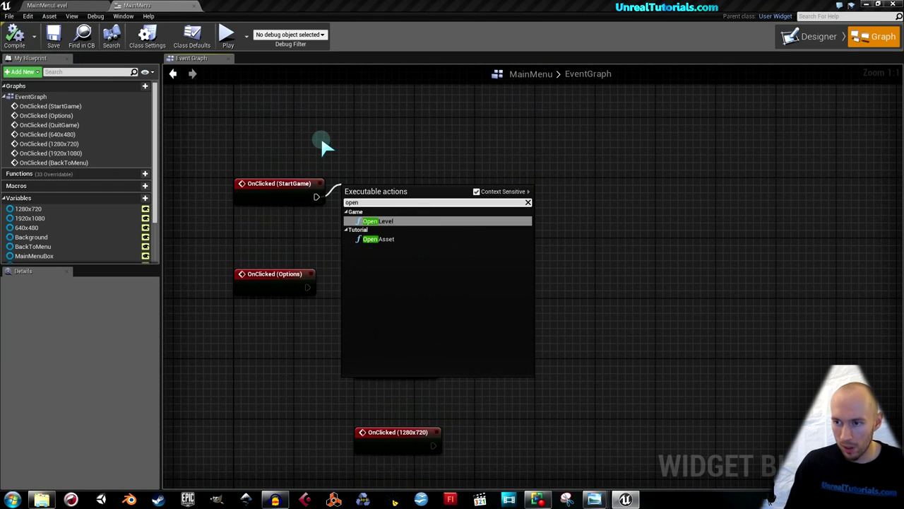
key("Return")
left_click_drag(394, 228, 416, 213)
left_click(417, 202)
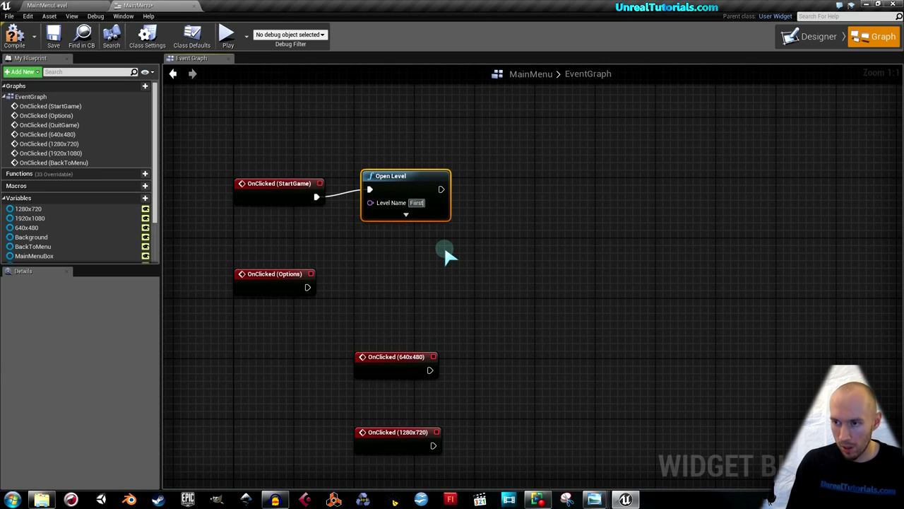
type("FirstPersonE")
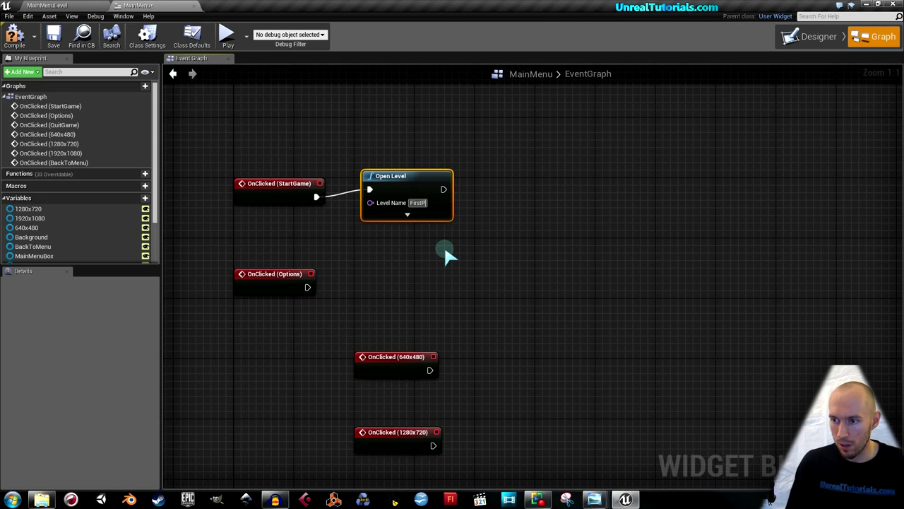
type("x")
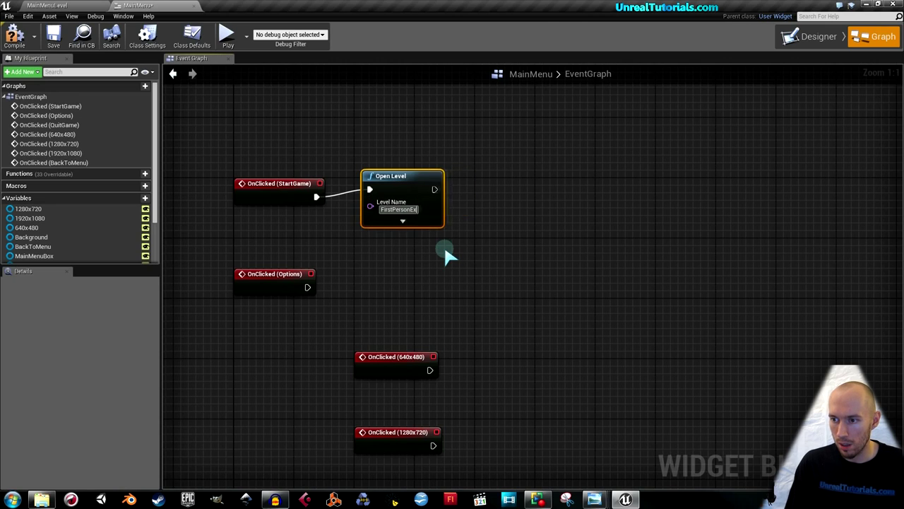
type("ampleMat")
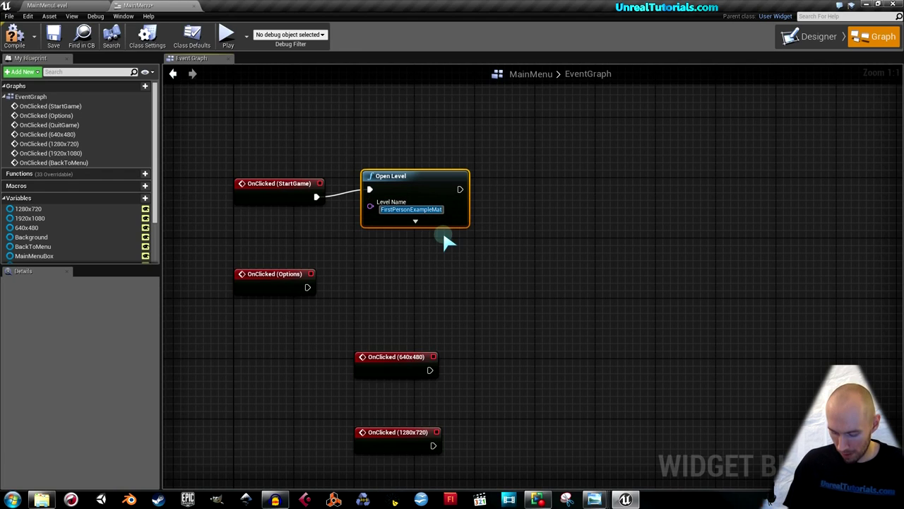
key("BackSpace")
type("p")
key("Return")
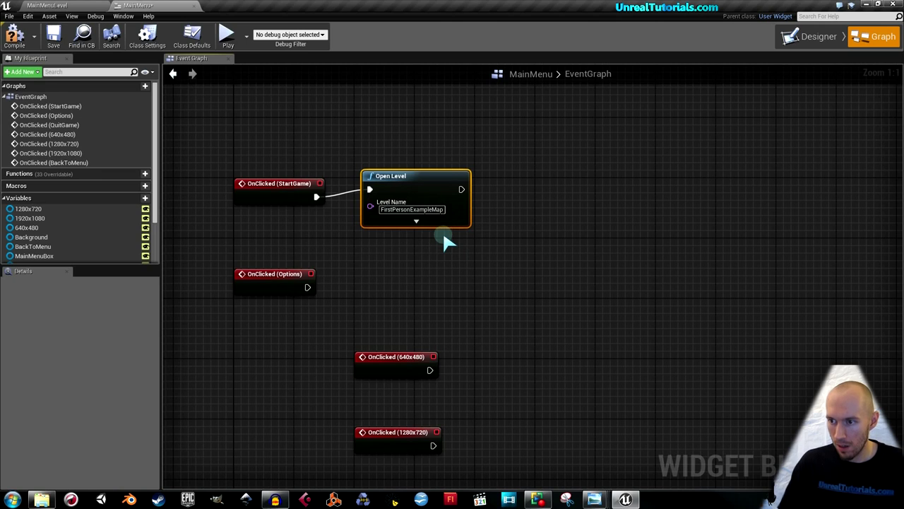
Chain Remove from Parent after Open Level and align the StartGame node chain
left_click_drag(461, 189, 519, 180)
type("remove")
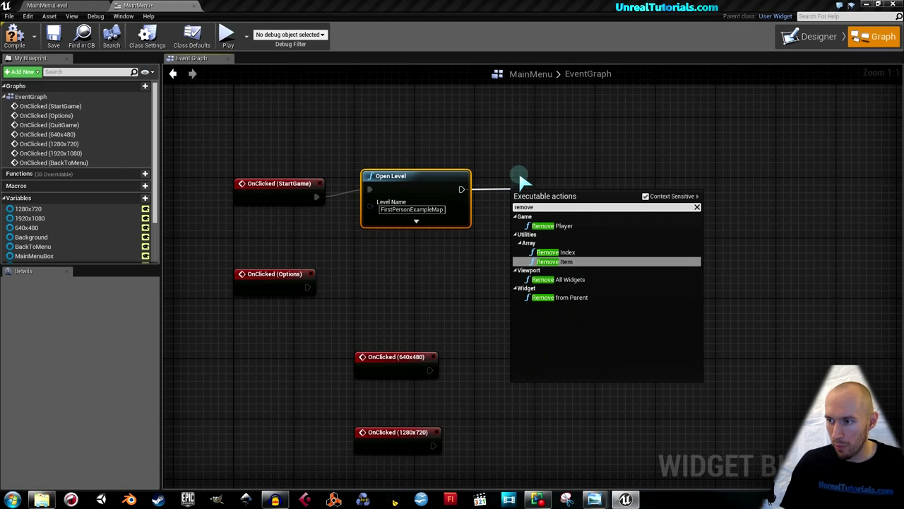
key("Down")
key("Down")
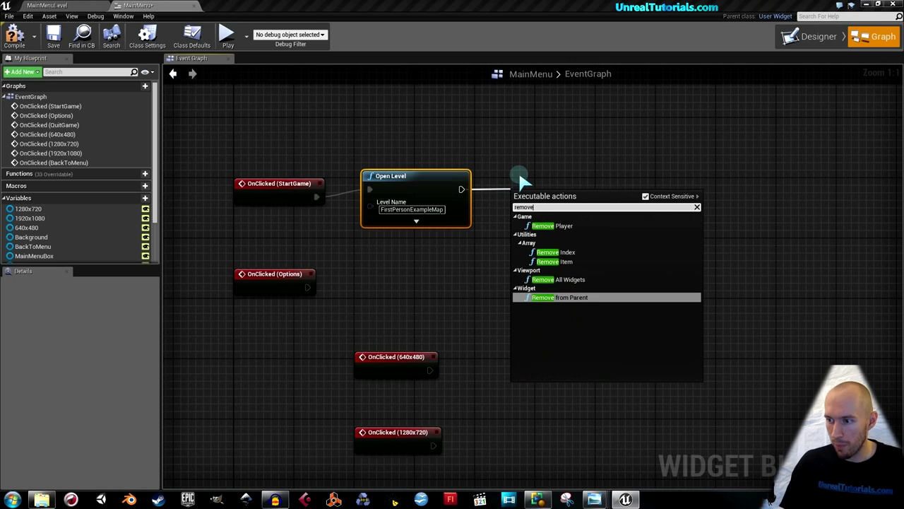
key("Return")
left_click_drag(542, 195, 543, 198)
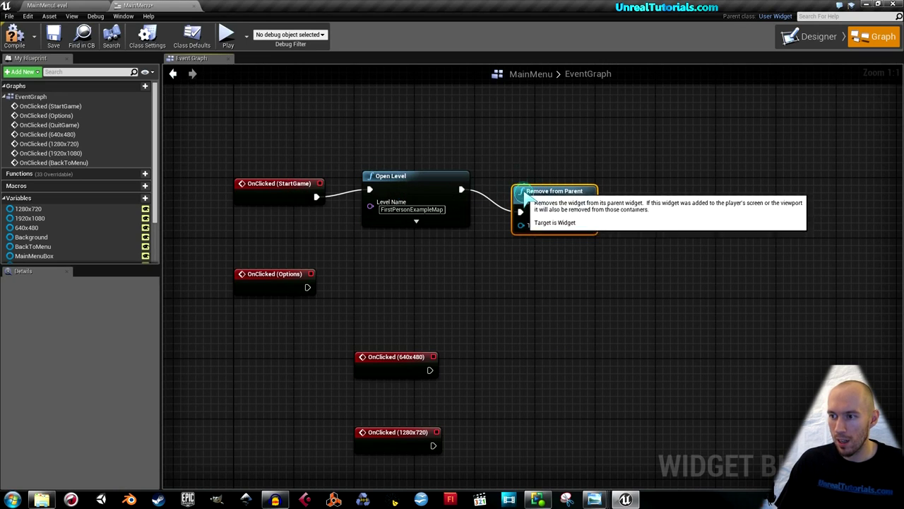
left_click_drag(519, 189, 520, 182)
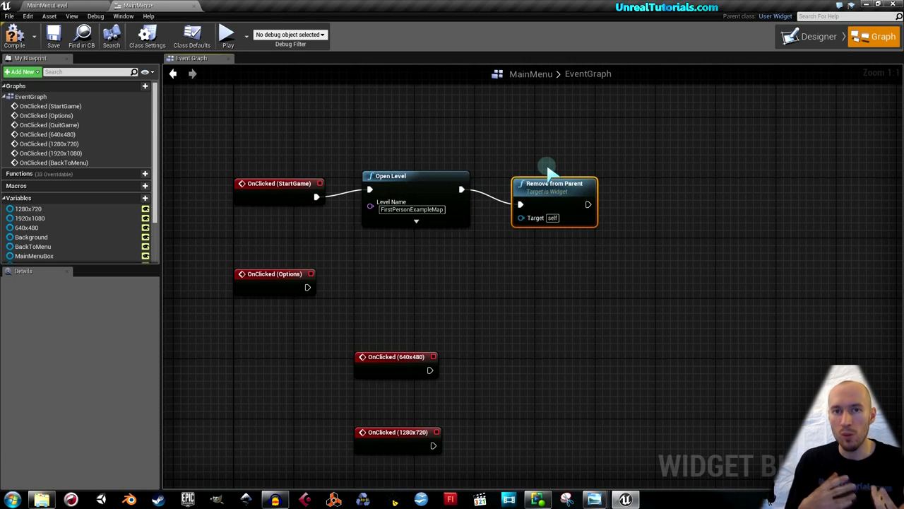
left_click_drag(541, 186, 549, 179)
right_click_drag(452, 278, 460, 222)
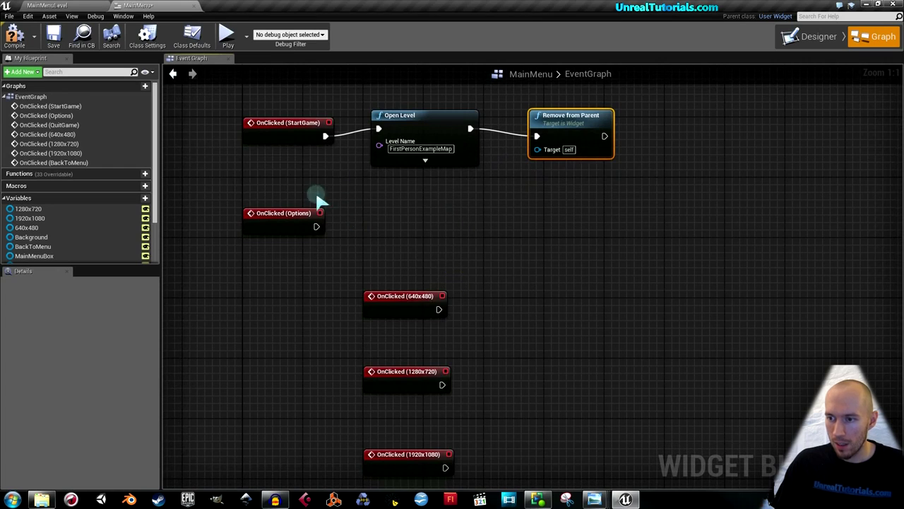
right_click_drag(311, 199, 294, 285)
Move the StartGame node chain up and reposition the OnClicked (Options) event
left_click_drag(266, 178, 534, 161)
left_click_drag(253, 322, 255, 299)
right_click_drag(262, 259, 271, 225)
mouse_move(264, 243)
left_mouse_down()
mouse_move(273, 235)
mouse_move(273, 244)
left_mouse_up()
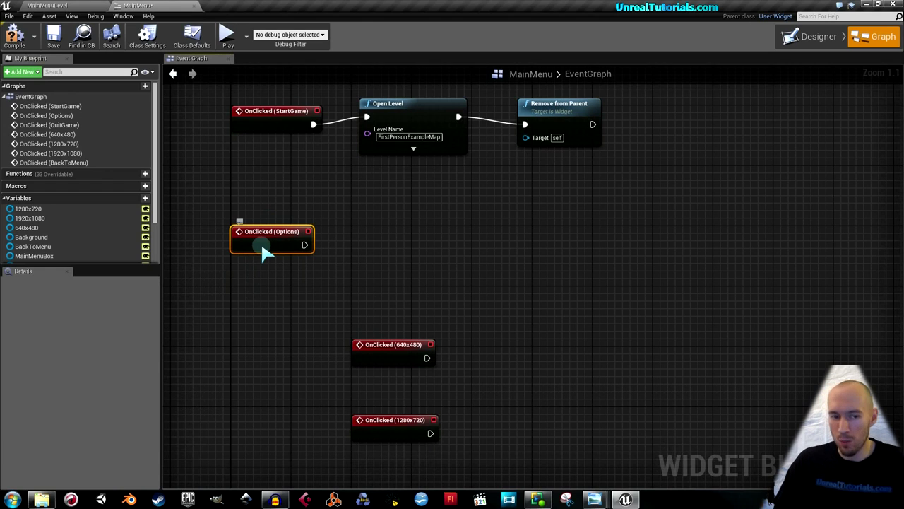
Chain two Set Visibility nodes off OnClicked (Options) and expand the variables list
left_click_drag(304, 244, 355, 236)
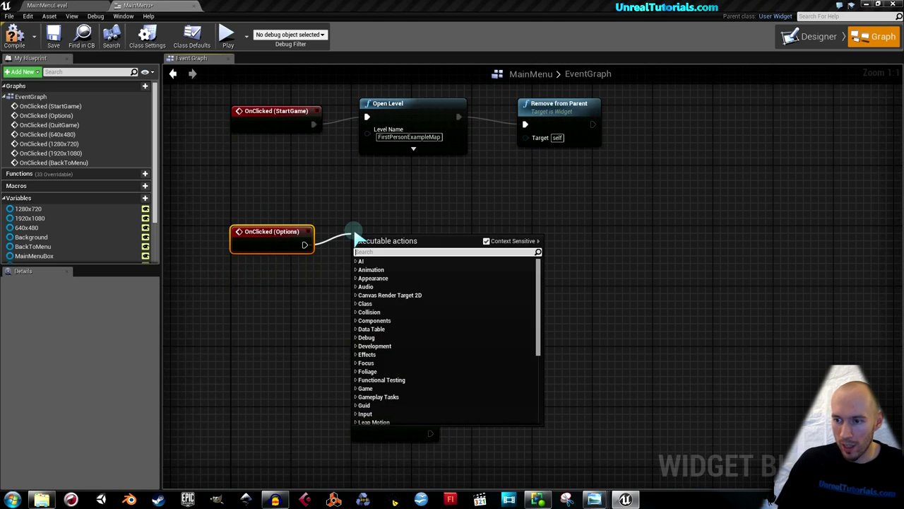
type("visib")
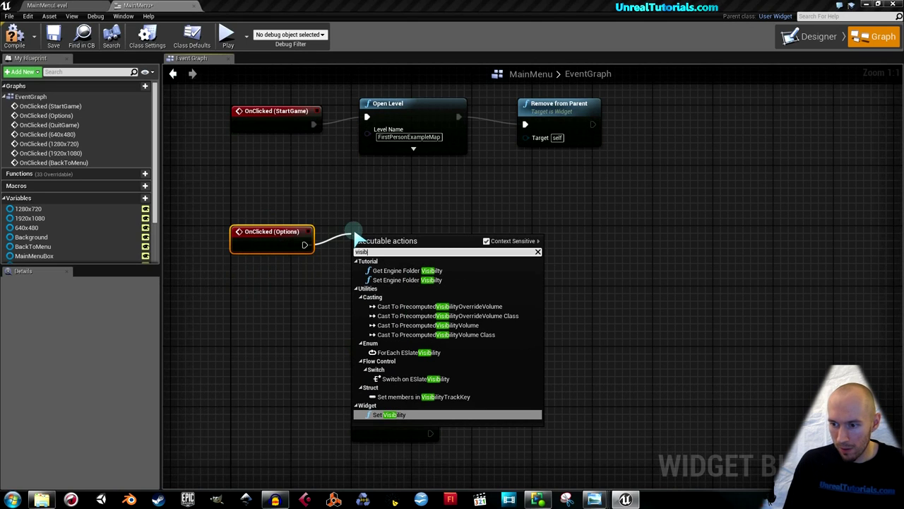
key("Return")
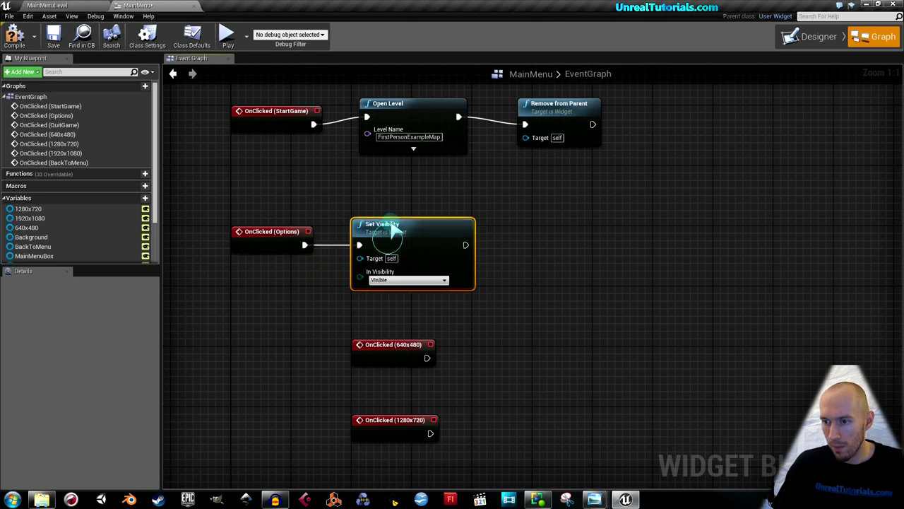
right_click_drag(573, 283, 541, 224)
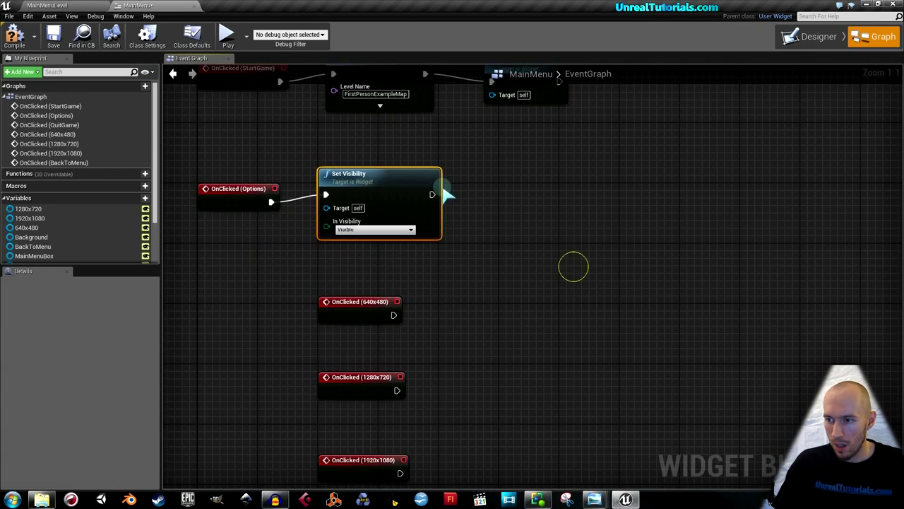
left_click_drag(432, 194, 480, 195)
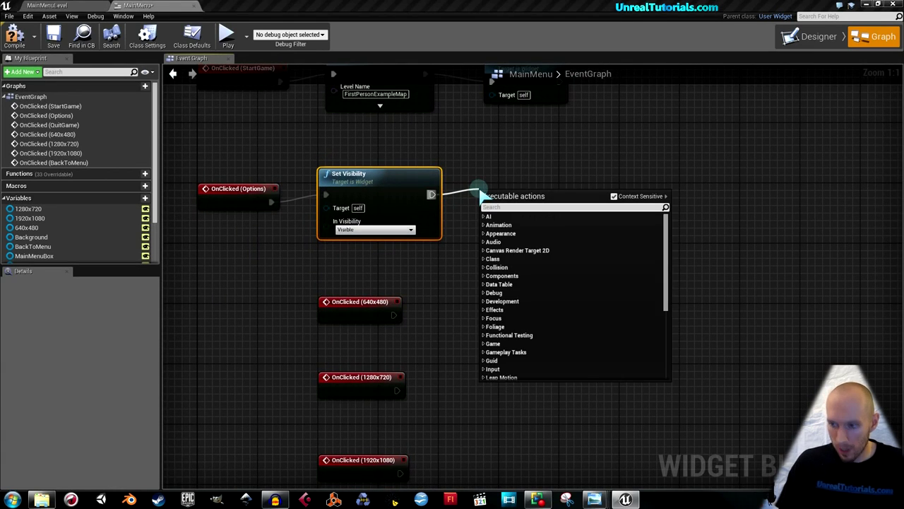
type("visib")
key("Return")
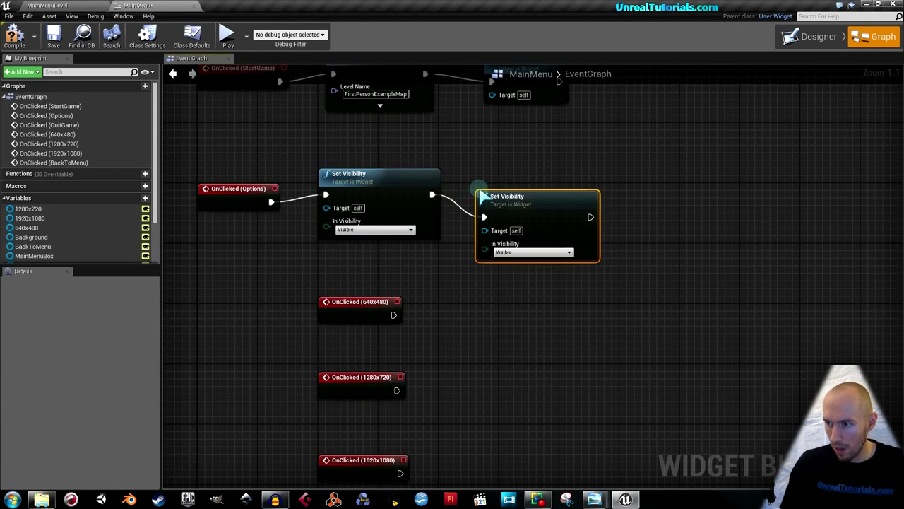
right_click_drag(456, 179, 518, 178)
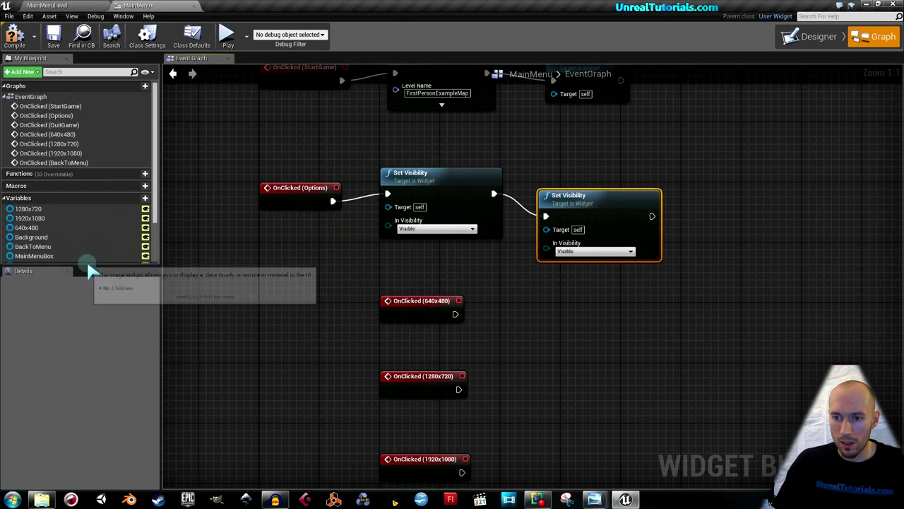
left_click_drag(87, 265, 88, 335)
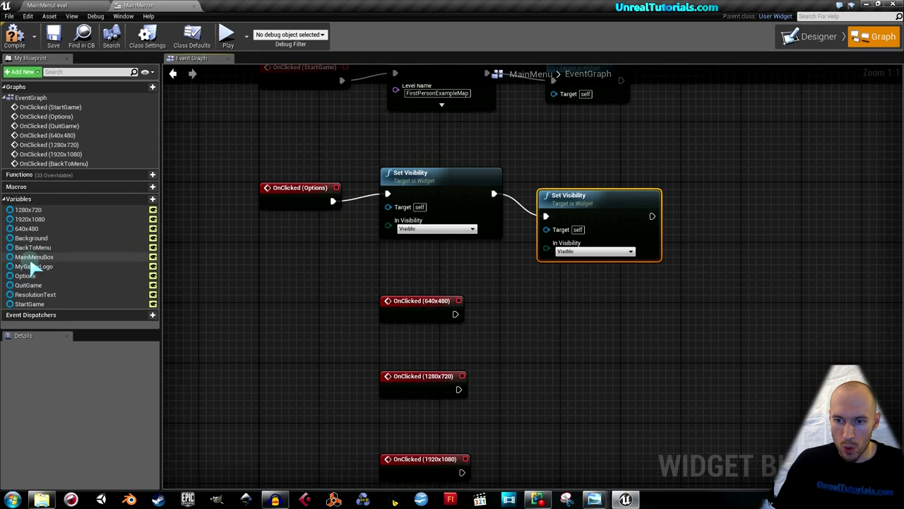
Place a Get MainMenuBox node in the event graph
left_click_drag(26, 257, 230, 259)
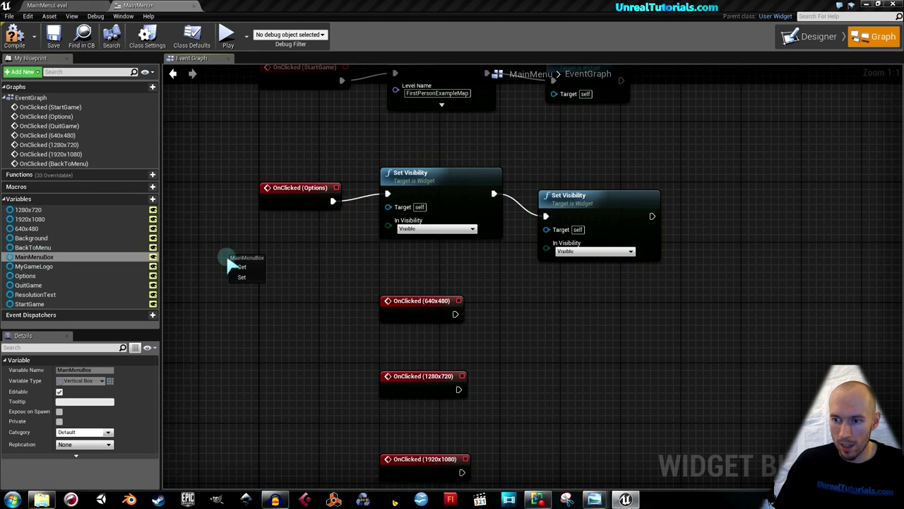
left_click(244, 267)
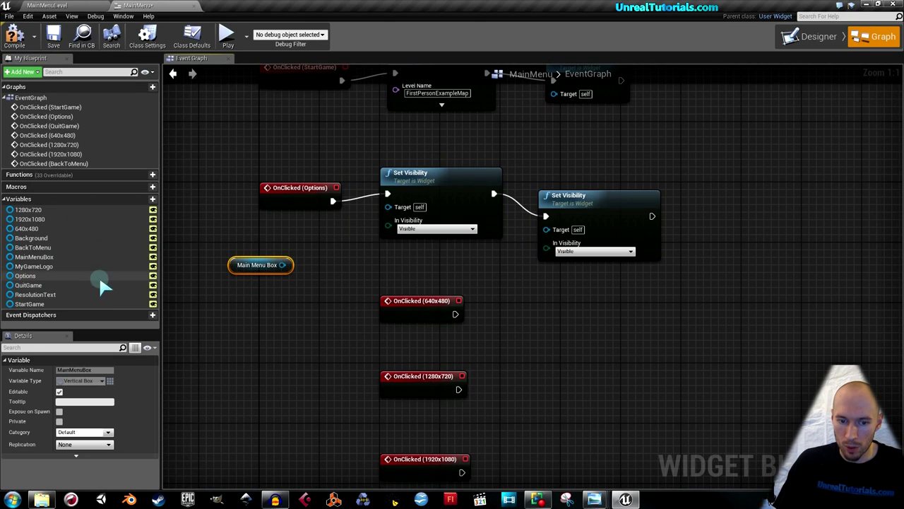
left_click(34, 276)
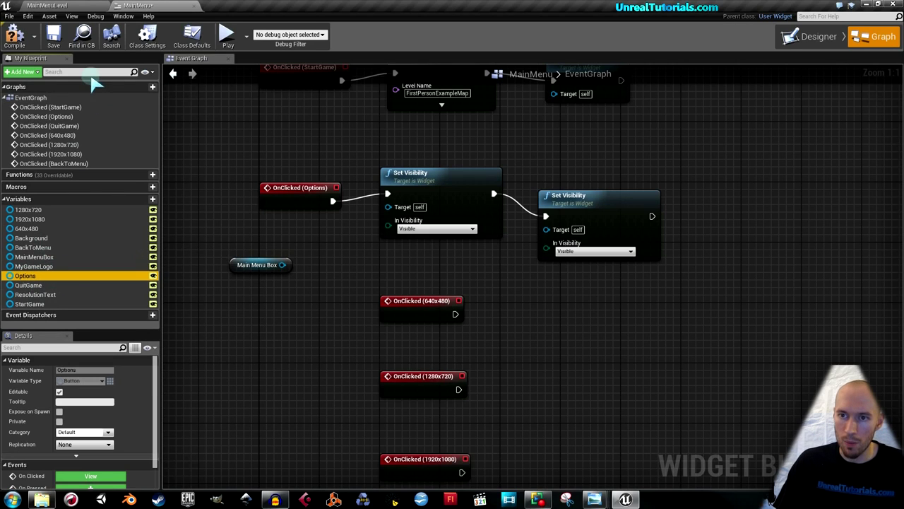
Tick Is Variable on OptionsMenu in the Designer and compile the widget
left_click(809, 37)
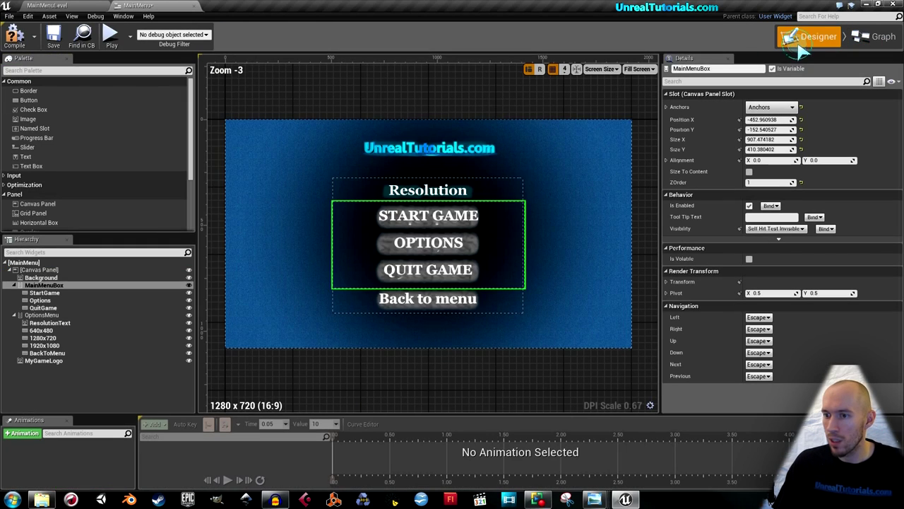
left_click(39, 316)
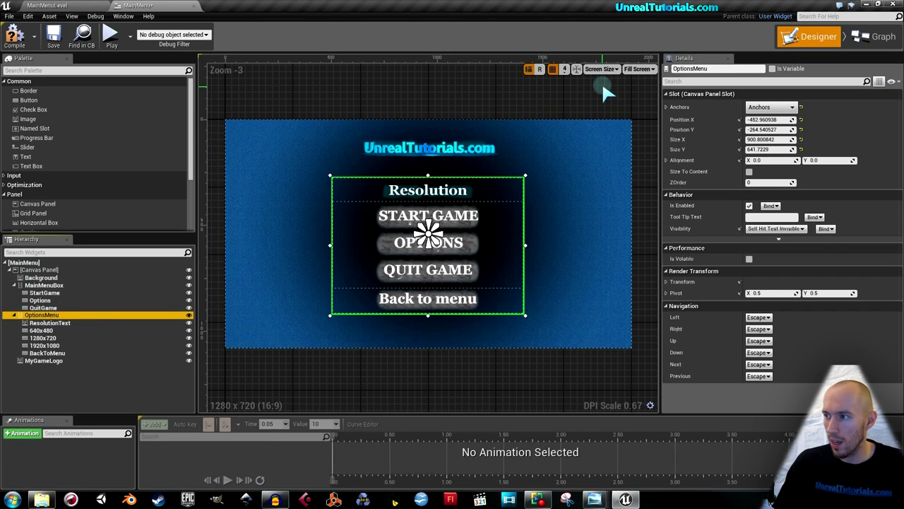
left_click(773, 70)
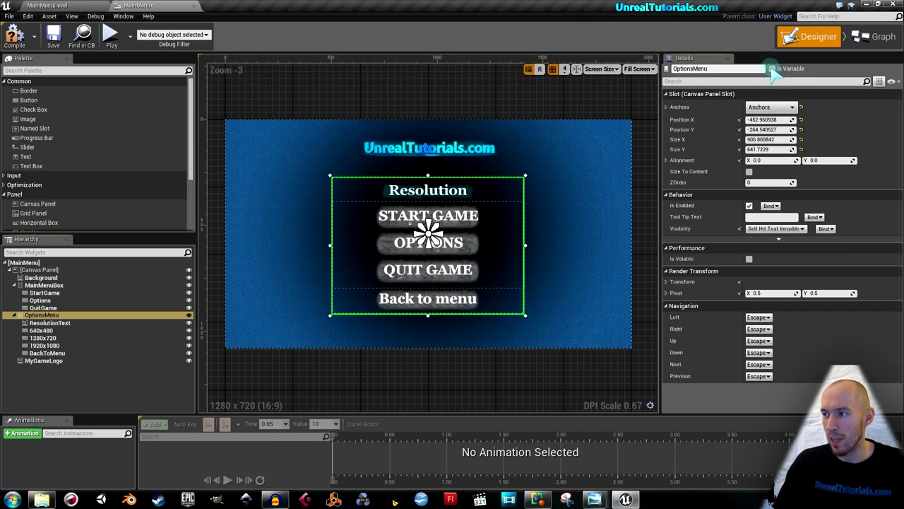
left_click(773, 70)
left_click(14, 37)
left_click(872, 37)
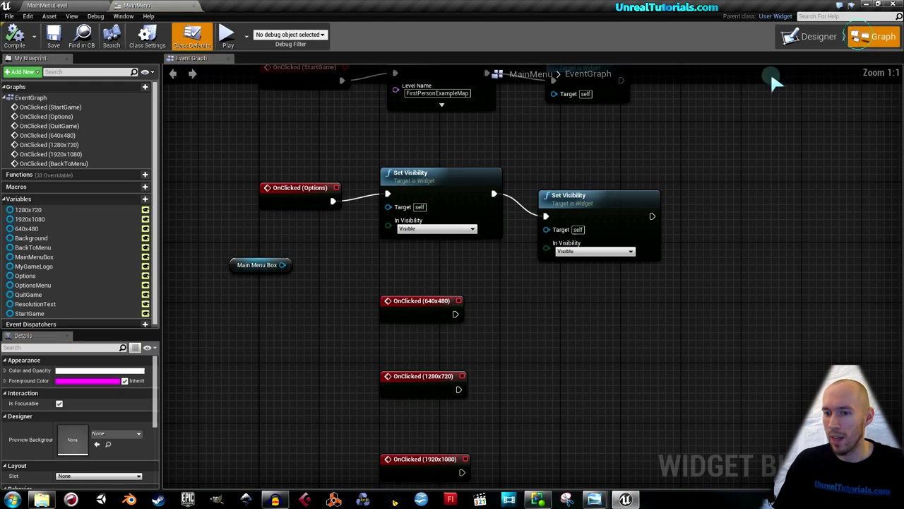
Add an Options Menu getter and move the 640x480 and 1280x720 events lower
scroll(50, 286, "down", 1)
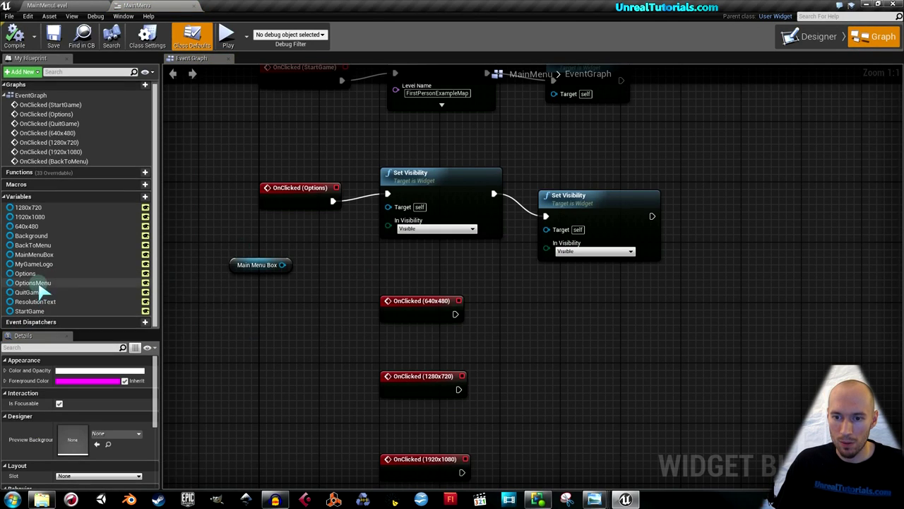
left_click_drag(42, 284, 281, 307)
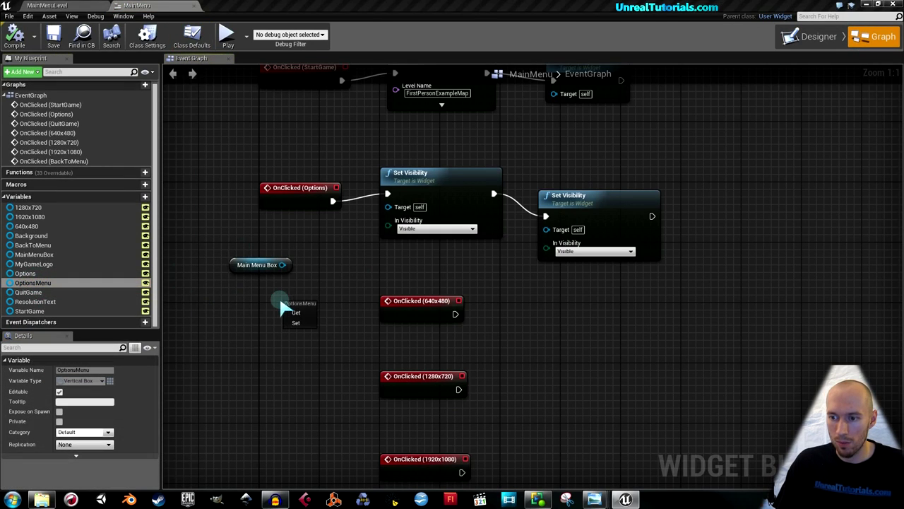
left_click(297, 314)
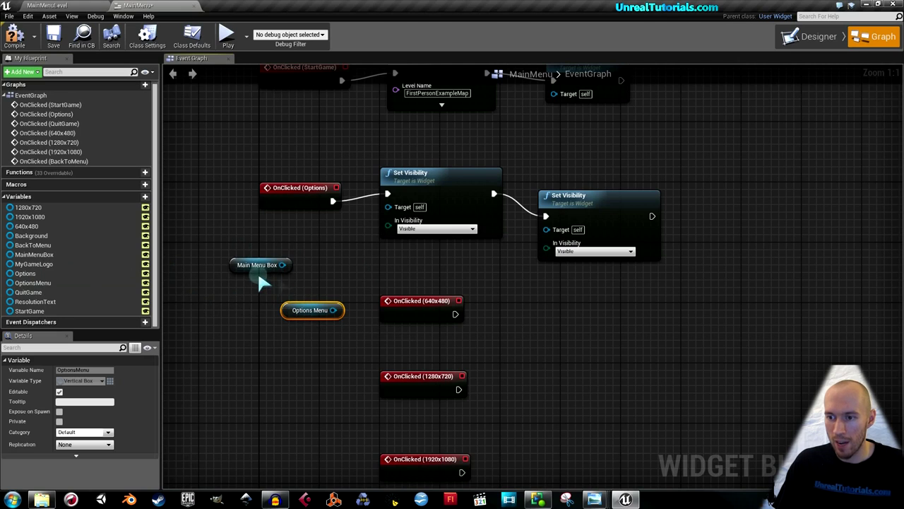
left_click_drag(256, 267, 283, 246)
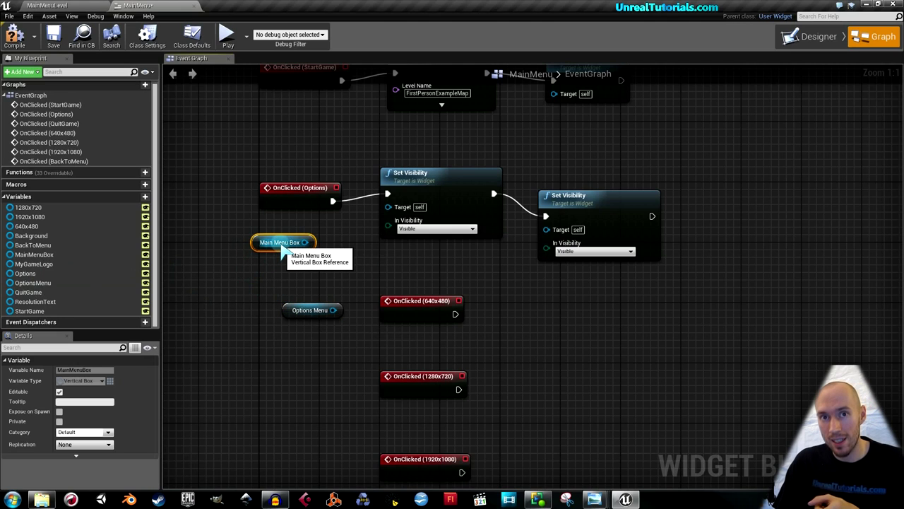
left_click_drag(403, 313, 404, 350)
left_click_drag(413, 417, 421, 394)
left_click(408, 314)
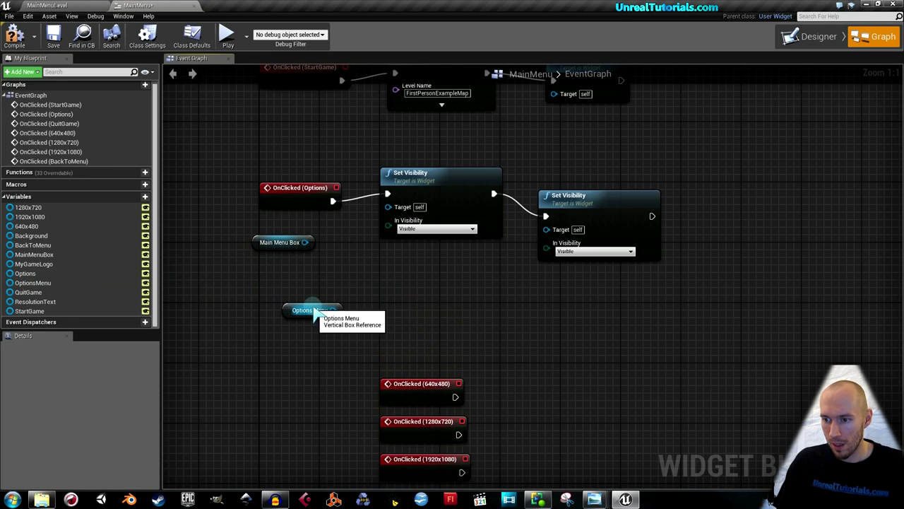
Wire Options Menu and Main Menu Box as Set Visibility targets, setting Main Menu Box Hidden
left_click_drag(318, 315, 459, 295)
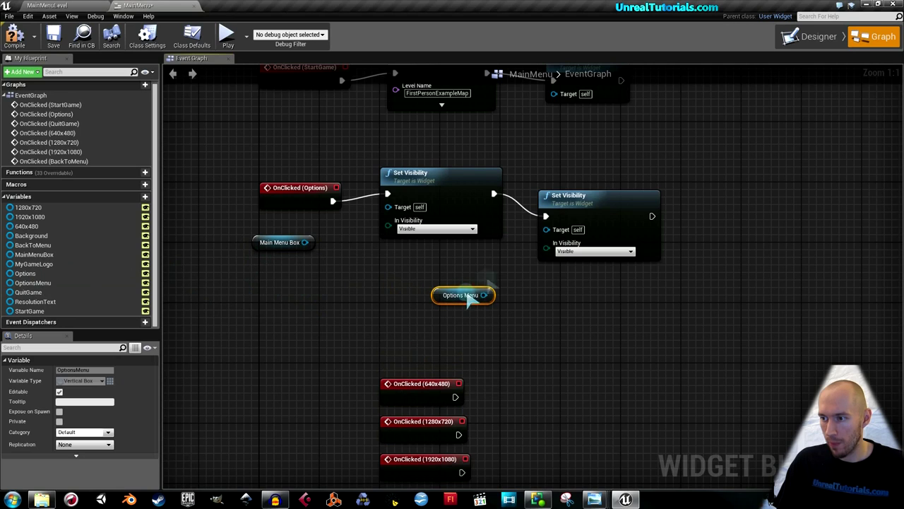
left_click_drag(590, 193, 627, 185)
left_click_drag(484, 294, 585, 223)
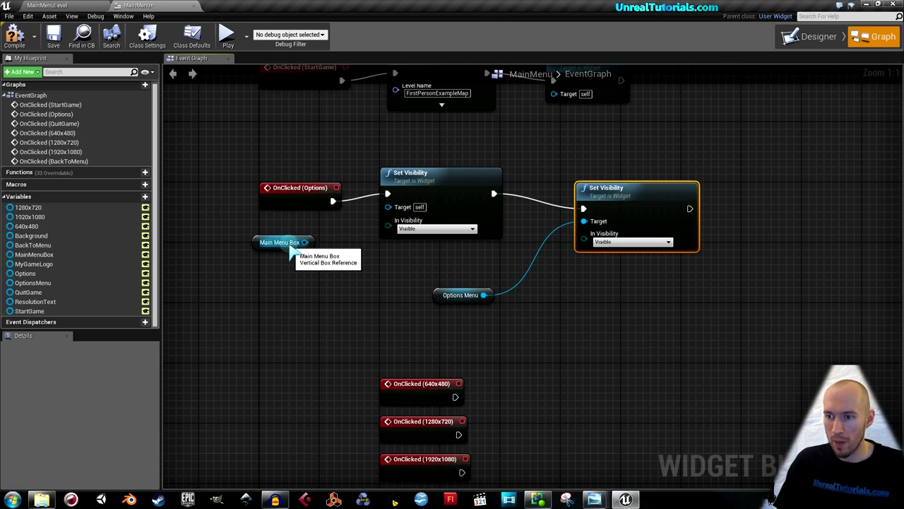
left_click_drag(304, 243, 390, 212)
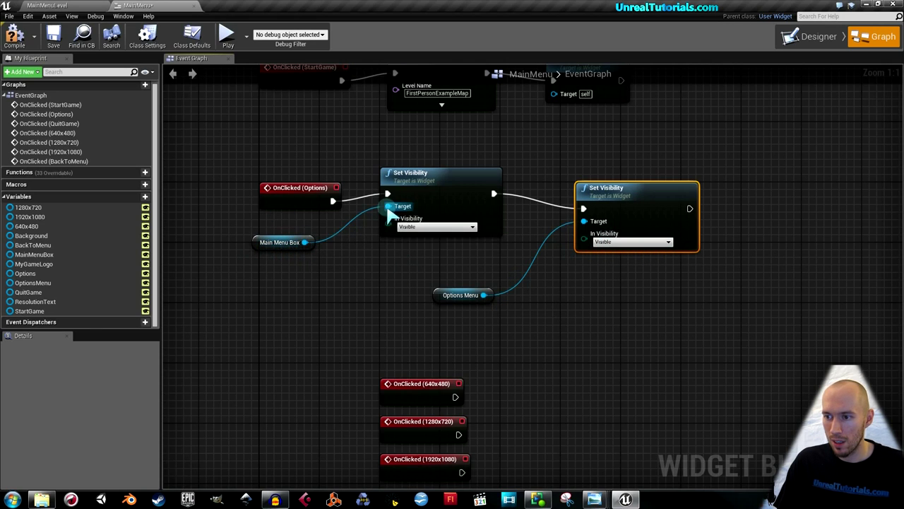
left_click(429, 226)
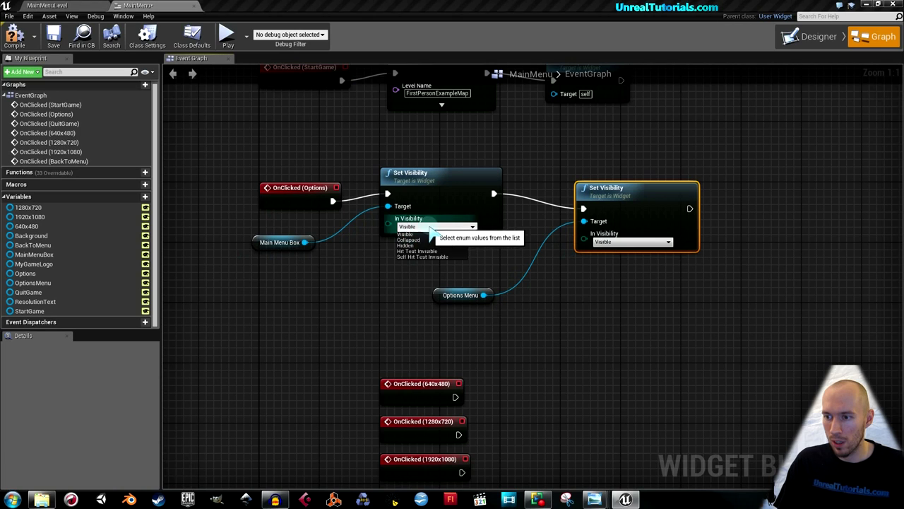
left_click(417, 246)
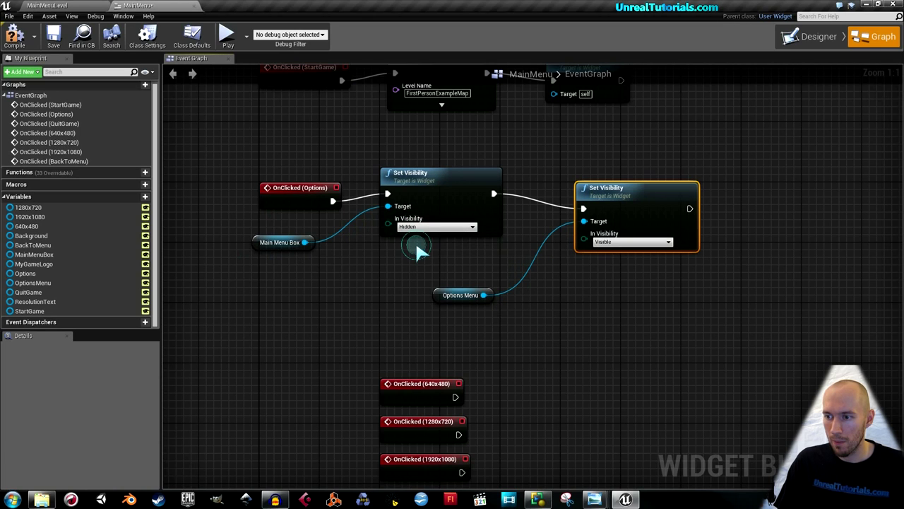
left_click_drag(278, 229, 295, 236)
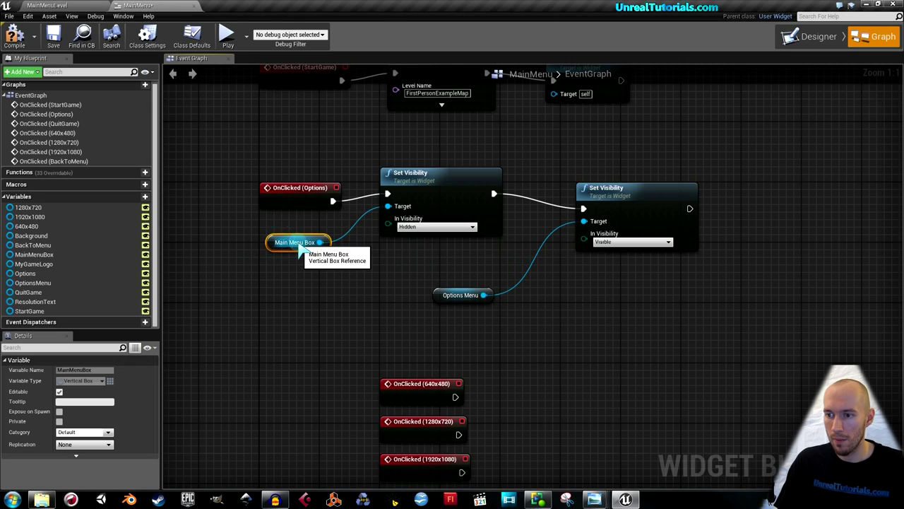
left_click(475, 337)
right_click_drag(476, 337, 408, 293)
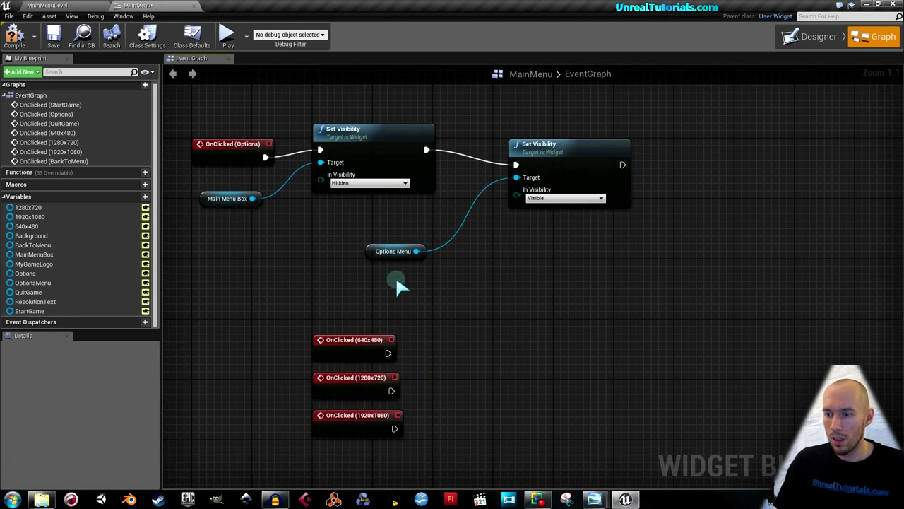
left_click_drag(396, 248, 426, 228)
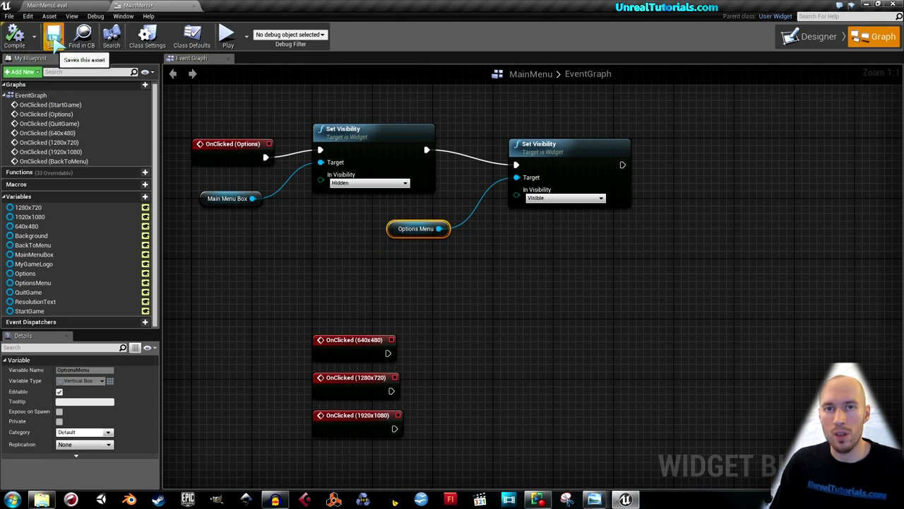
Add an Execute Console Command node after OnClicked (640x480)
right_click_drag(256, 233, 235, 161)
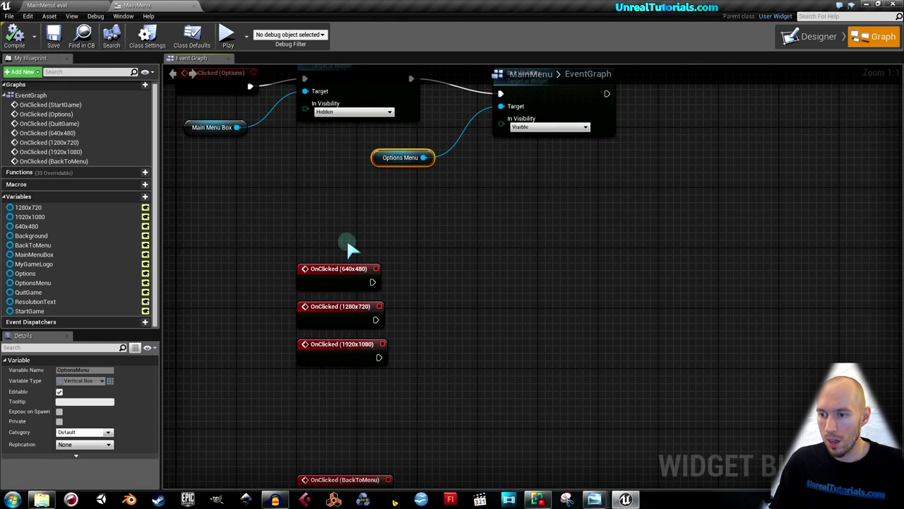
right_click_drag(346, 237, 340, 222)
left_click_drag(335, 255, 333, 247)
right_click_drag(337, 251, 324, 229)
left_click_drag(344, 228, 407, 221)
type("exe")
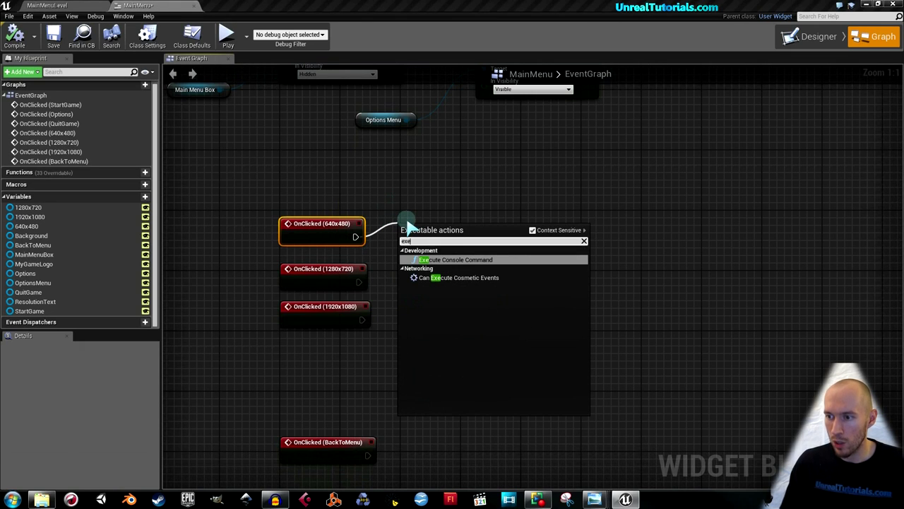
key("Return")
left_click_drag(420, 237, 435, 222)
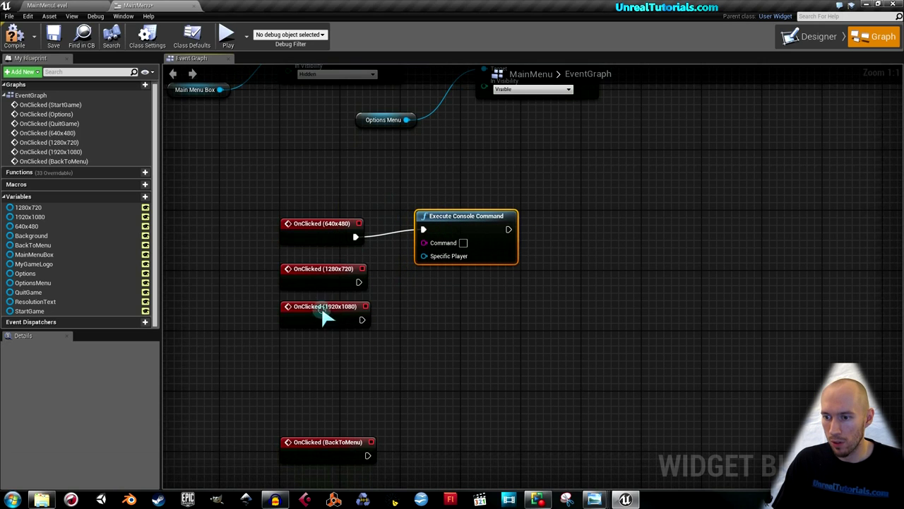
Duplicate the command node twice and wire the copies to the 1280x720 and 1920x1080 events
left_click_drag(325, 318, 323, 378)
left_click_drag(319, 282, 320, 320)
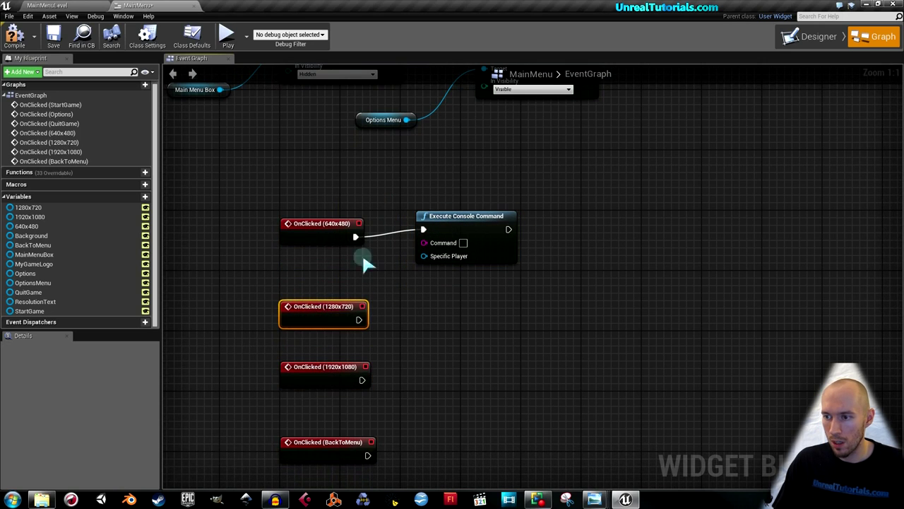
left_click(444, 229)
key("ctrl+w")
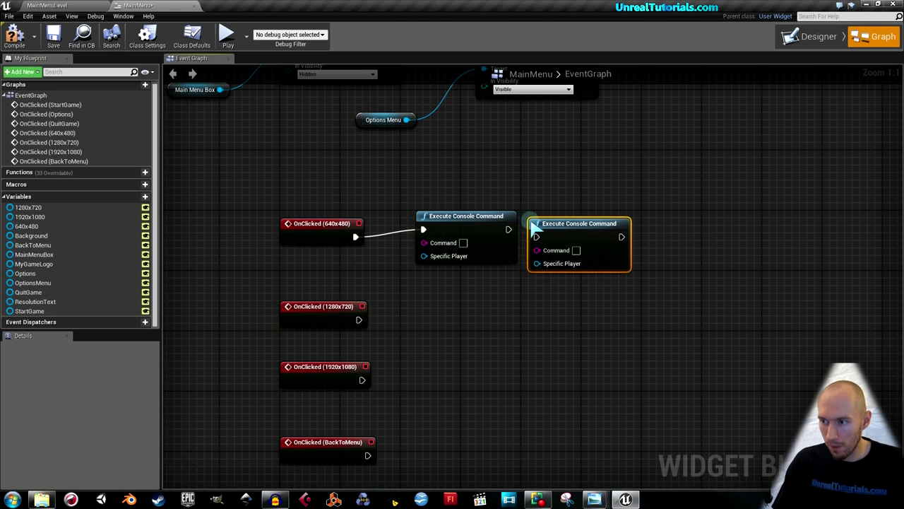
key("ctrl+w")
left_click_drag(464, 329, 458, 291)
left_click_drag(590, 241, 456, 368)
left_click_drag(359, 319, 417, 306)
left_click_drag(363, 380, 459, 365)
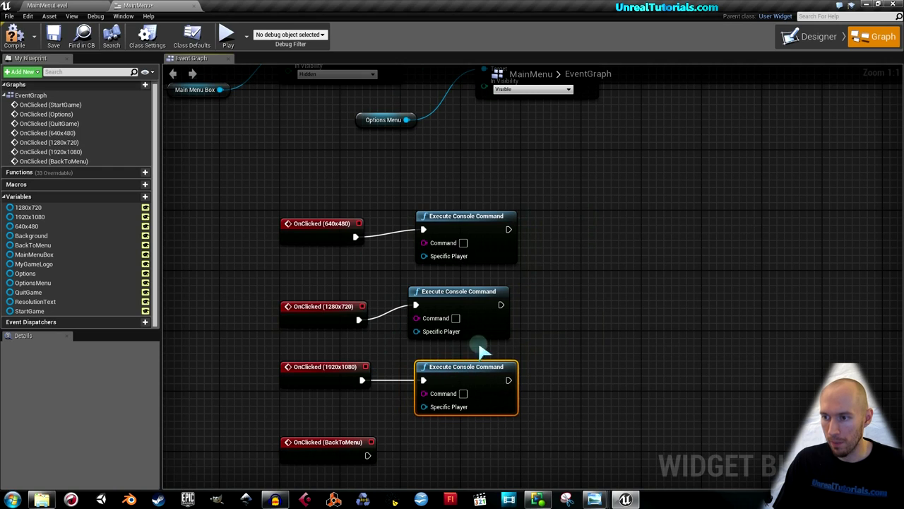
Enter r.setRes 640x480, r.setRes 1280x720 and r.setRes 1920x1080 in the three Command fields
left_click(456, 229)
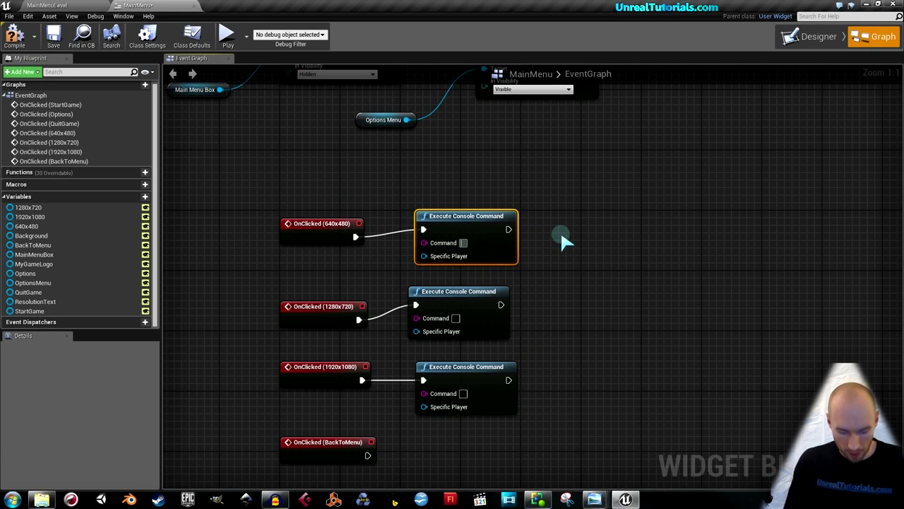
type(".setRes")
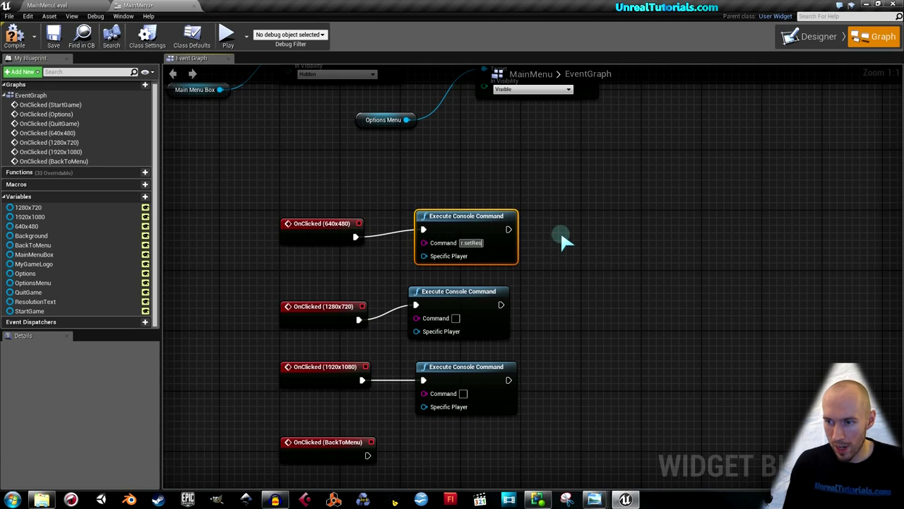
type(" 640")
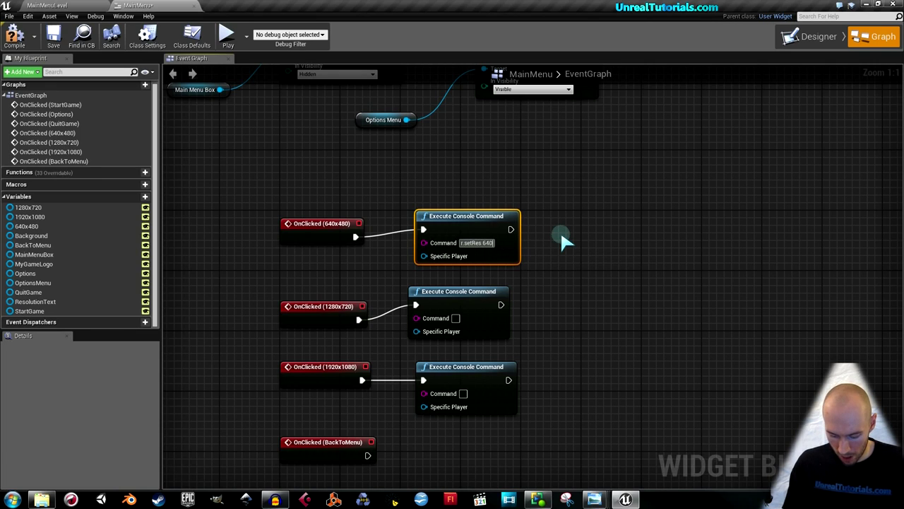
type("x")
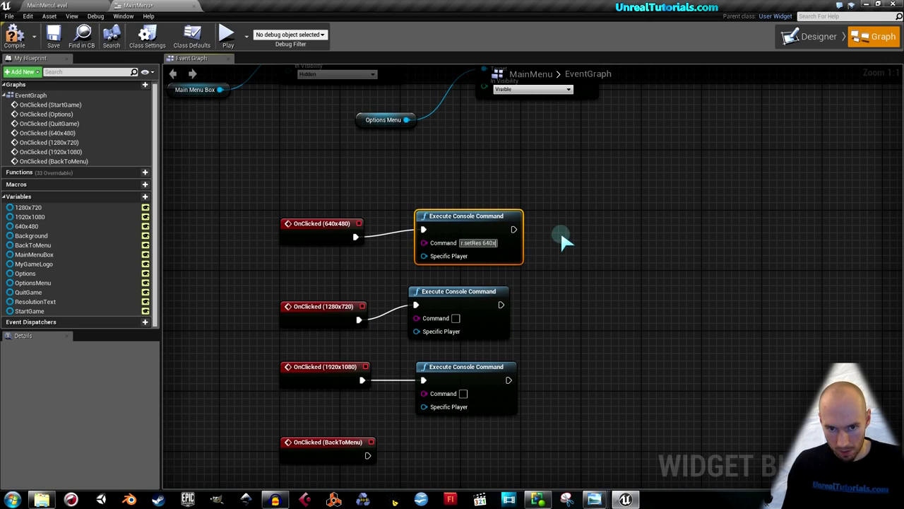
type("480")
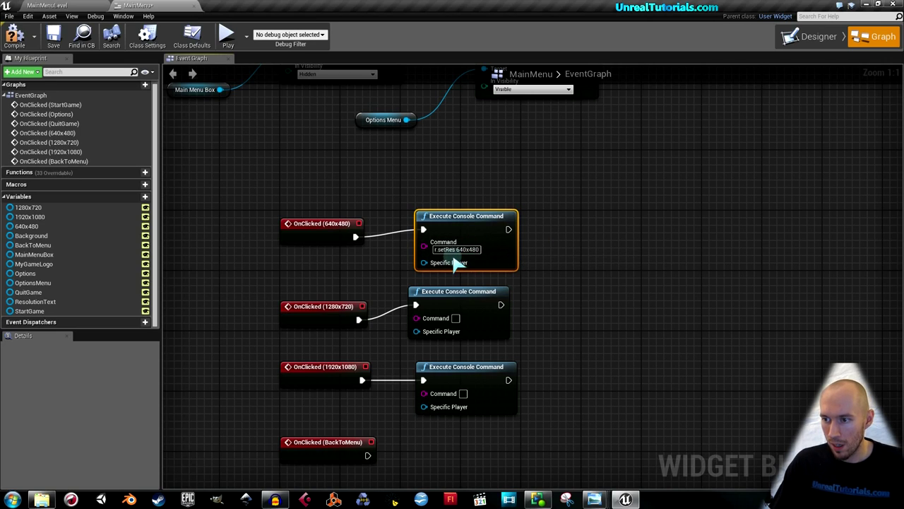
left_click(455, 318)
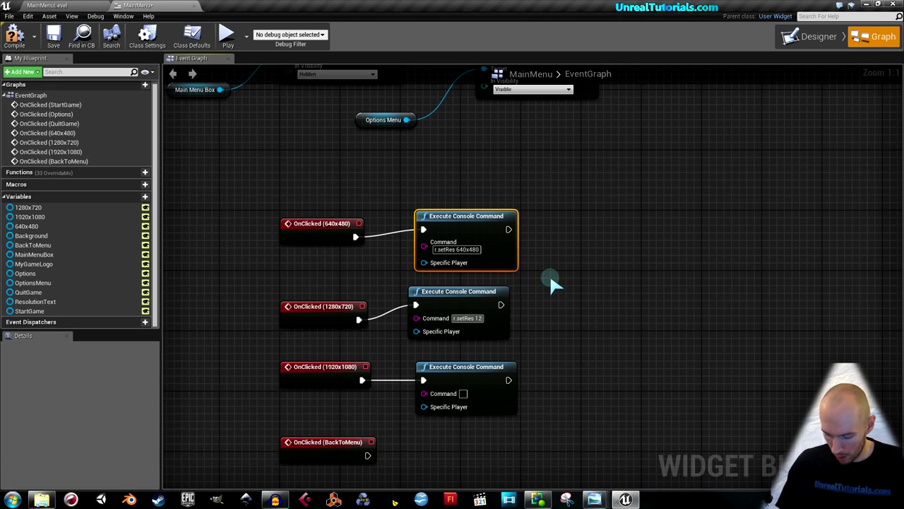
type("r.setRes 1280x720")
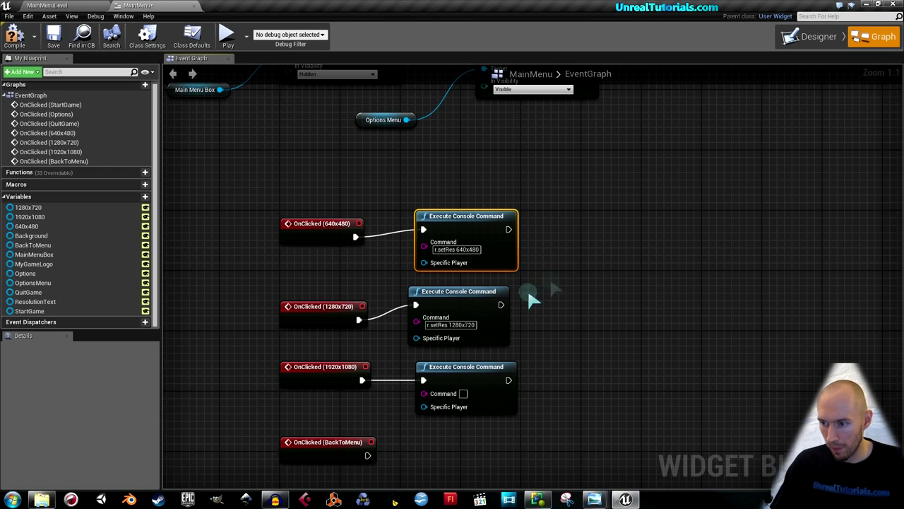
left_click(464, 394)
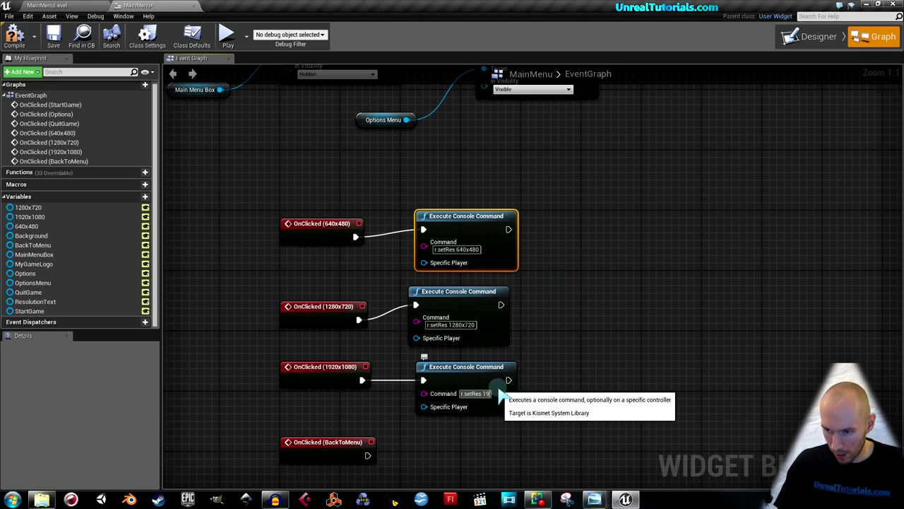
type("r.setRes 1920x1080")
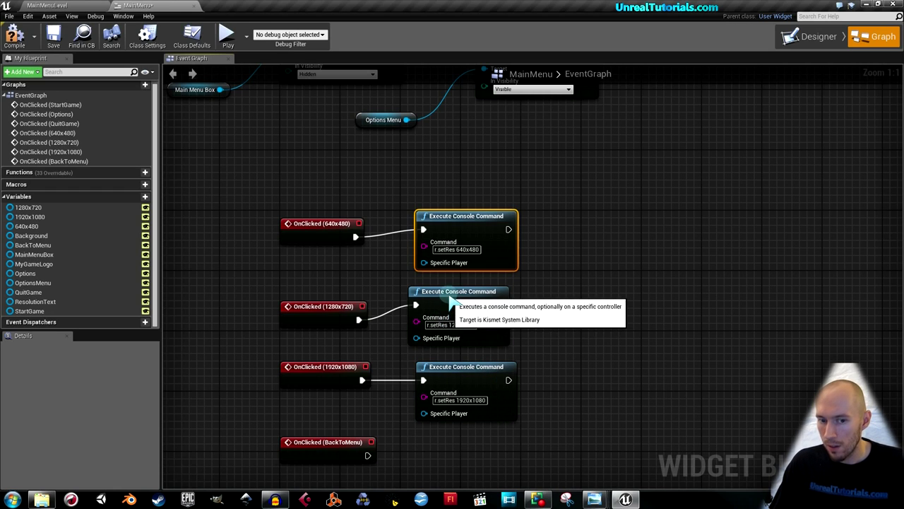
Move OnClicked (BackToMenu) lower to make room beside the Options visibility nodes
left_click_drag(417, 302, 430, 302)
right_click_drag(595, 310, 571, 206)
left_click(286, 353)
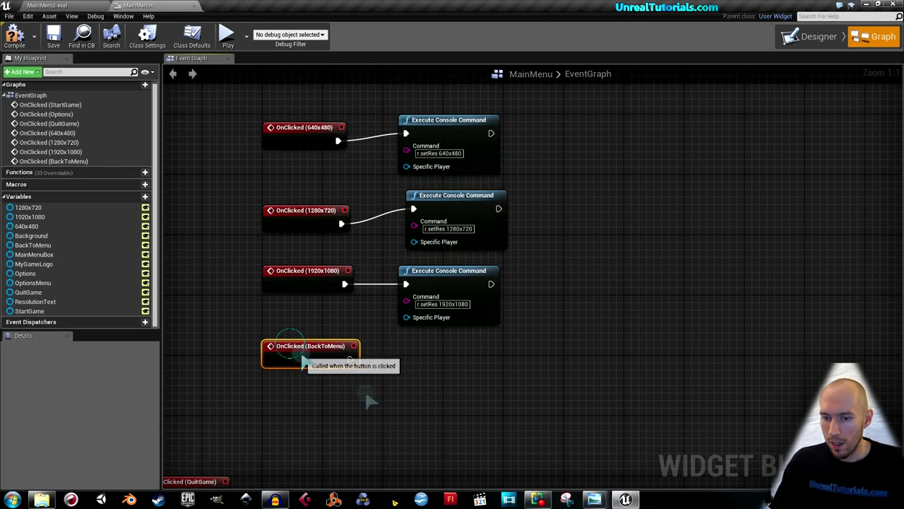
right_click_drag(440, 377, 442, 356)
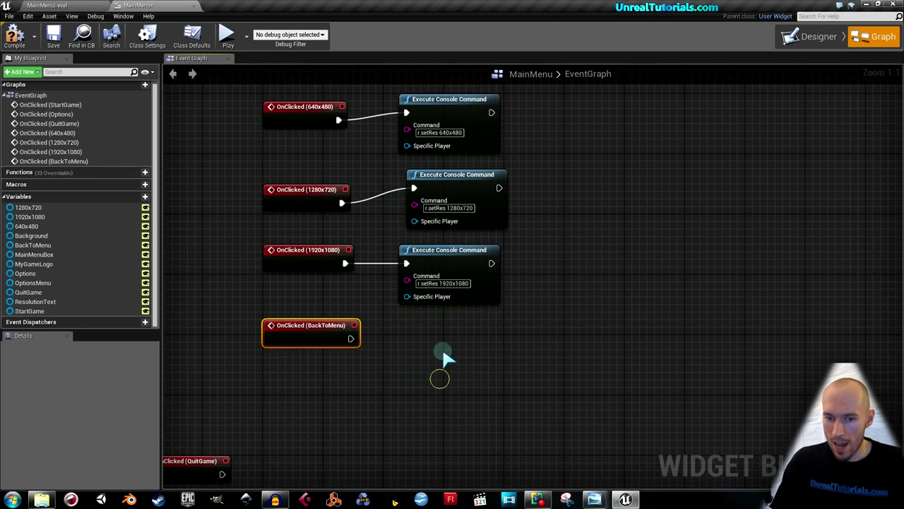
right_click_drag(335, 382, 328, 366)
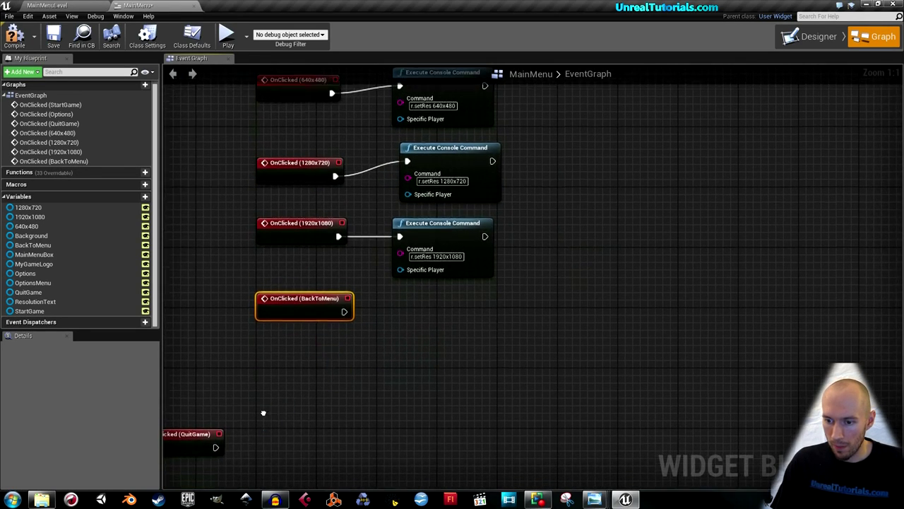
right_click_drag(262, 414, 309, 376)
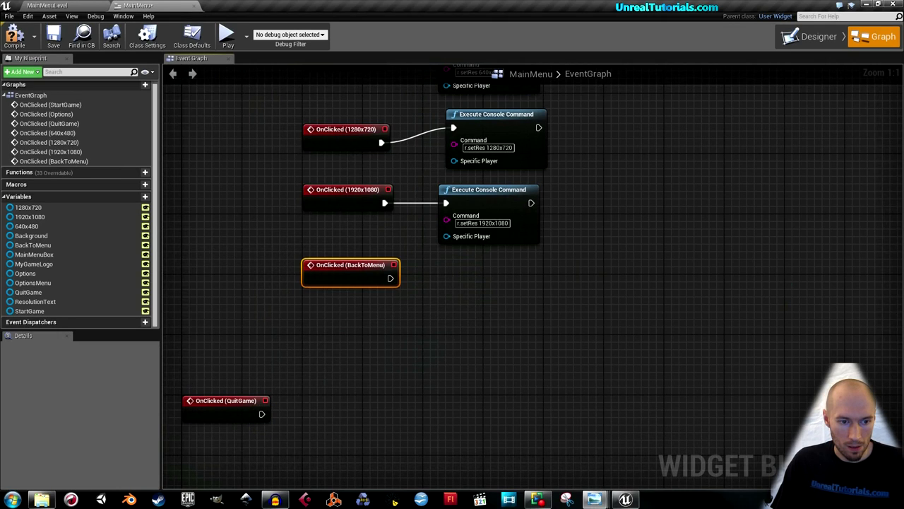
right_click_drag(561, 369, 556, 378)
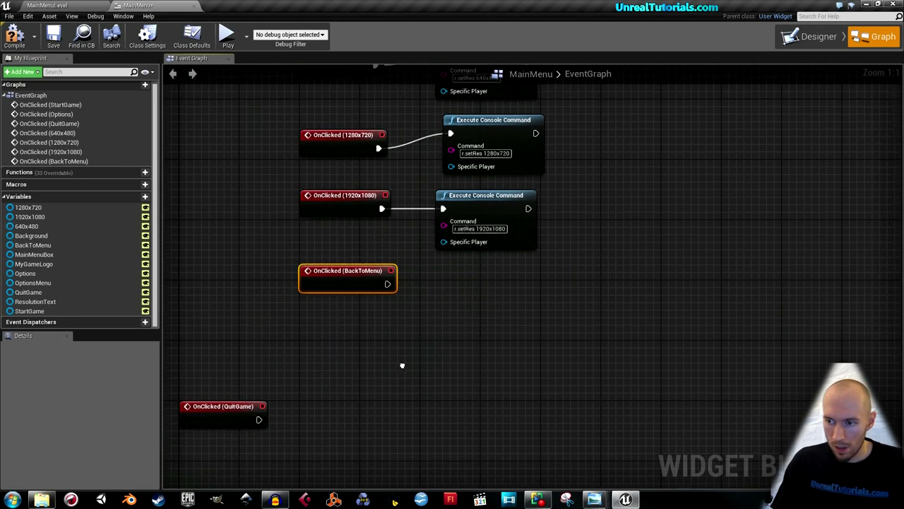
left_click_drag(355, 276, 346, 321)
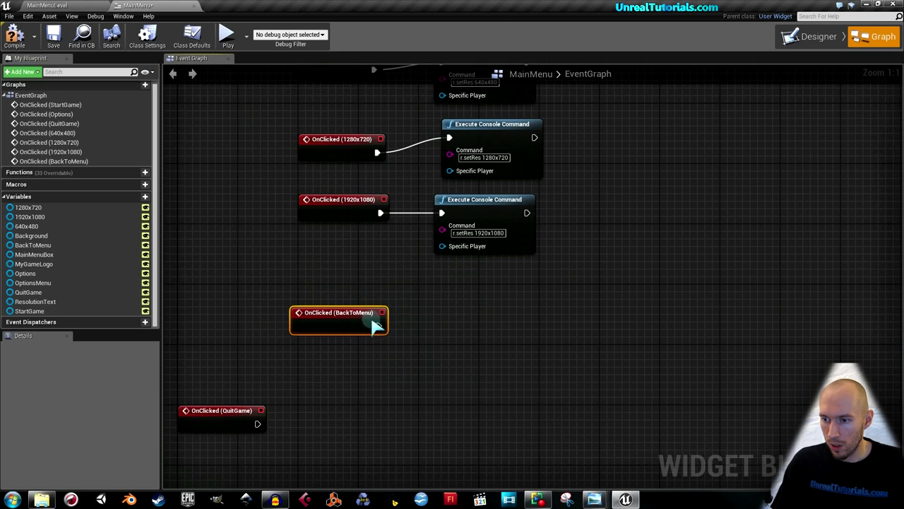
right_click_drag(447, 301, 398, 446)
right_click_drag(373, 192, 443, 360)
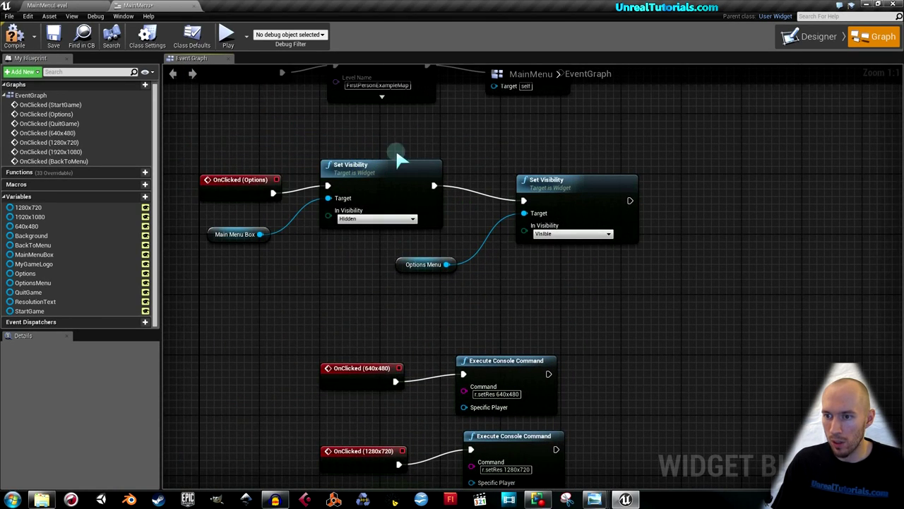
Copy the two Set Visibility nodes with their targets and place them beside OnClicked (BackToMenu)
left_click(378, 166)
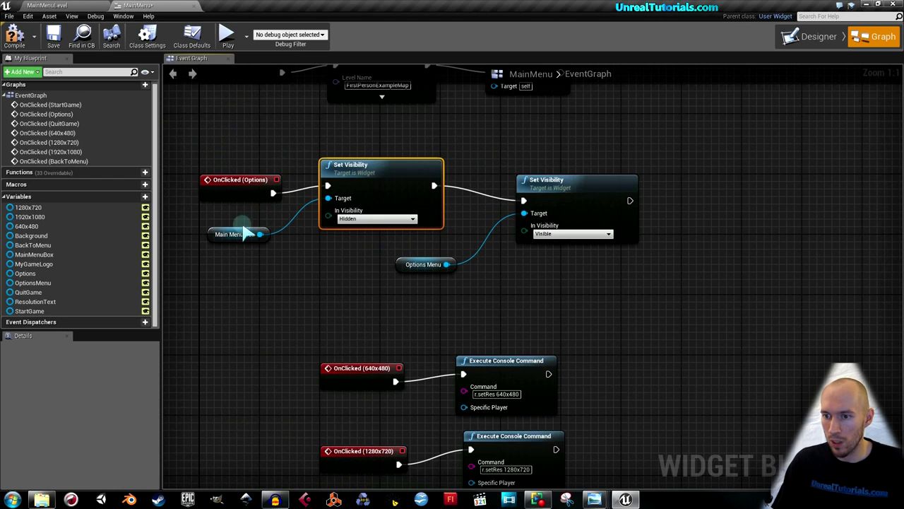
left_click_drag(244, 235, 299, 257)
left_click_drag(295, 151, 599, 301)
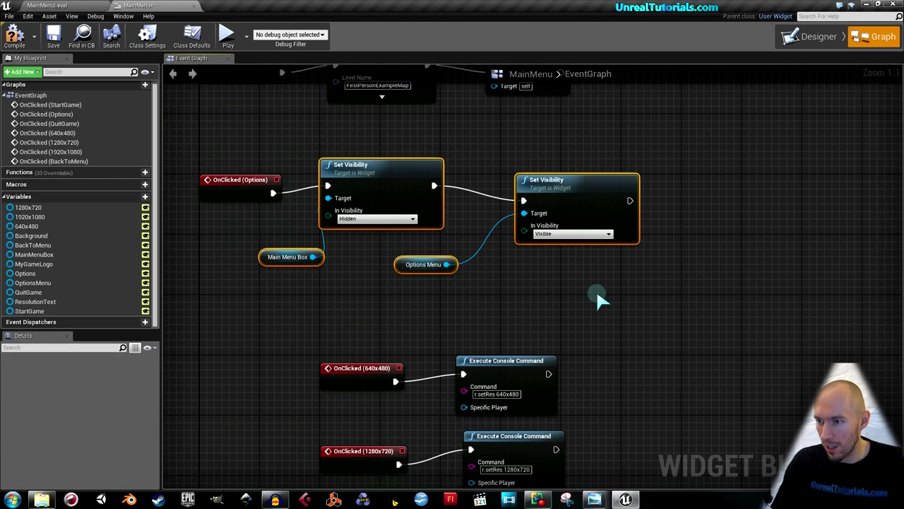
key("ctrl+c")
key("ctrl+v")
right_click_drag(583, 316, 589, 125)
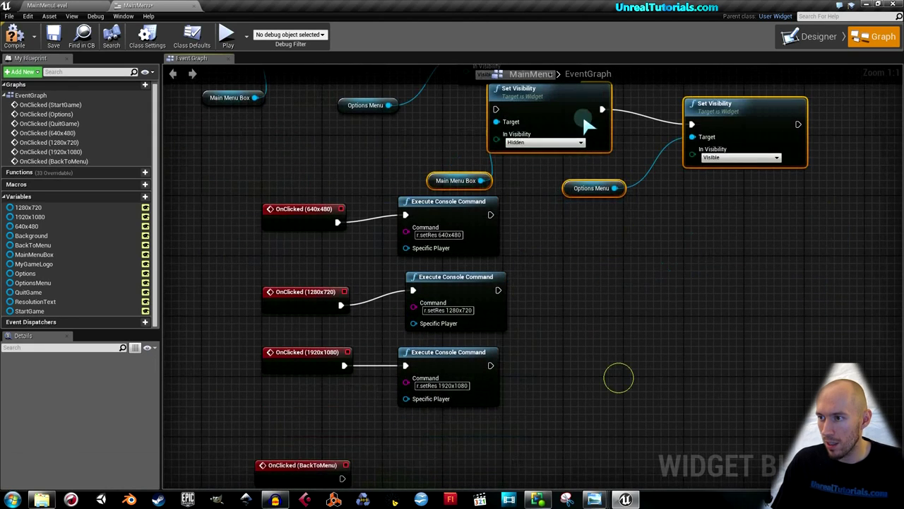
left_click_drag(588, 131, 488, 376)
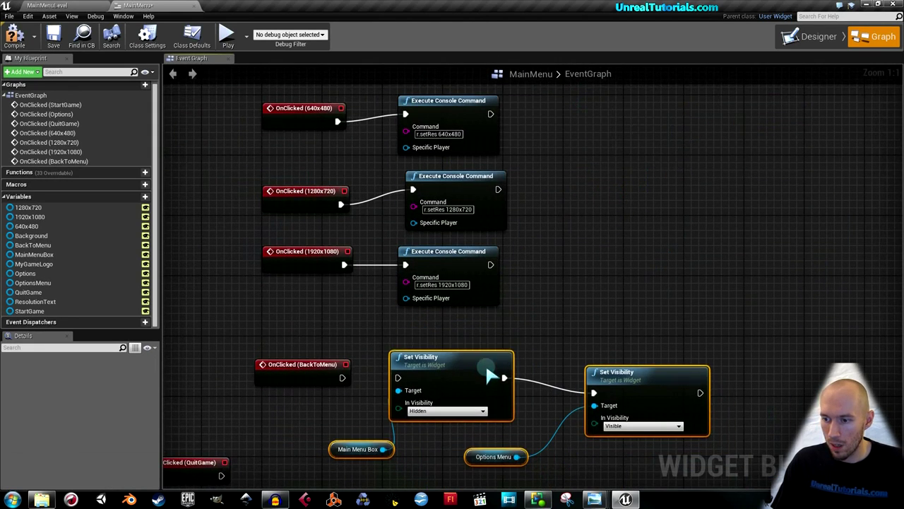
left_click(375, 326)
Wire BackToMenu to the copies, setting Main Menu Box Visible and Options Menu Hidden
left_click_drag(342, 377, 397, 379)
right_click_drag(397, 379, 364, 342)
left_click_drag(366, 353, 352, 413)
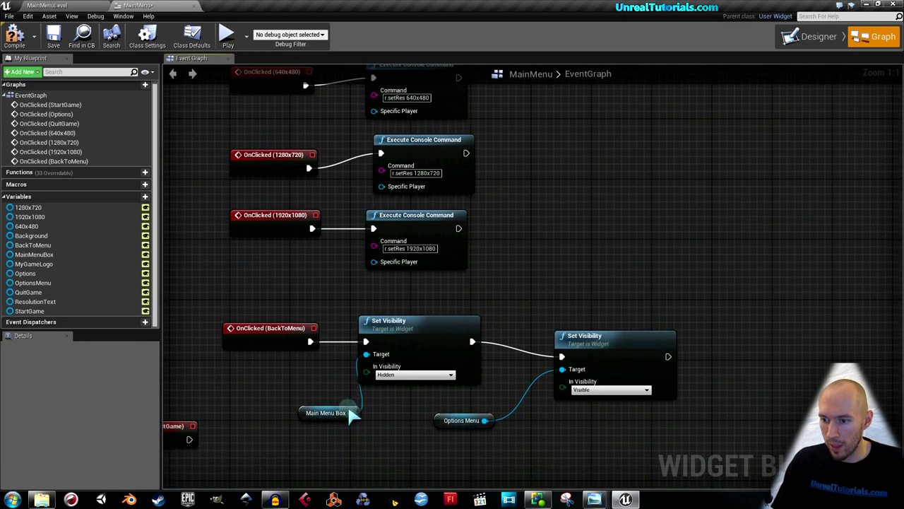
left_click(392, 374)
left_click(385, 383)
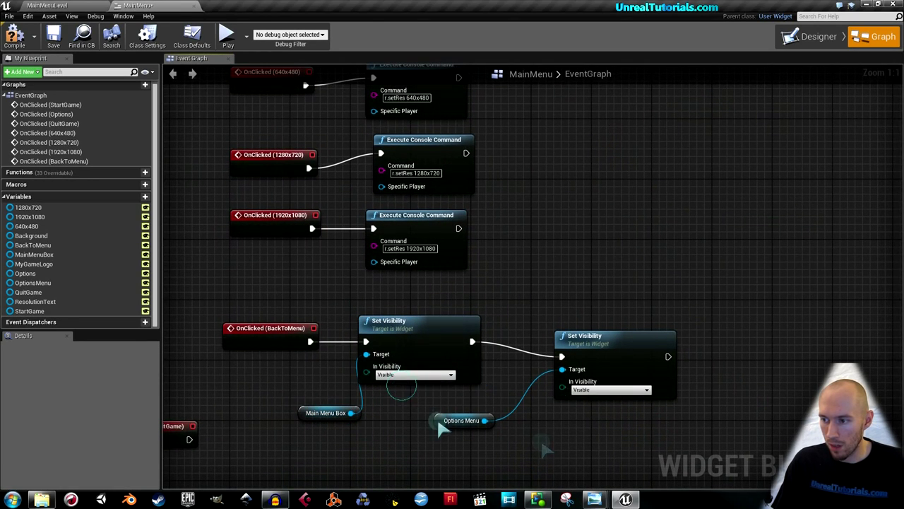
left_click(588, 390)
left_click(586, 409)
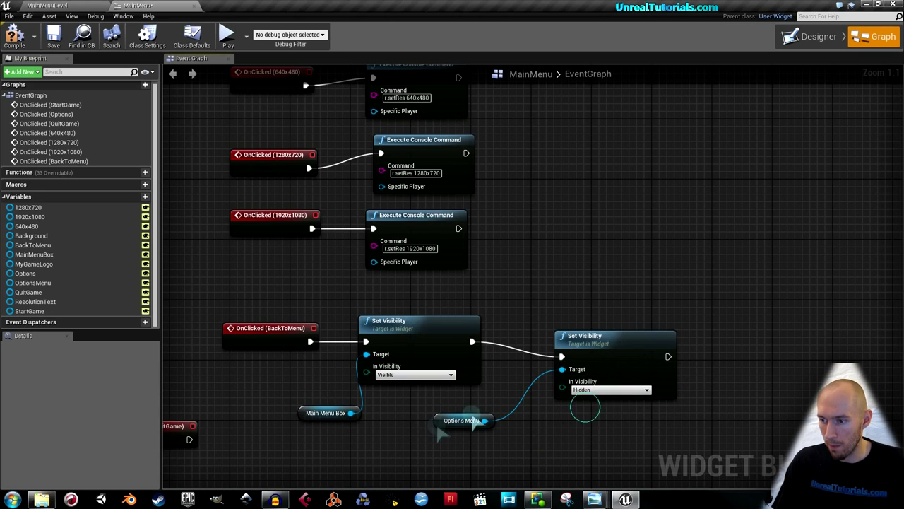
Shift the BackToMenu node group up, tidy the Options Menu getter, and lower OnClicked (QuitGame)
scroll(424, 444, "up", 1)
scroll(510, 386, "down", 1)
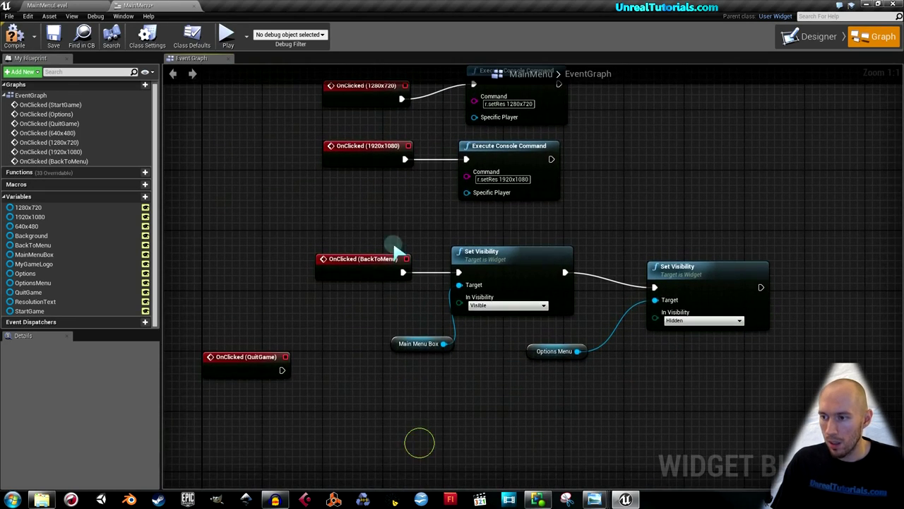
left_click_drag(333, 238, 674, 380)
left_click_drag(693, 286, 698, 266)
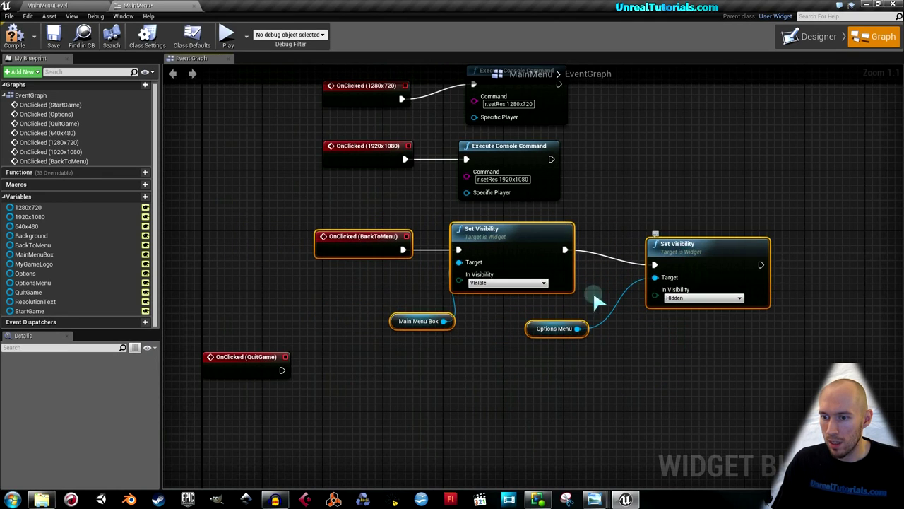
left_click(347, 359)
left_click_drag(551, 329, 588, 321)
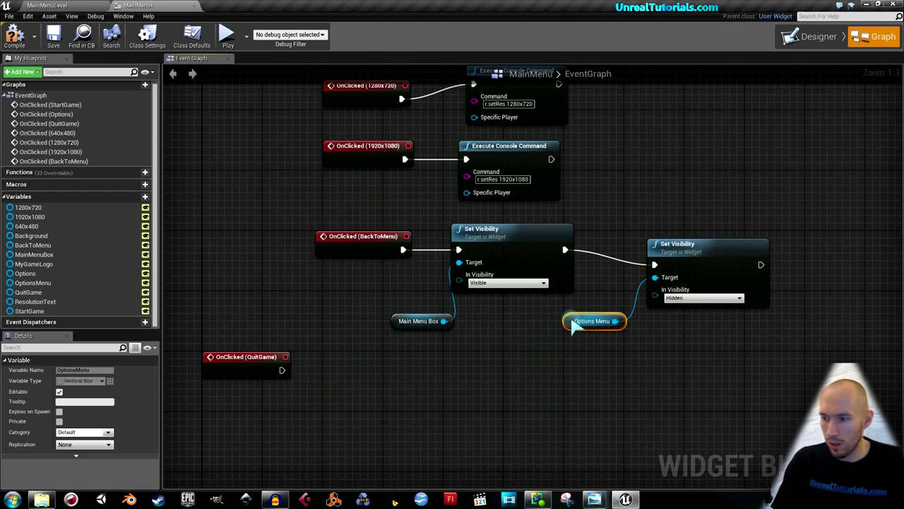
right_click_drag(257, 335, 307, 348)
left_click_drag(308, 347, 308, 386)
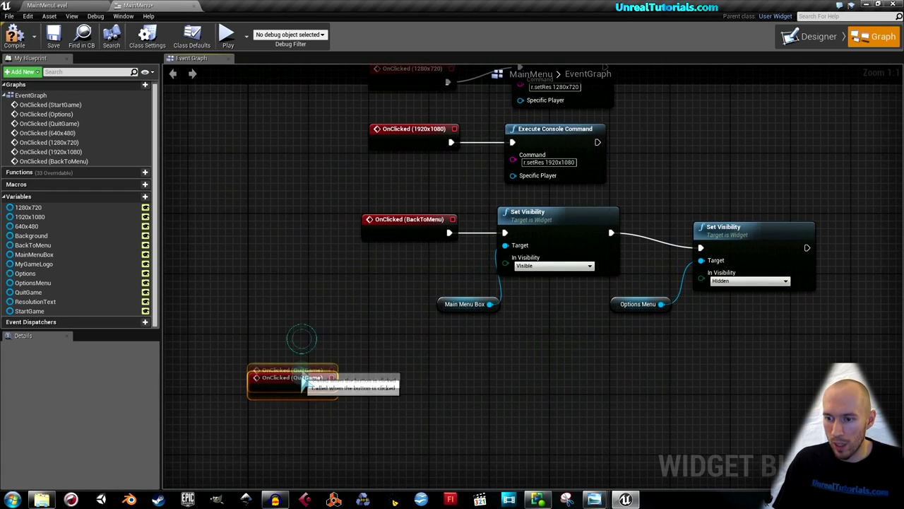
Add an Execute Console Command with 'quit' after OnClicked (QuitGame) and save the widget
right_click_drag(313, 347, 306, 332)
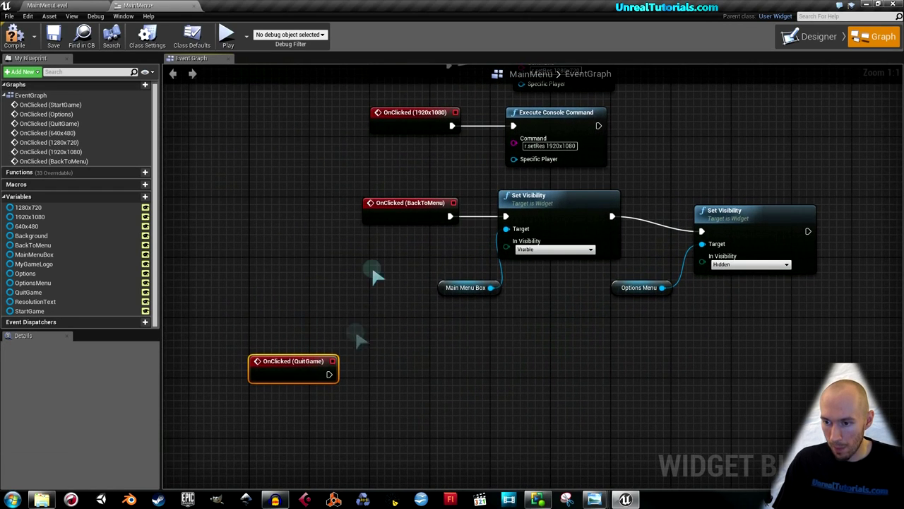
right_click_drag(374, 269, 374, 277)
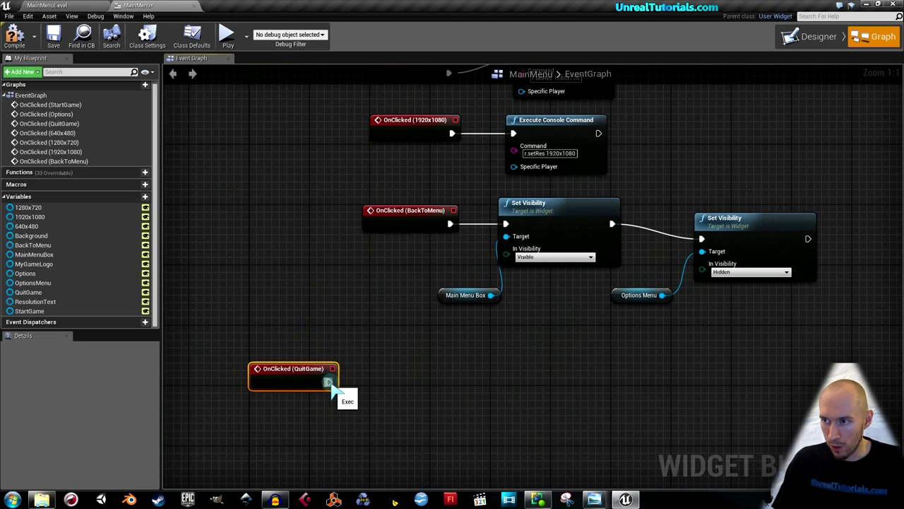
left_click_drag(329, 382, 368, 366)
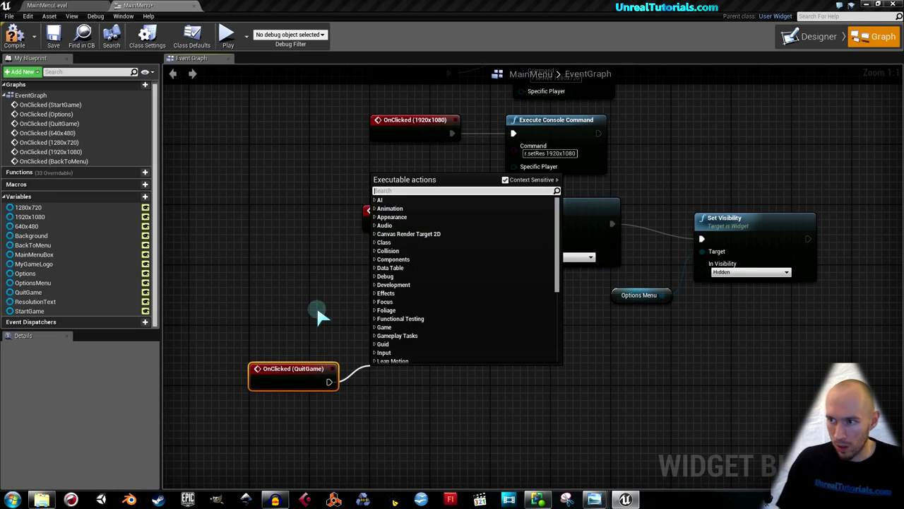
type("exe")
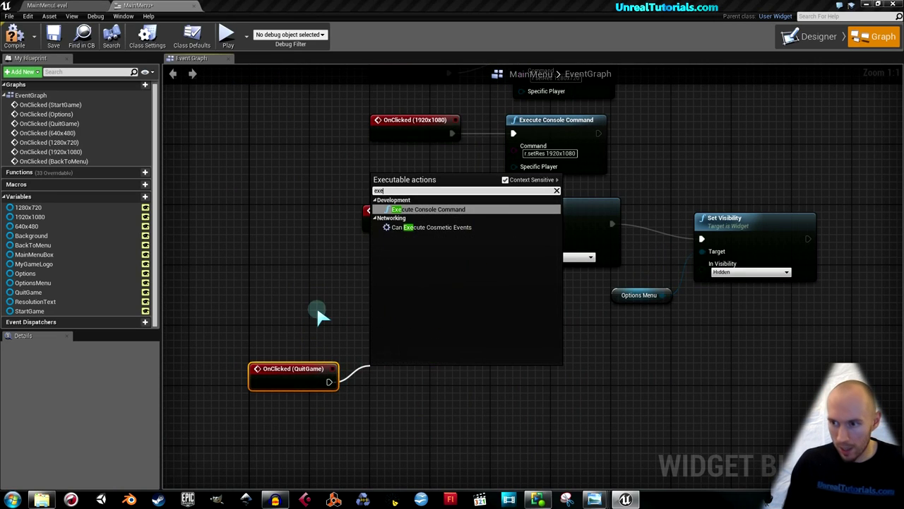
key("Return")
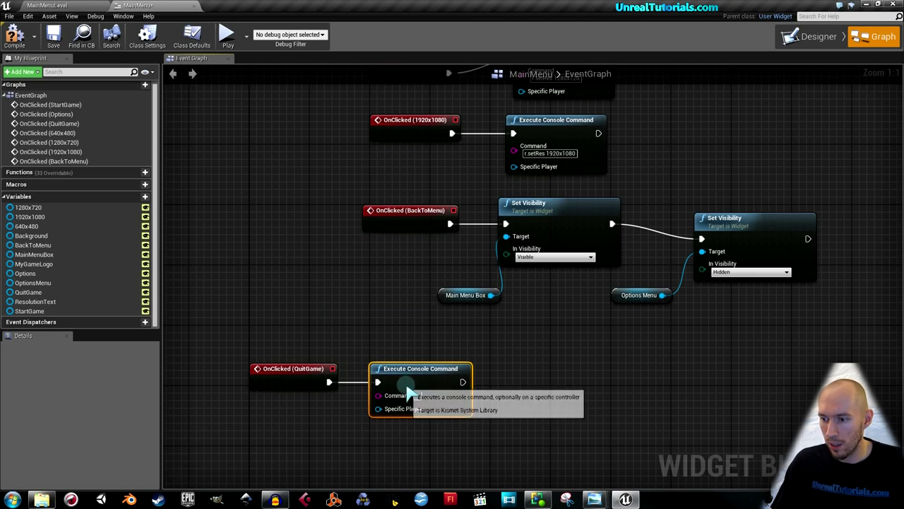
type("quit")
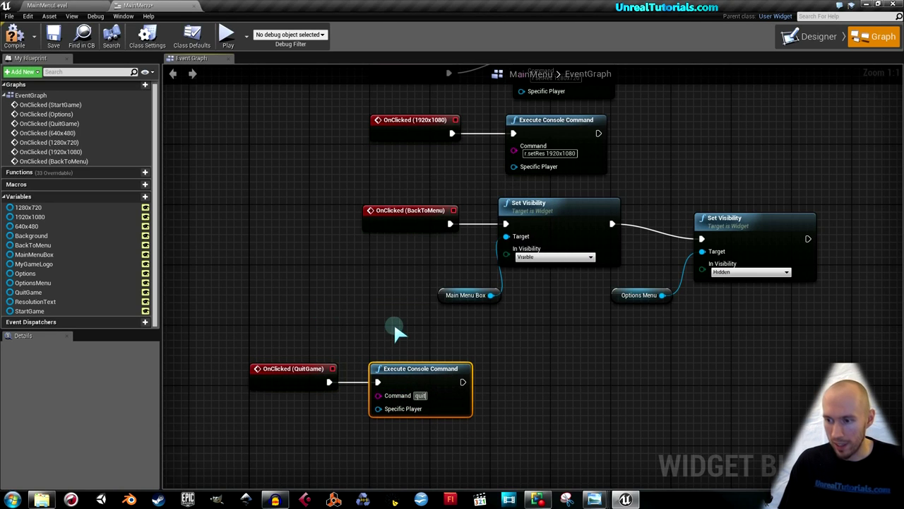
key("Return")
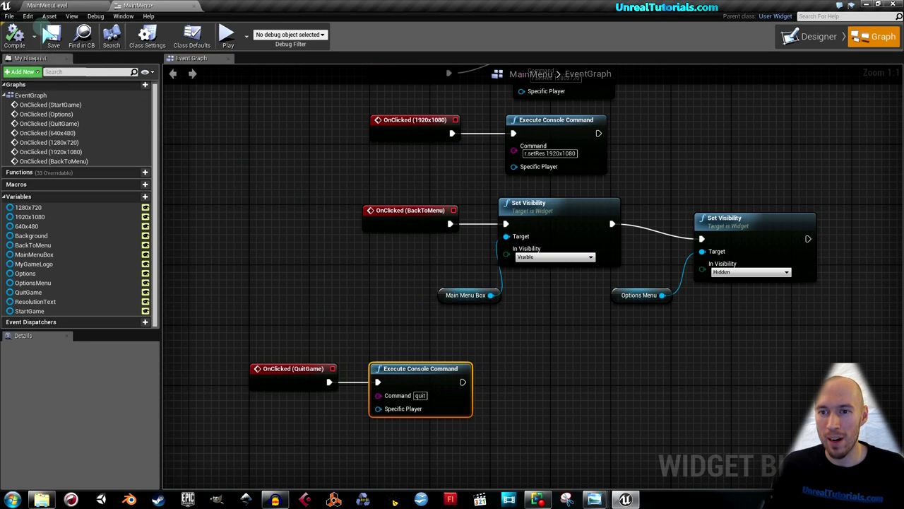
left_click(53, 35)
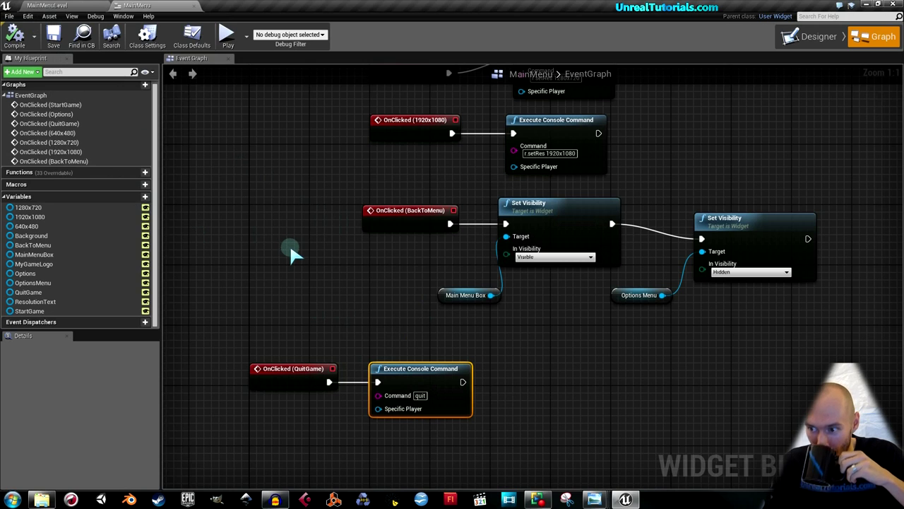
left_click_drag(468, 297, 430, 275)
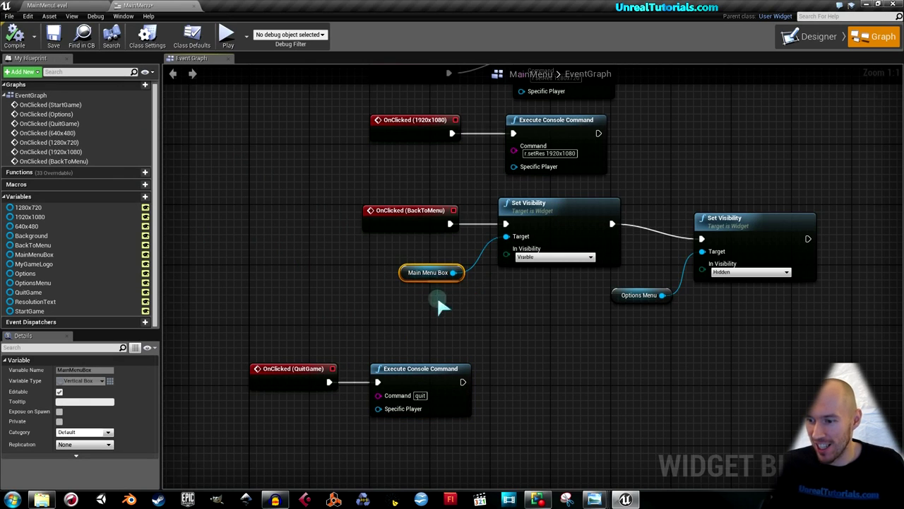
Zoom out and pan to review the whole MainMenu event graph
right_click_drag(435, 327, 443, 396)
right_click_drag(372, 215, 339, 298)
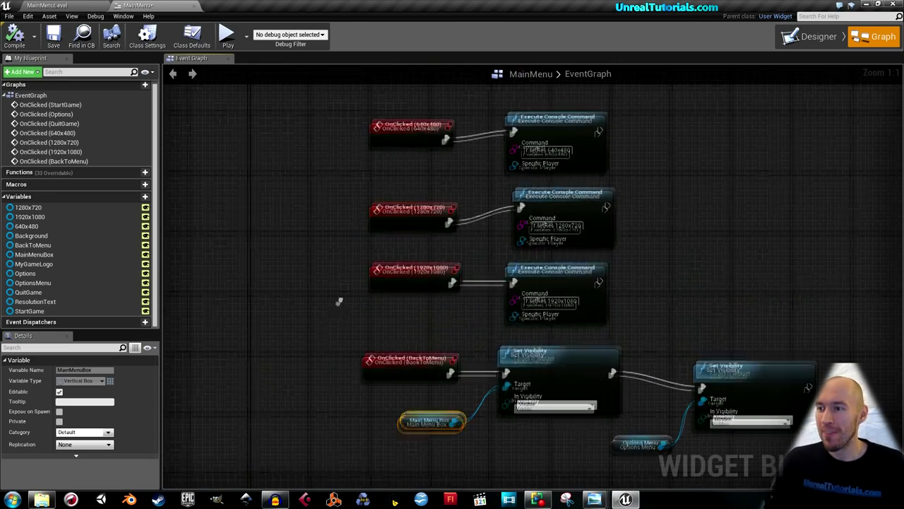
scroll(330, 258, "down", 2)
right_click_drag(329, 212, 336, 269)
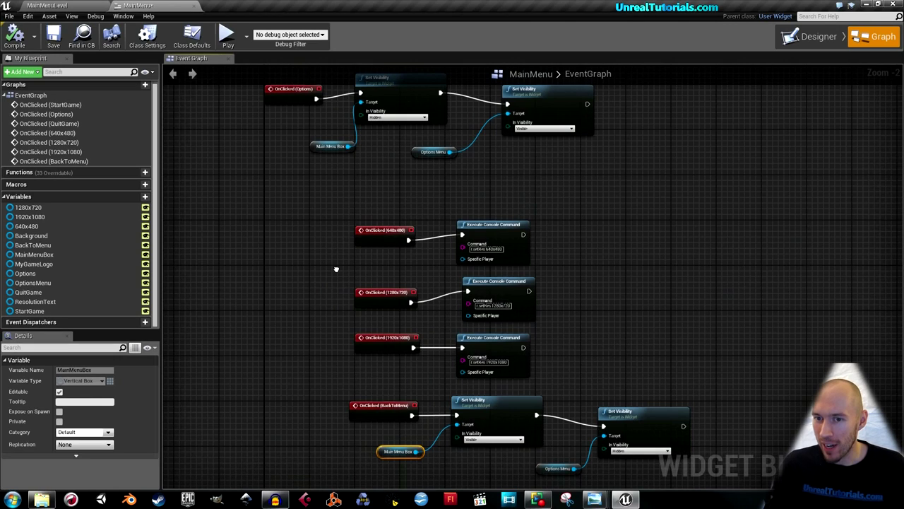
right_click_drag(336, 269, 330, 164)
right_click_drag(665, 206, 648, 333)
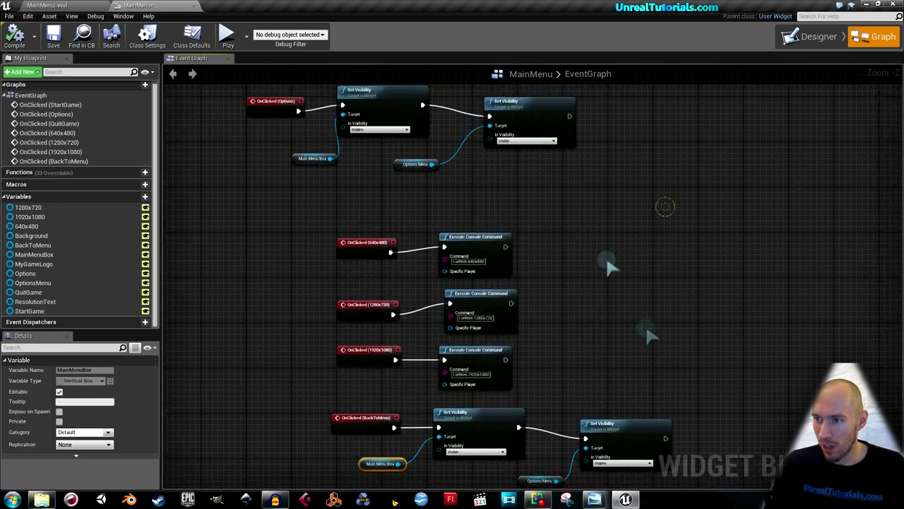
right_click_drag(585, 211, 586, 339)
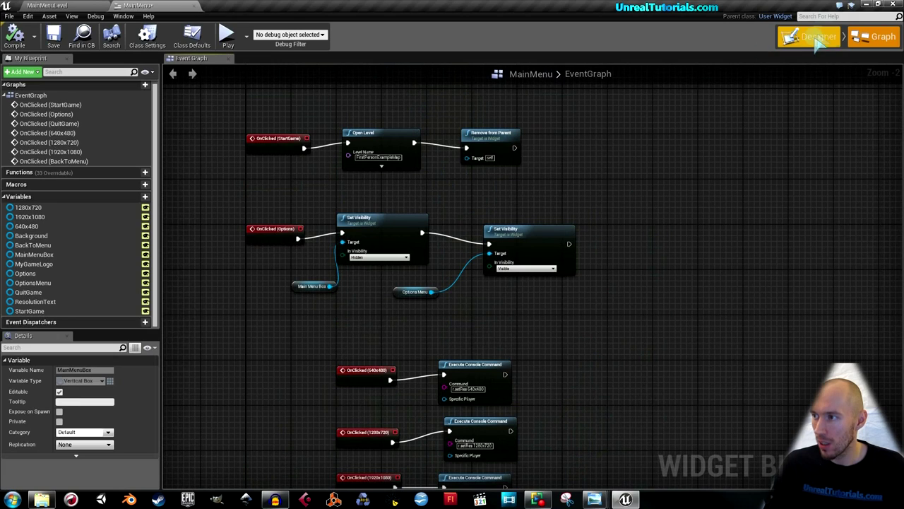
Compile the MainMenu widget from the Designer and return to the MainMenuLevel editor
left_click(812, 38)
left_click(16, 35)
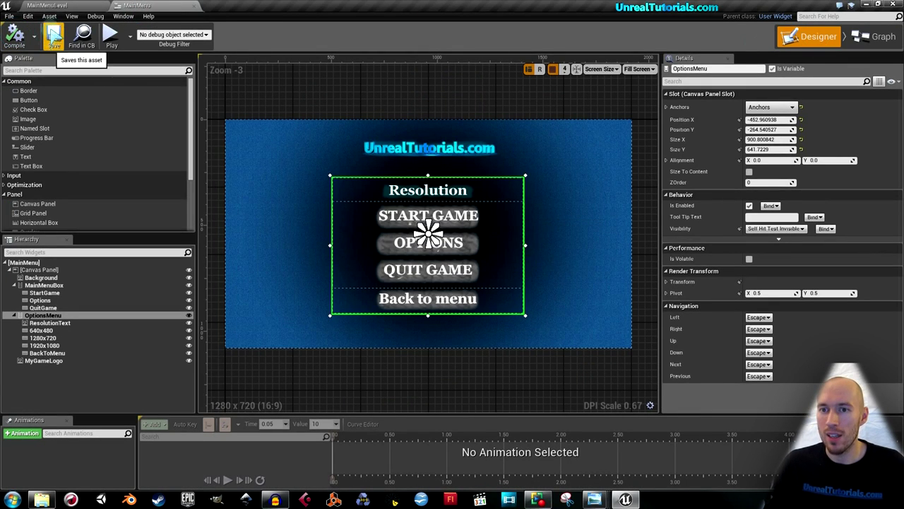
left_click(57, 6)
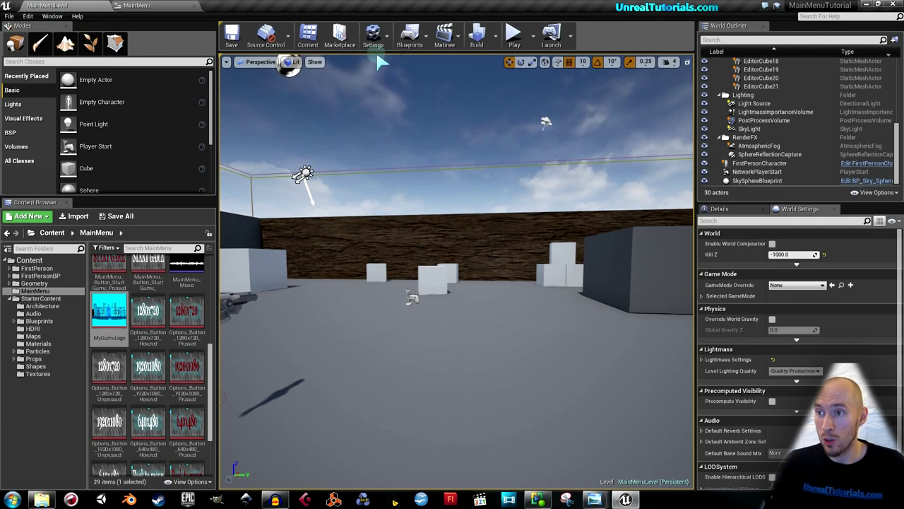
Open the Level Blueprint from the Blueprints list and compile it
left_click(414, 39)
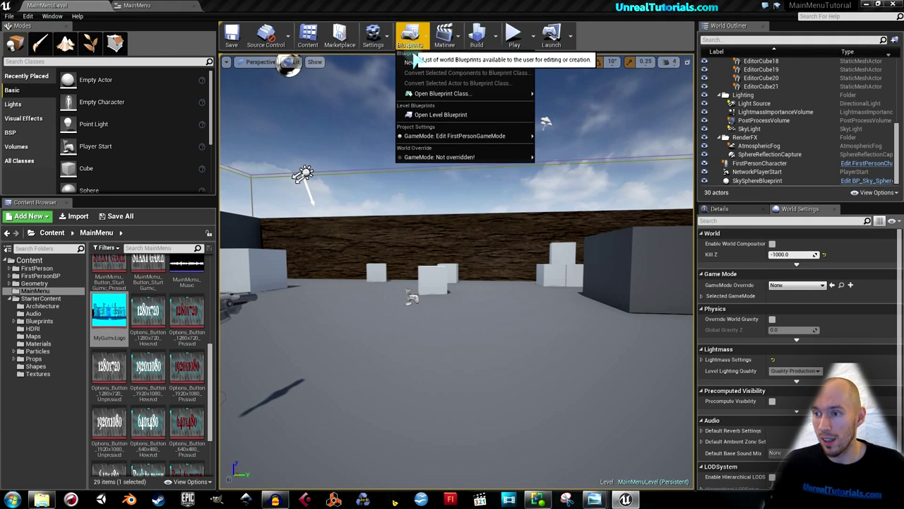
left_click(443, 116)
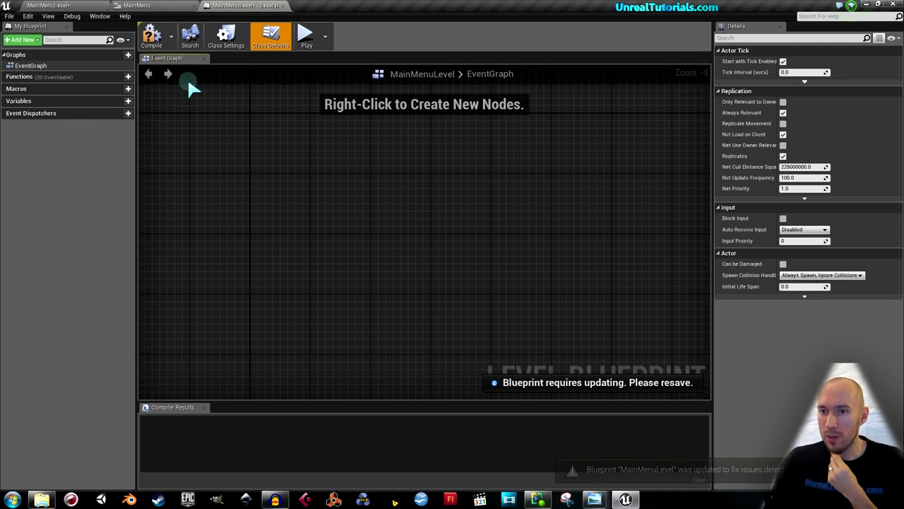
left_click(150, 39)
Save the MainMenuLevel map and return to the Level Blueprint's empty EventGraph
left_click(71, 6)
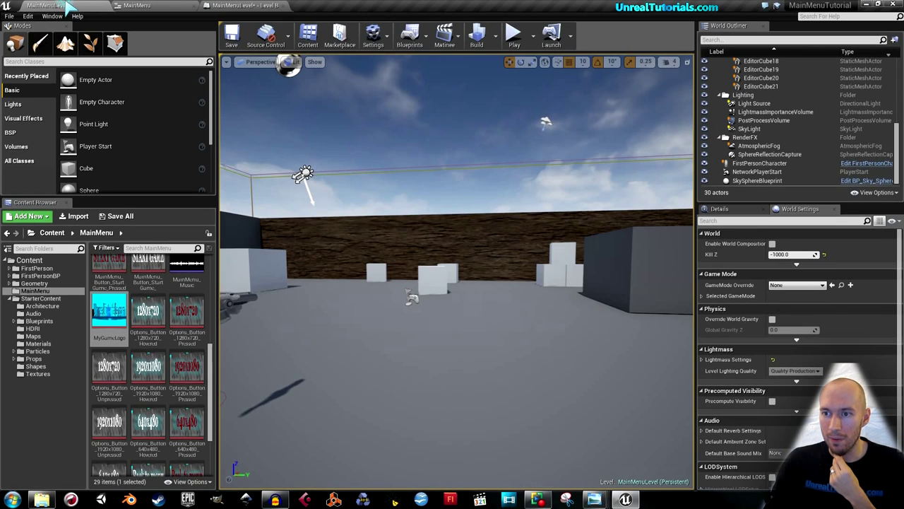
left_click(236, 41)
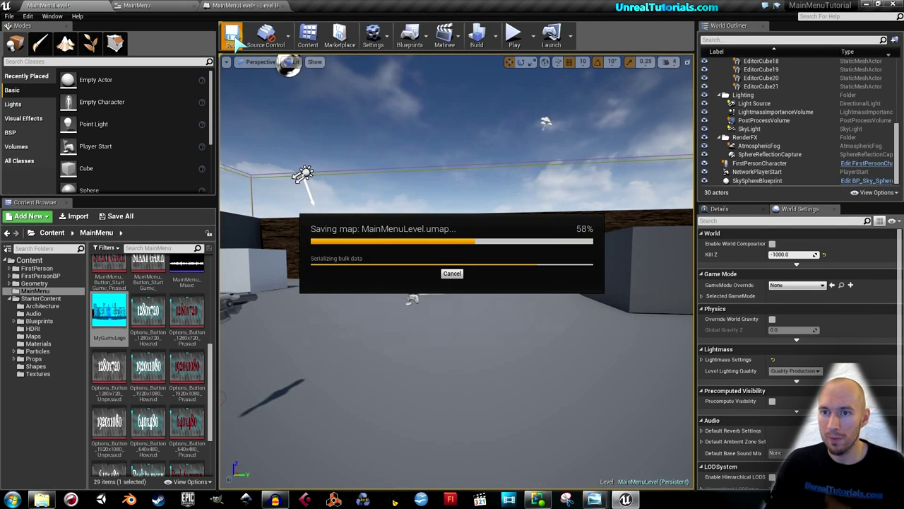
left_click(224, 6)
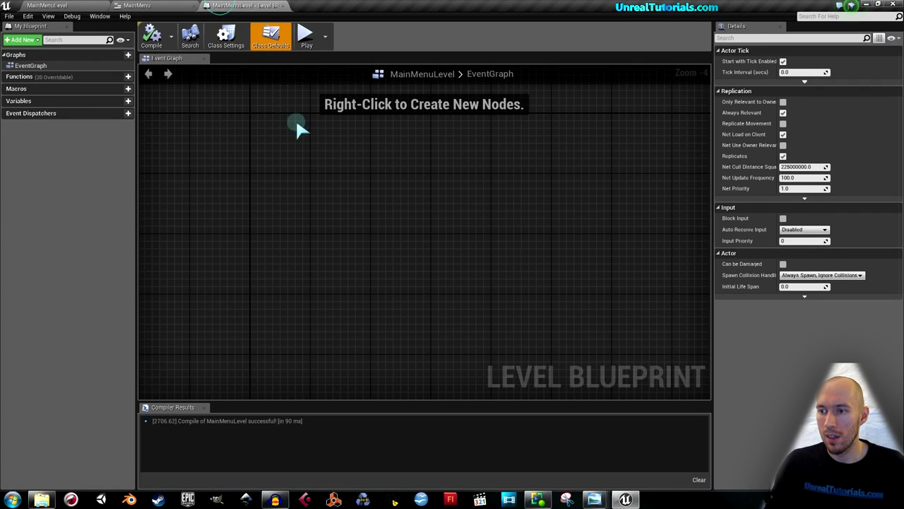
right_click(349, 190)
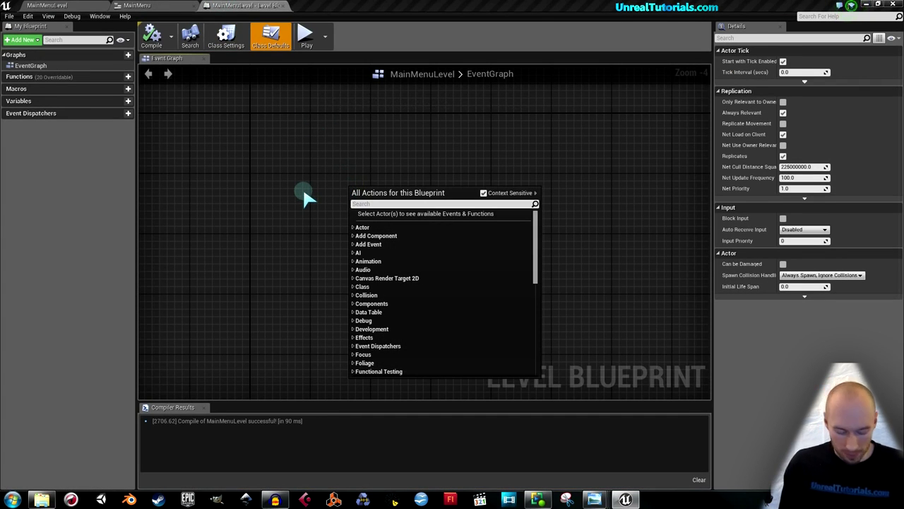
Add an Event BeginPlay node to the level blueprint graph
type("event")
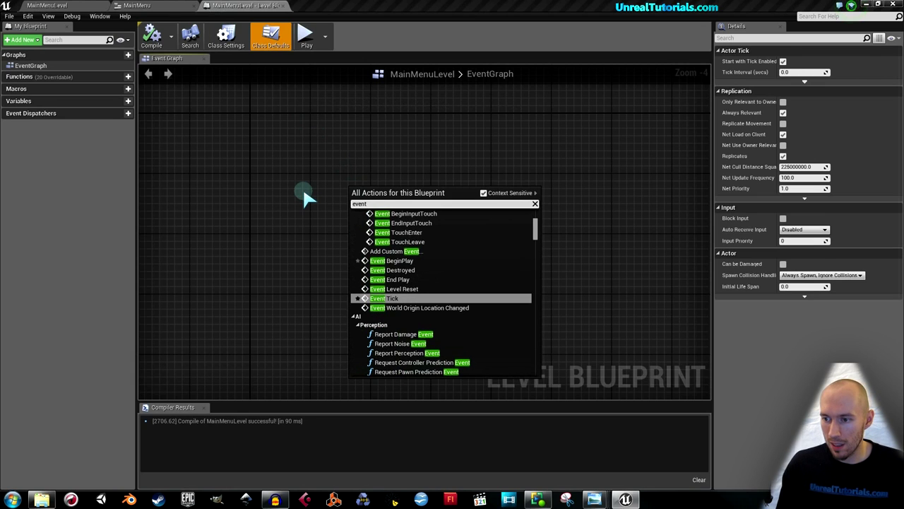
key("Up")
key("Up")
key("Up")
key("Up")
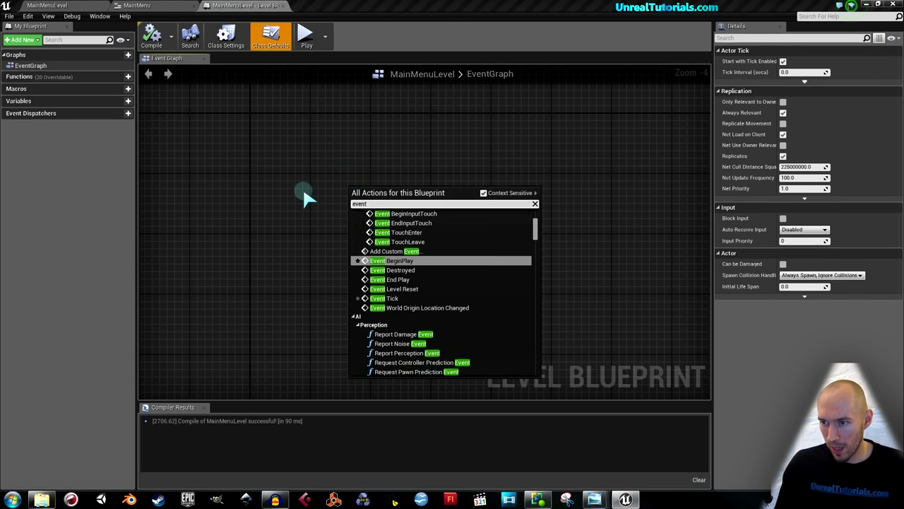
key("Return")
scroll(328, 178, "up", 4)
right_click_drag(396, 244, 278, 254)
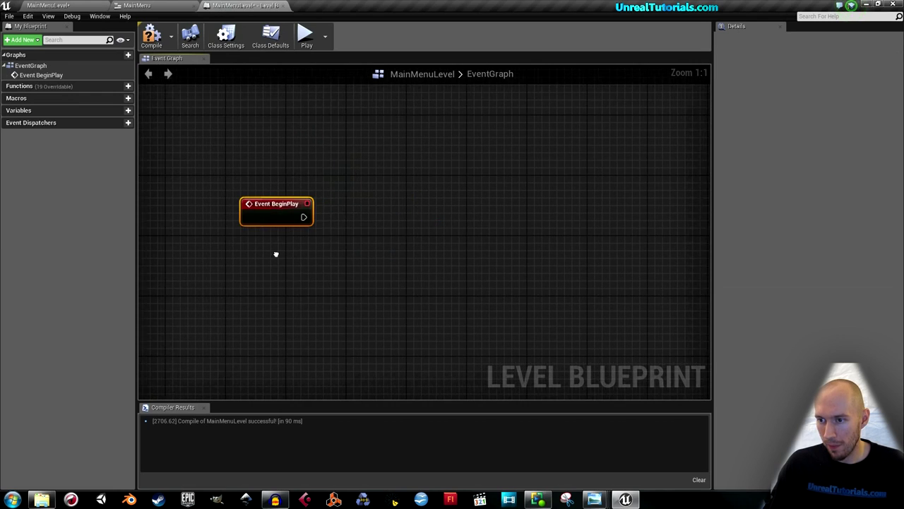
Wire a Create Widget node with class MainMenu after Event BeginPlay
left_click_drag(302, 217, 353, 193)
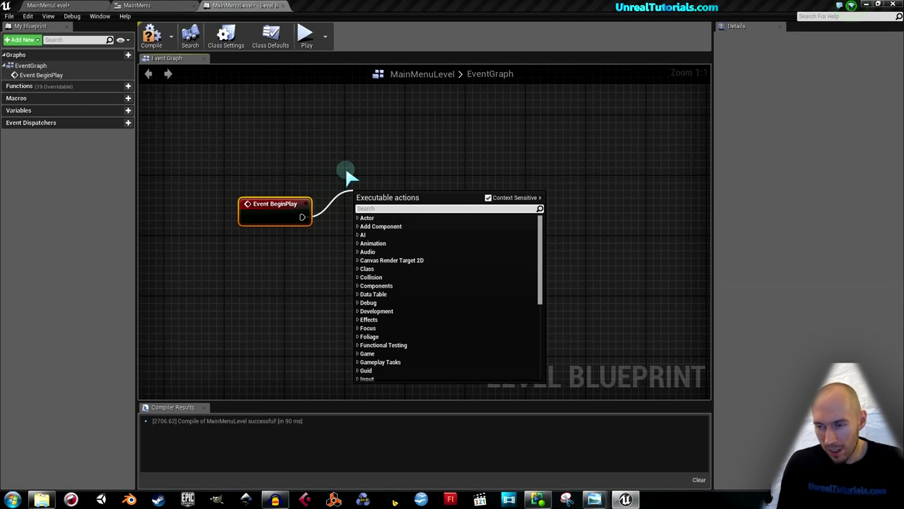
type("widget")
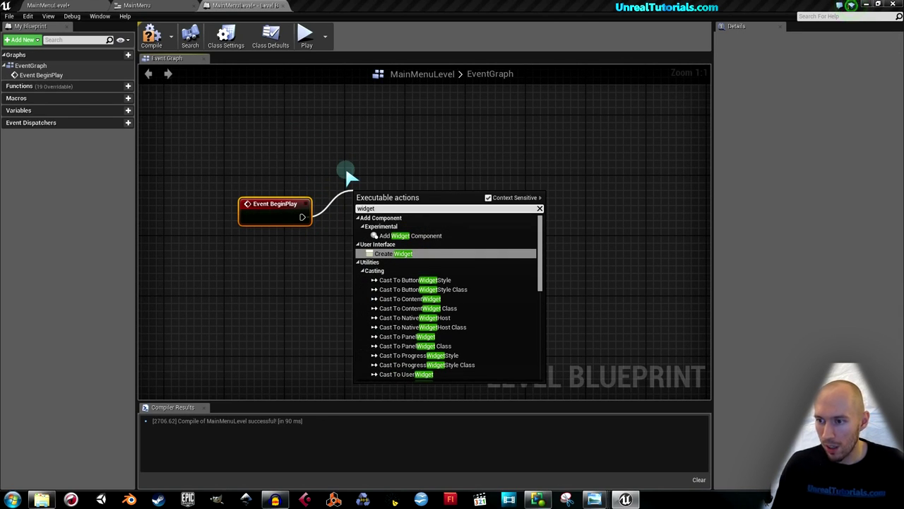
key("Return")
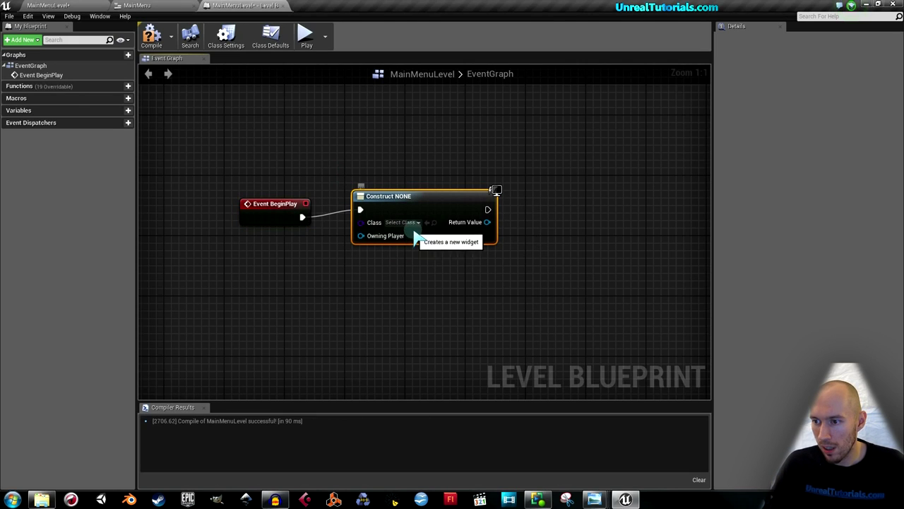
left_click(417, 224)
left_click(415, 251)
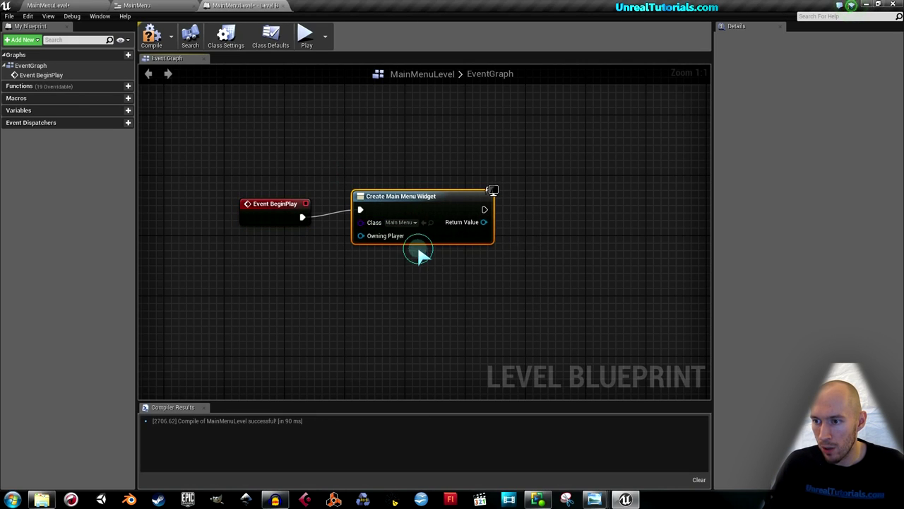
right_click_drag(494, 272, 411, 283)
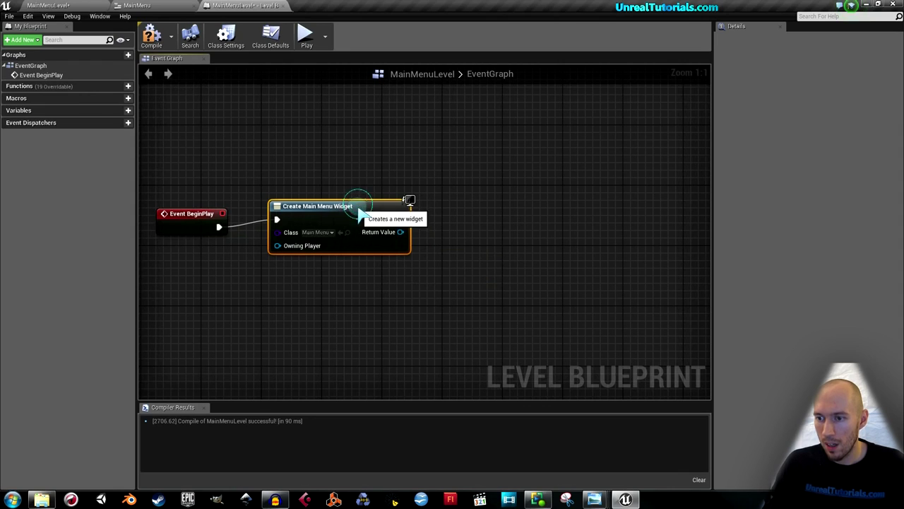
Add an Add to Viewport node wired after the MainMenu widget creation
left_click_drag(401, 219, 450, 215)
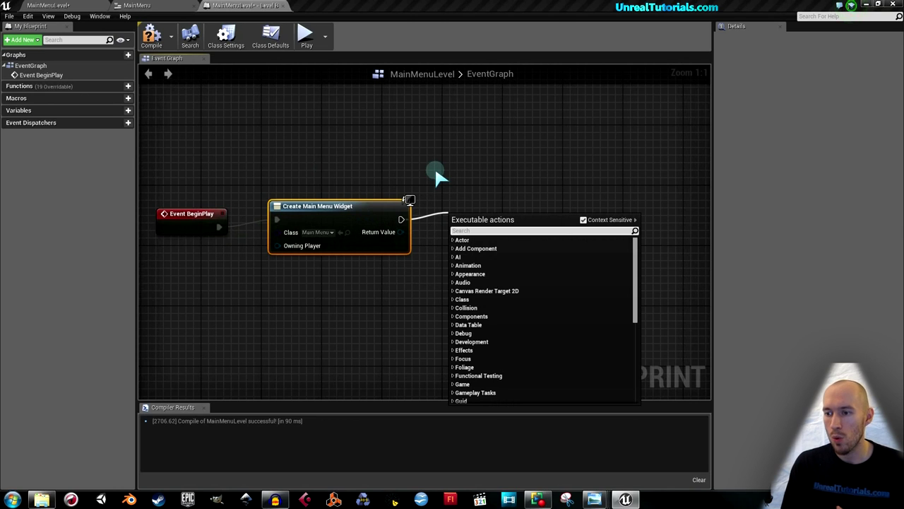
type("view")
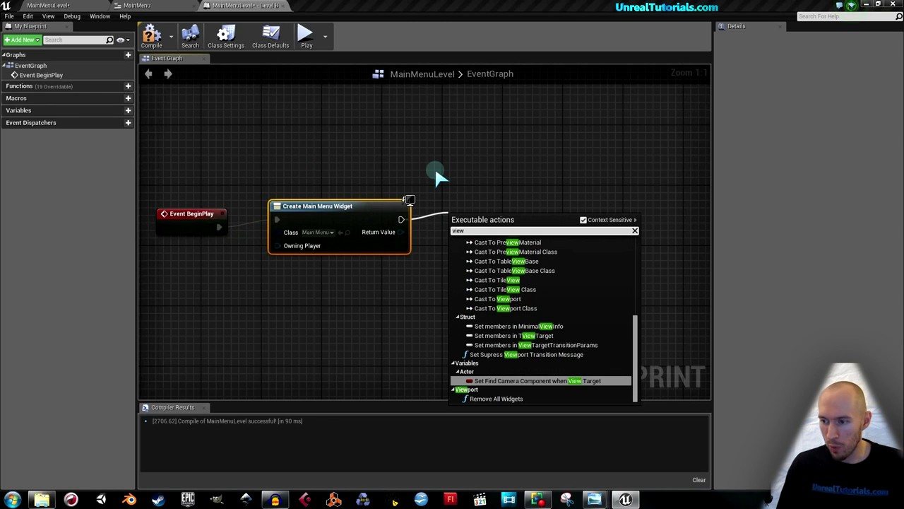
type("p")
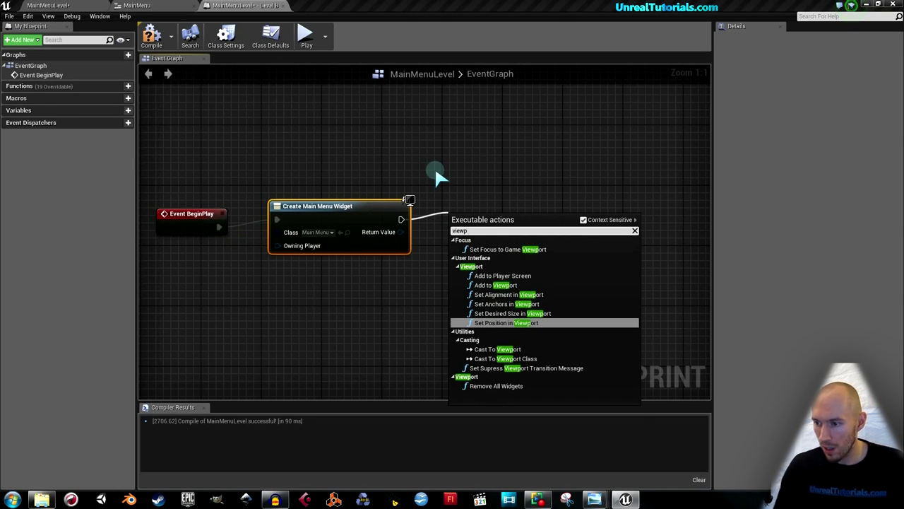
key("Up")
key("Up")
key("Up")
key("Up")
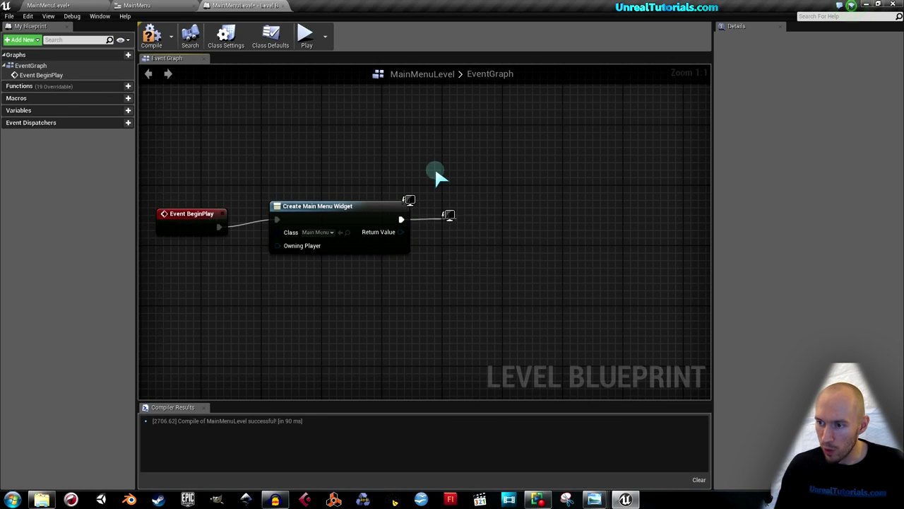
key("Return")
left_click_drag(476, 229, 490, 214)
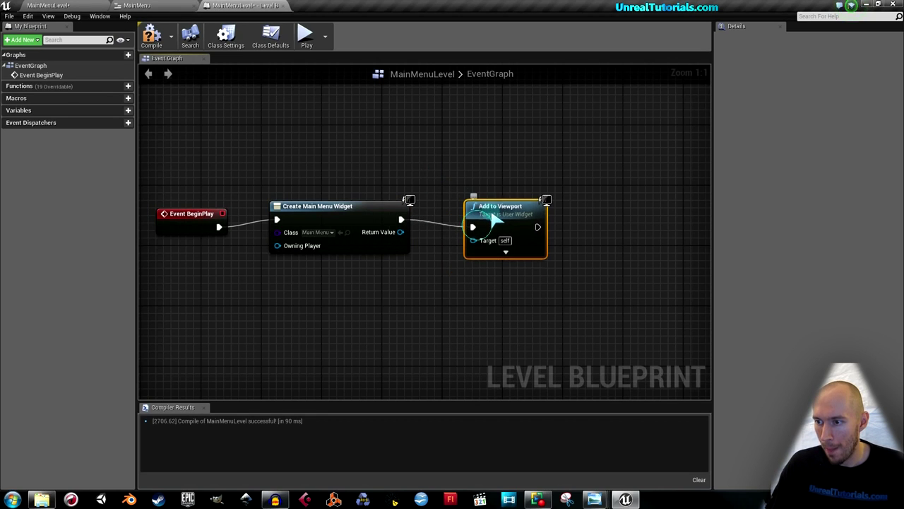
right_click_drag(487, 174, 488, 156)
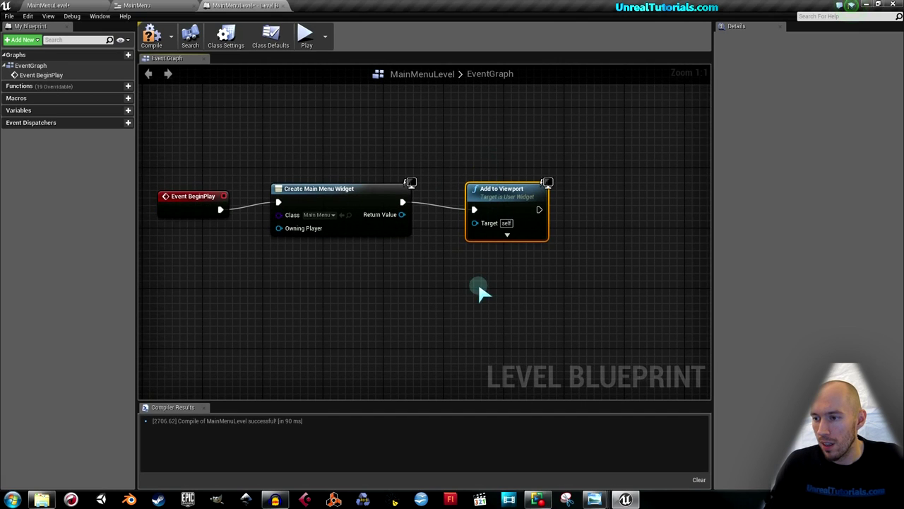
right_click_drag(479, 283, 464, 277)
right_click(445, 274)
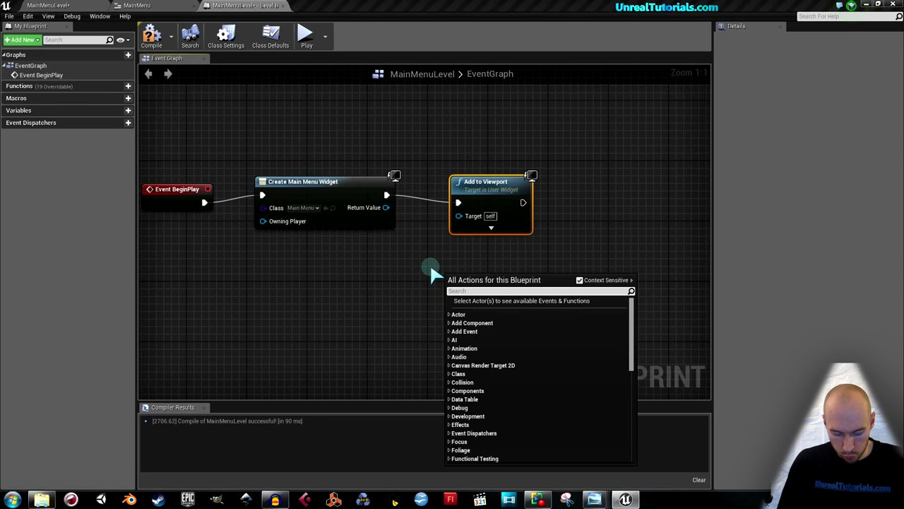
Place a Get Player Controller node in the level blueprint
type("plae")
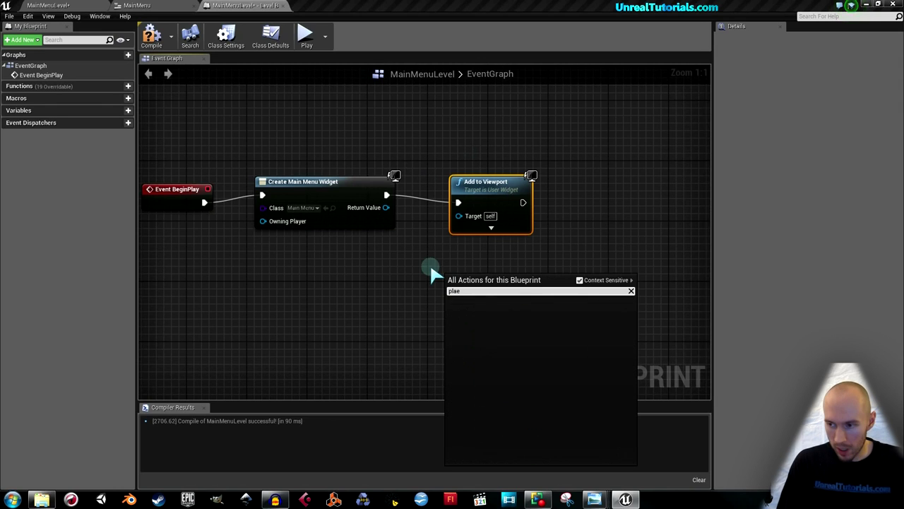
key("BackSpace")
type("yer")
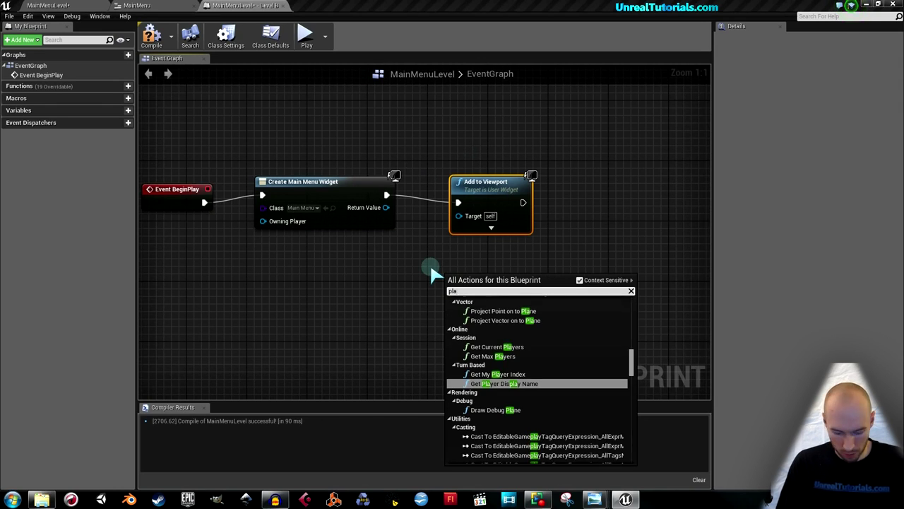
type(" o")
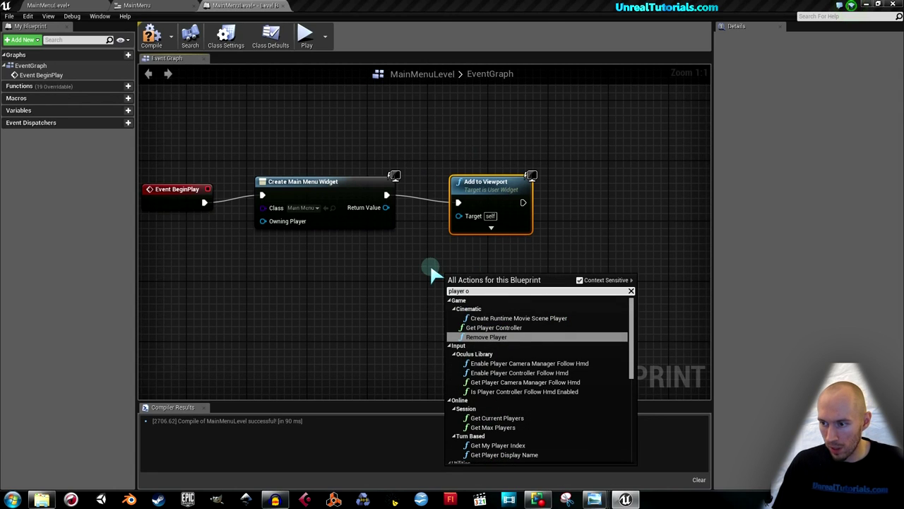
key("Up")
key("Return")
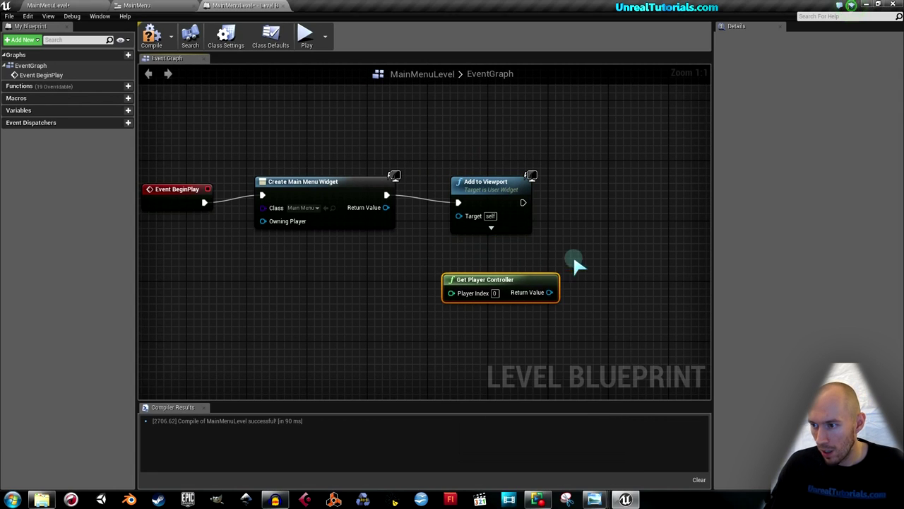
right_click_drag(575, 260, 524, 272)
Add a Set Show Mouse Cursor node wired to the player controller's Return Value
left_click_drag(499, 304, 541, 249)
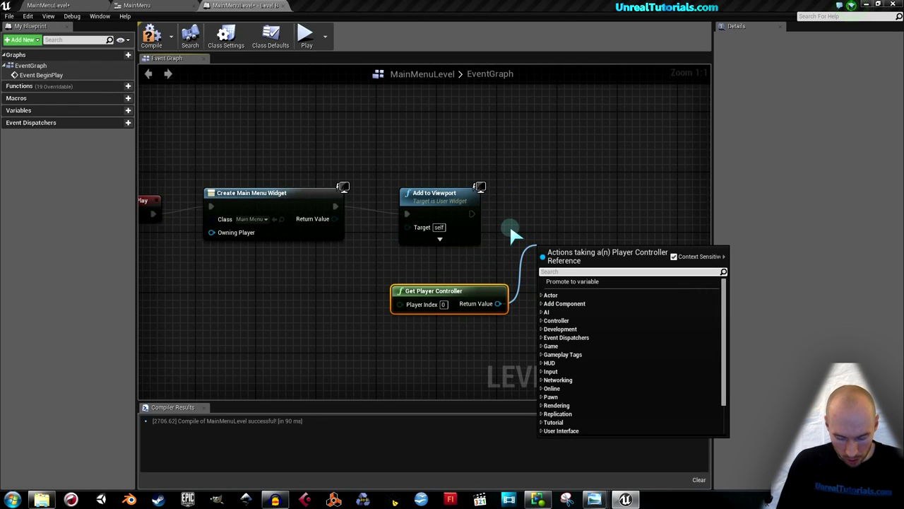
type("sho")
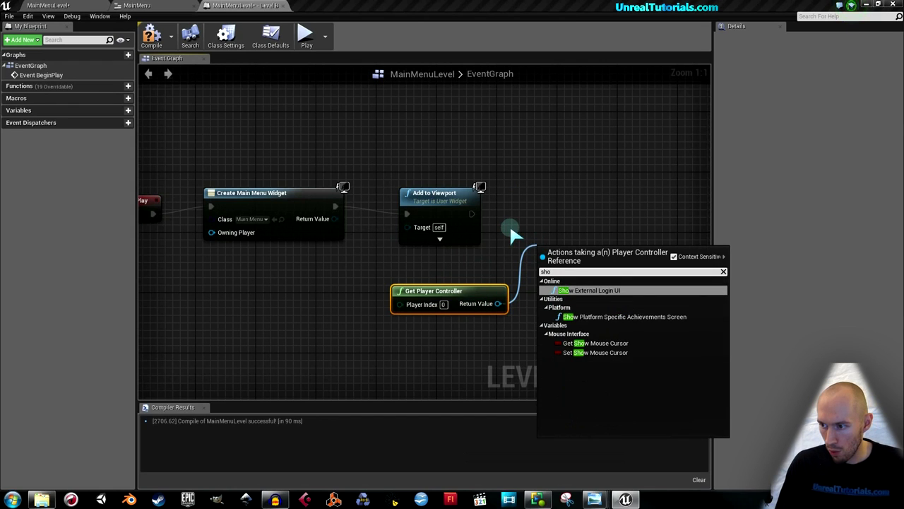
key("Down")
key("Down")
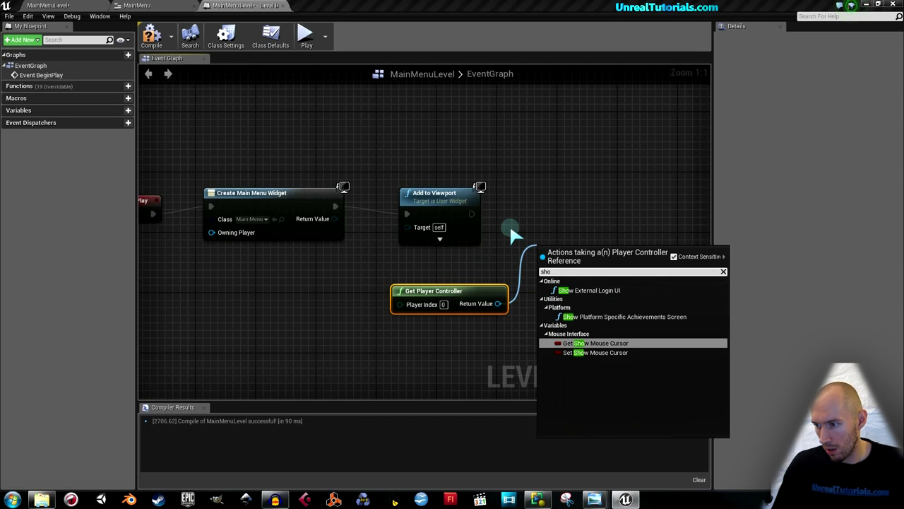
key("Return")
key("Delete")
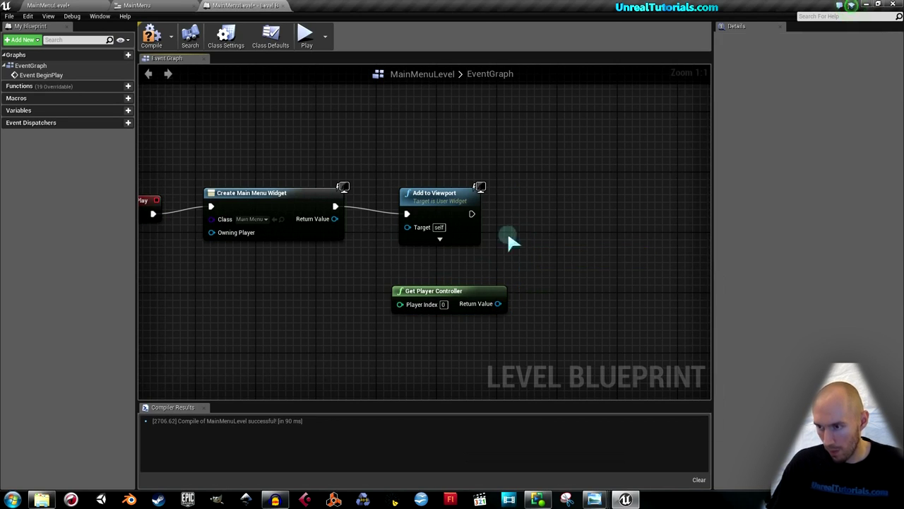
left_click_drag(498, 303, 545, 259)
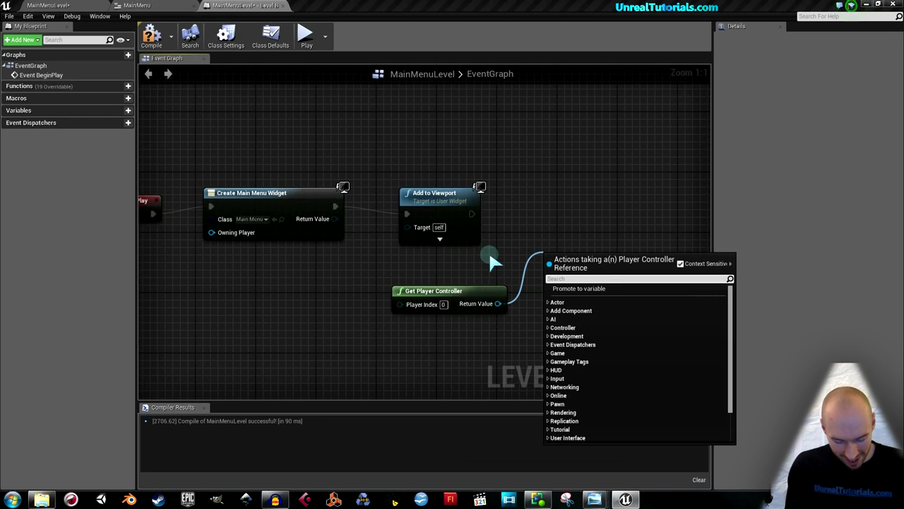
type("mouse")
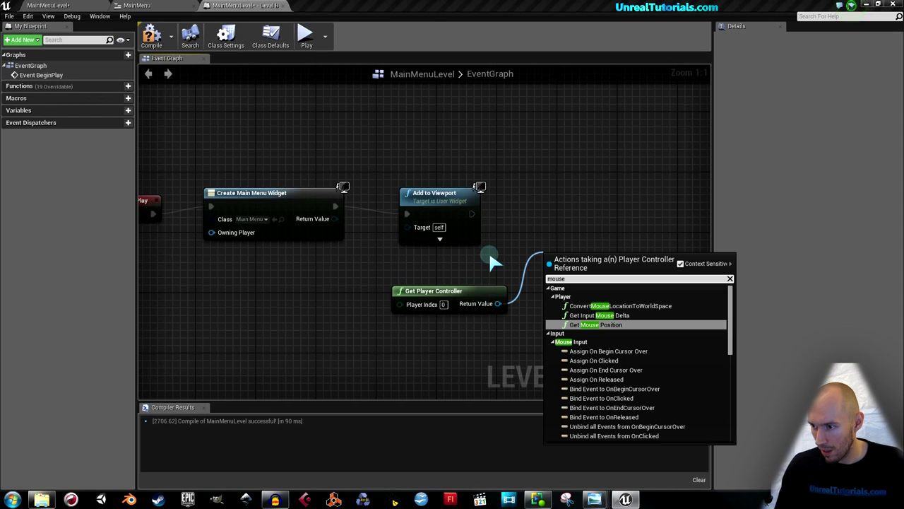
key("BackSpace")
key("BackSpace")
key("BackSpace")
key("BackSpace")
key("BackSpace")
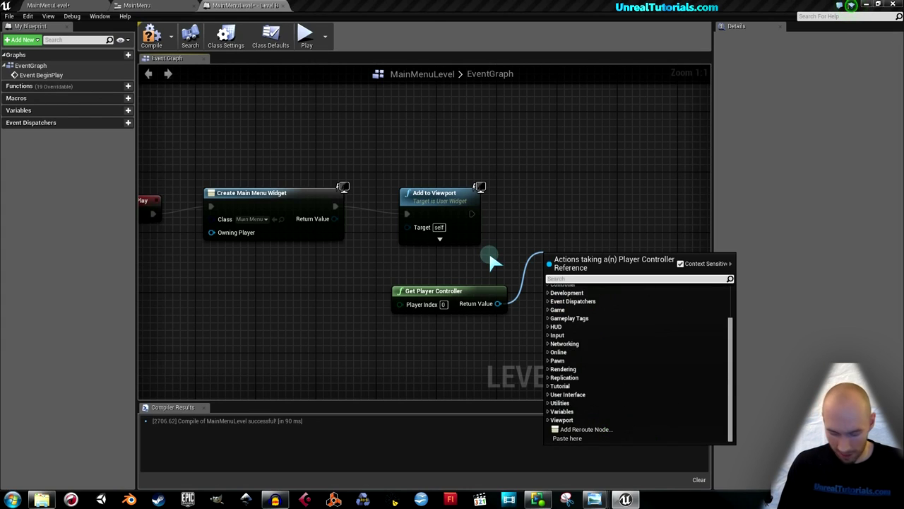
type("show mouse")
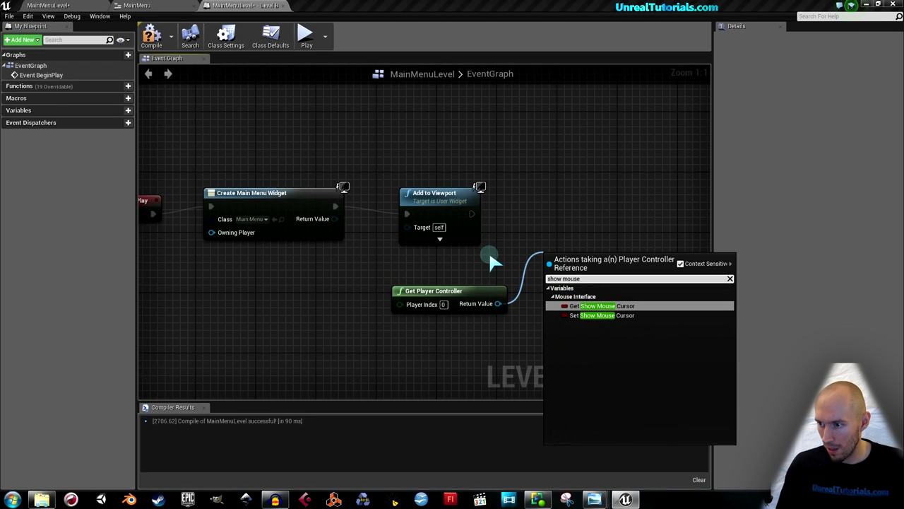
key("Down")
key("Return")
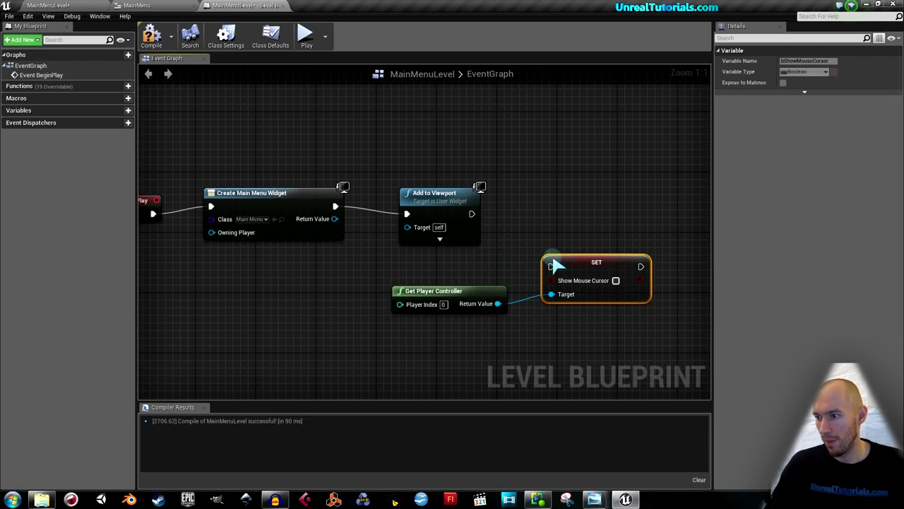
Run SET Show Mouse Cursor after Add to Viewport, with Show Mouse Cursor ticked
left_click_drag(555, 263, 541, 224)
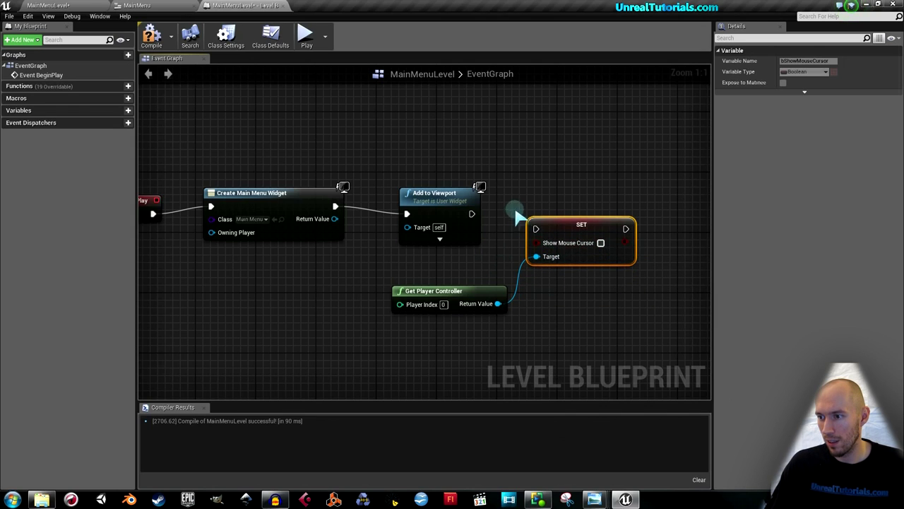
left_click_drag(472, 213, 536, 229)
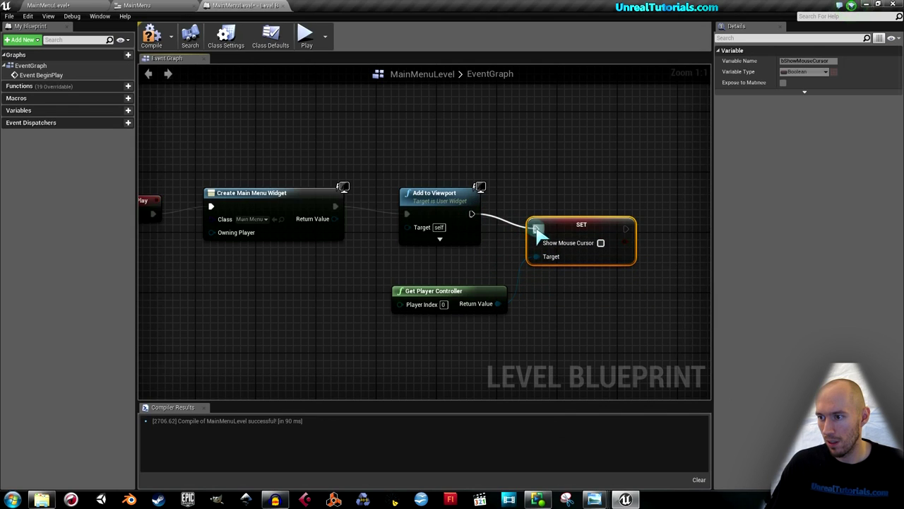
left_click(600, 243)
right_click_drag(544, 291, 604, 288)
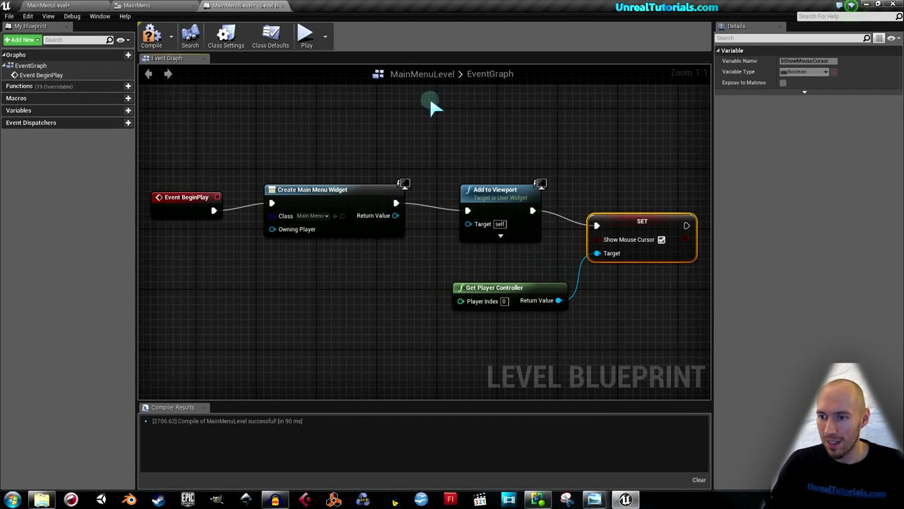
Feed Create Widget's Return Value into Add to Viewport's Target and compile cleanly
left_click(151, 37)
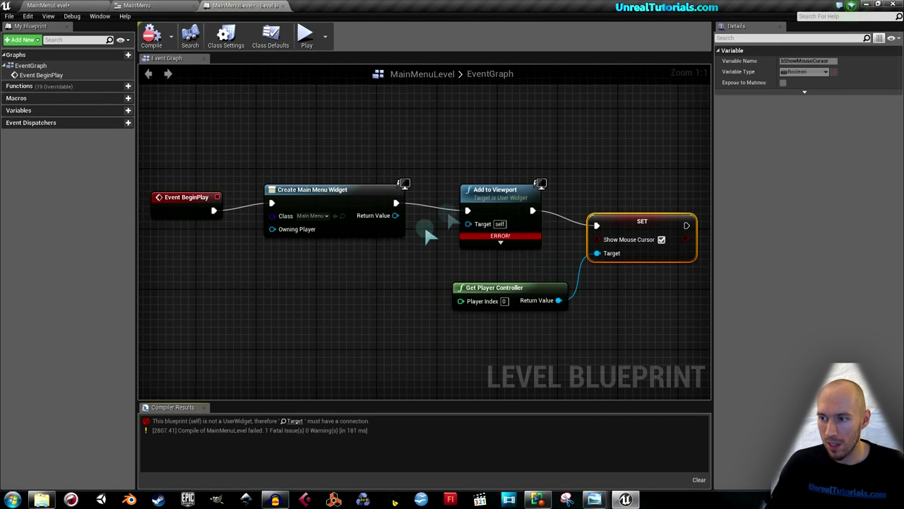
left_click_drag(468, 224, 397, 216)
left_click(151, 34)
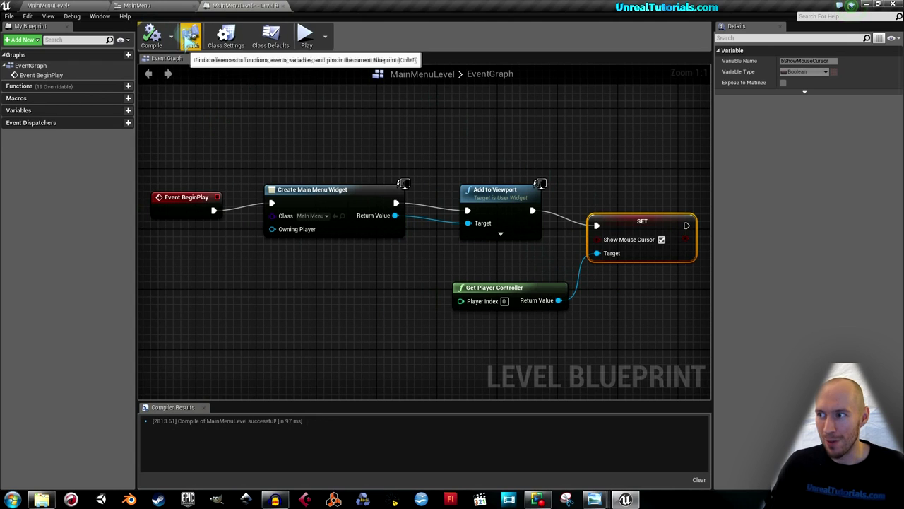
left_click(84, 6)
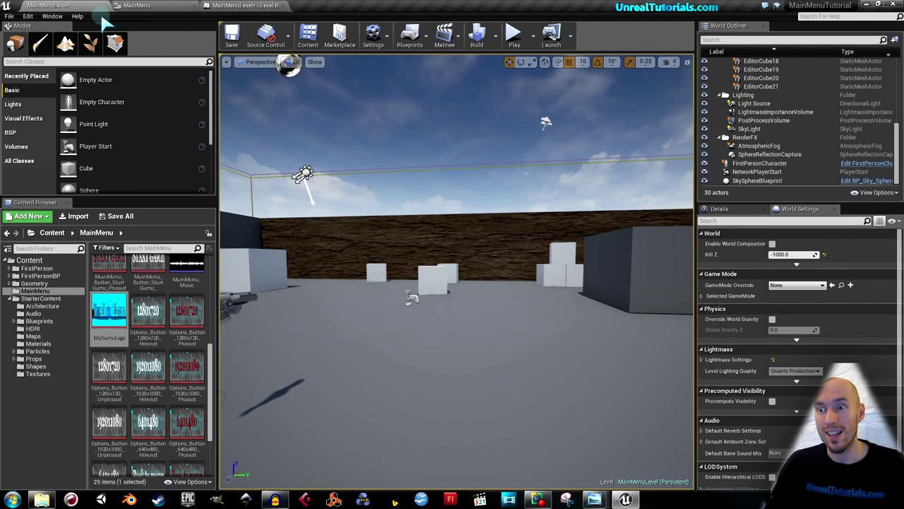
Save MainMenuLevel and play it in a New Editor Window
left_click(232, 36)
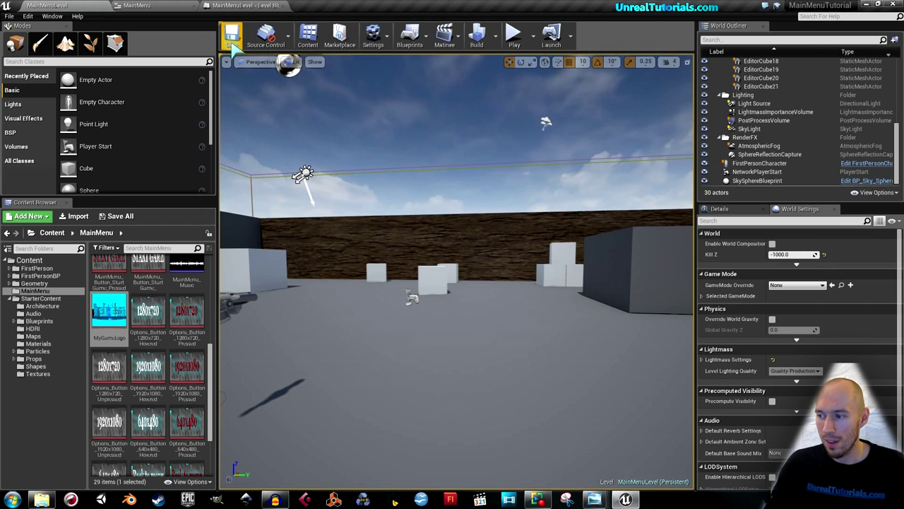
left_click(533, 40)
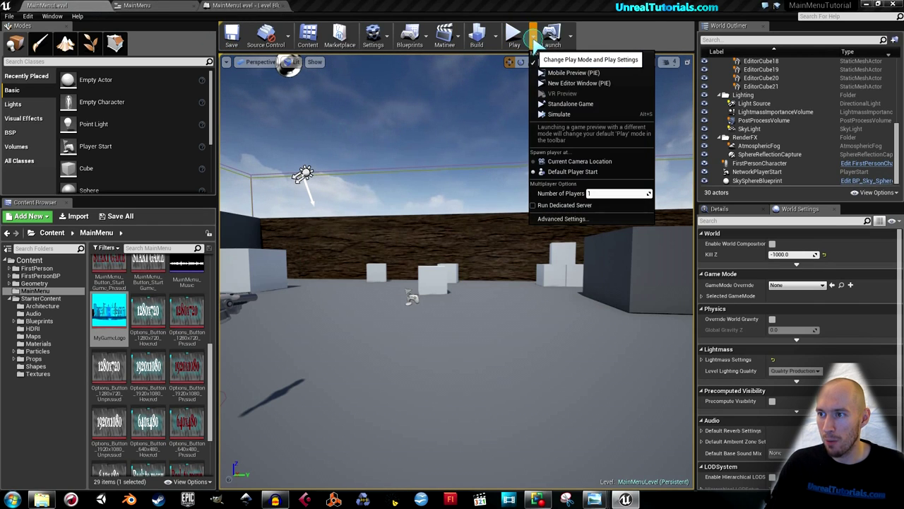
left_click(570, 85)
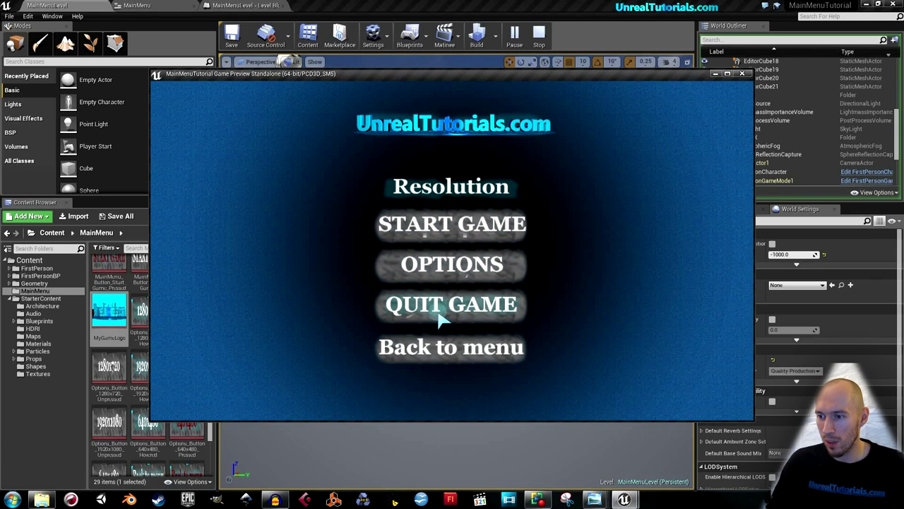
Test the preview: open Options, go Back to menu twice, then Quit Game
left_click(443, 272)
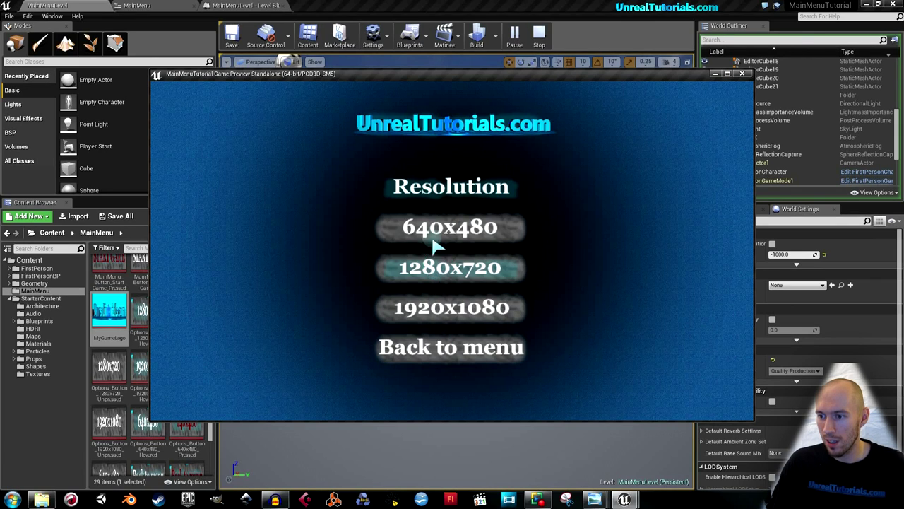
left_click(435, 348)
left_click(439, 269)
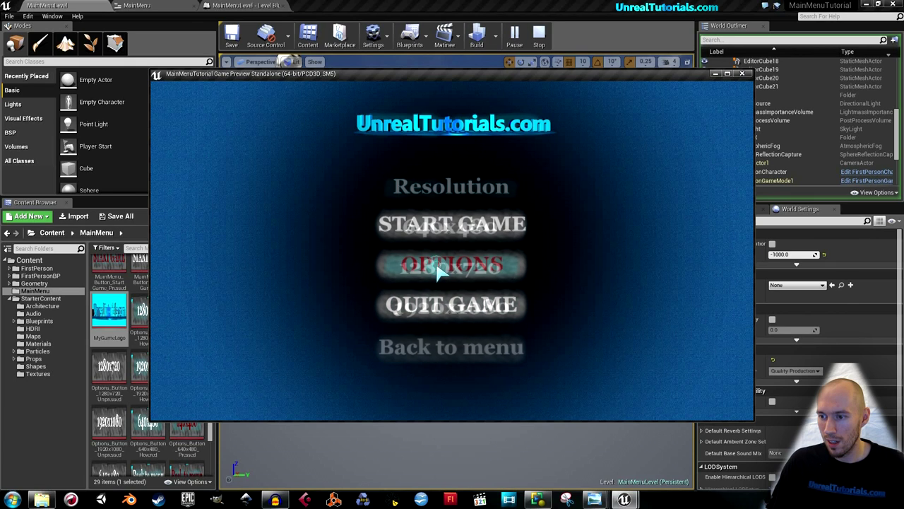
left_click(493, 355)
left_click(483, 318)
left_click(515, 34)
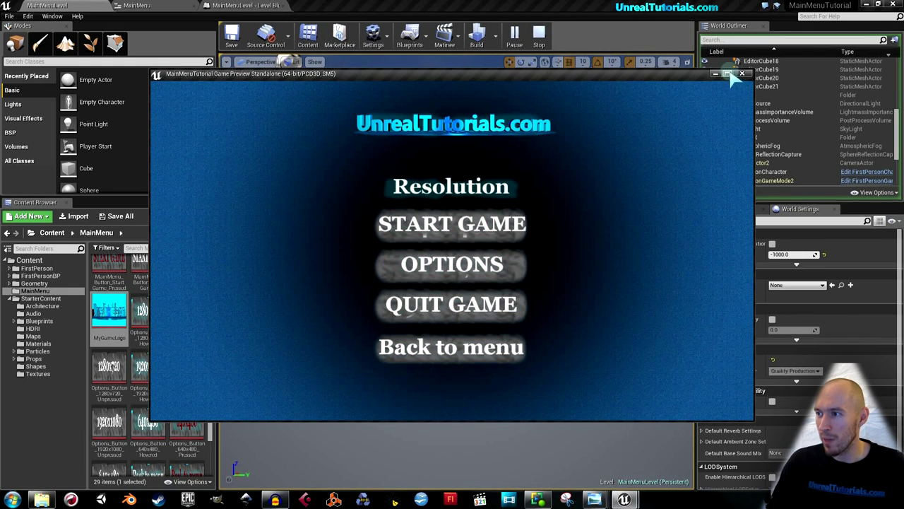
left_click(483, 316)
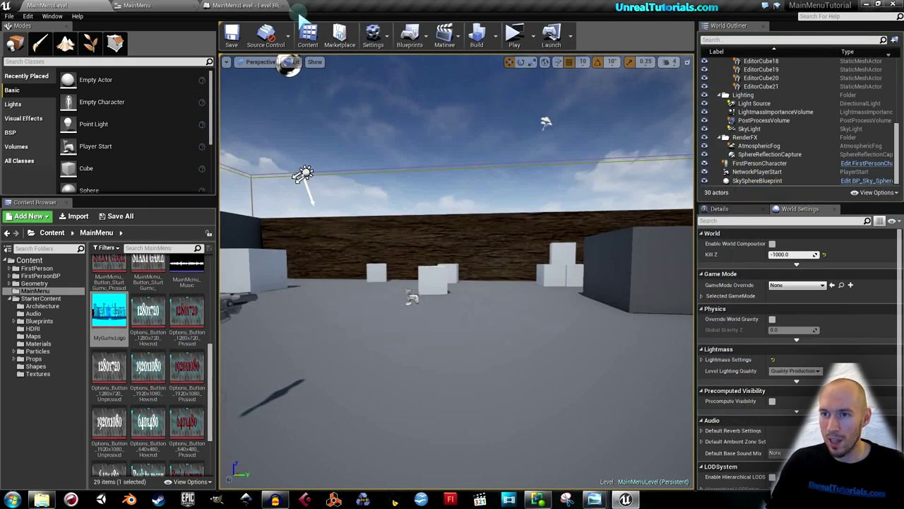
In the MainMenu designer, set OptionsMenu's Visibility to Hidden and compile the widget
left_click(160, 8)
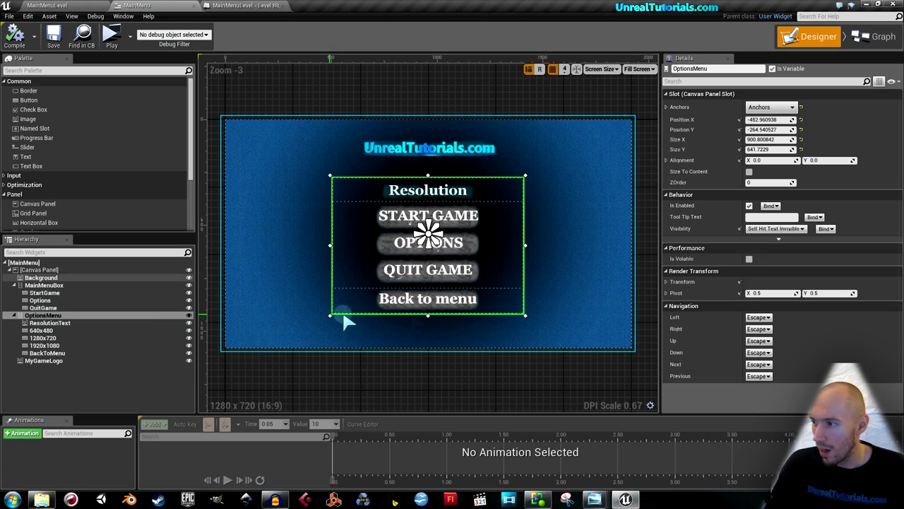
left_click(773, 229)
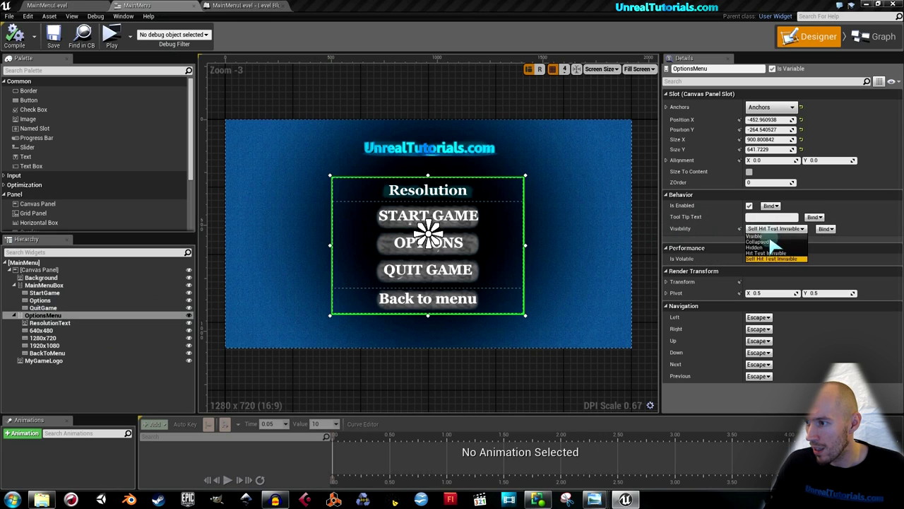
left_click(766, 247)
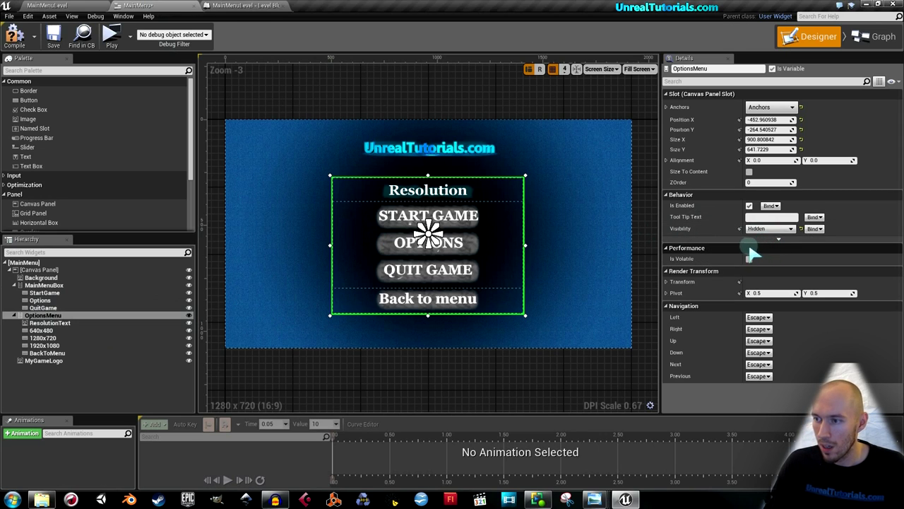
left_click(12, 42)
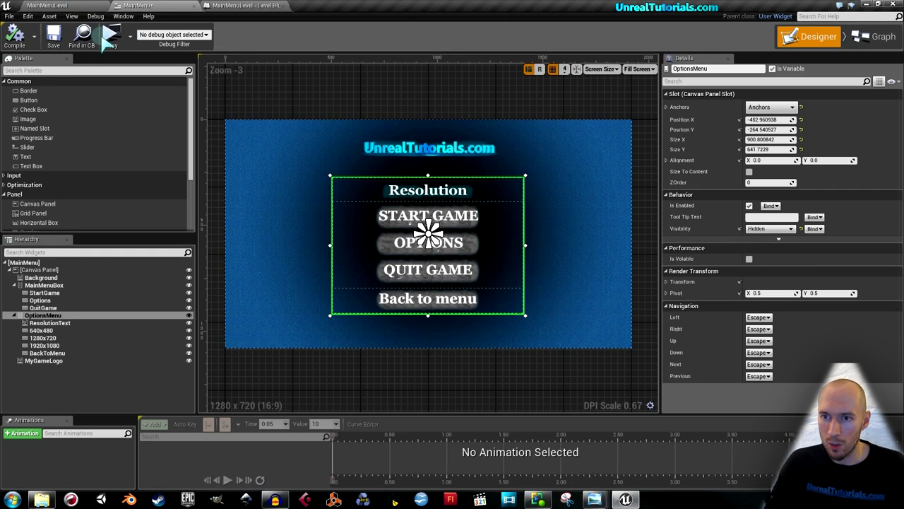
left_click(111, 39)
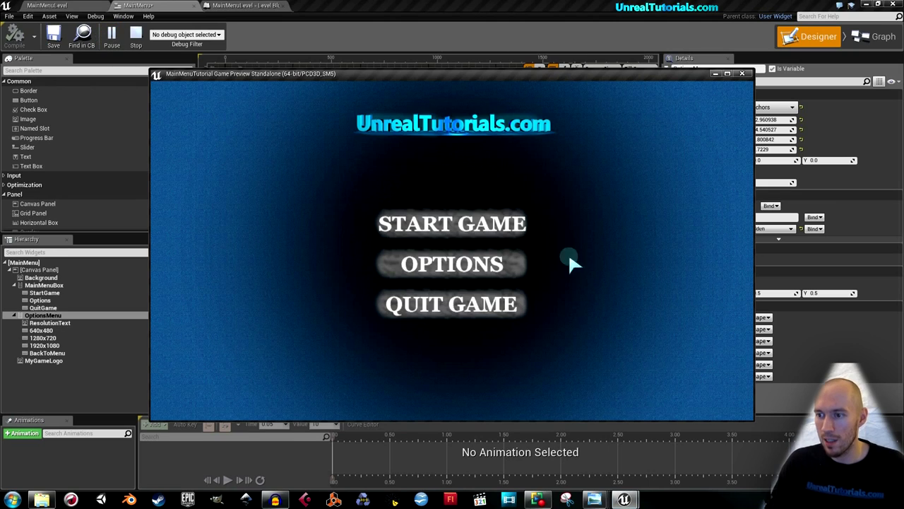
left_click(413, 274)
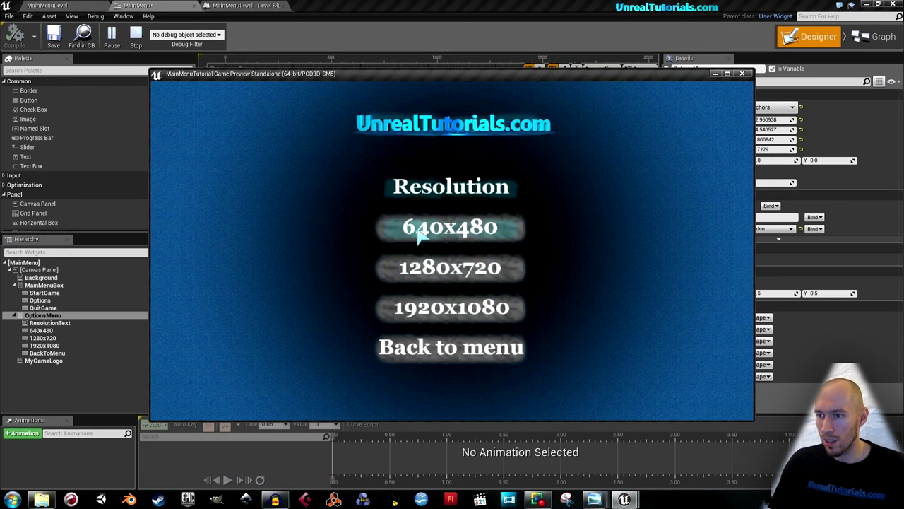
left_click(418, 231)
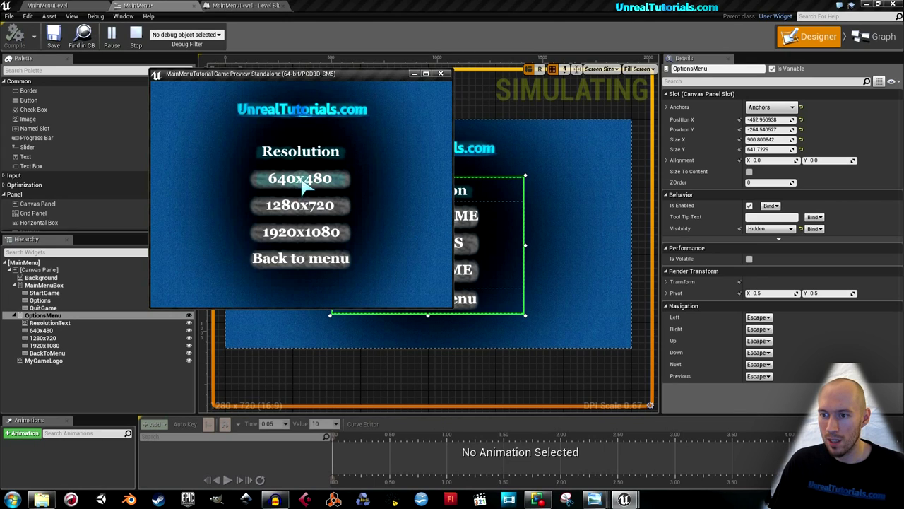
left_click(299, 212)
left_click(402, 309)
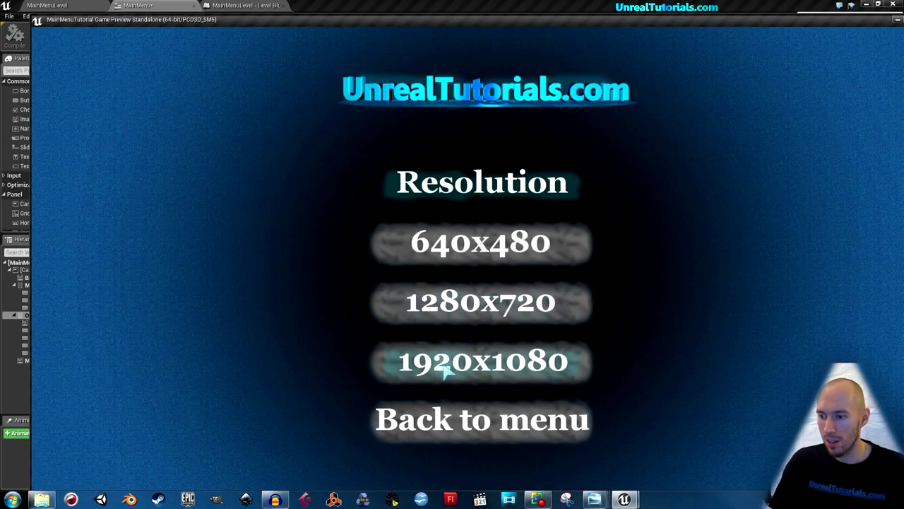
left_click(456, 421)
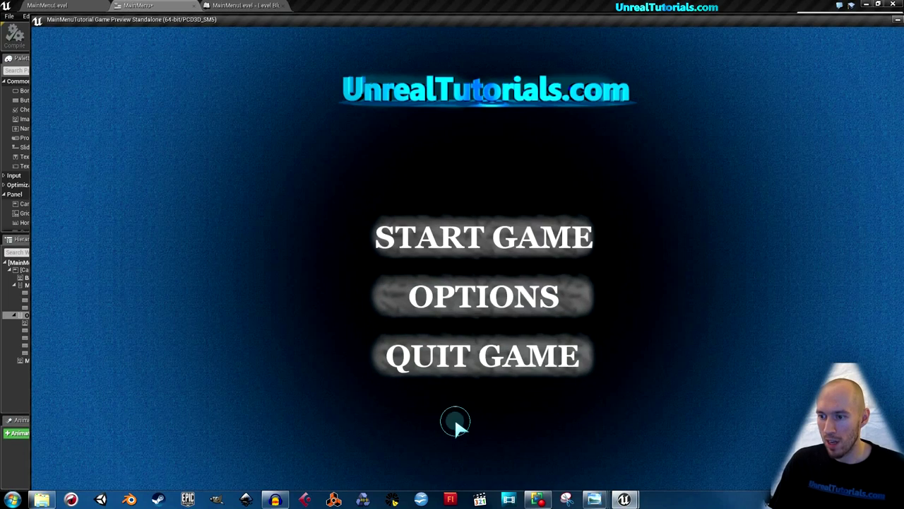
left_click(439, 296)
left_click(431, 243)
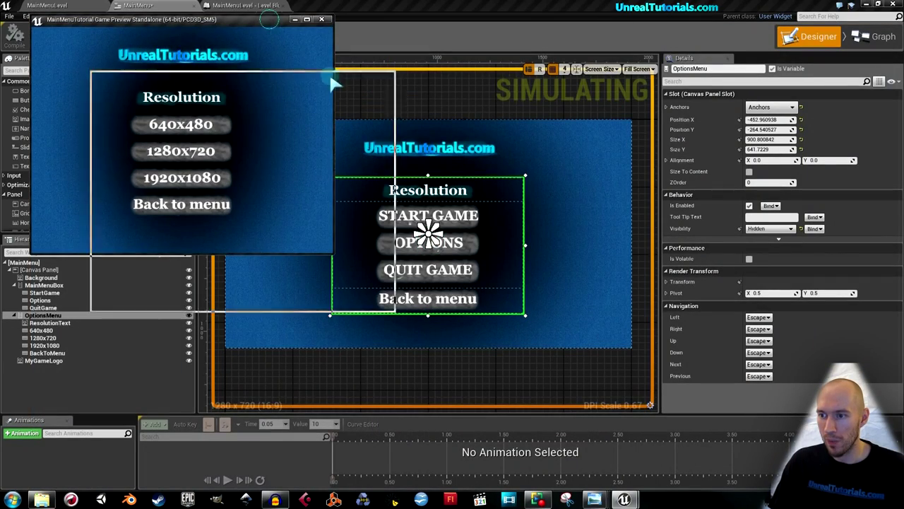
left_click(318, 287)
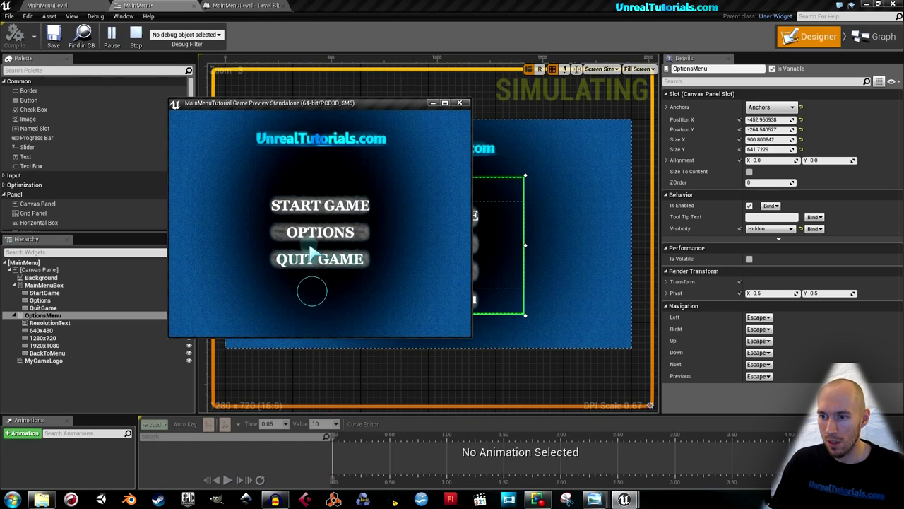
left_click(309, 207)
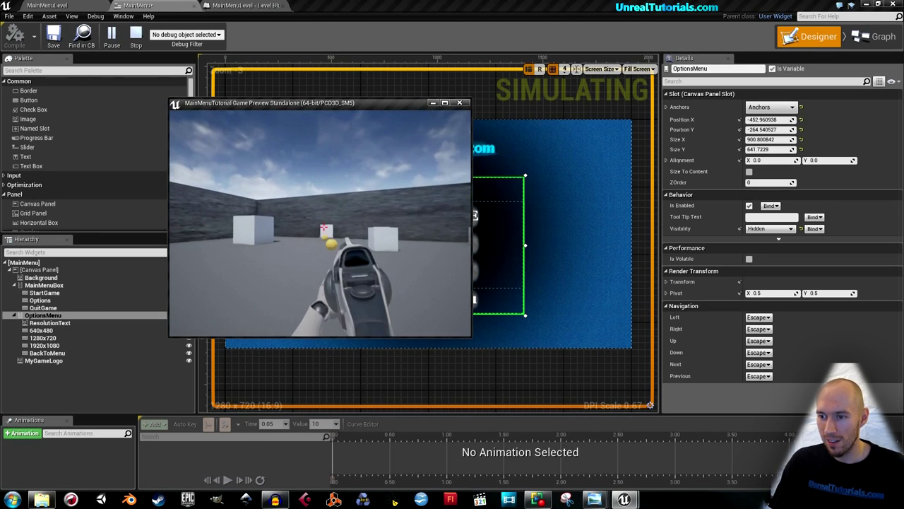
key("Escape")
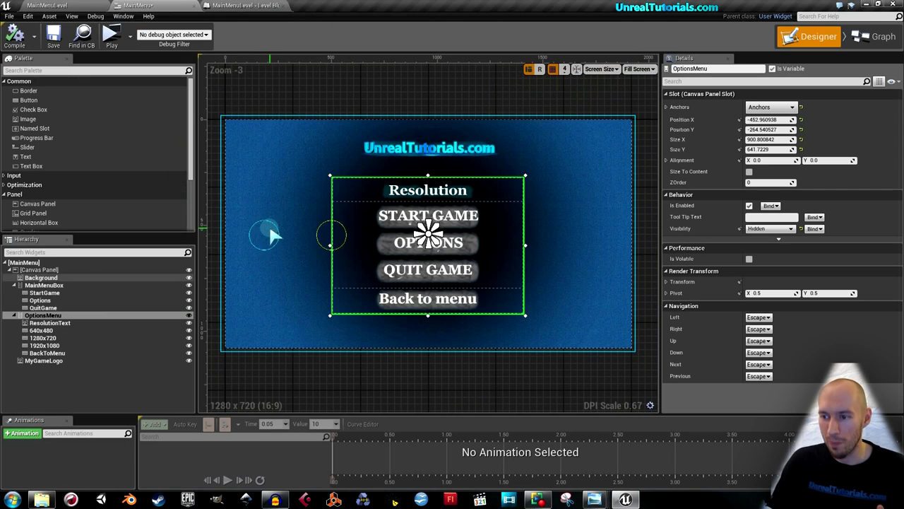
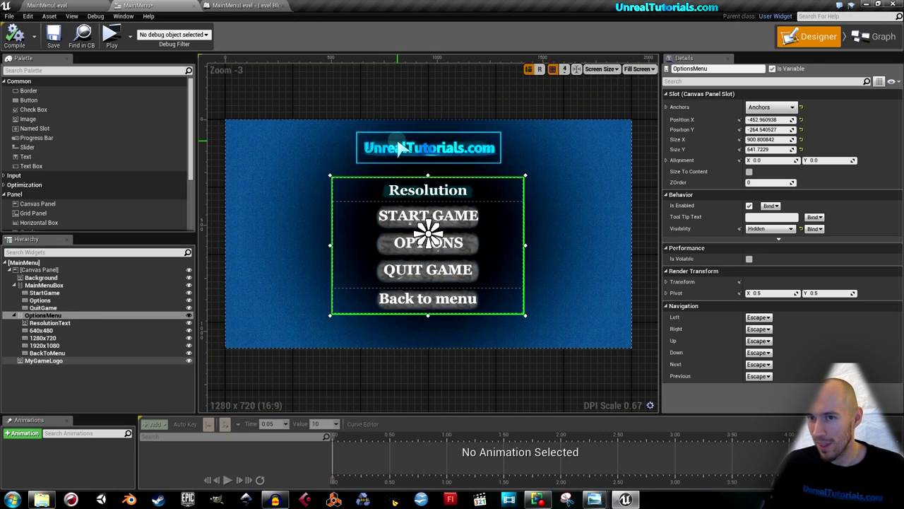
Preview MainMenuLevel as a standalone game and close the preview window
left_click(71, 7)
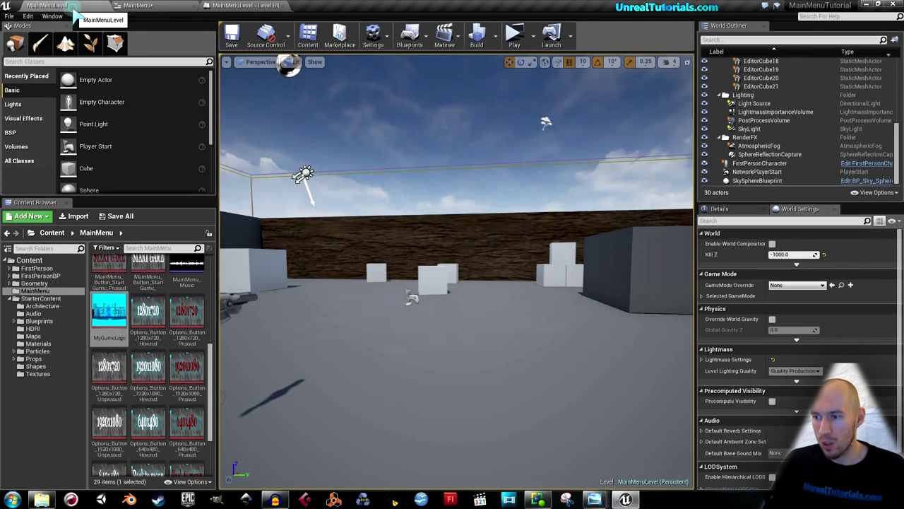
left_click(515, 40)
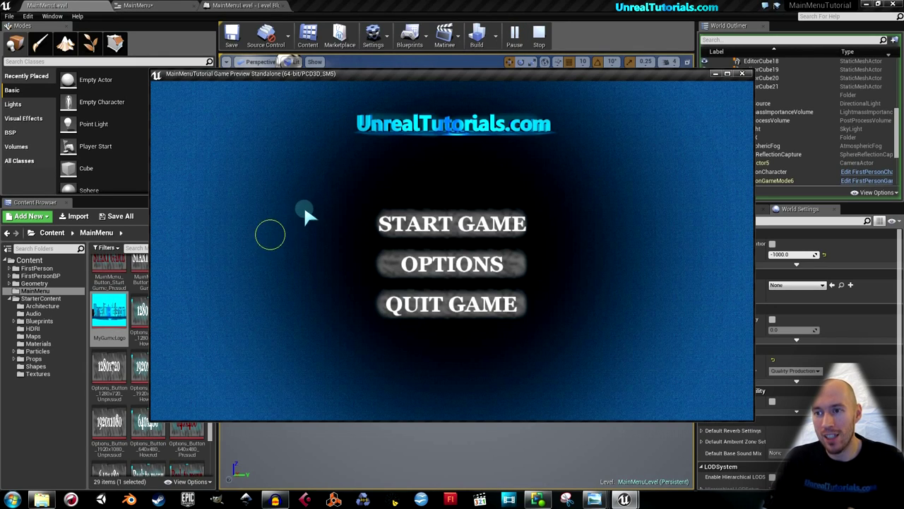
left_click(458, 309)
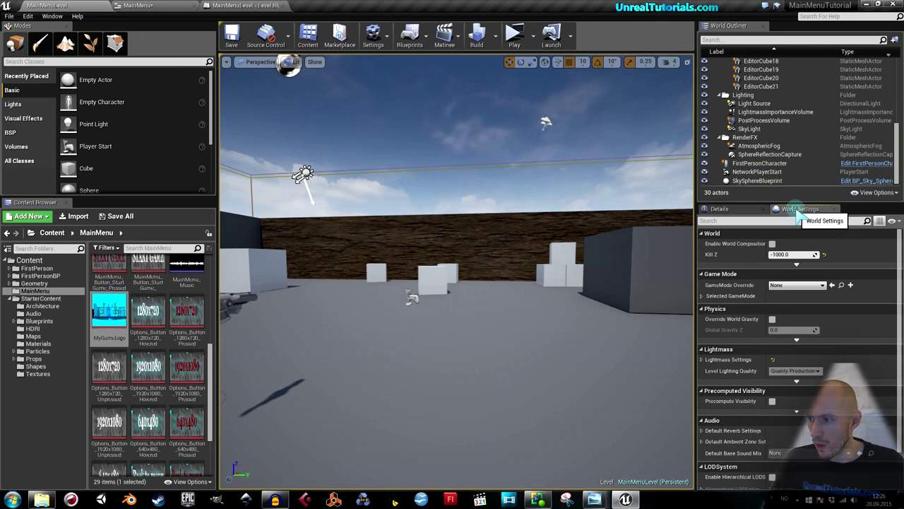
Look through the editor's Window, Edit and Help menus
scroll(818, 253, "down", 2)
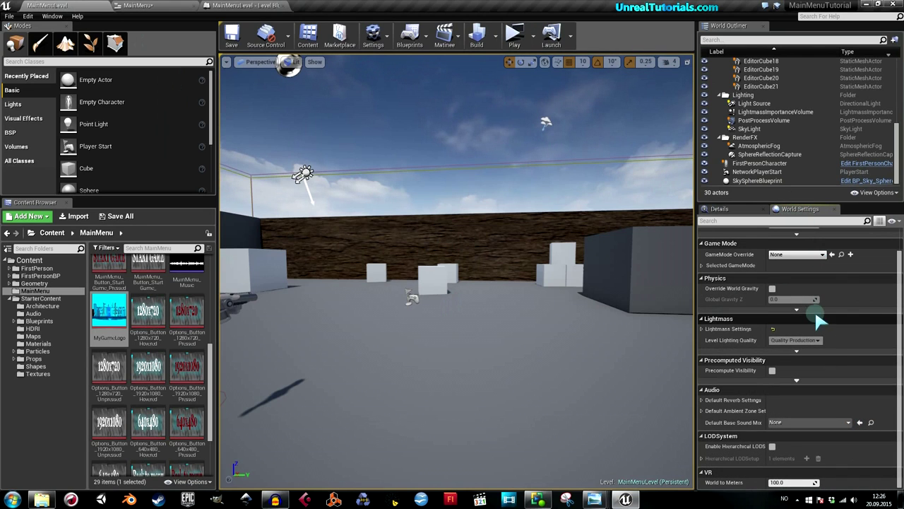
scroll(819, 324, "up", 2)
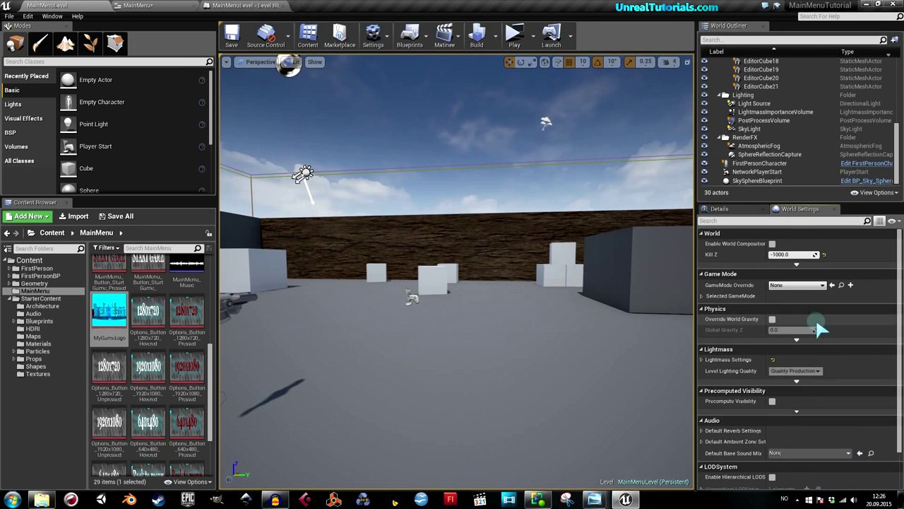
left_click(53, 16)
left_click(53, 17)
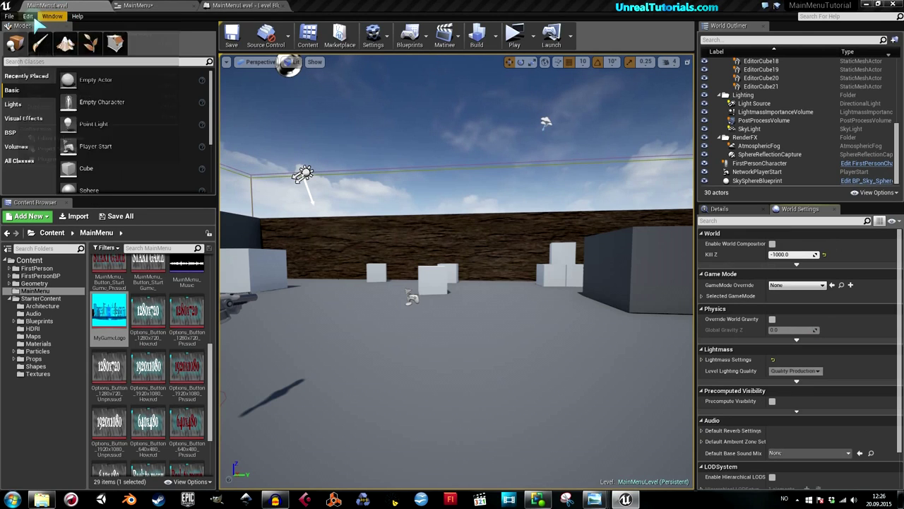
left_click(27, 16)
left_click(78, 17)
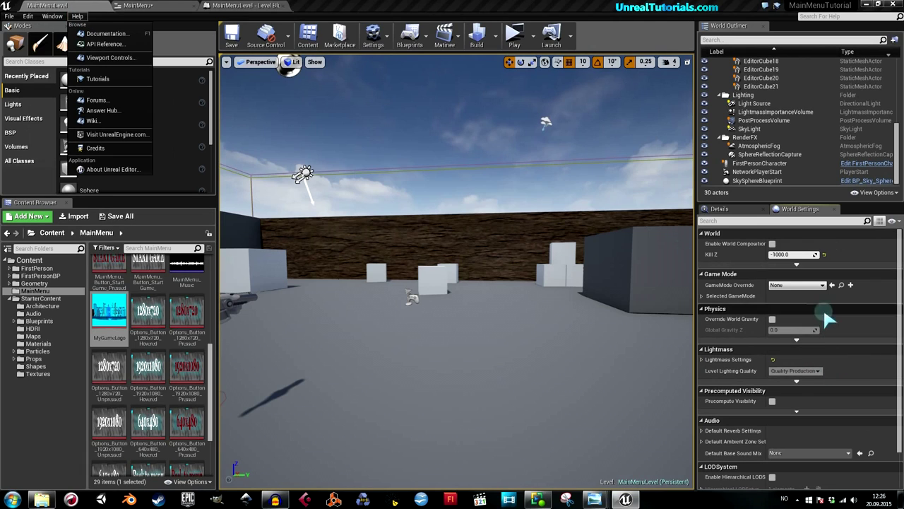
left_click(780, 284)
Set GameMode Override to FirstPersonGameMode and Default Pawn Class to Character
left_click(783, 283)
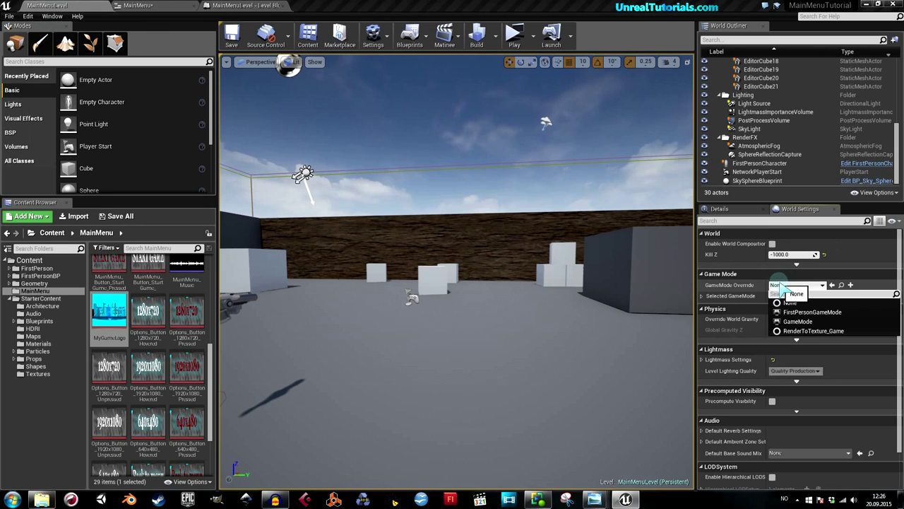
left_click(715, 296)
left_click(715, 295)
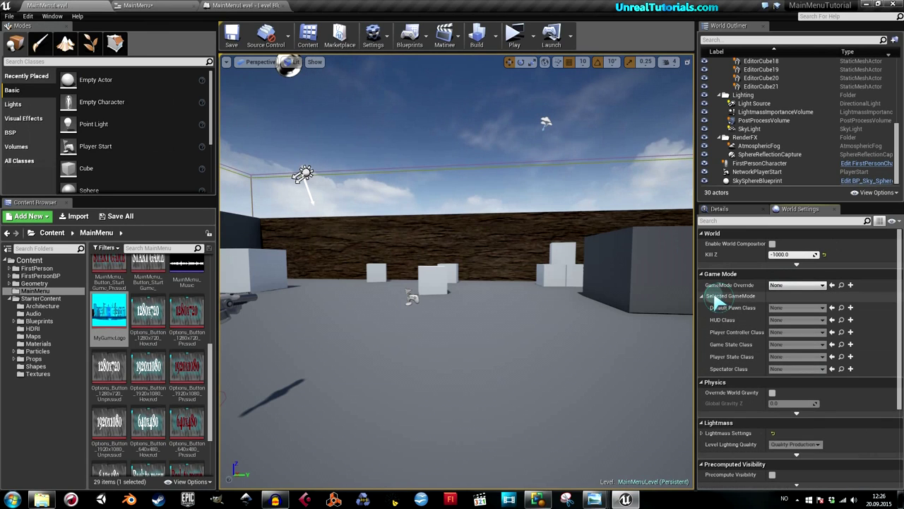
left_click(790, 286)
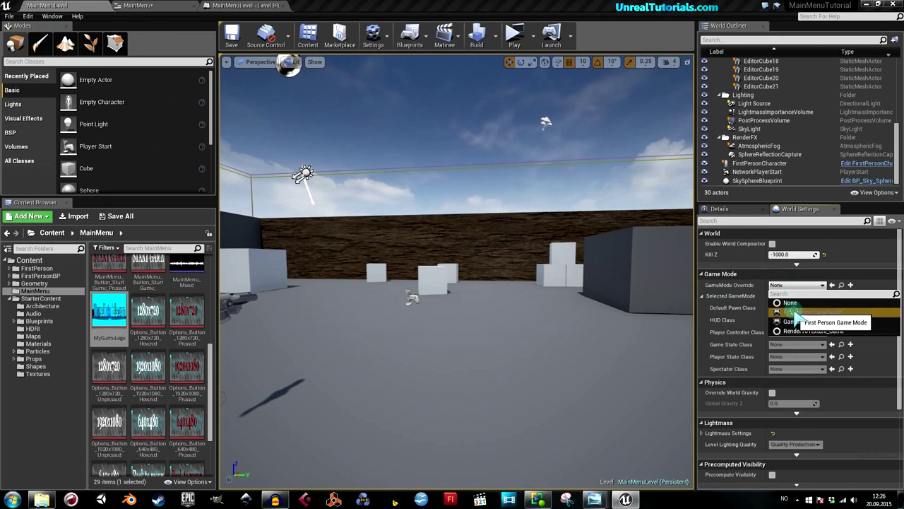
left_click(797, 310)
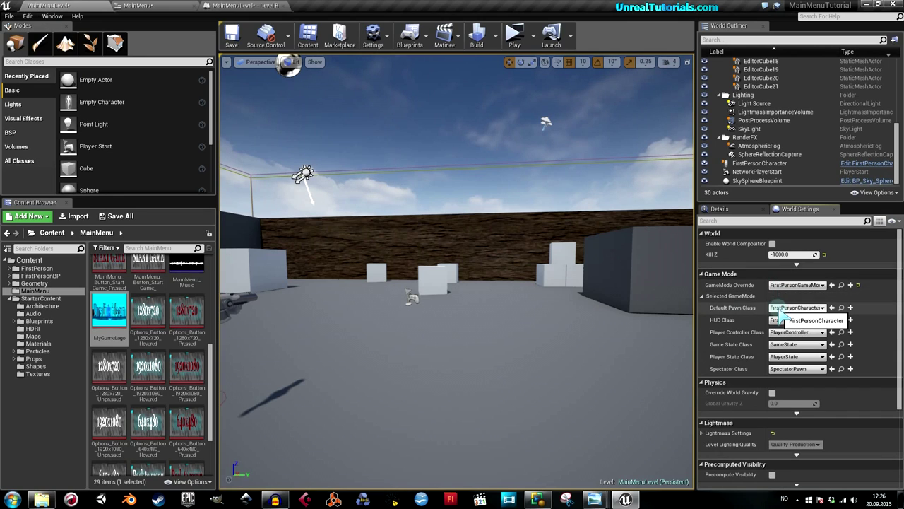
left_click(779, 309)
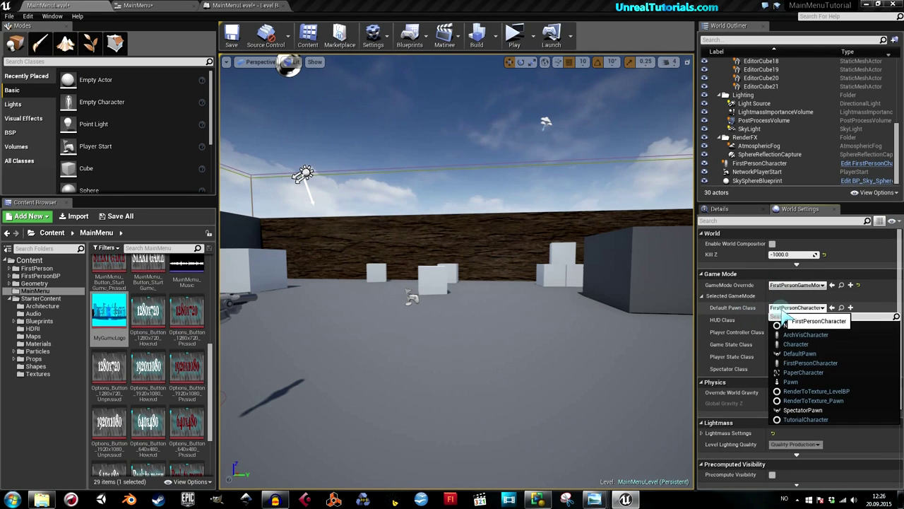
left_click(796, 344)
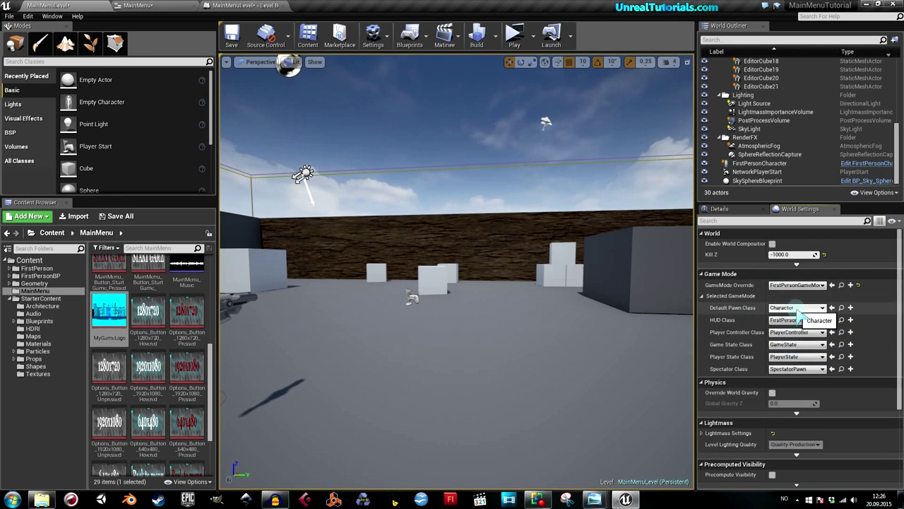
Preview the level standalone, then delete the FirstPersonCharacter from the viewport
left_click(515, 36)
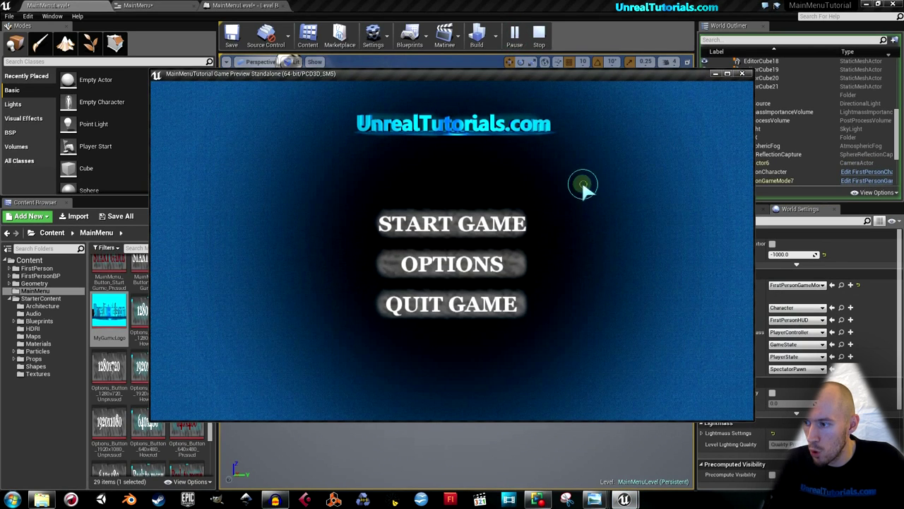
left_click(741, 74)
right_click_drag(400, 355, 418, 319)
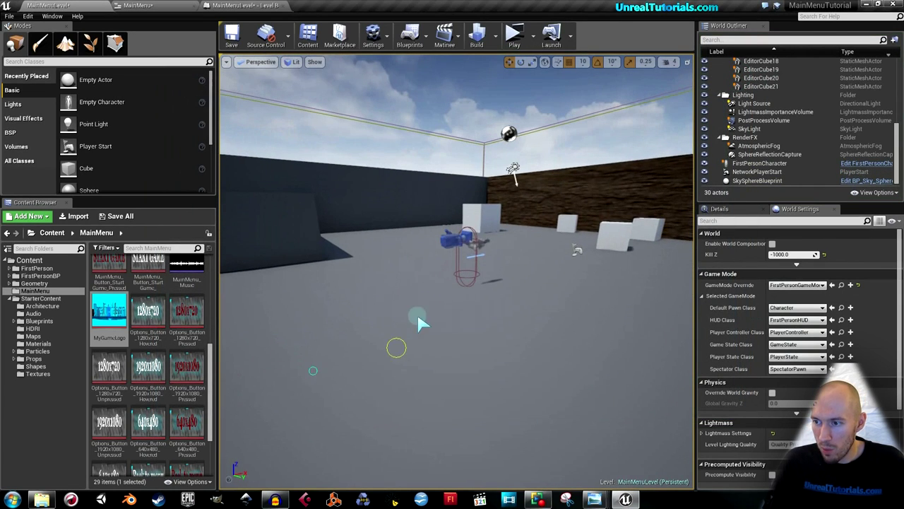
left_click(476, 248)
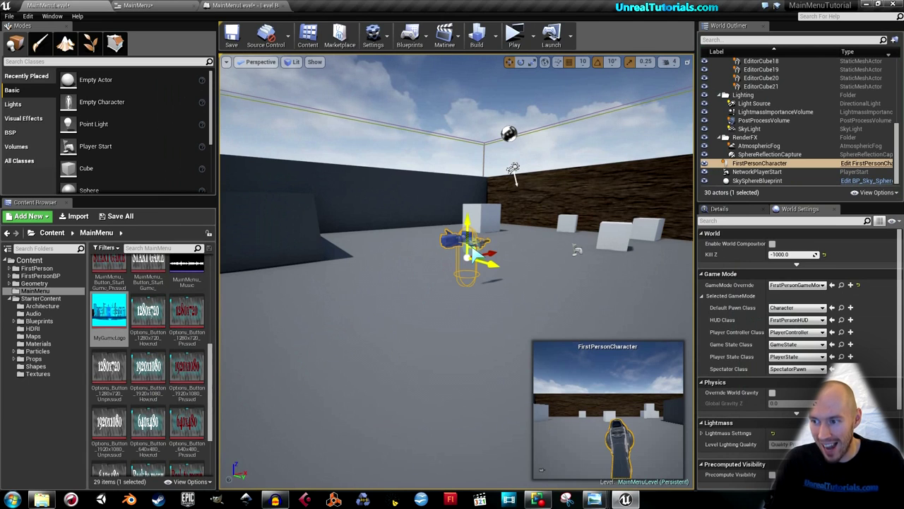
key("Delete")
Save MainMenuLevel and cycle through the blueprint tabs back to the level
left_click(232, 36)
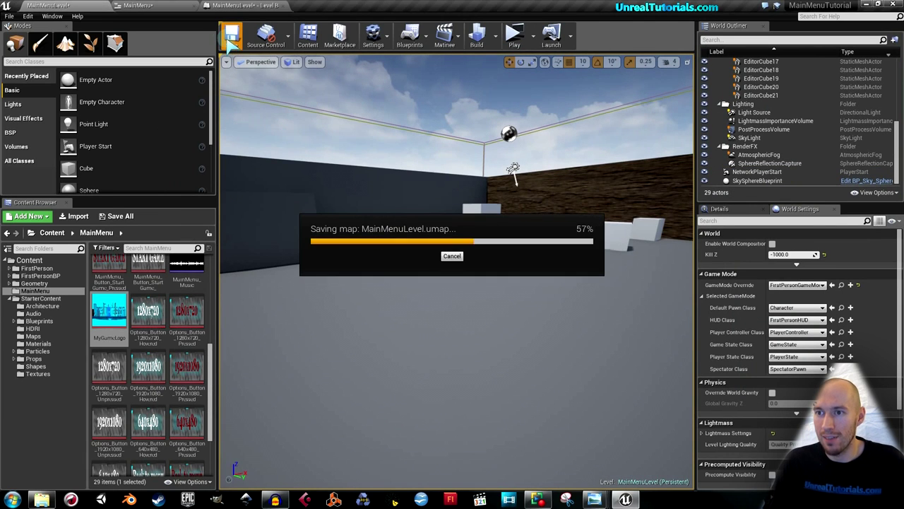
left_click(239, 5)
left_click(152, 6)
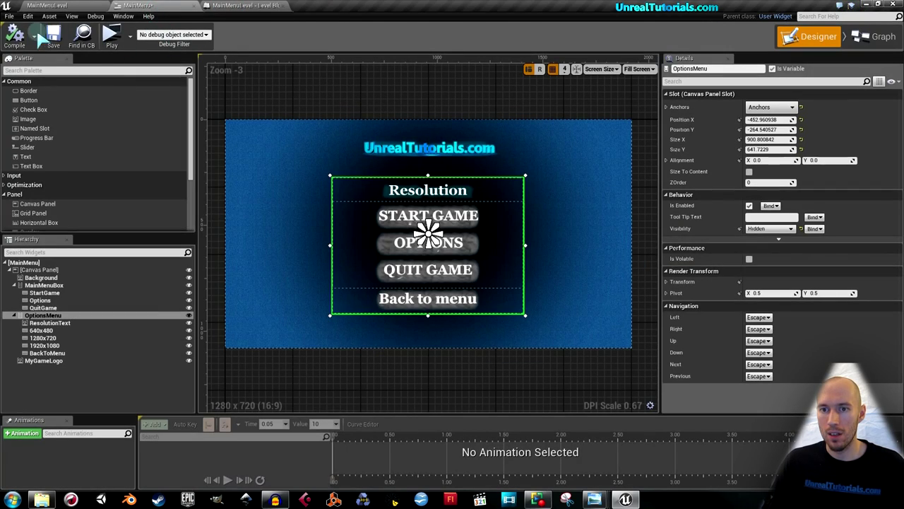
left_click(57, 6)
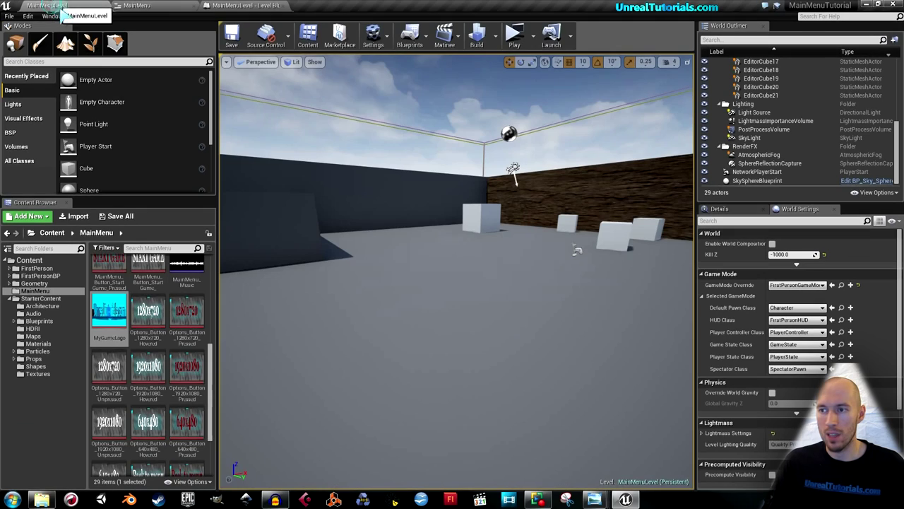
Run a standalone test where START GAME enters first-person play, then stop it with Esc
left_click(514, 33)
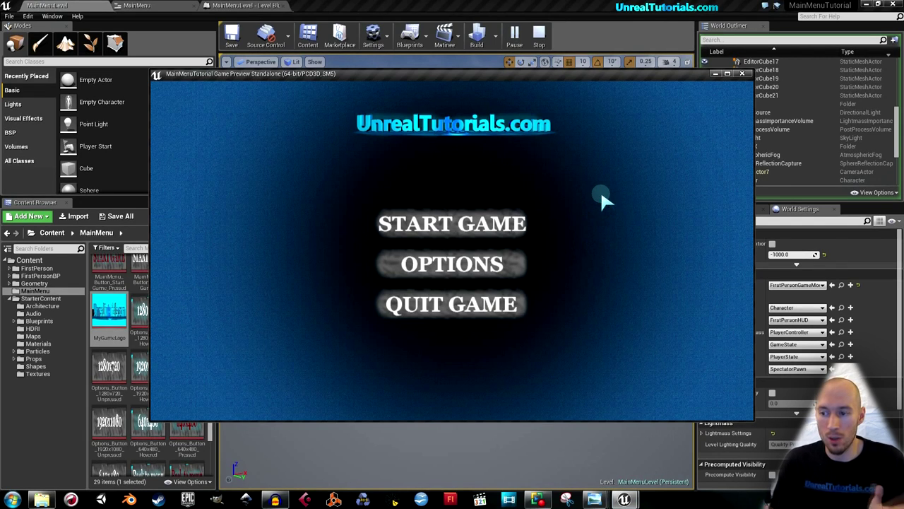
left_click(459, 225)
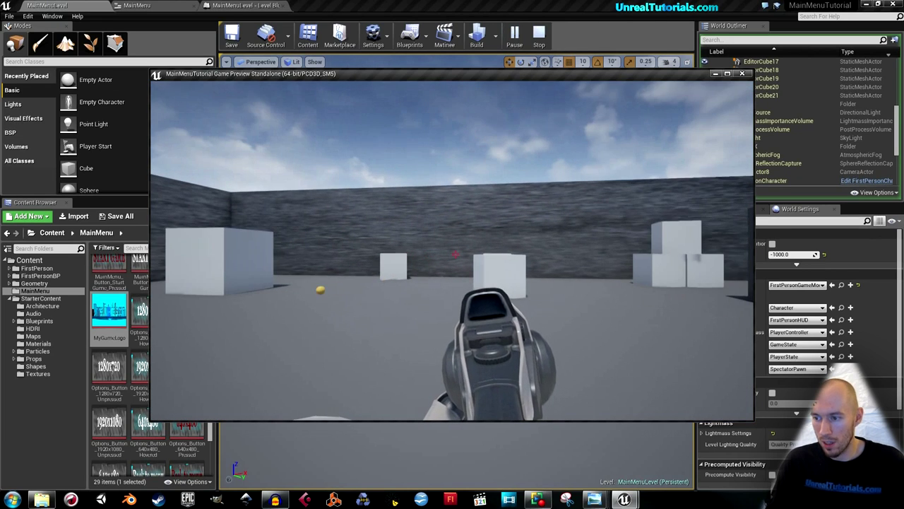
key("Escape")
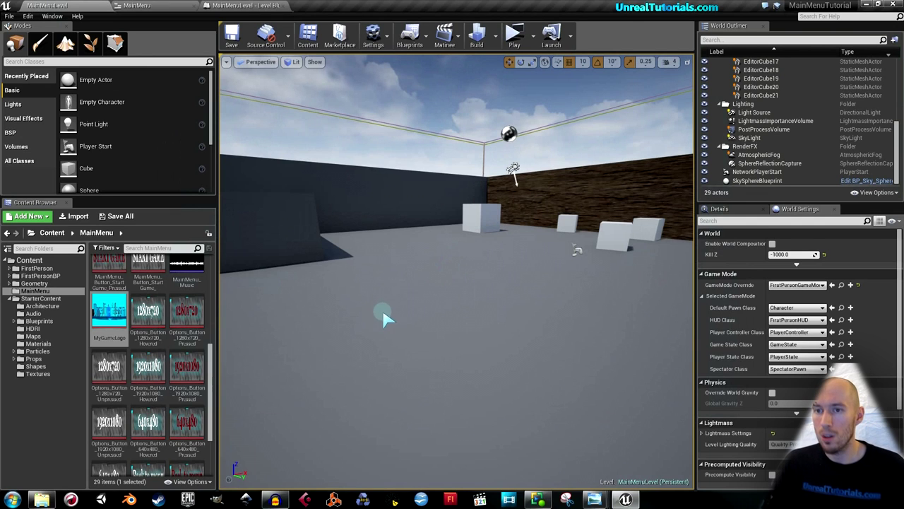
left_click(159, 8)
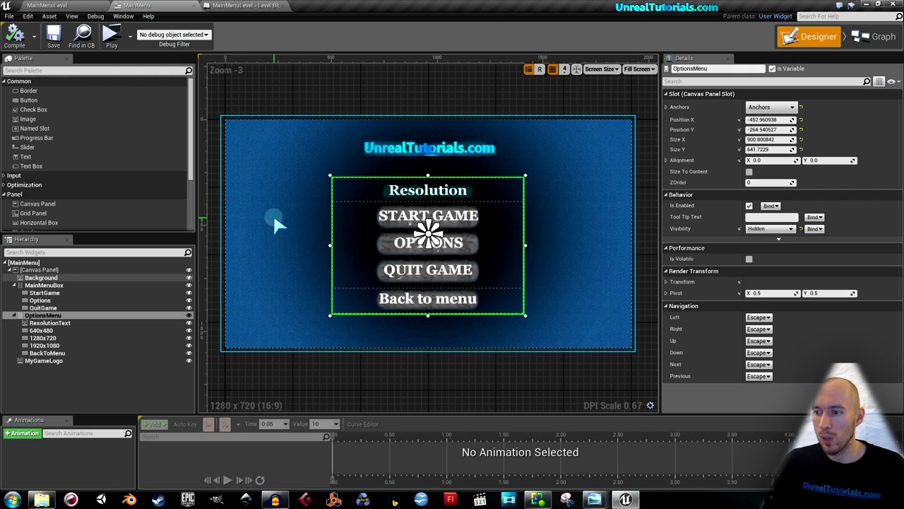
Hide the options menu and set START GAME's Pressed Sound to ButtonPush_1
left_click(389, 219)
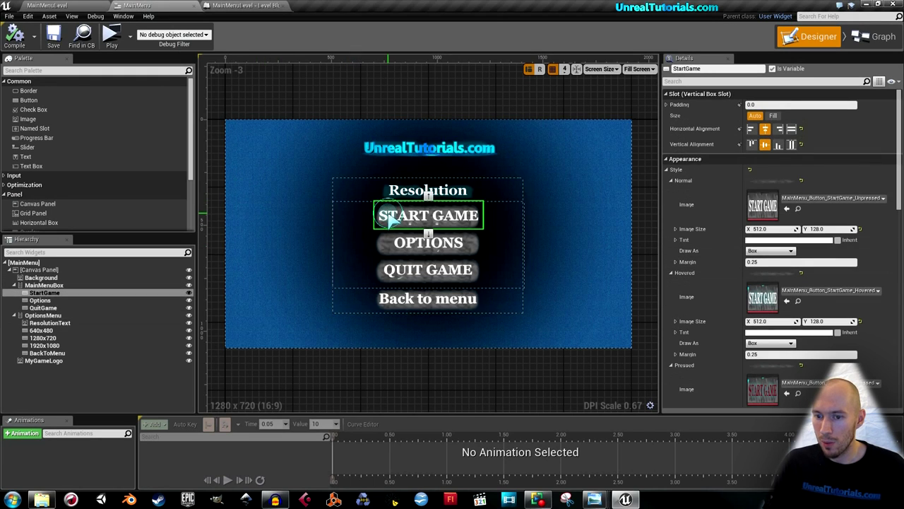
left_click(189, 315)
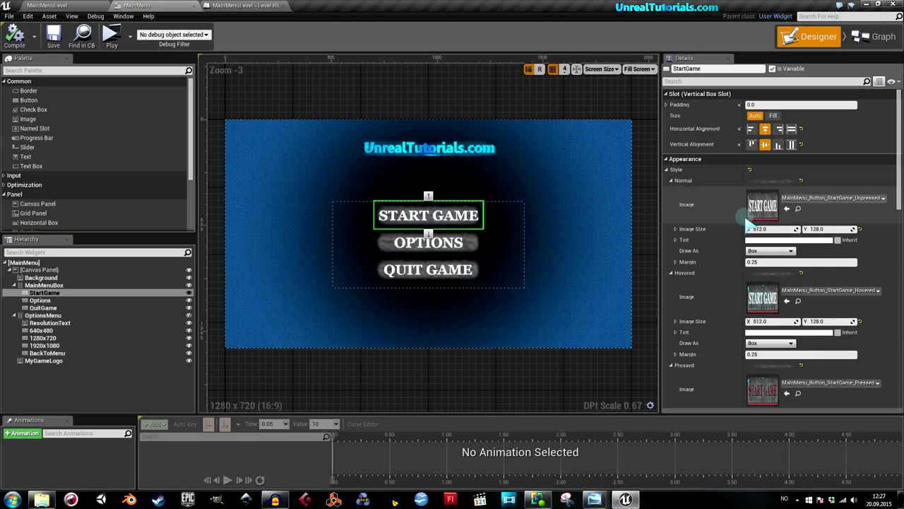
scroll(750, 221, "down", 3)
scroll(752, 220, "down", 2)
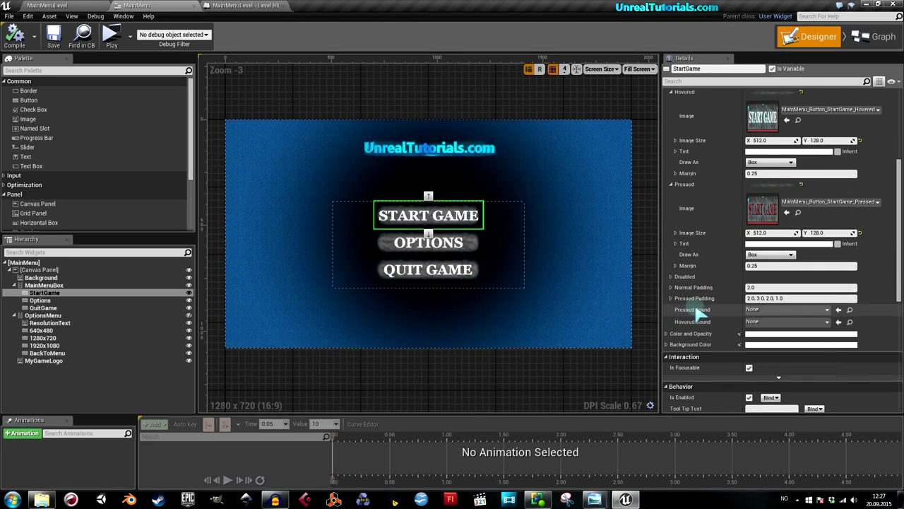
mouse_move(698, 325)
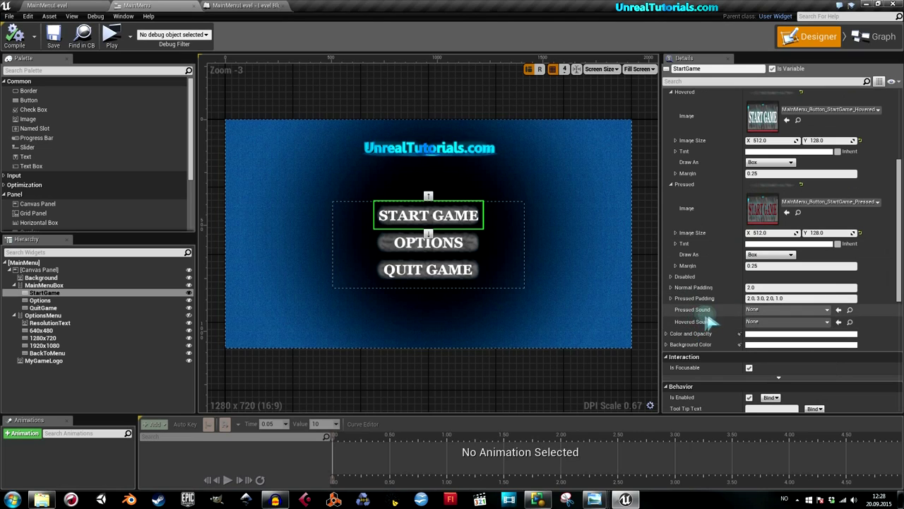
left_click(815, 311)
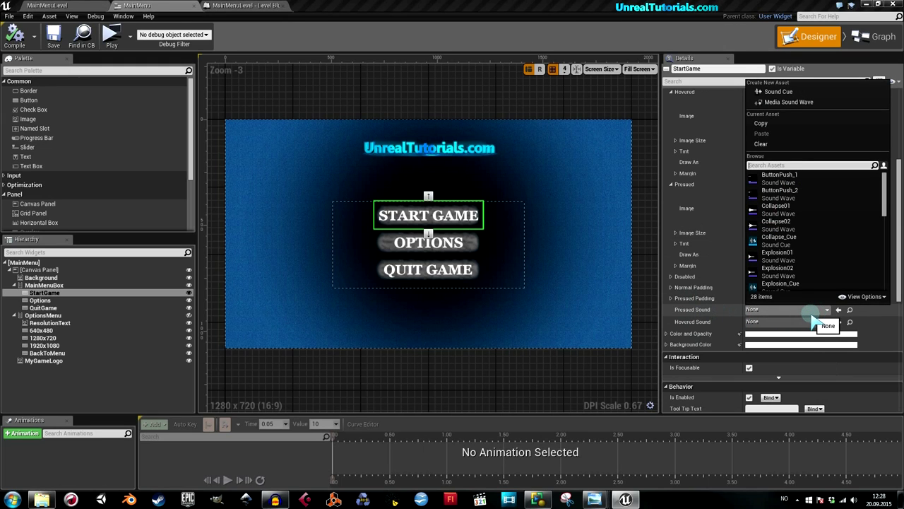
left_click(801, 184)
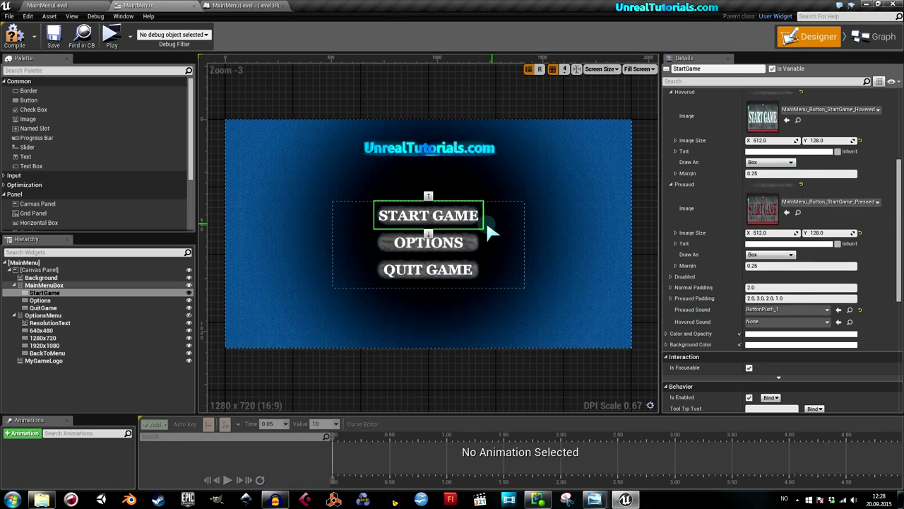
Set OPTIONS and QUIT GAME Pressed Sound to ButtonPush_1, then hide MainMenuBox
left_click(447, 240)
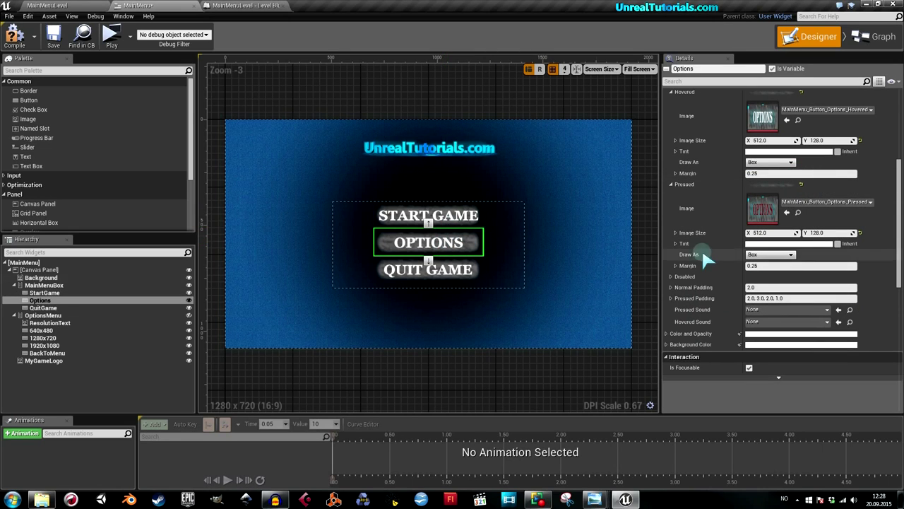
left_click(763, 309)
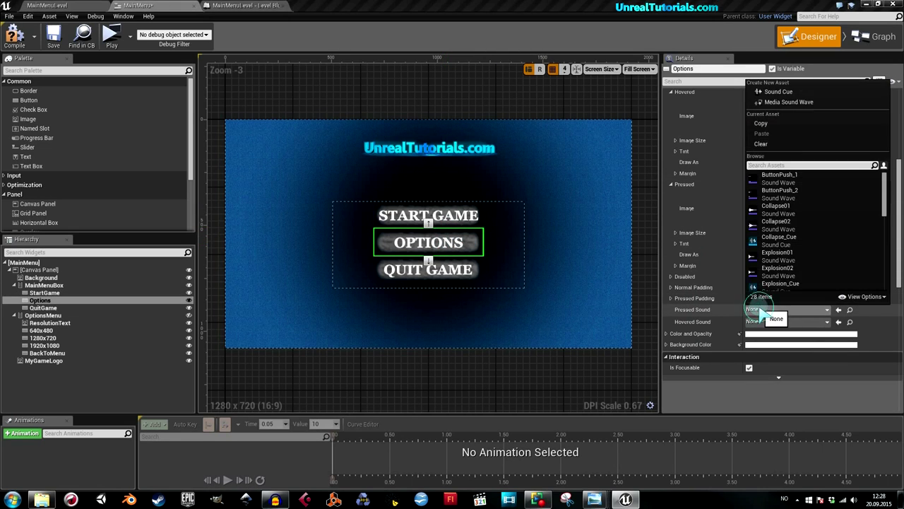
left_click(777, 175)
left_click(445, 270)
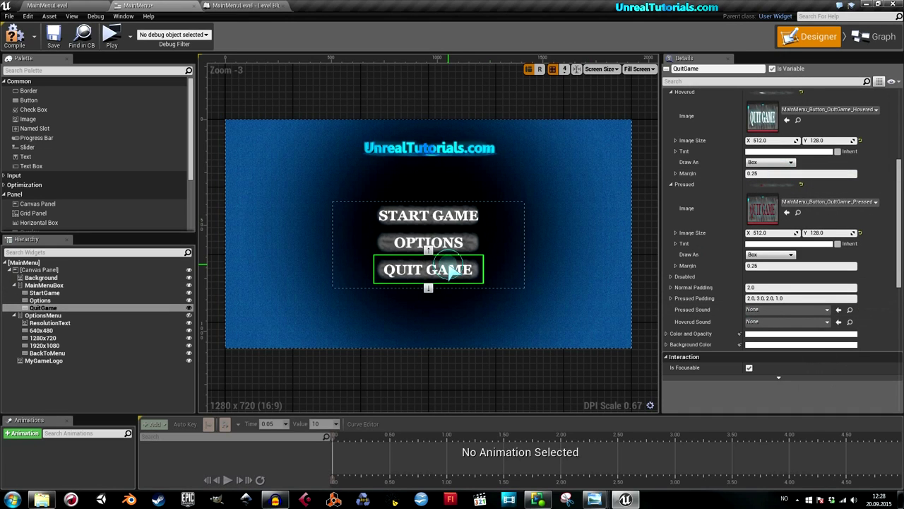
left_click(771, 313)
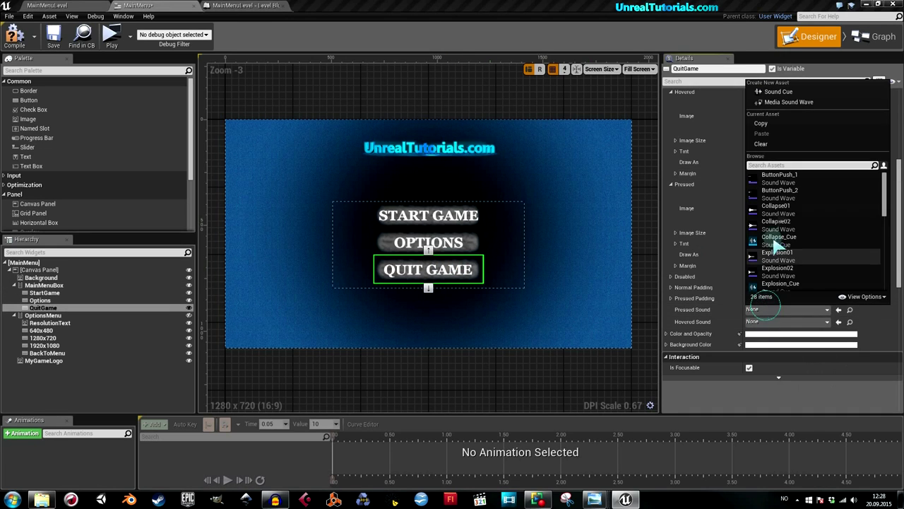
left_click(776, 180)
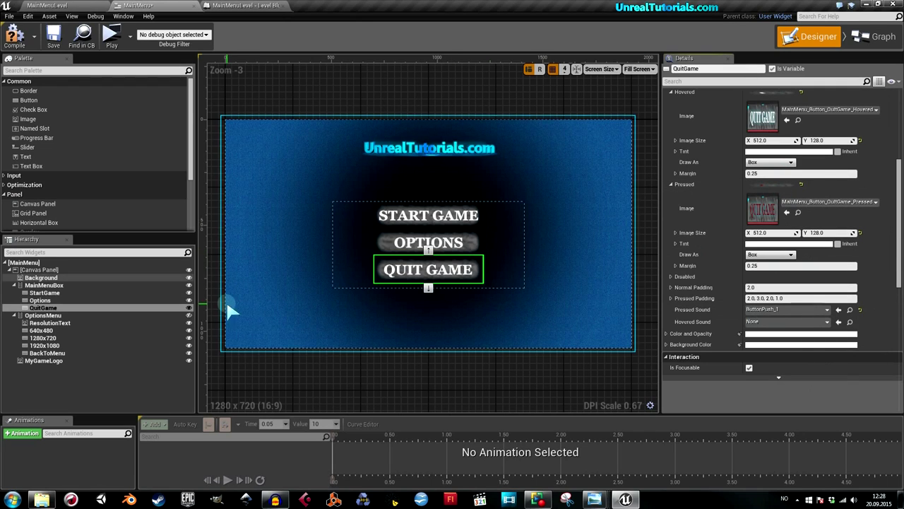
left_click(188, 286)
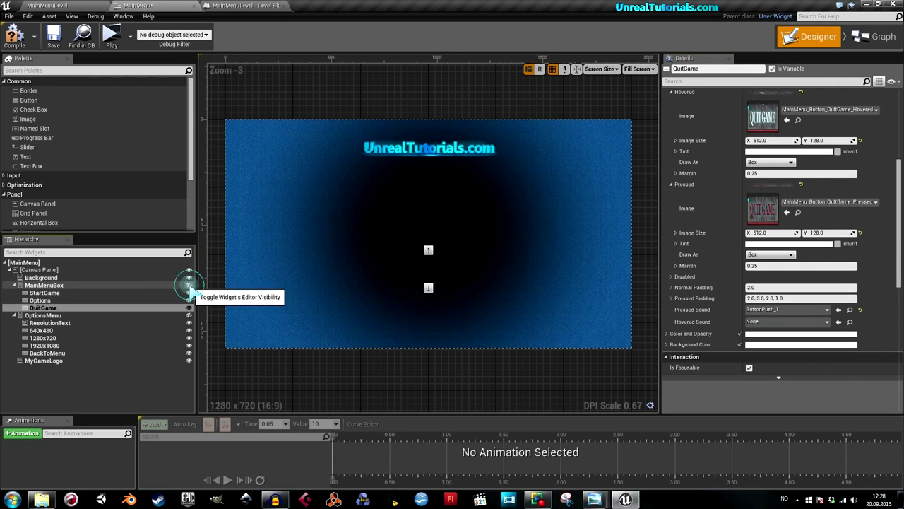
Show OptionsMenu and give the 640x480 and 1280x720 buttons the ButtonPush_2 Pressed Sound
left_click(188, 315)
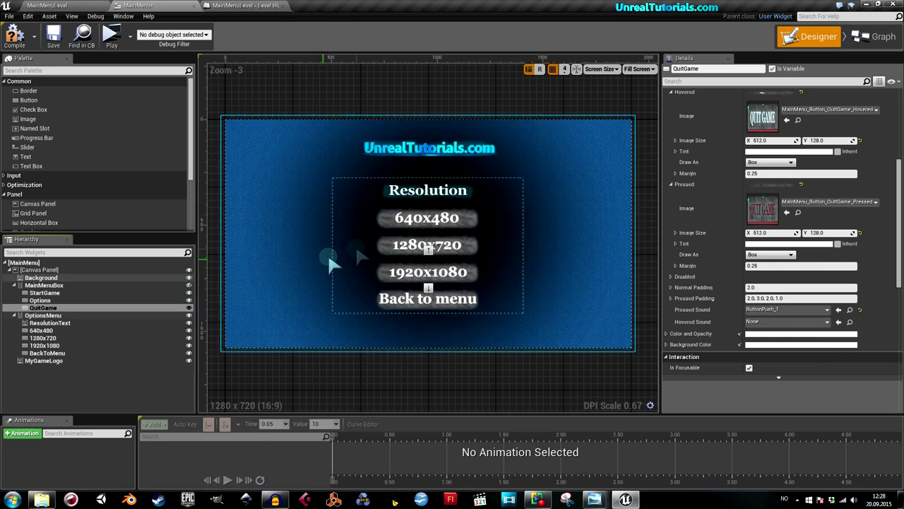
left_click(403, 221)
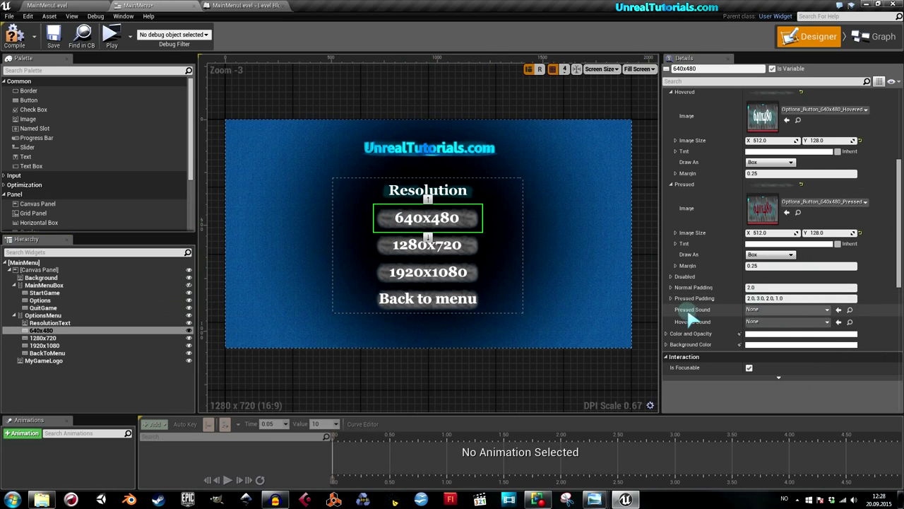
left_click(777, 310)
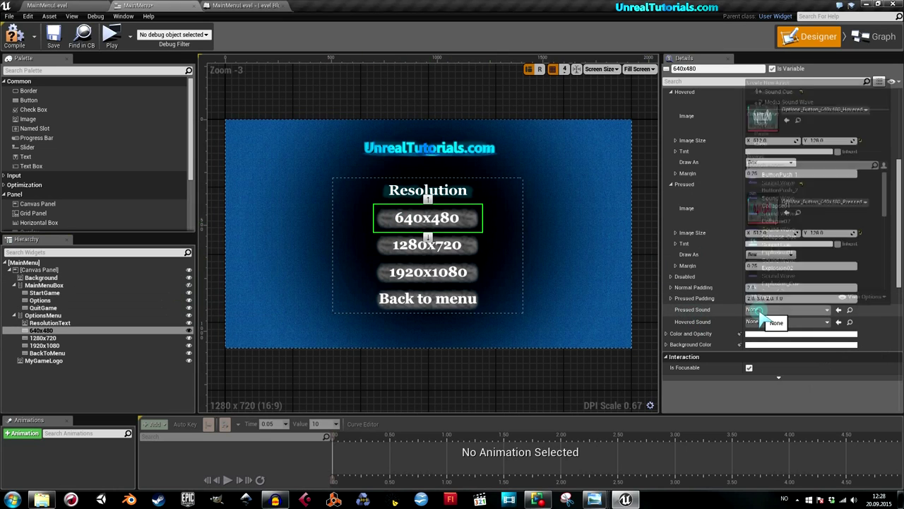
left_click(792, 190)
left_click(460, 245)
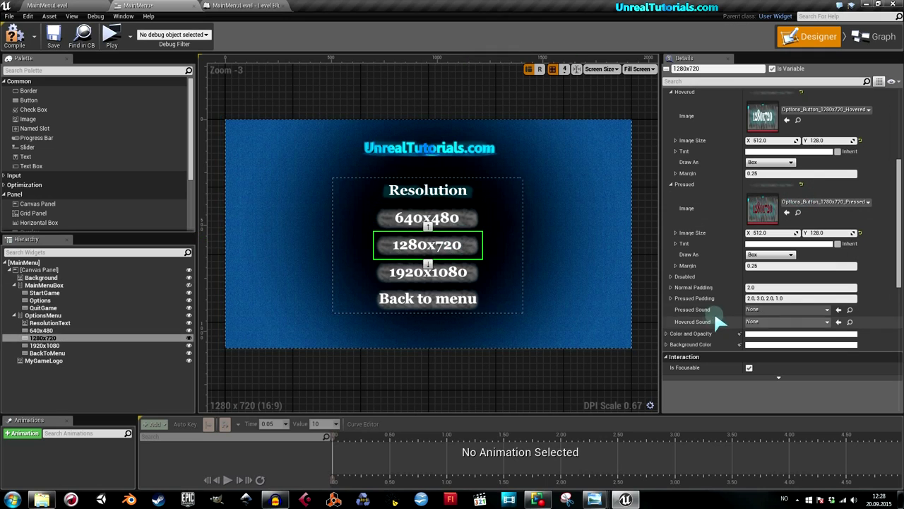
left_click(777, 309)
left_click(778, 194)
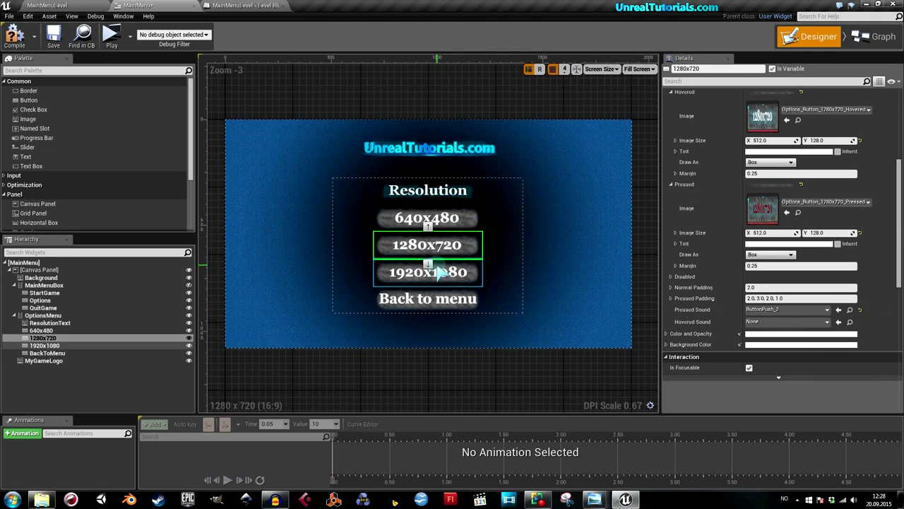
Give 1920x1080 and Back to menu the ButtonPush_2 Pressed Sound, then launch standalone
left_click(427, 274)
left_click(749, 310)
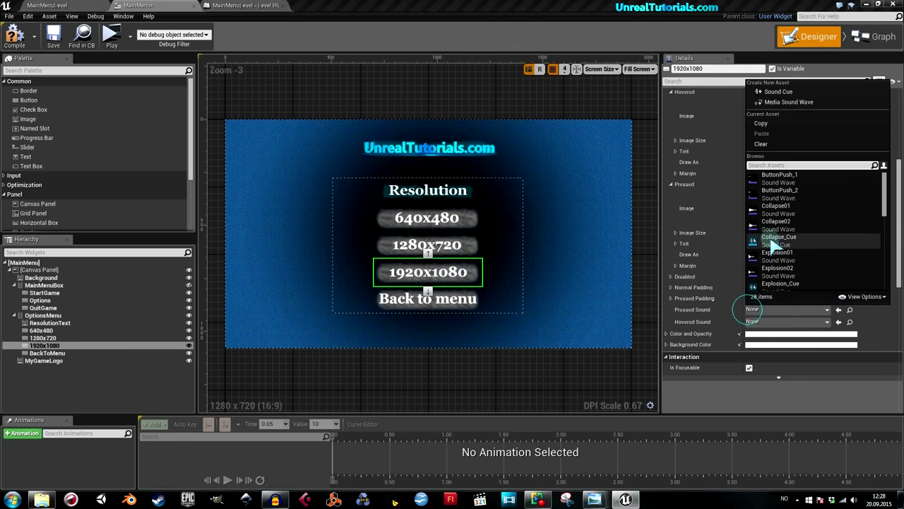
left_click(777, 195)
left_click(459, 303)
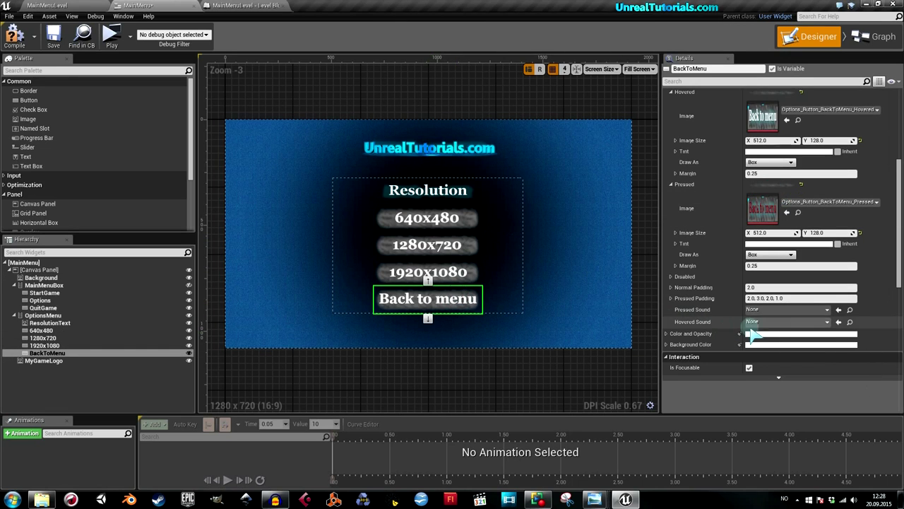
left_click(755, 309)
left_click(792, 200)
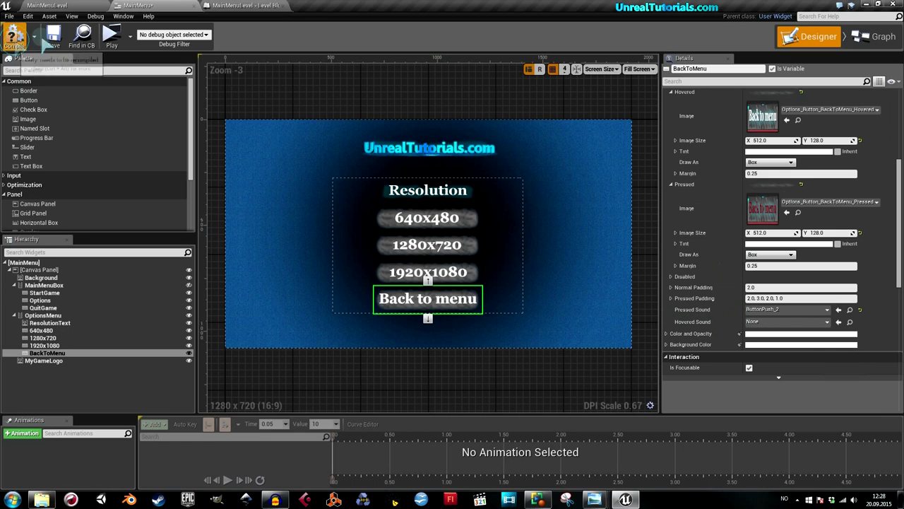
left_click(111, 38)
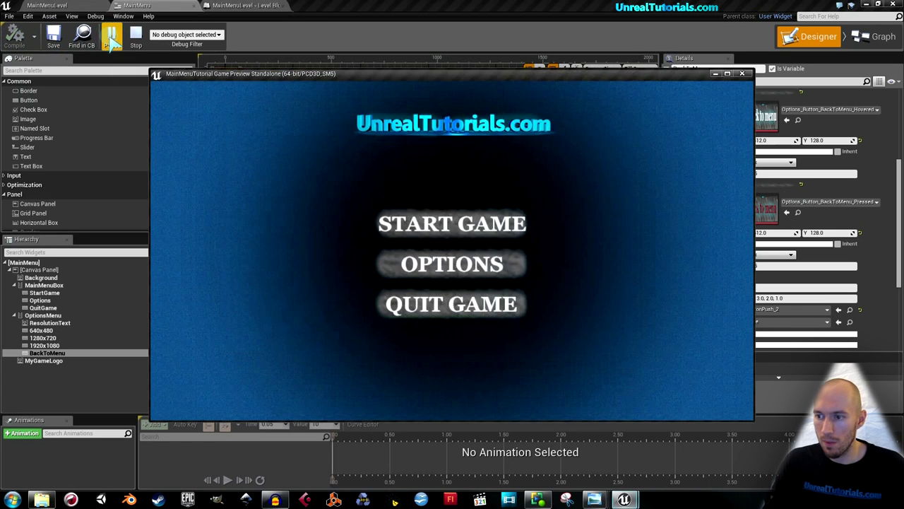
In the preview, try Options with 640x480 and 1280x720, go Back to menu, then Quit Game
left_click(396, 266)
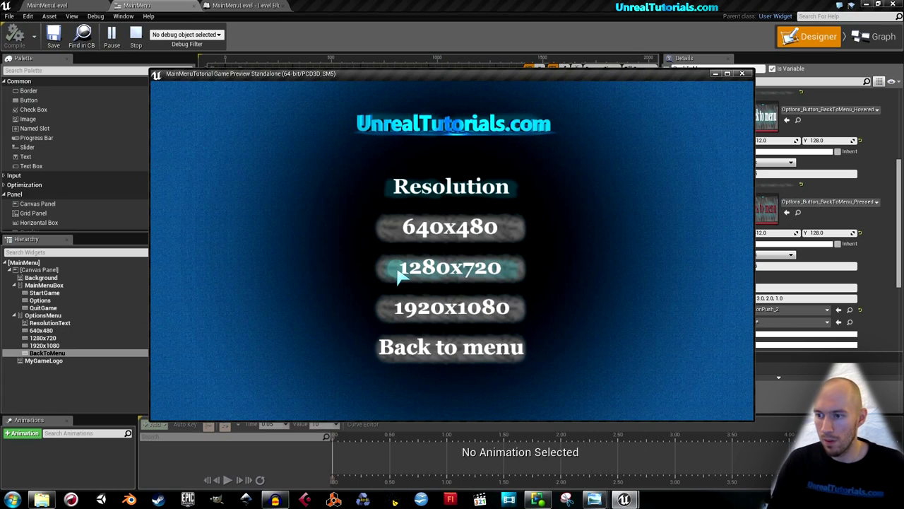
left_click(404, 233)
left_click(287, 205)
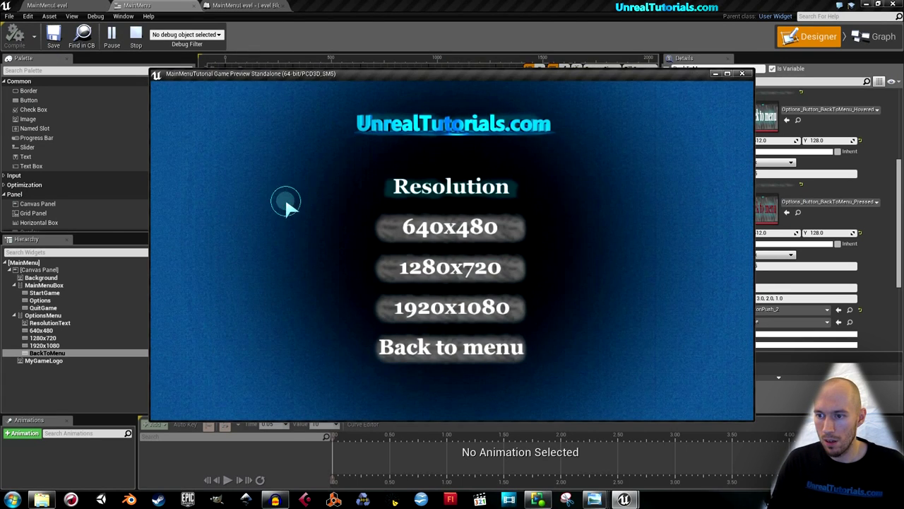
left_click(397, 341)
left_click(416, 266)
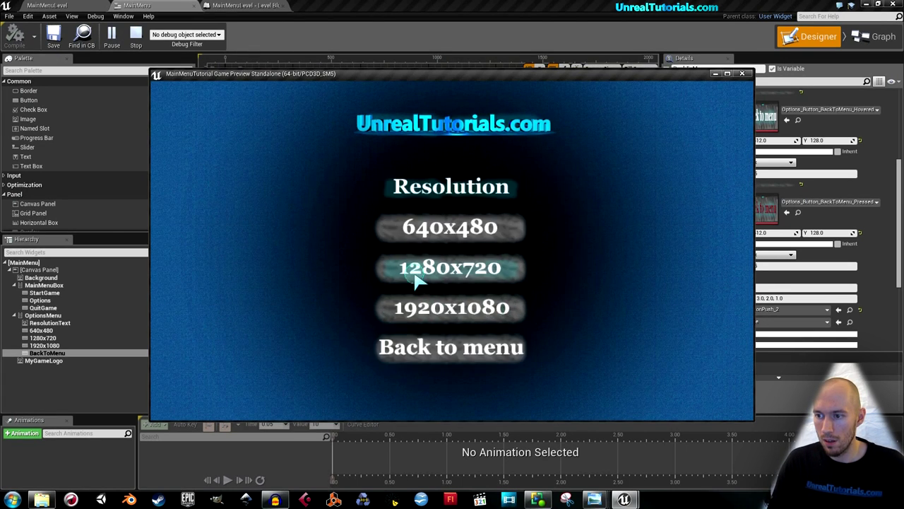
left_click(409, 344)
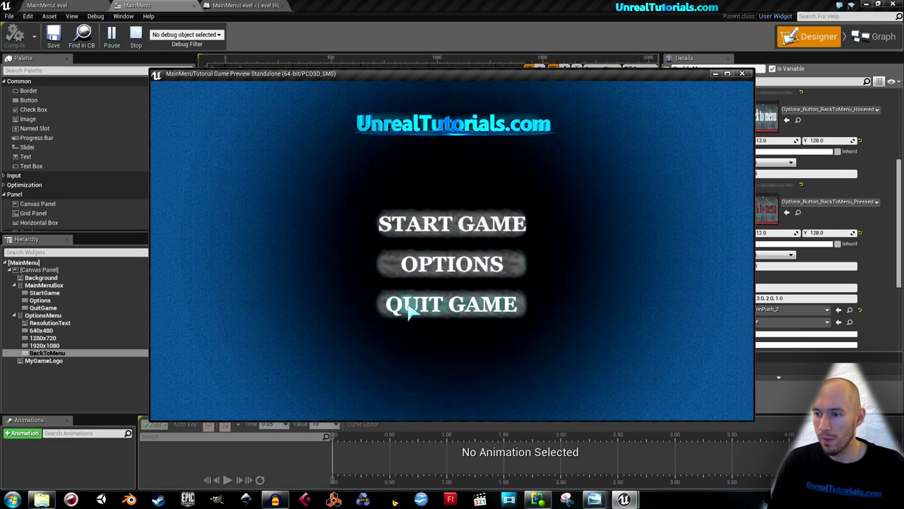
left_click(410, 307)
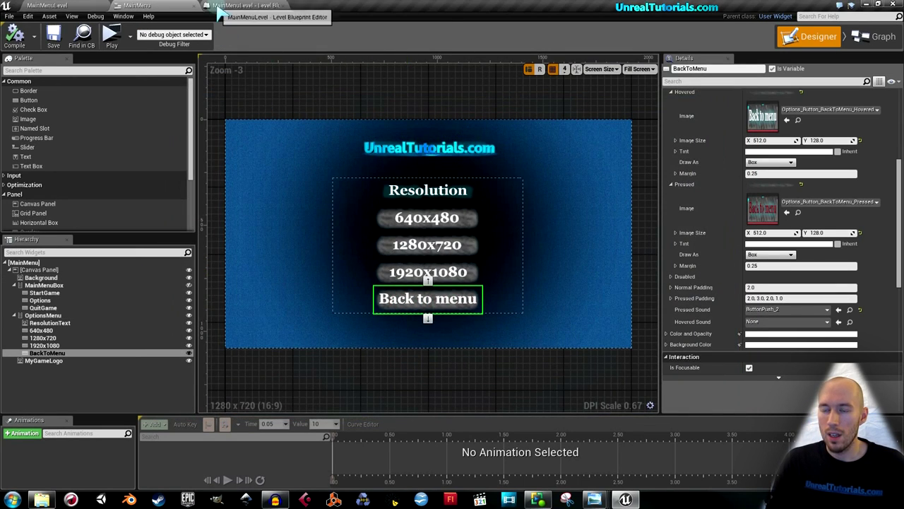
Open the level blueprint event graph and pan past the SET node
left_click(244, 6)
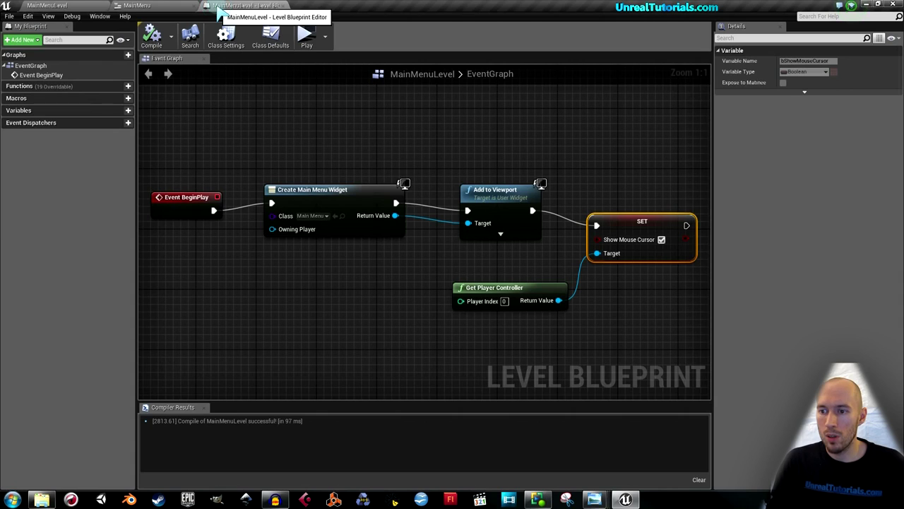
left_click(73, 6)
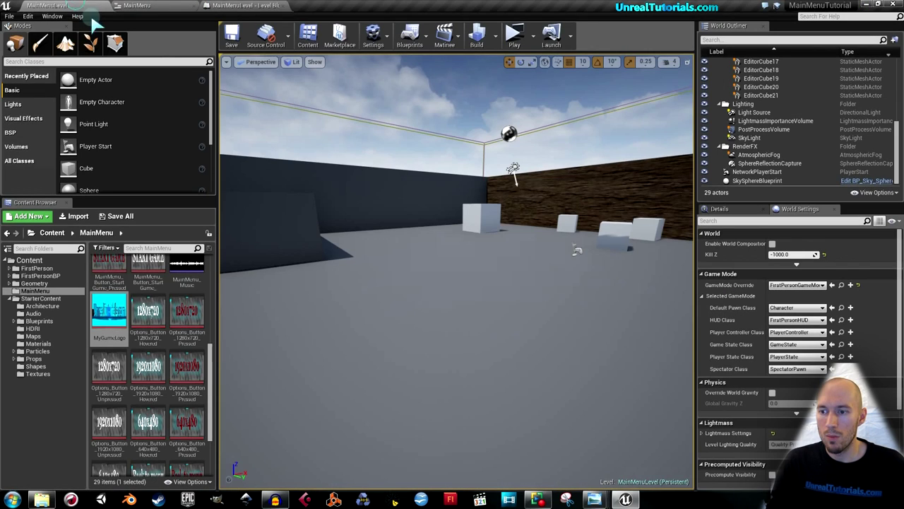
left_click(244, 6)
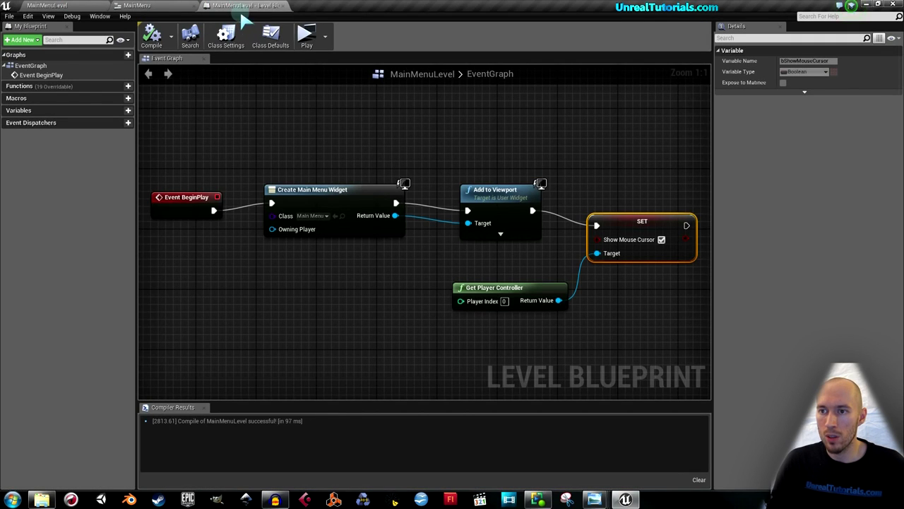
right_click_drag(333, 172, 308, 185)
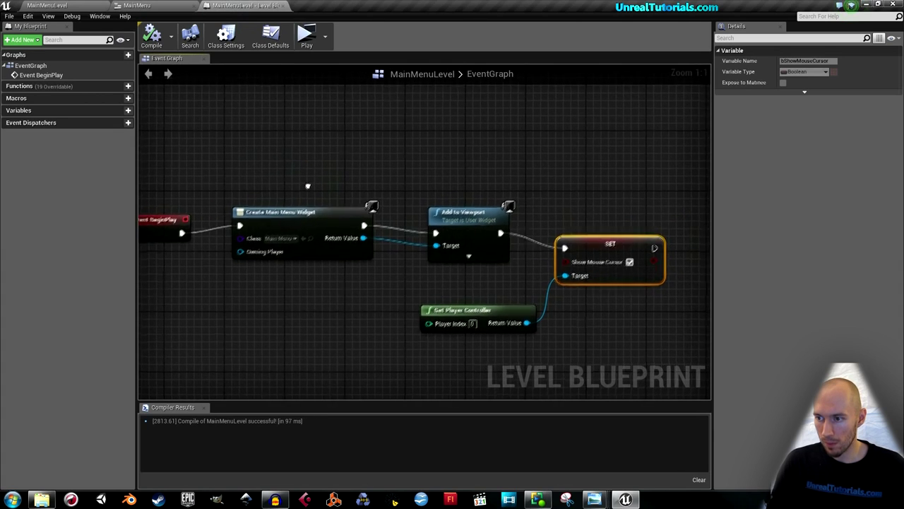
right_click_drag(370, 179, 299, 162)
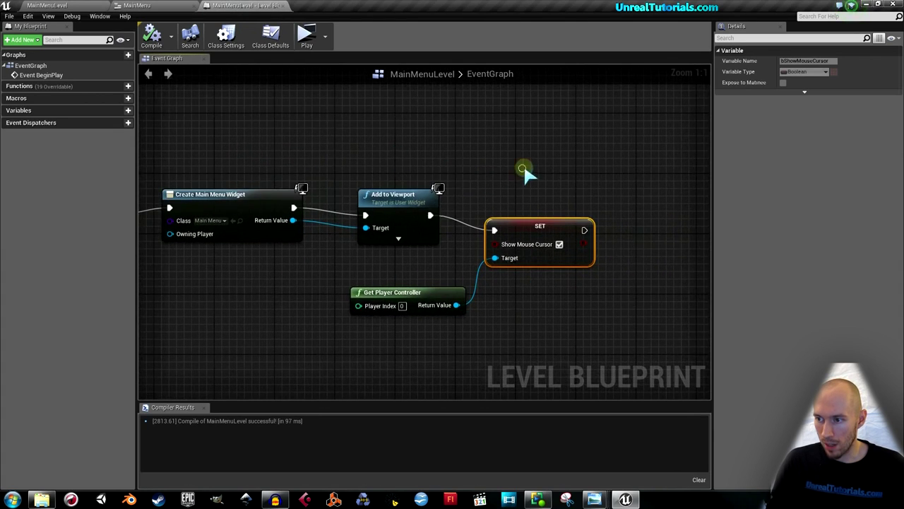
right_click_drag(521, 172, 437, 167)
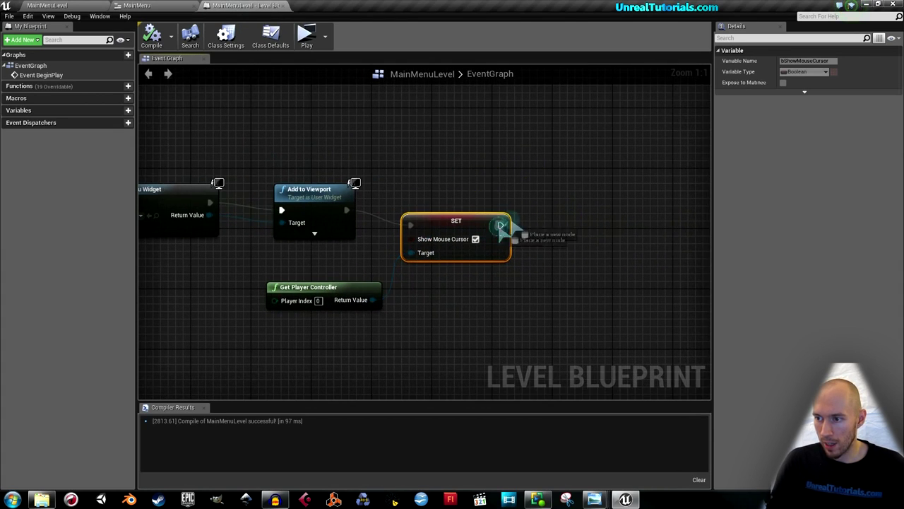
Add a Play Sound at Location node wired from the SET node's exec pin
left_click_drag(512, 226, 521, 220)
type("play on")
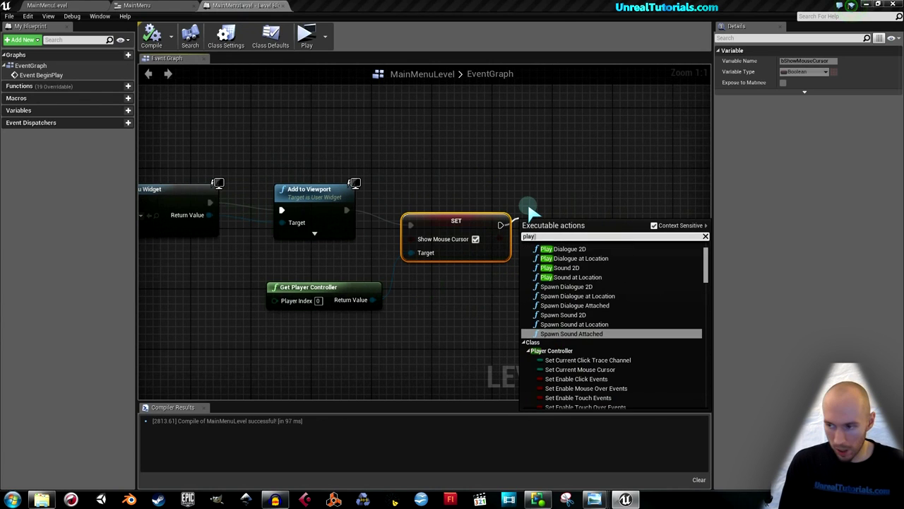
key("BackSpace")
key("BackSpace")
type("soun")
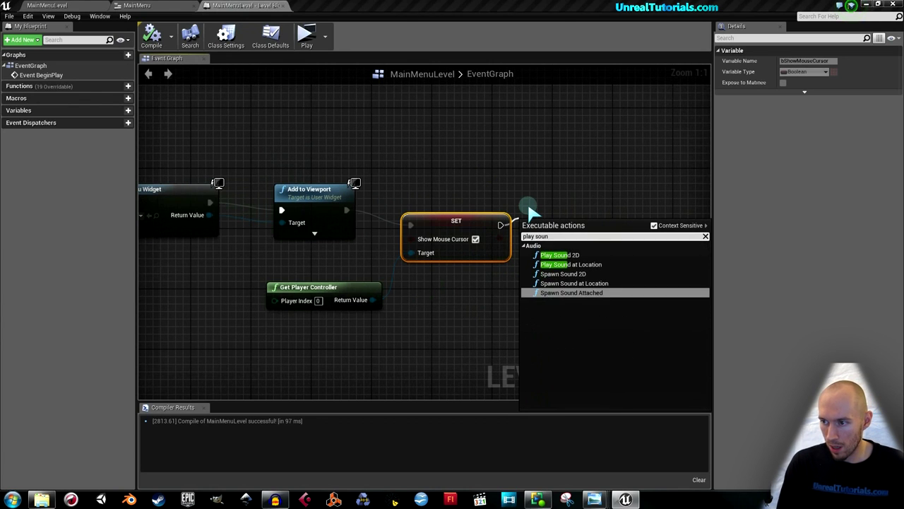
key("Up")
key("Up")
key("Up")
key("Return")
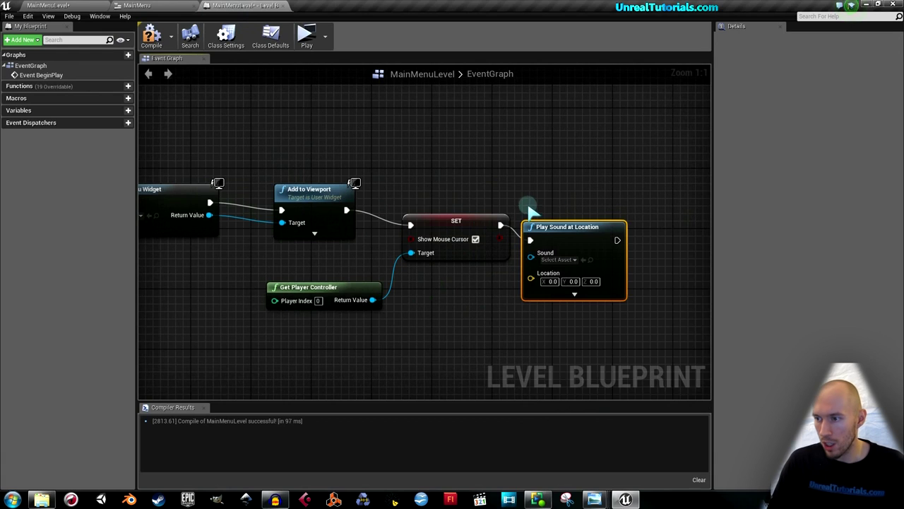
Set the node's Sound to MainMenu_Music and save MainMenuLevel
right_click_drag(531, 210, 476, 178)
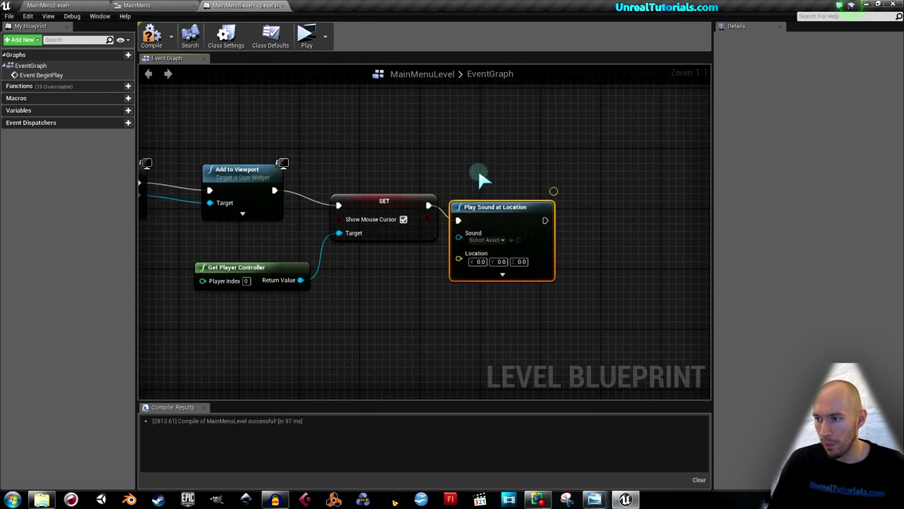
left_click(504, 238)
type("background")
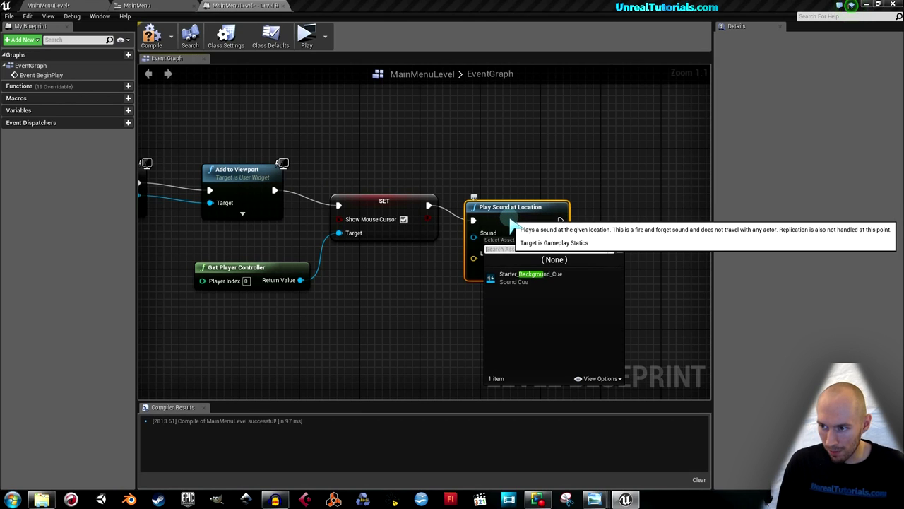
key("BackSpace")
key("BackSpace")
key("BackSpace")
key("BackSpace")
key("BackSpace")
key("BackSpace")
key("BackSpace")
key("BackSpace")
key("BackSpace")
key("BackSpace")
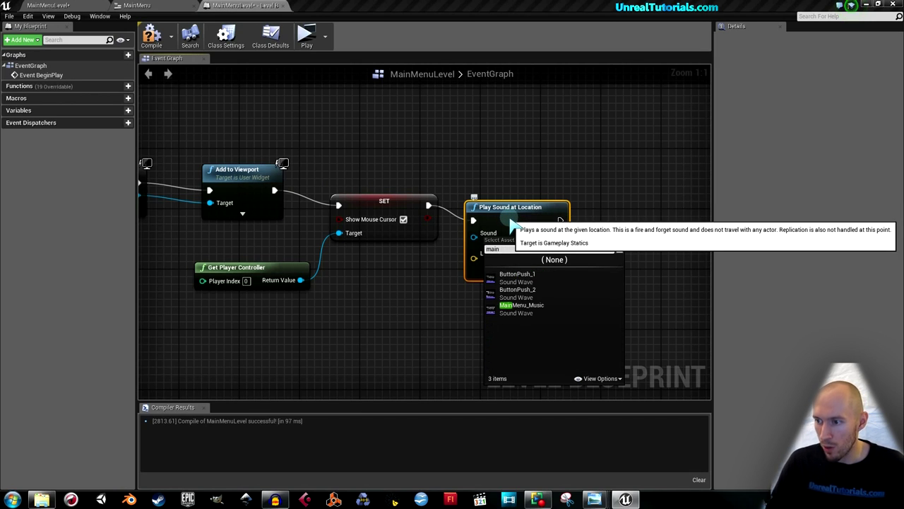
left_click(523, 309)
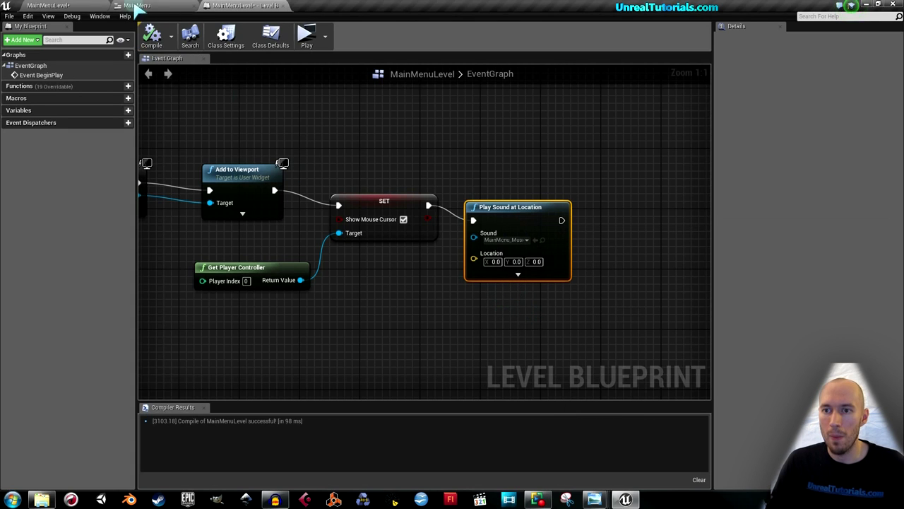
left_click(89, 7)
left_click(233, 36)
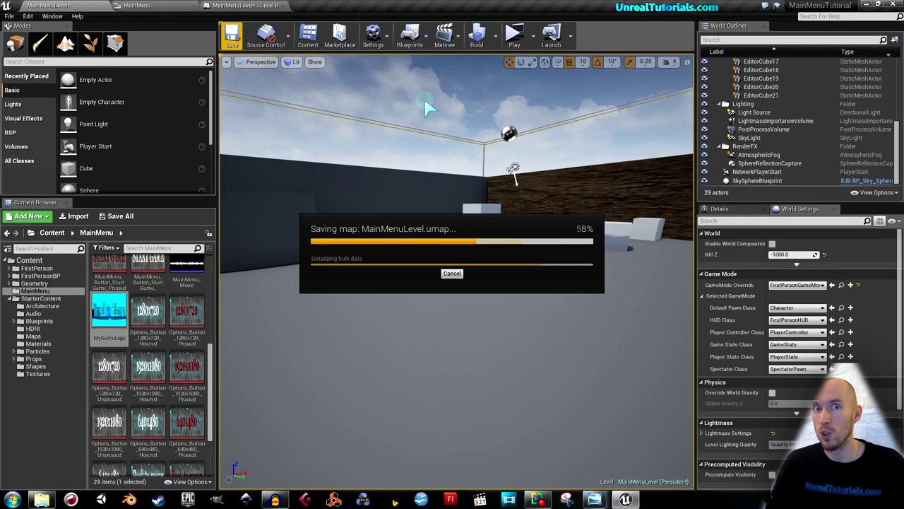
Standalone test: switch resolutions 640x480, 1280x720, 1920x1080, back to 1280x720, then quit
left_click(515, 34)
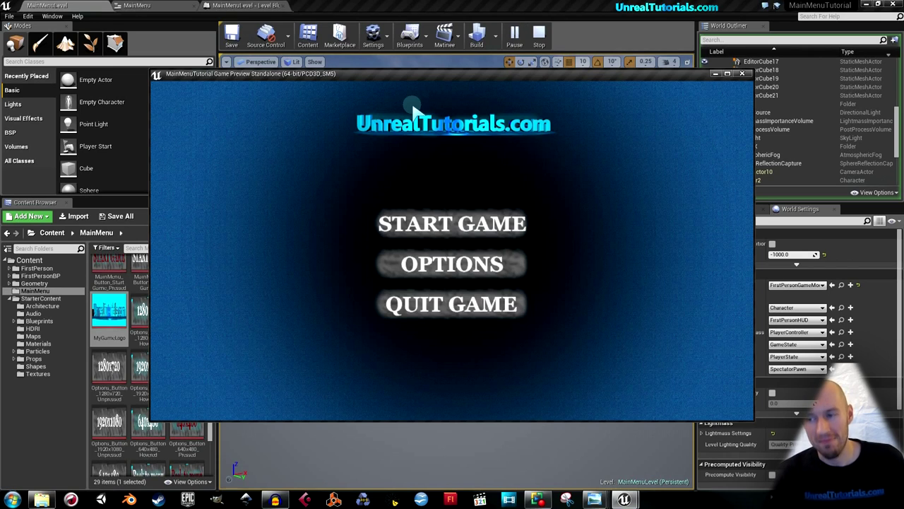
left_click(407, 276)
left_click(407, 236)
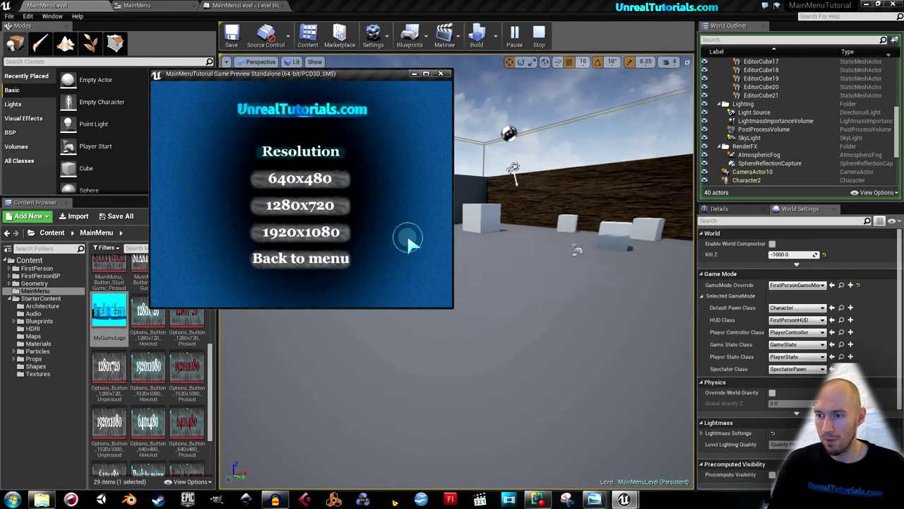
left_click(294, 206)
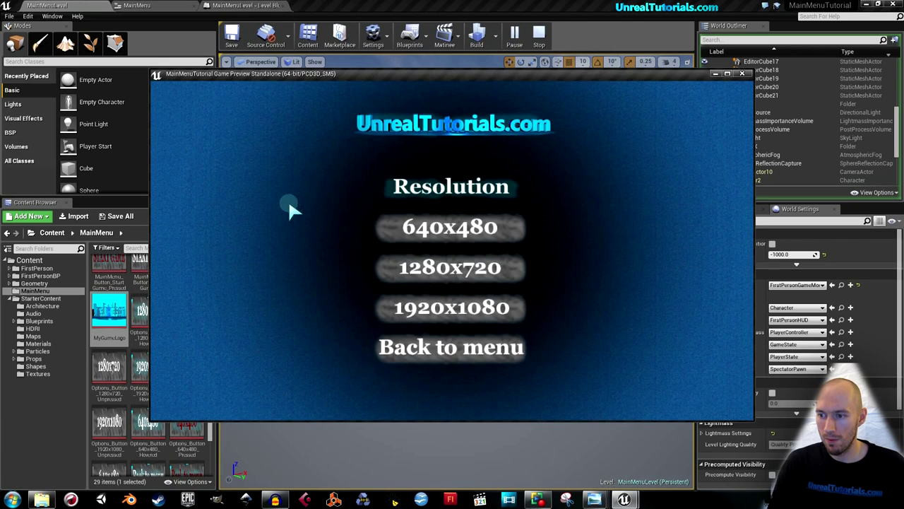
left_click(427, 308)
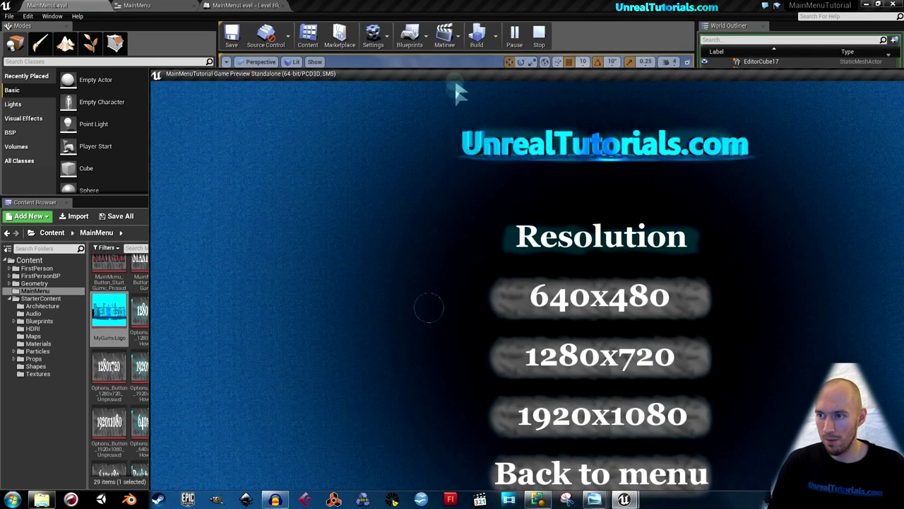
left_click_drag(459, 81, 351, 26)
left_click(464, 303)
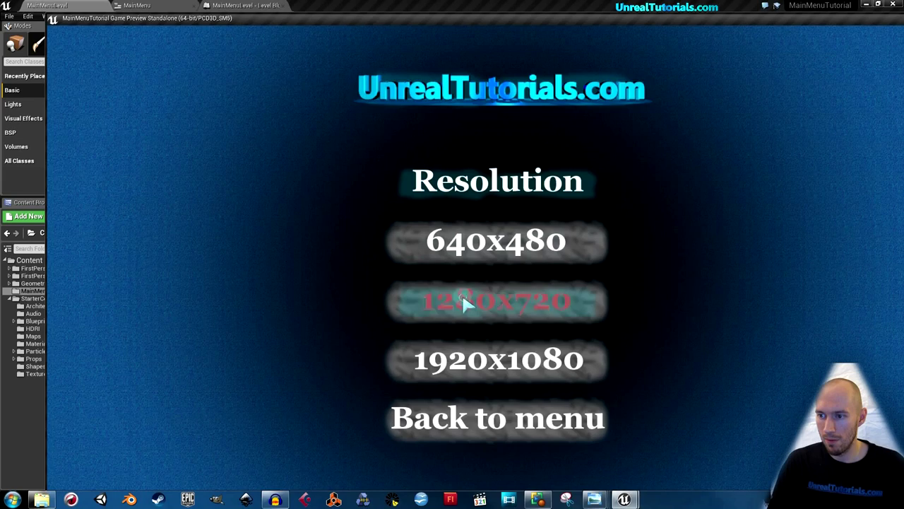
left_click_drag(365, 30, 405, 55)
left_click(378, 316)
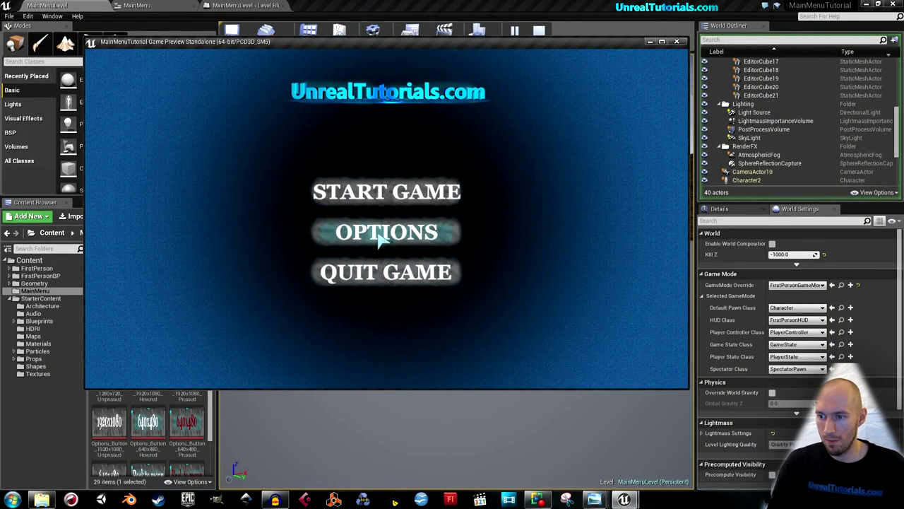
left_click(378, 279)
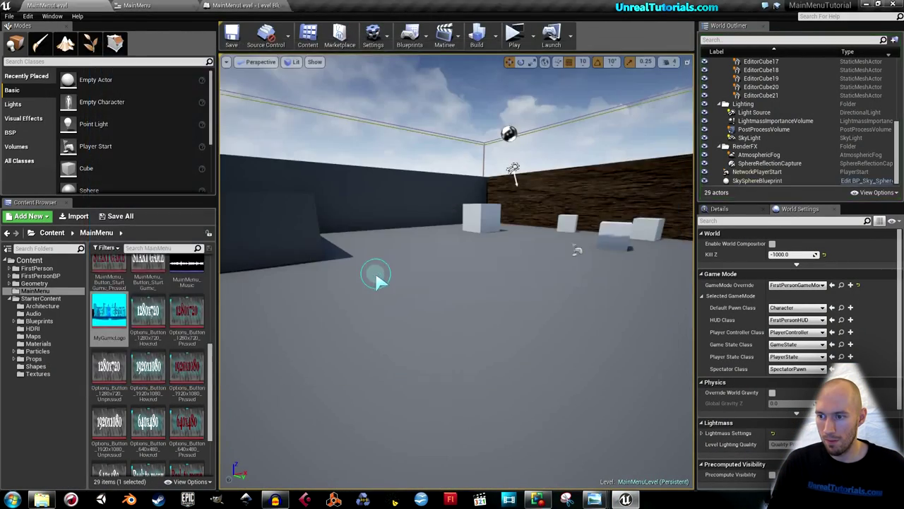
Retest 640x480 and 1280x720, then Start Game, fire a projectile and stop with Esc
left_click(514, 39)
left_click(439, 275)
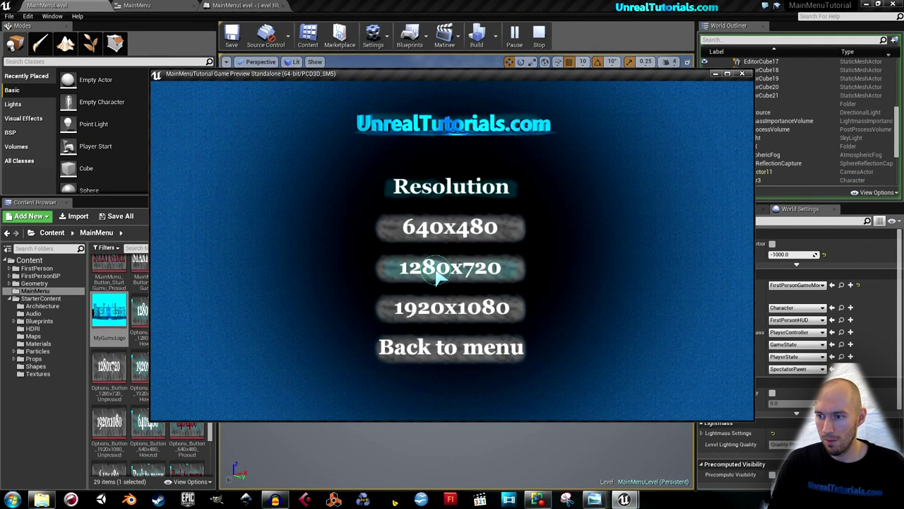
left_click(448, 238)
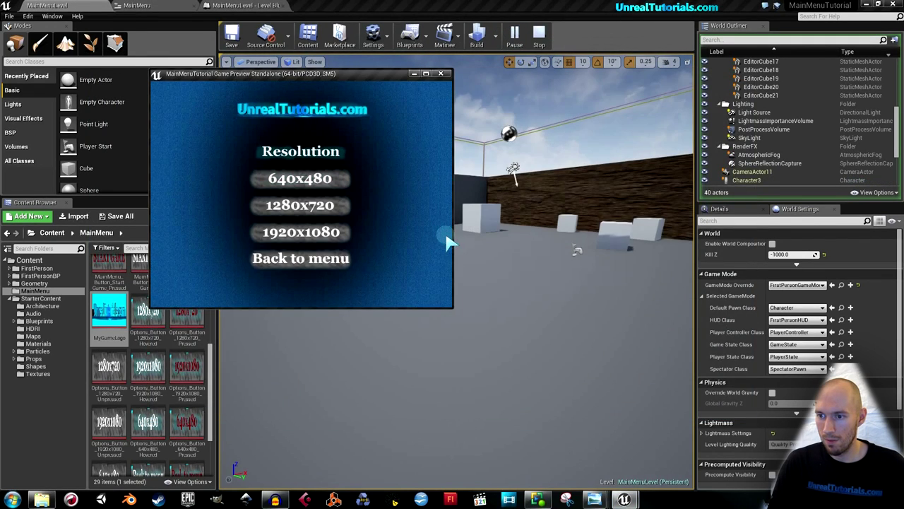
left_click(309, 263)
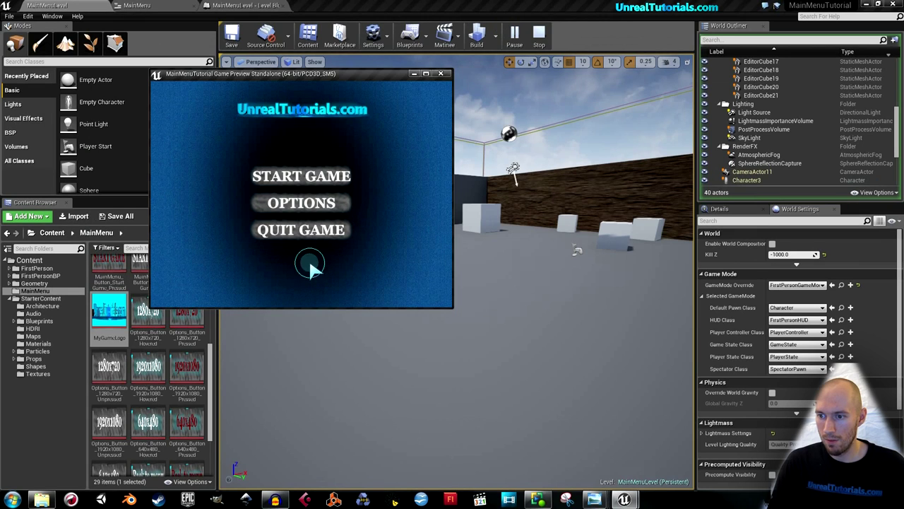
left_click(322, 211)
left_click(324, 207)
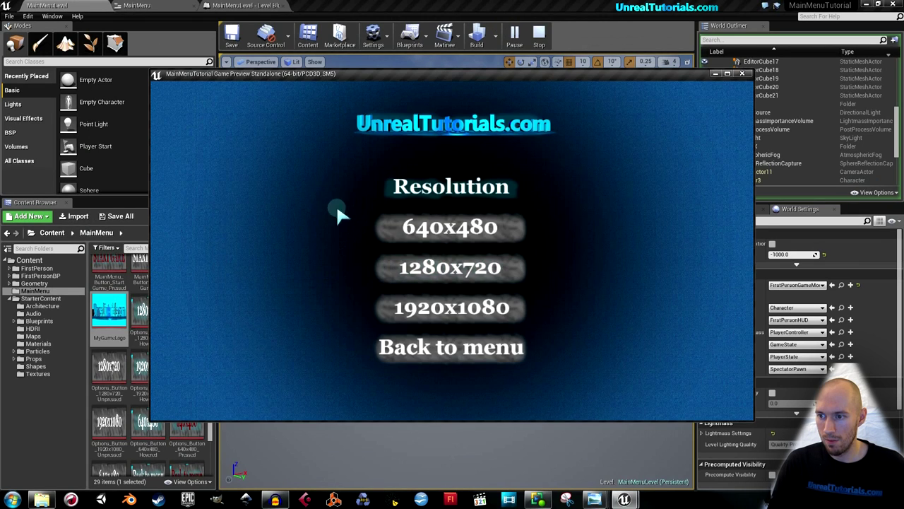
left_click(479, 352)
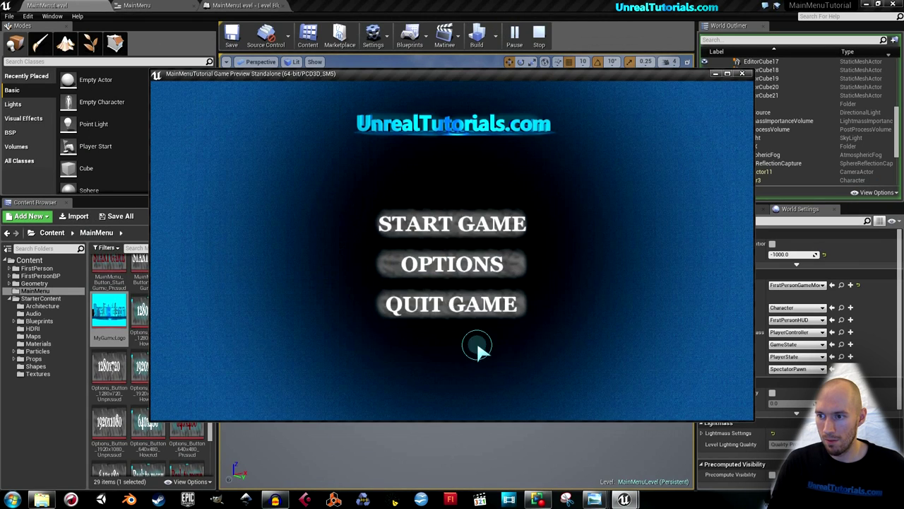
left_click(458, 236)
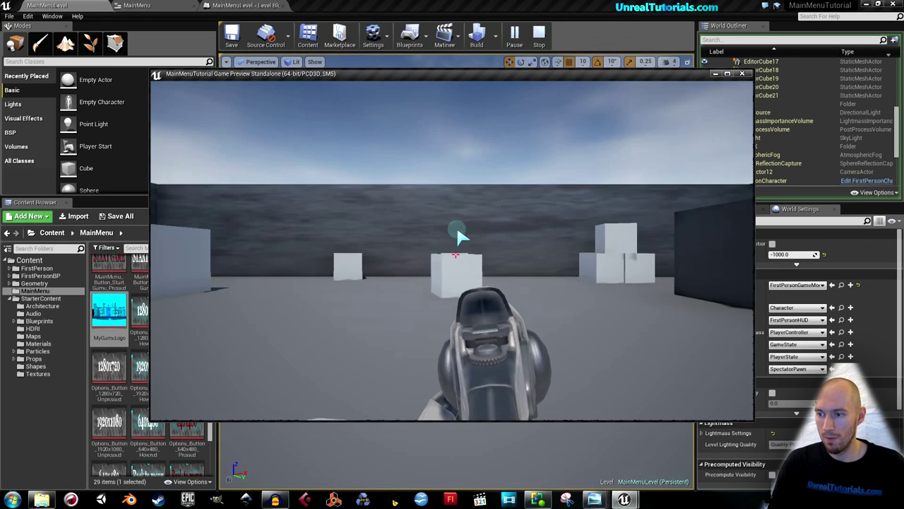
left_click(456, 255)
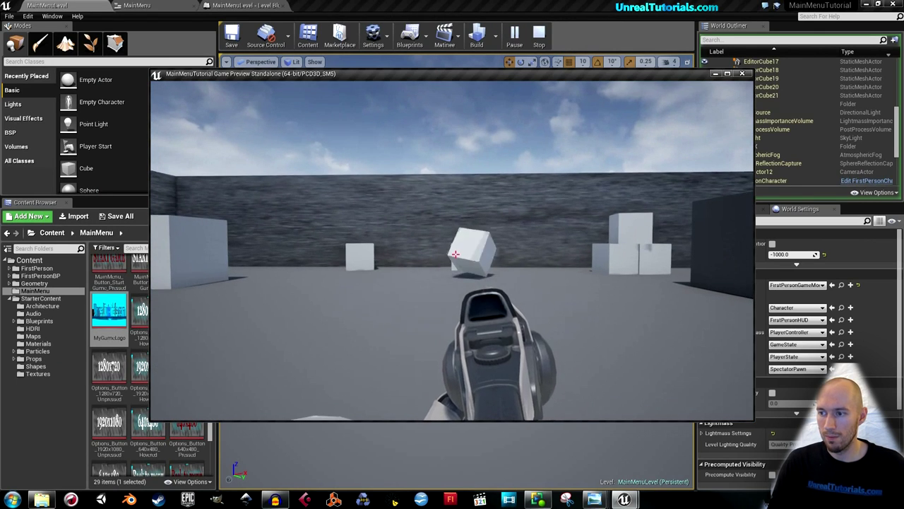
key("Escape")
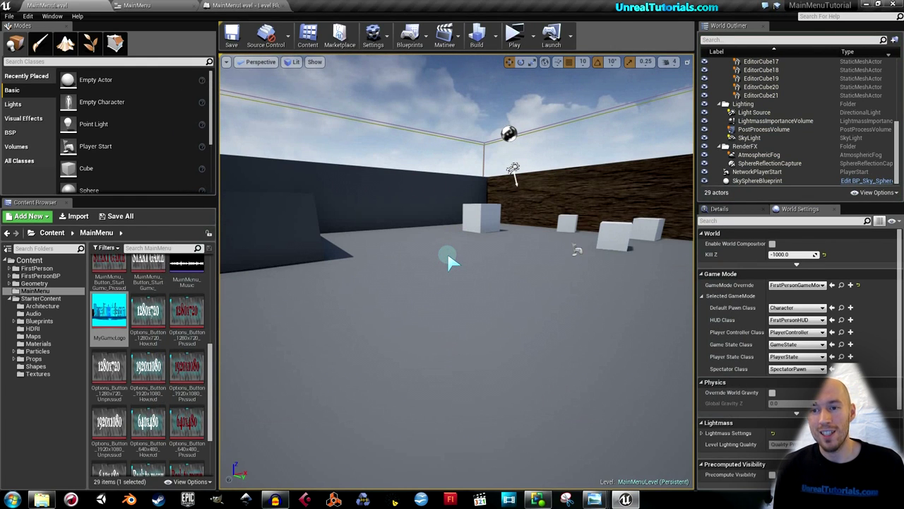
Return to the MainMenu widget designer tab with its resolution buttons
left_click(137, 6)
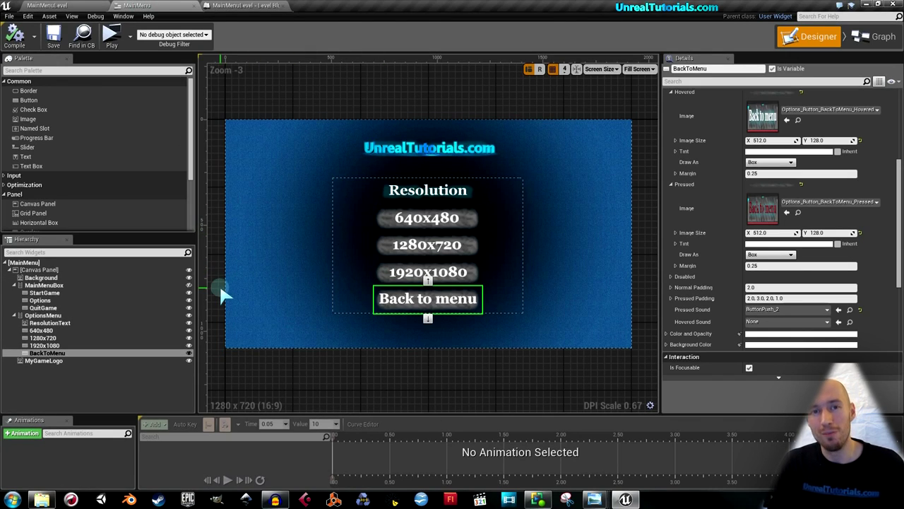